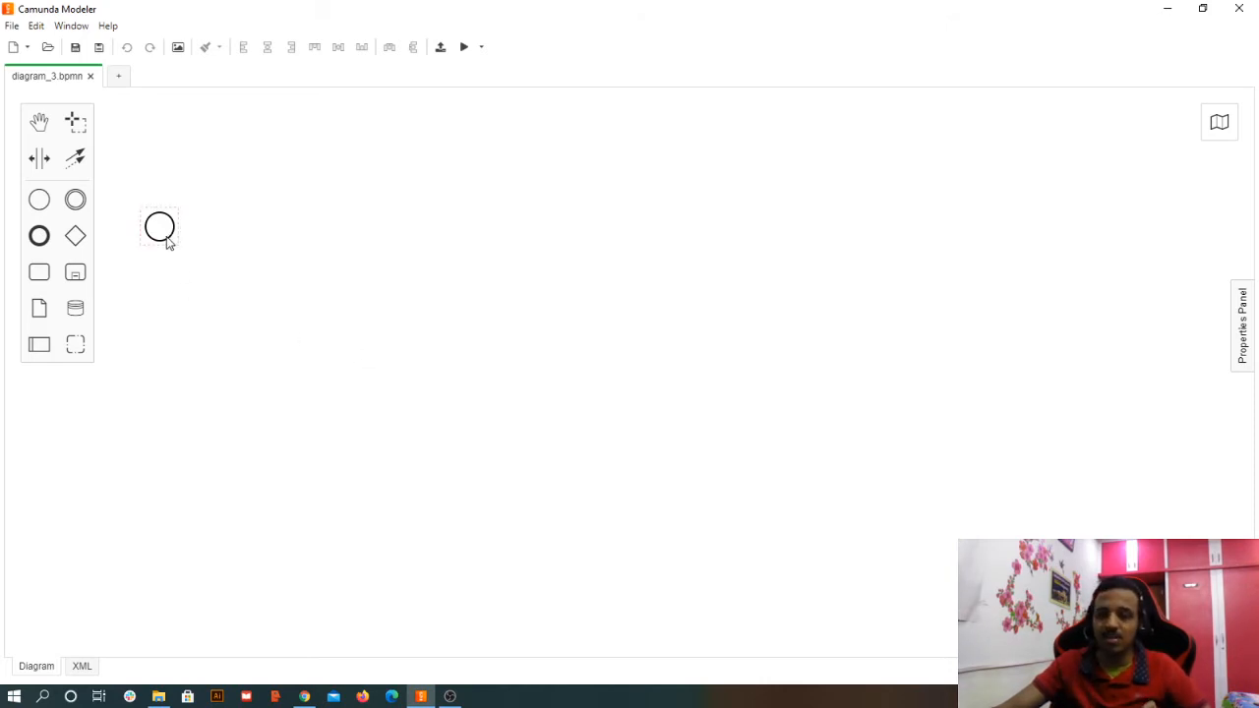
- Move the start event a little up and to the right, and delete it from the diagram
{"action": "left_click_drag", "start_coordinate": [167, 242], "coordinate": [240, 219]}
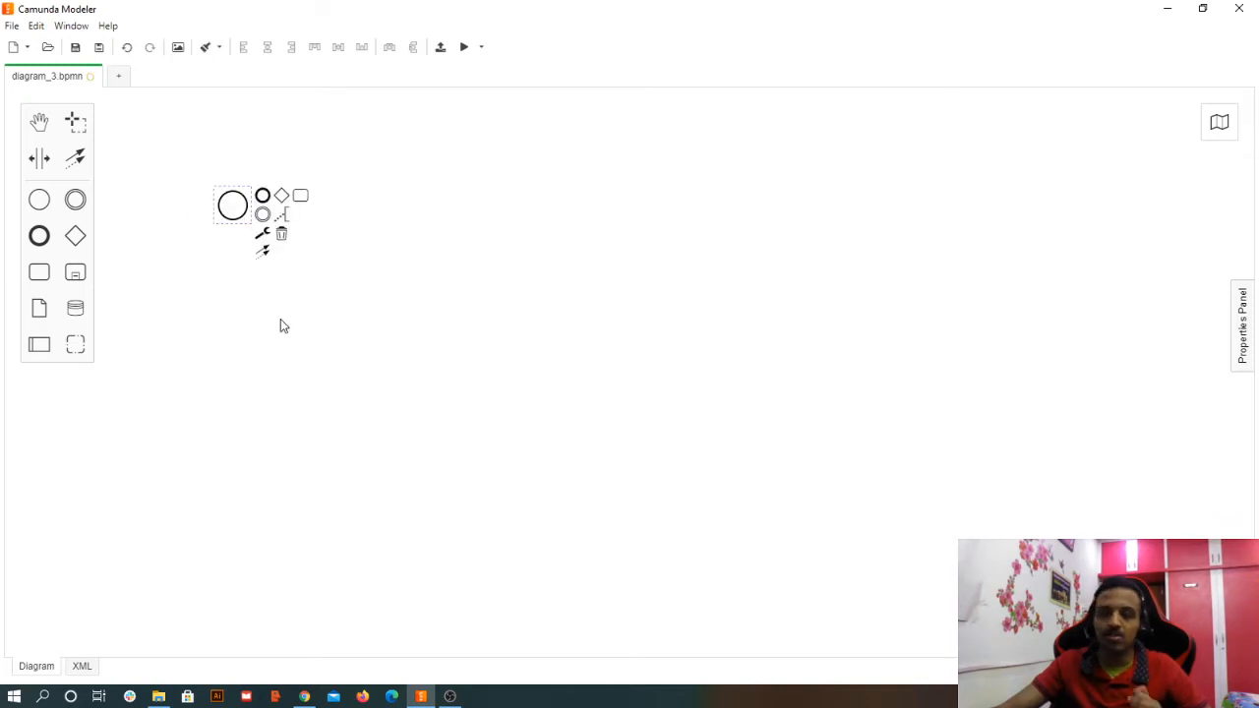
{"action": "left_click", "coordinate": [311, 351]}
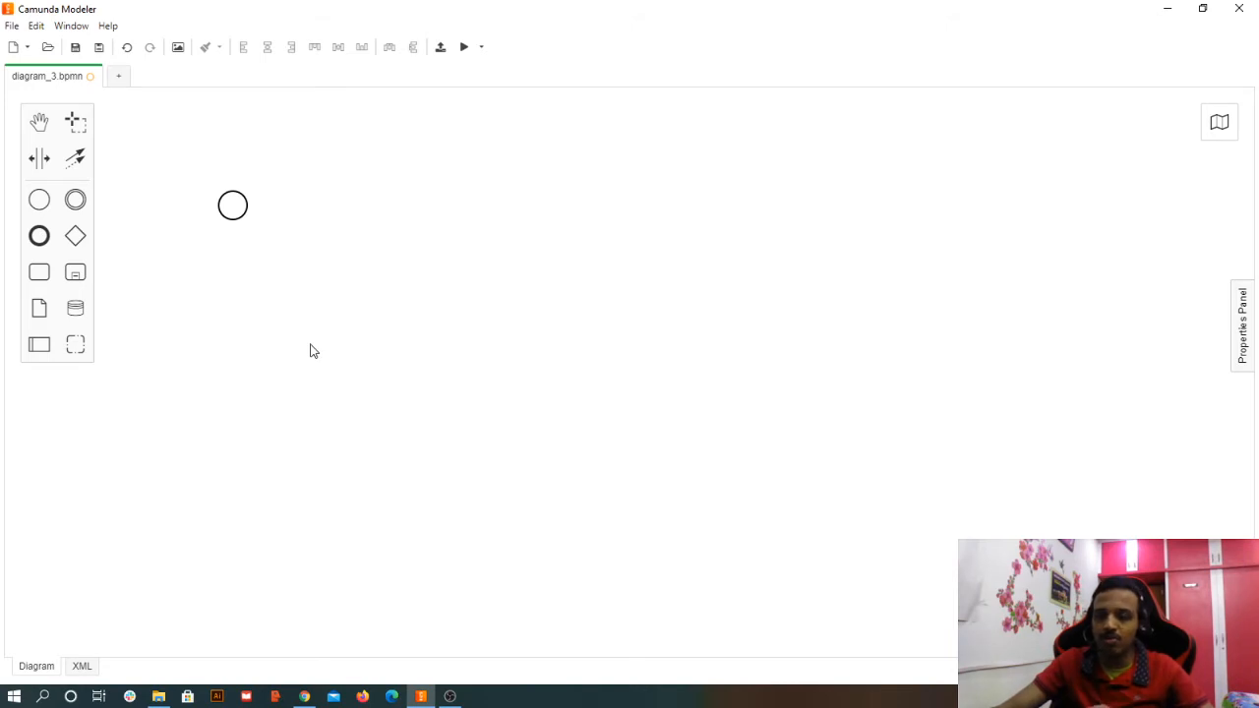
{"action": "left_click", "coordinate": [246, 218]}
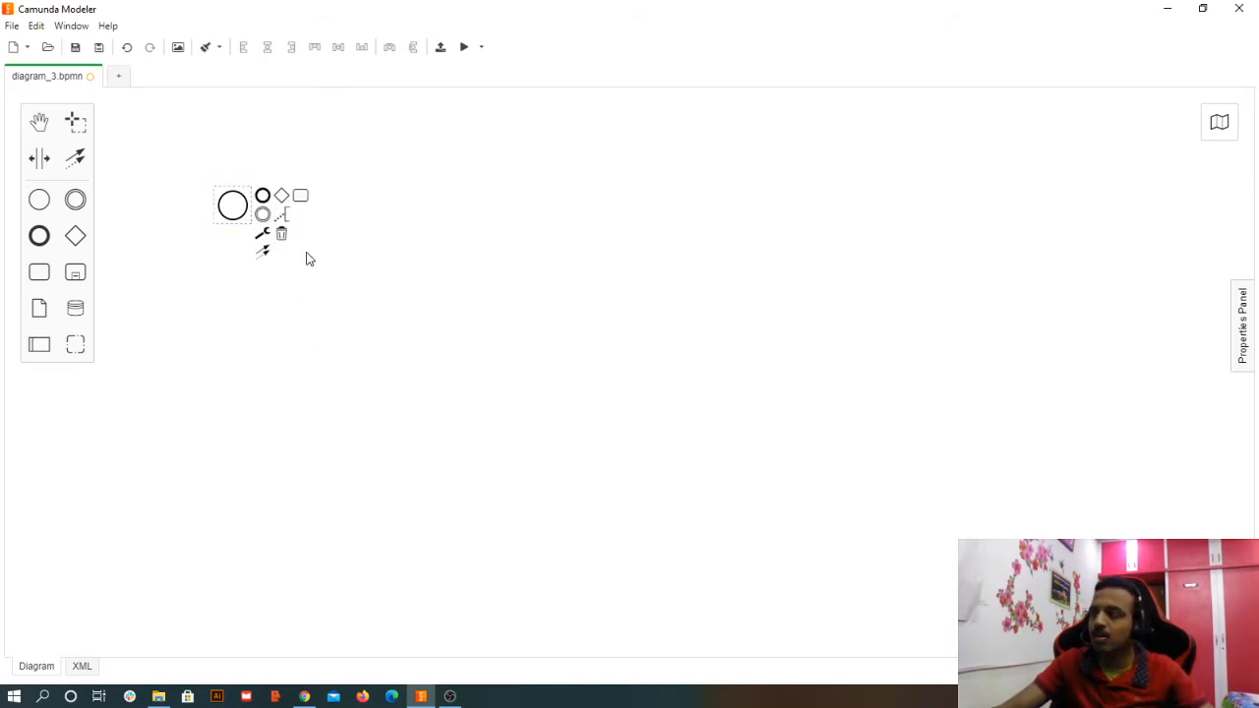
{"action": "left_click", "coordinate": [280, 236]}
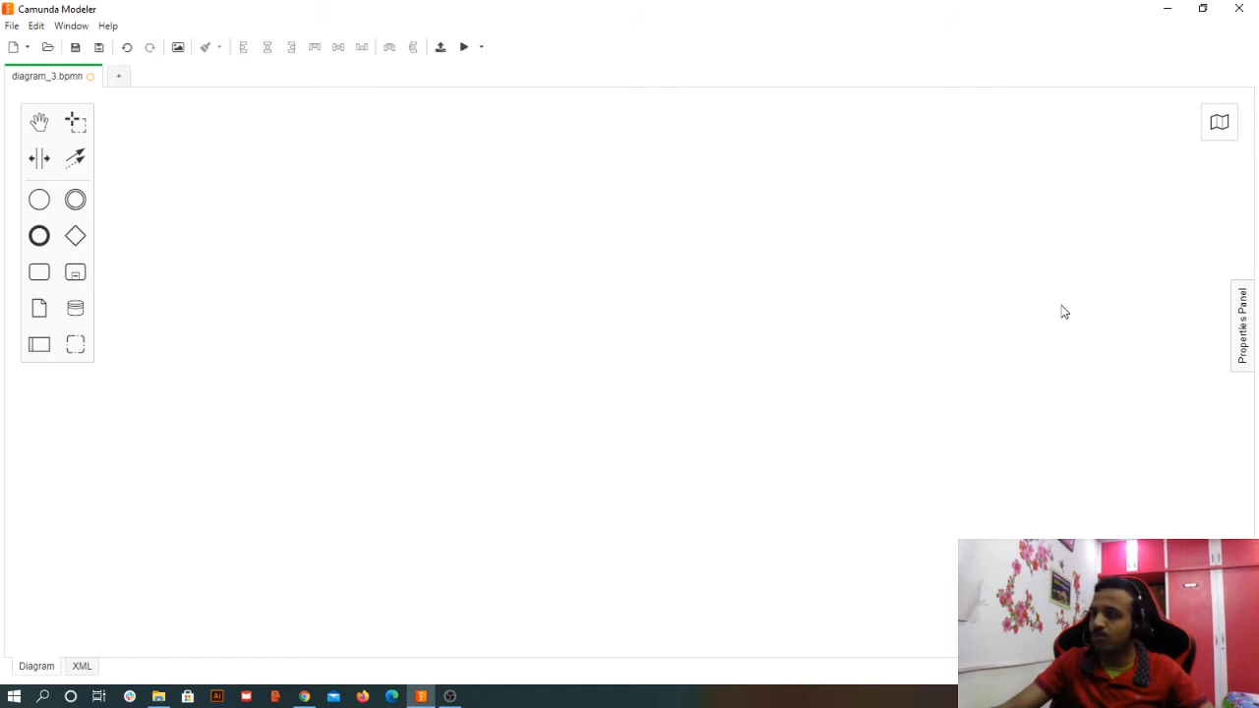
- Open the properties of the process and set its Id to dpointProcess1
{"action": "left_click", "coordinate": [1241, 329]}
{"action": "left_click_drag", "start_coordinate": [924, 191], "coordinate": [858, 191]}
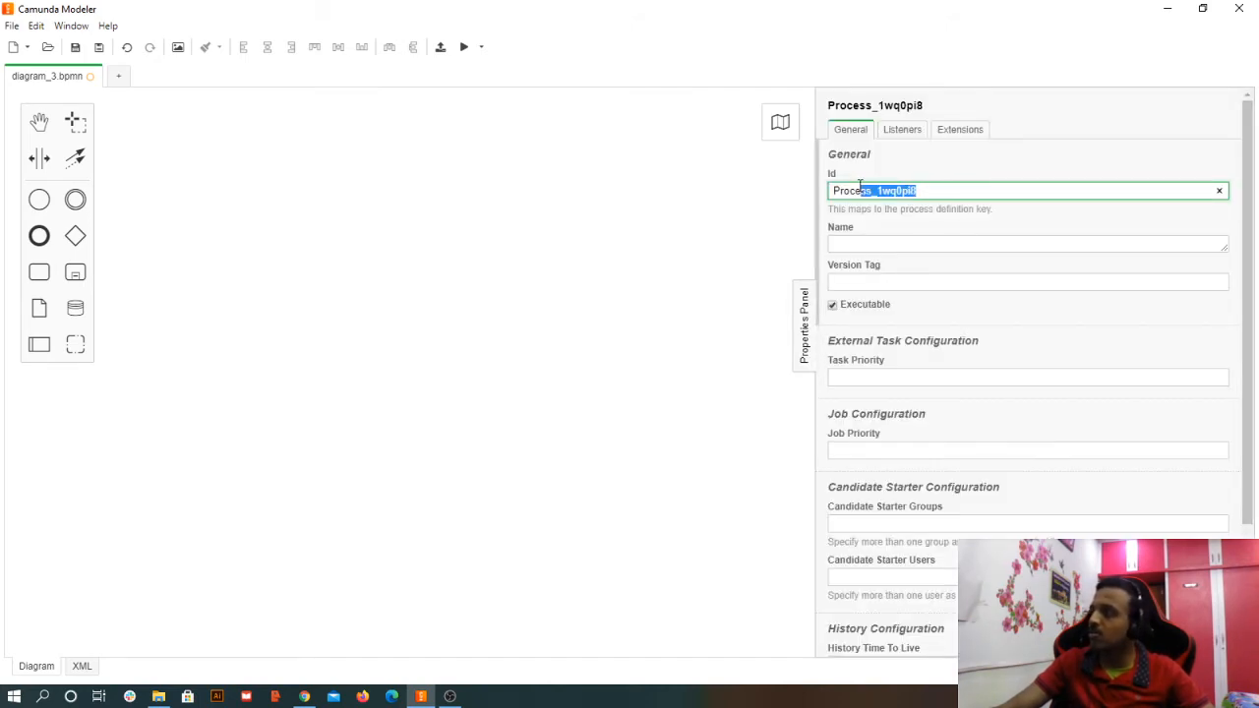
{"action": "left_click", "coordinate": [885, 239]}
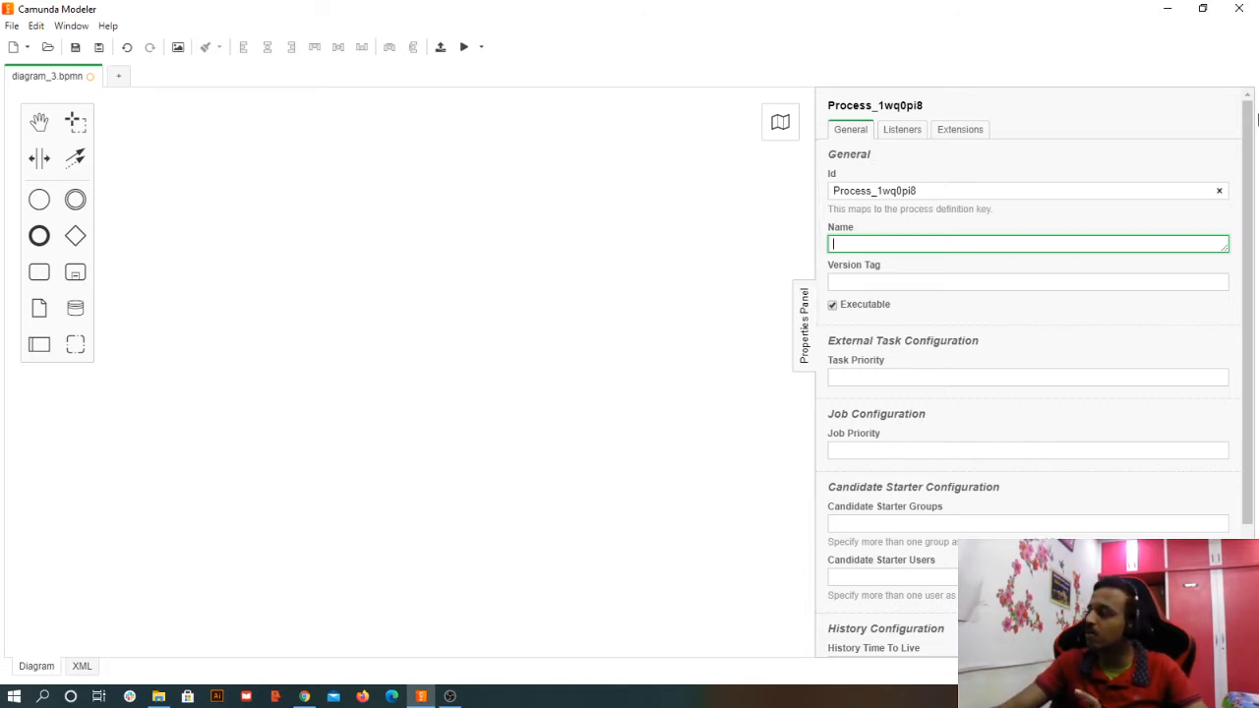
{"action": "left_click", "coordinate": [826, 179]}
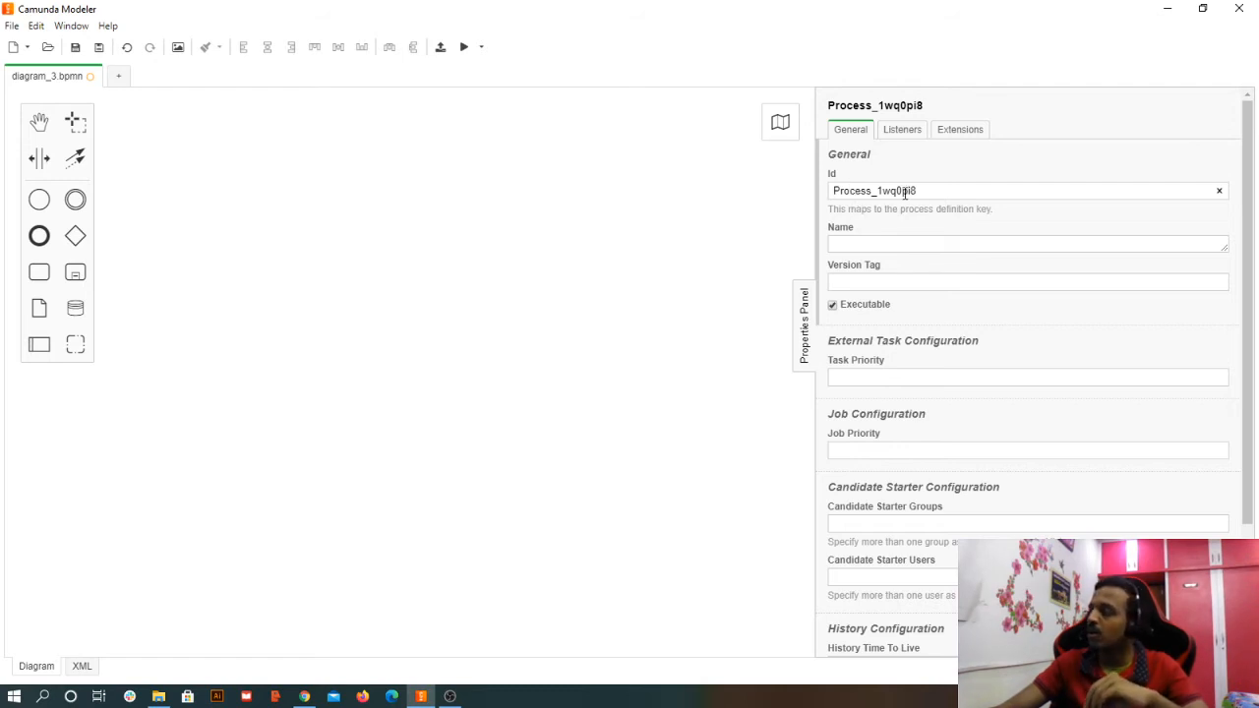
{"action": "left_click_drag", "start_coordinate": [918, 191], "coordinate": [820, 189]}
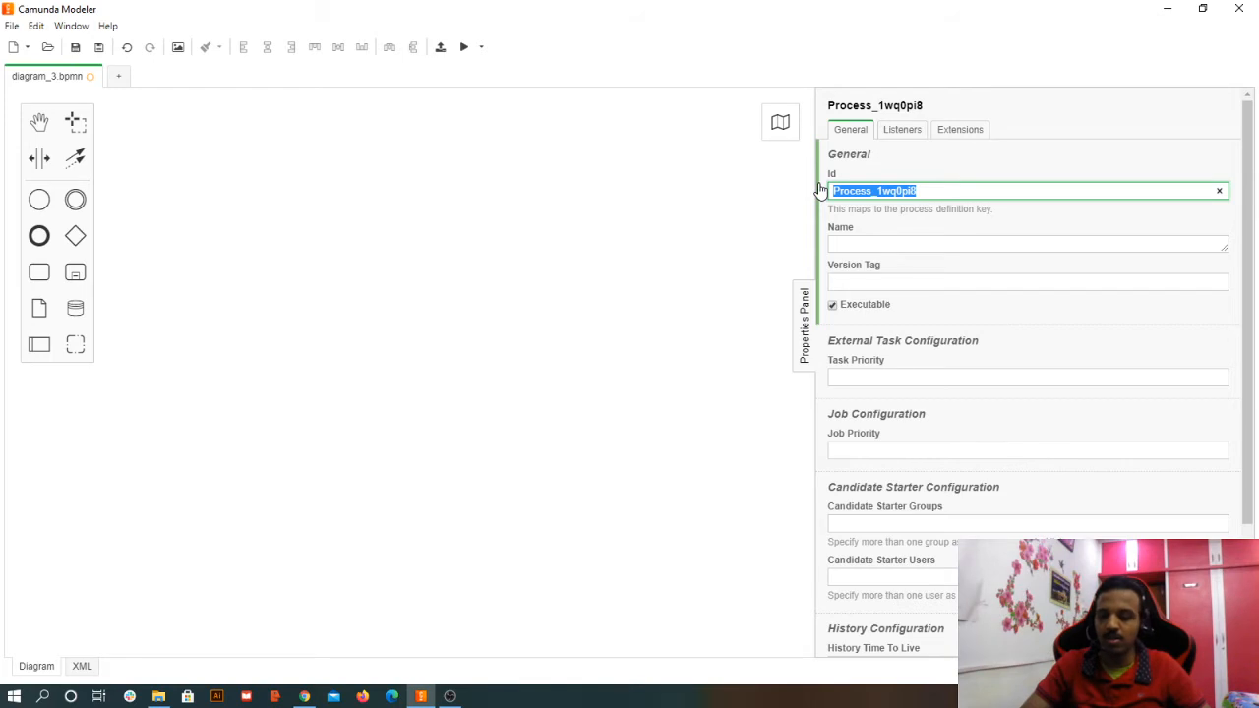
{"action": "type", "text": "dpoint"}
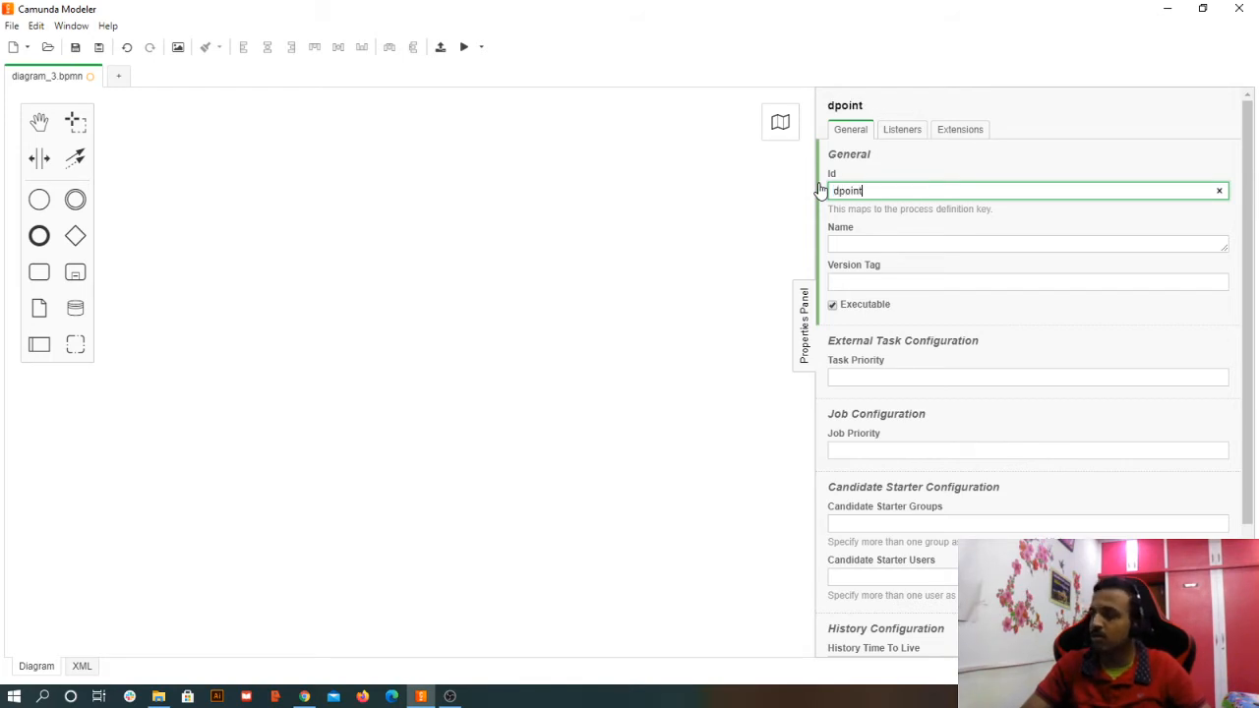
{"action": "type", "text": "Process1"}
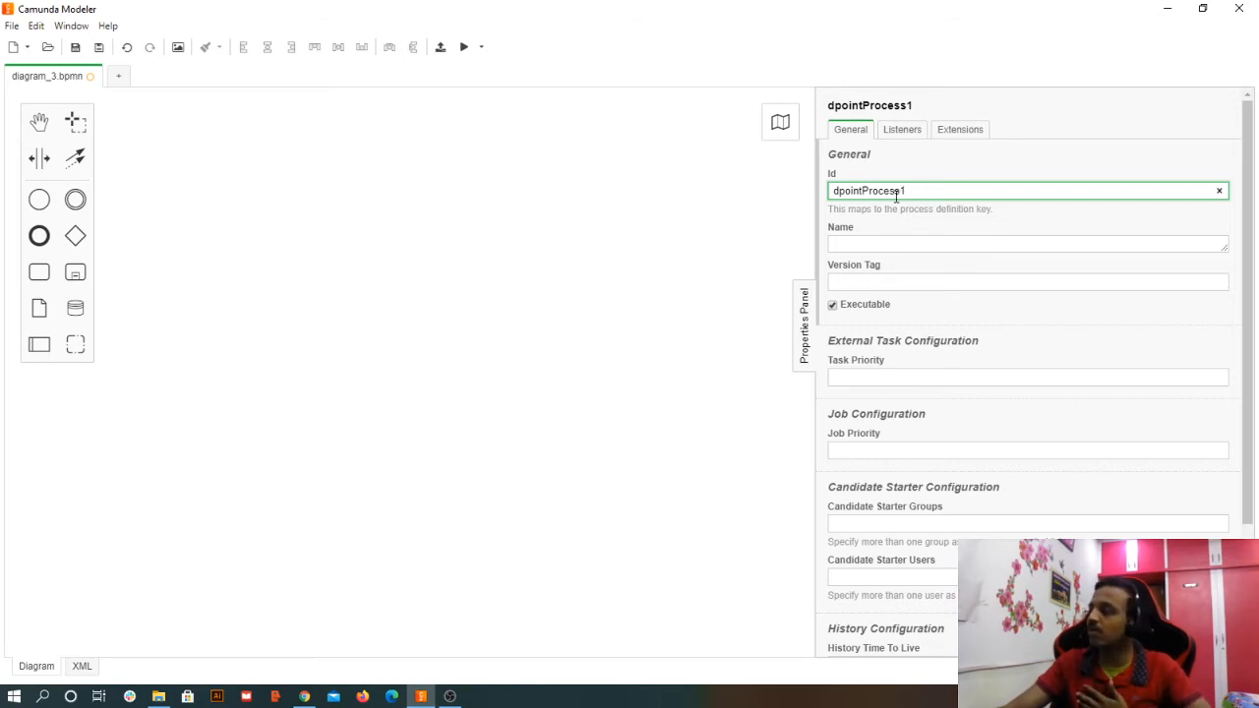
- Name the process "dpoint process 1"
{"action": "left_click", "coordinate": [883, 241]}
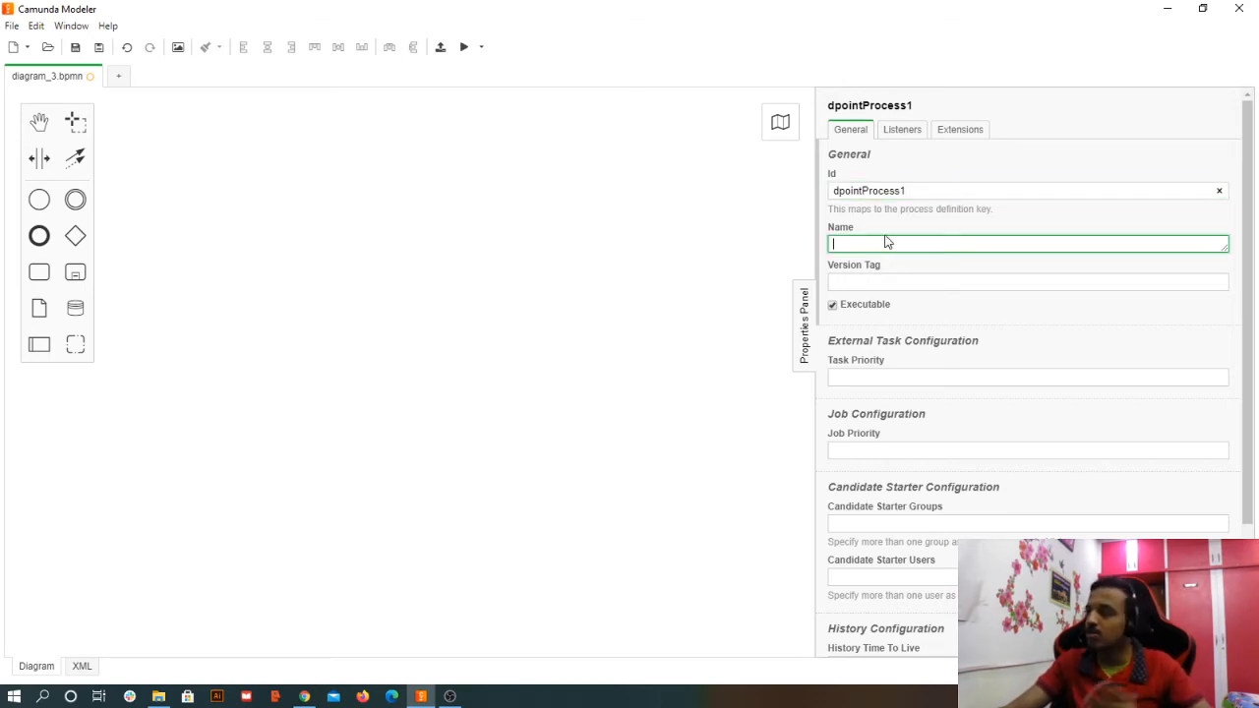
{"action": "type", "text": "dpoint"}
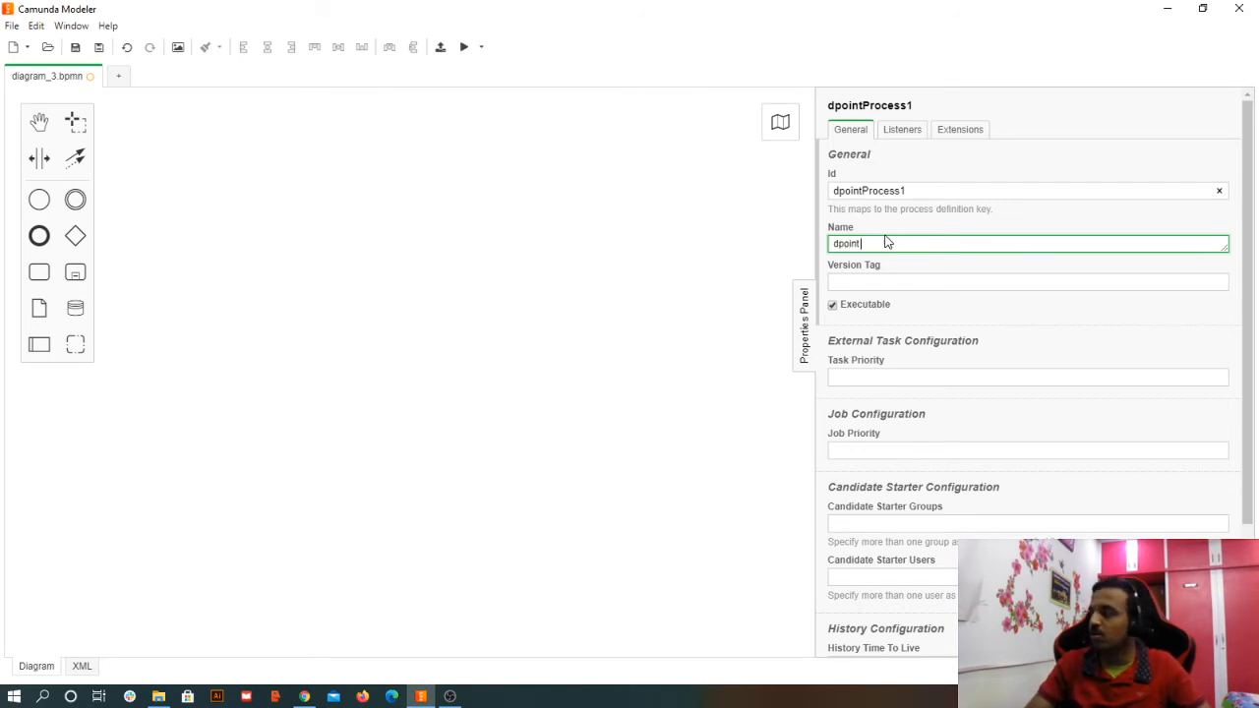
{"action": "type", "text": " process 1"}
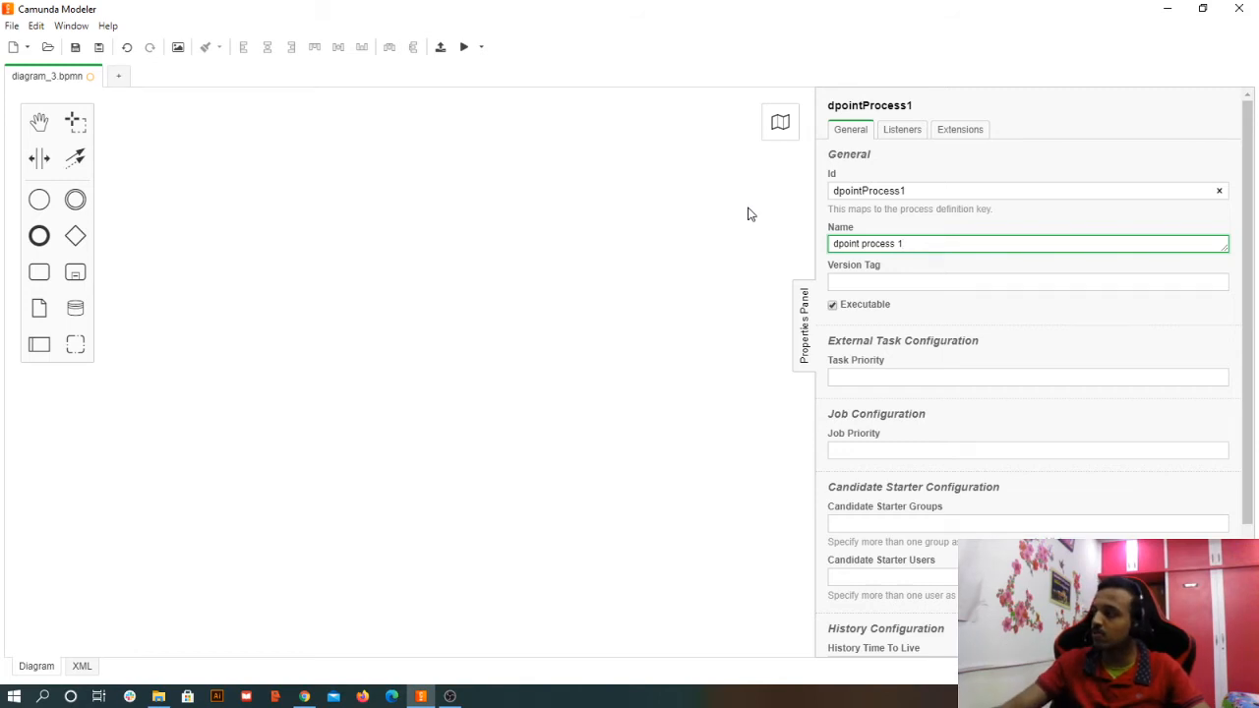
{"action": "left_click", "coordinate": [869, 242]}
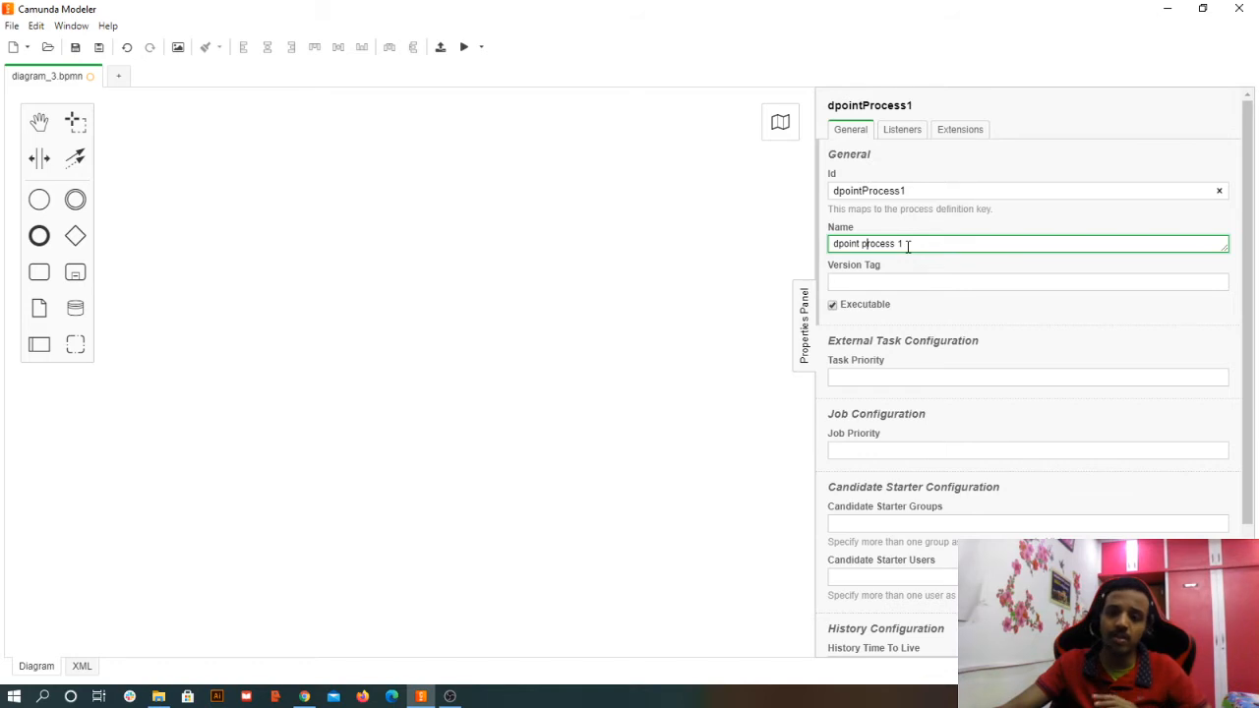
- Try the process Id with spaces as "dpoint Process 1", and remove the spaces again
{"action": "left_click", "coordinate": [899, 190]}
{"action": "double_click", "coordinate": [899, 190]}
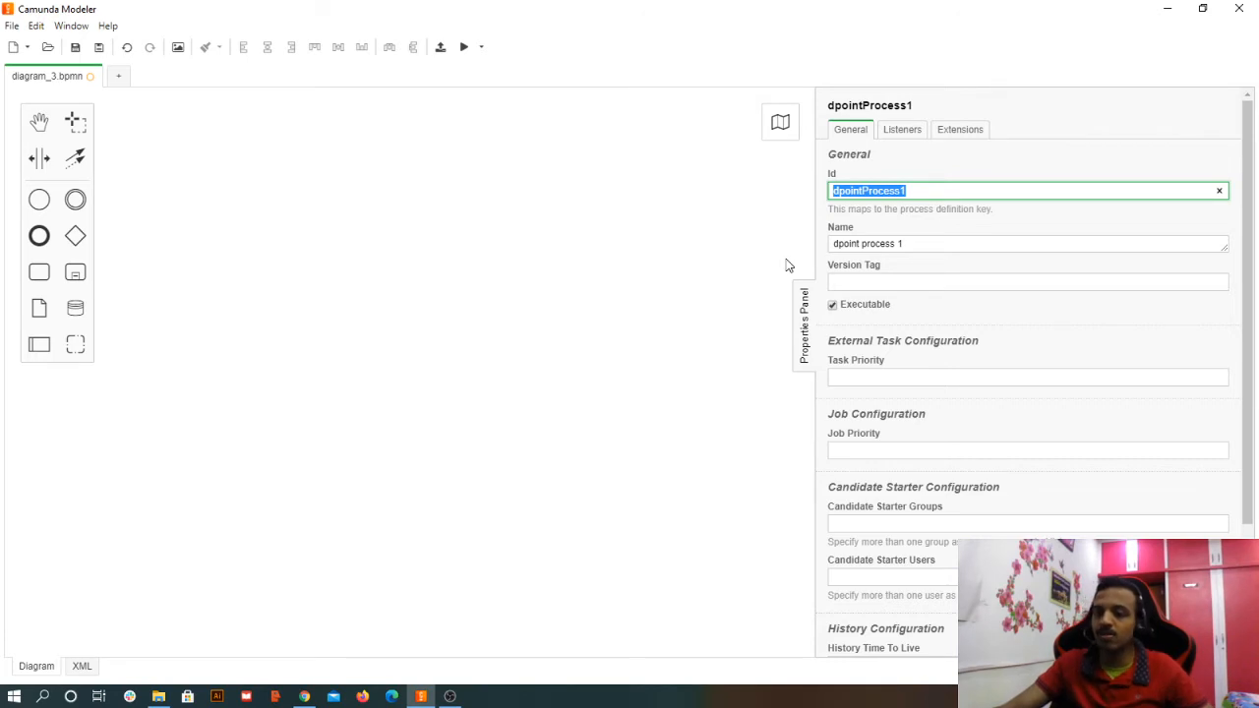
{"action": "left_click", "coordinate": [886, 210]}
{"action": "left_click", "coordinate": [862, 191]}
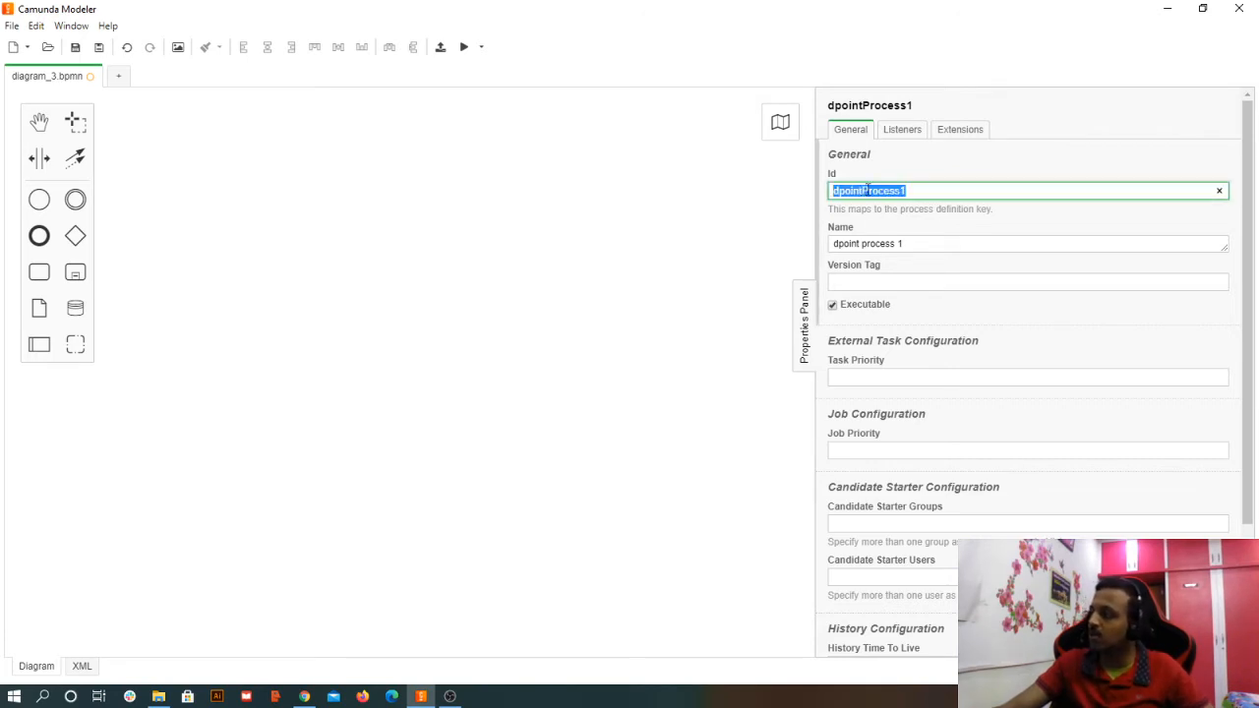
{"action": "key", "text": "End"}
{"action": "key", "text": "Left"}
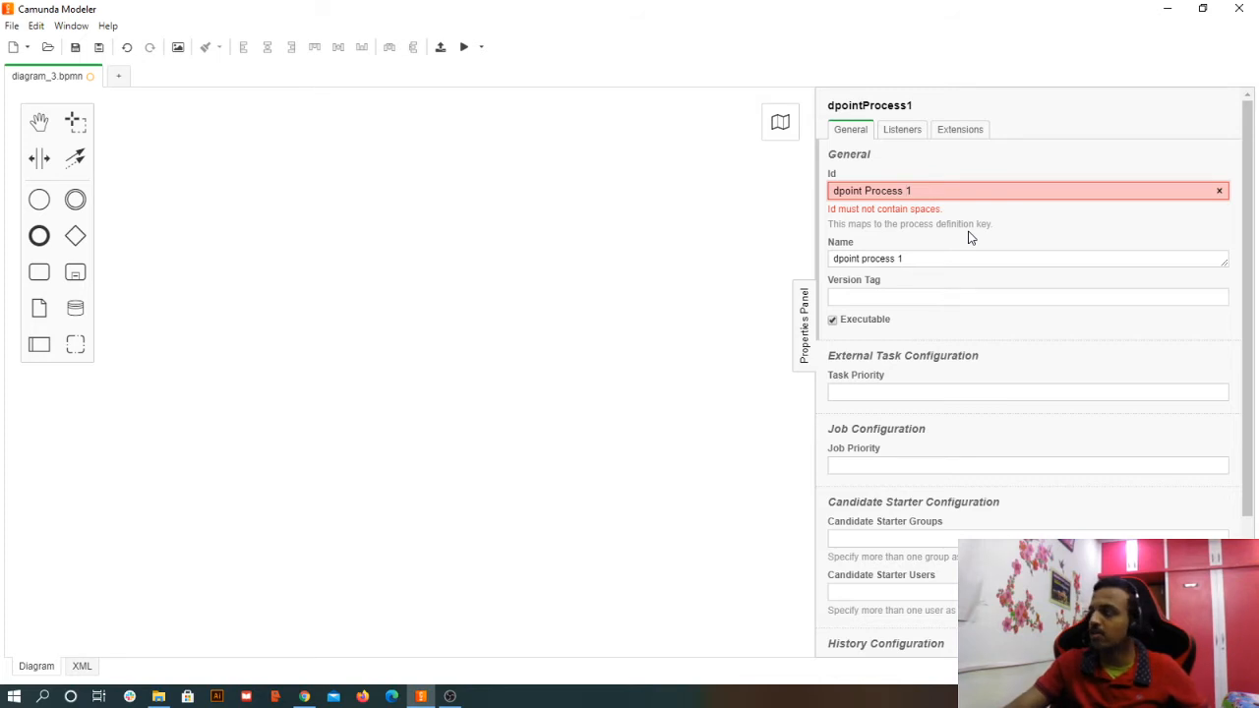
{"action": "key", "text": "BackSpace"}
{"action": "key", "text": "ctrl+Left"}
{"action": "key", "text": "BackSpace"}
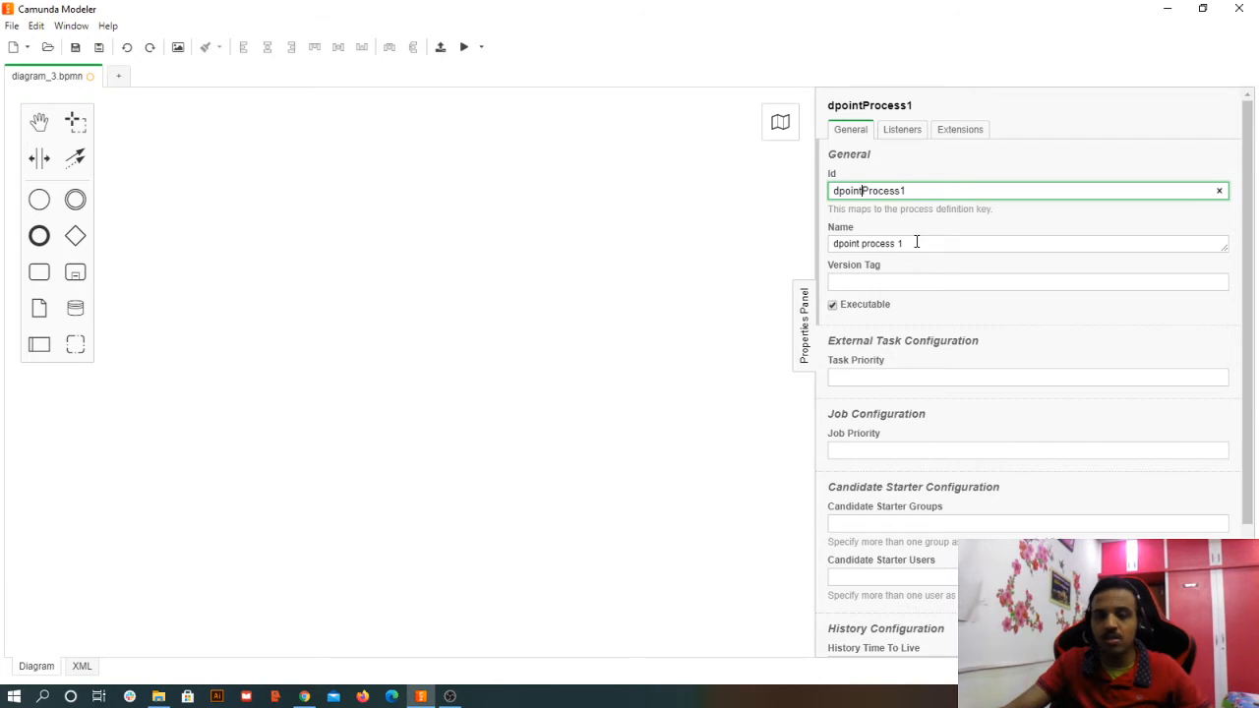
- Try a version tag of 1 for the process and clear it again
{"action": "left_click", "coordinate": [915, 242]}
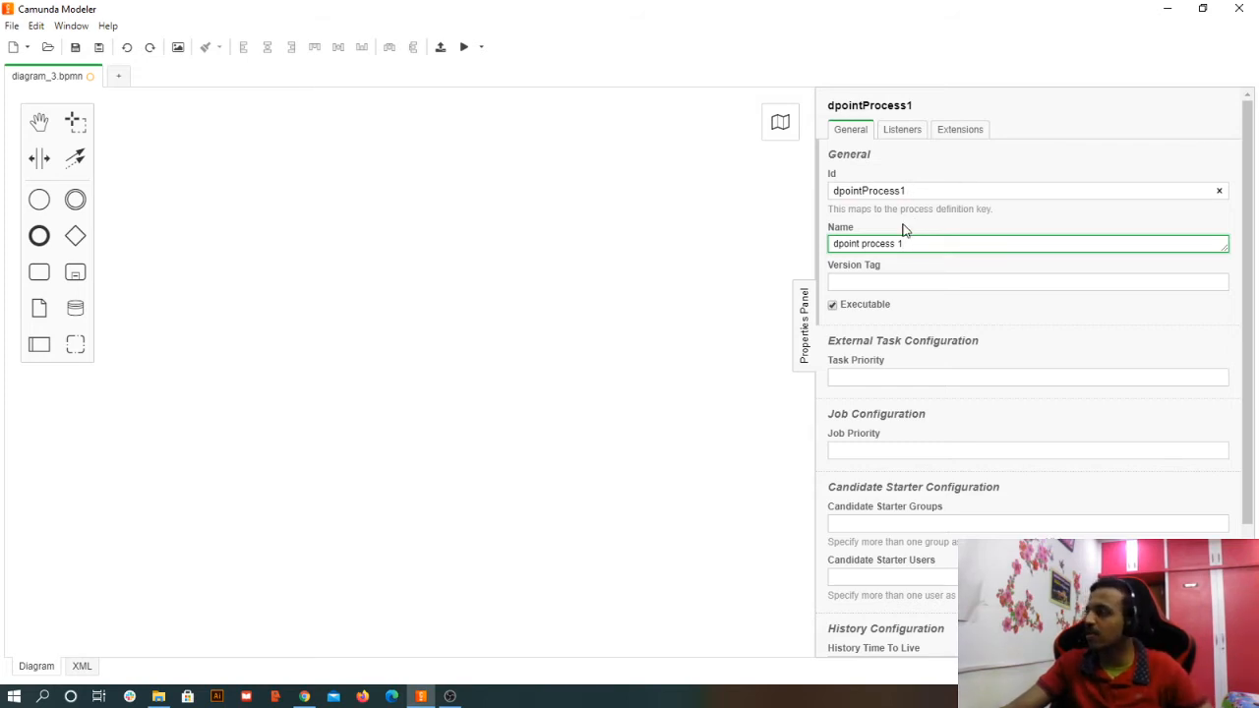
{"action": "left_click", "coordinate": [869, 282]}
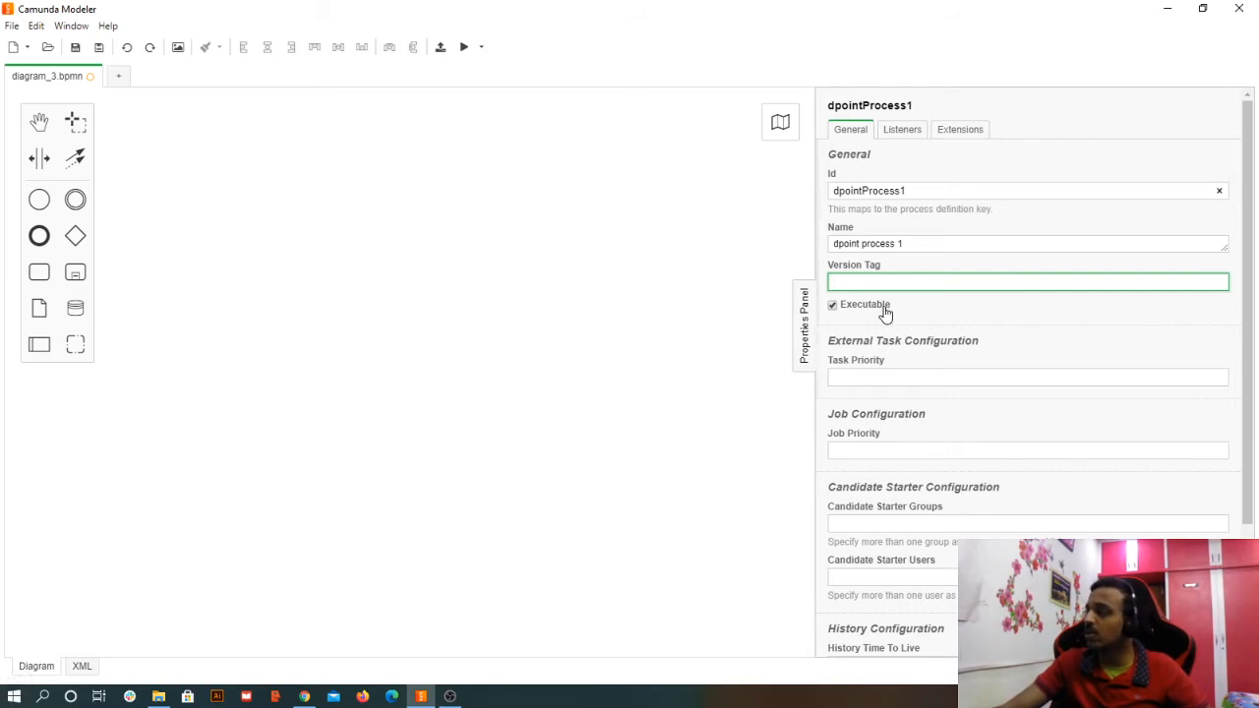
{"action": "type", "text": "1"}
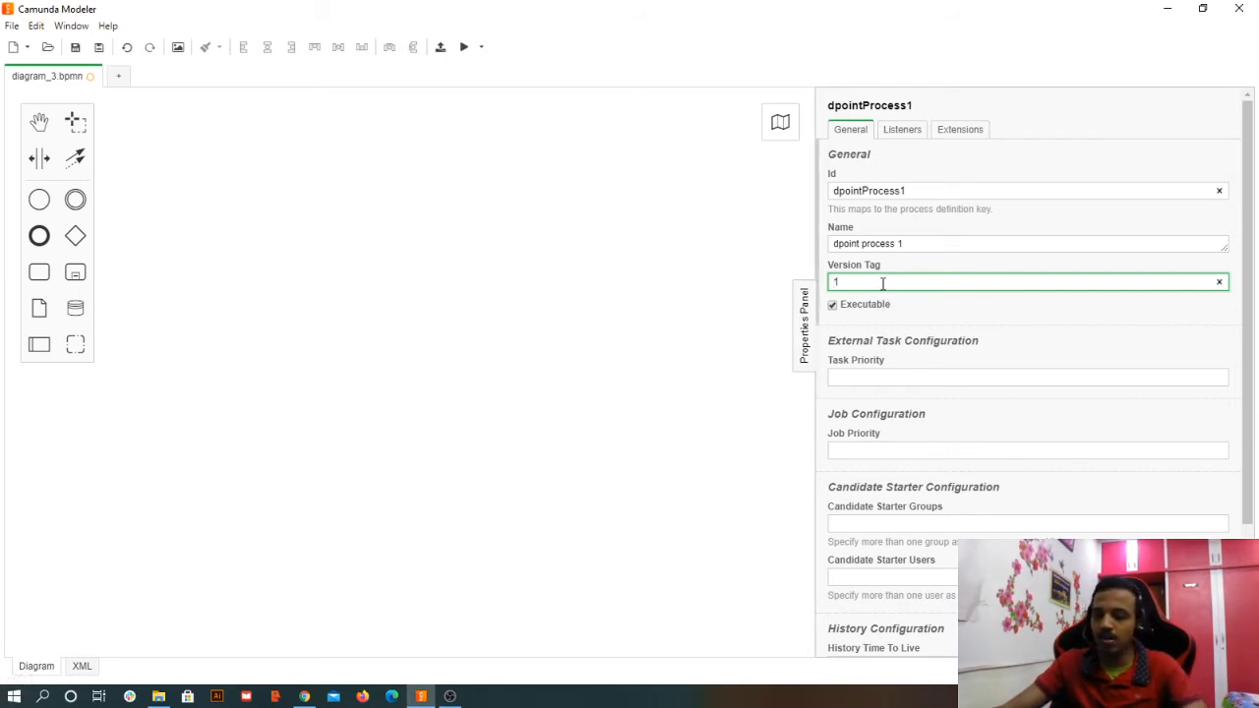
{"action": "key", "text": "BackSpace"}
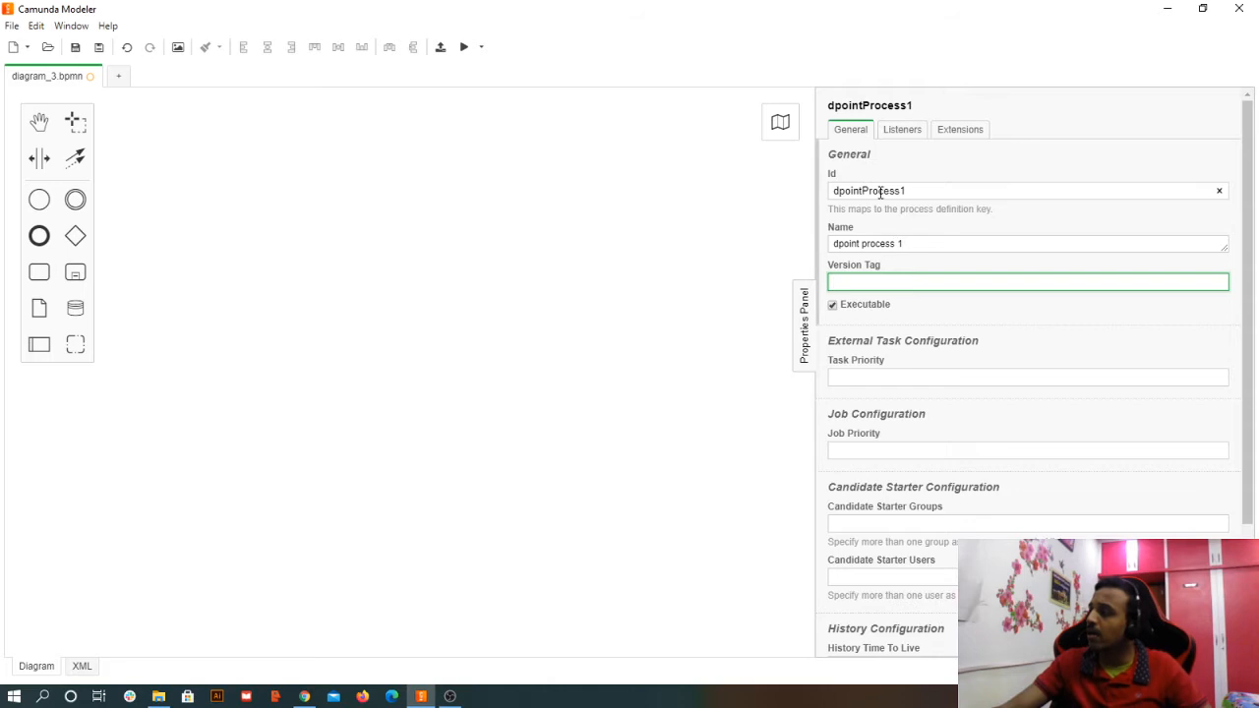
- Add an execution listener to the process and set its listener type to Script
{"action": "left_click", "coordinate": [904, 133]}
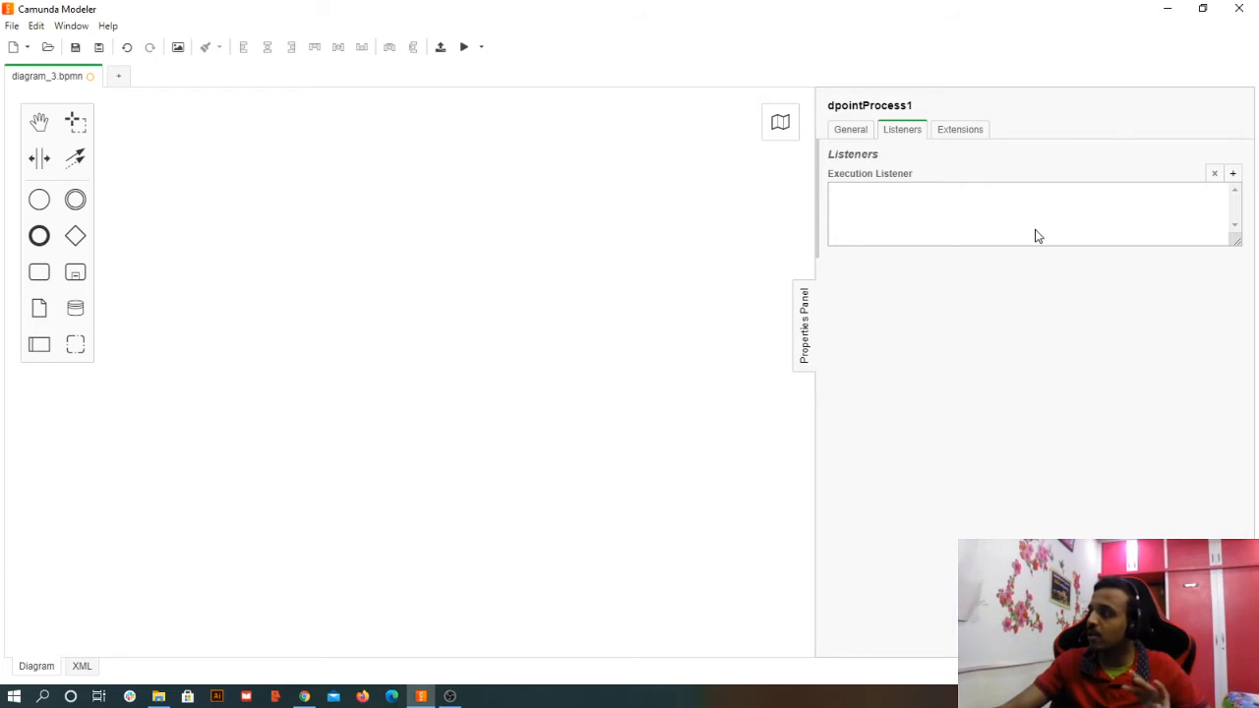
{"action": "left_click", "coordinate": [1232, 177]}
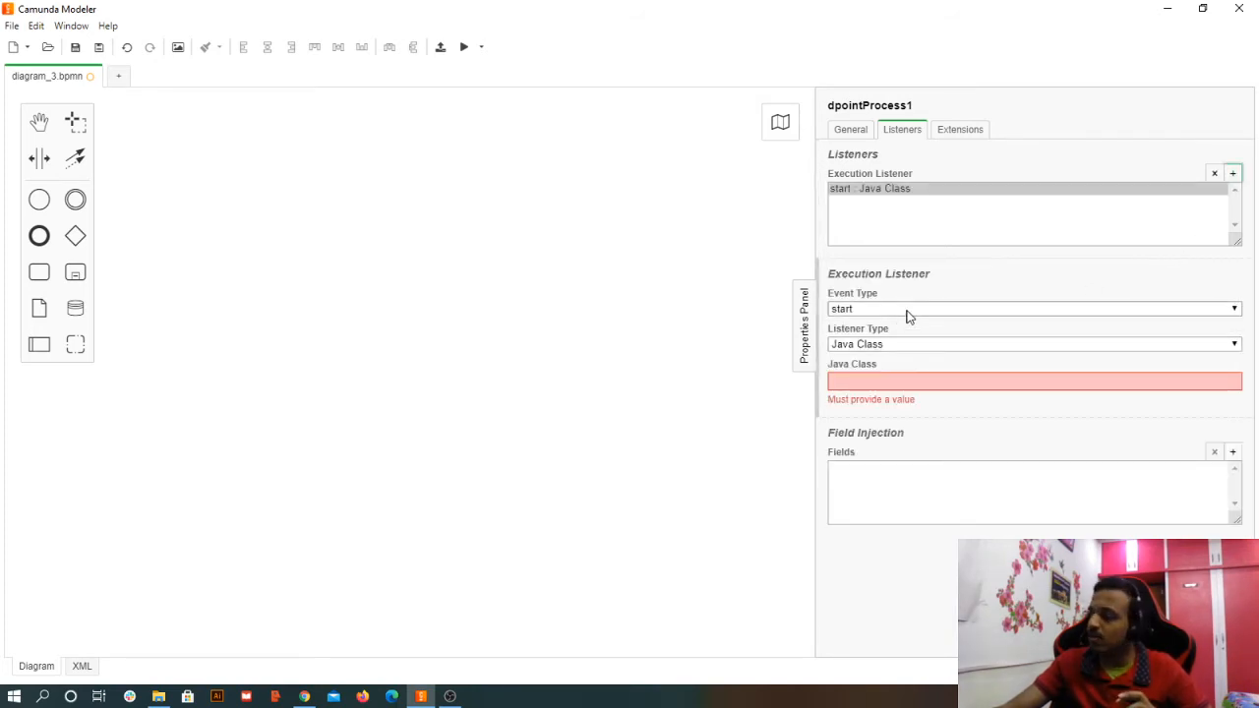
{"action": "left_click", "coordinate": [899, 348]}
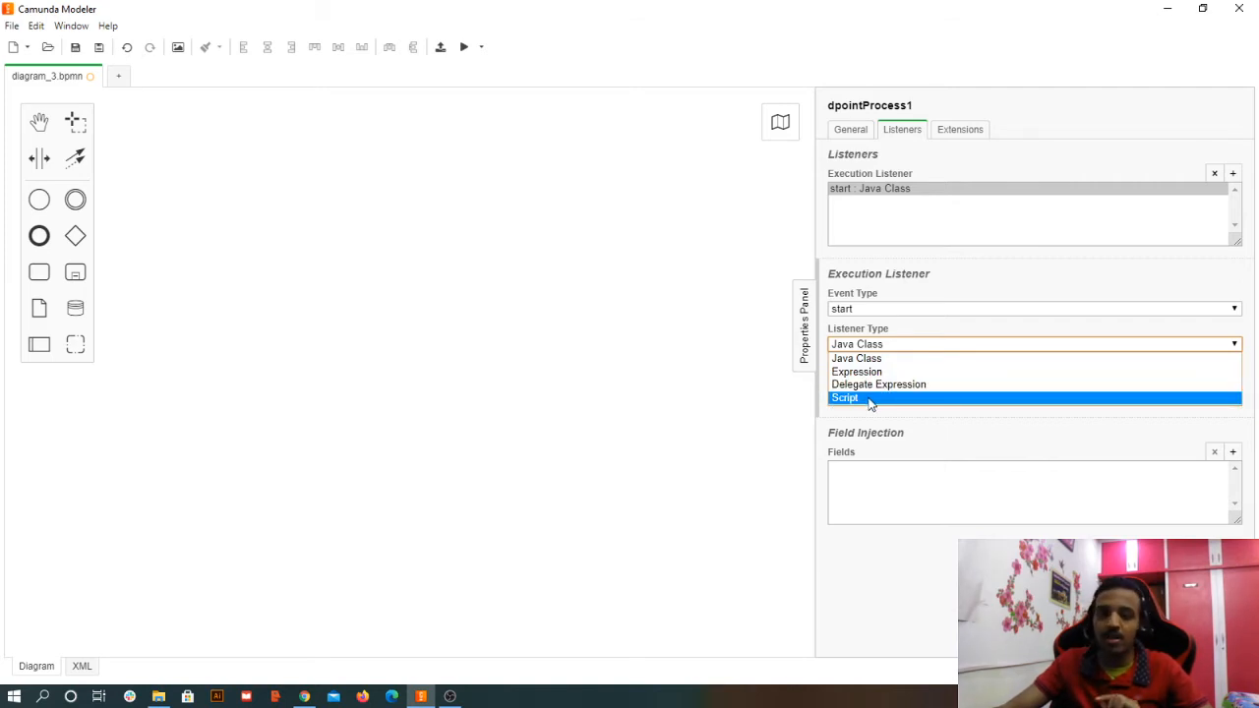
{"action": "left_click", "coordinate": [869, 399]}
- Try javascript and the arbitrary text ancd as the script format of the execution listener
{"action": "left_click", "coordinate": [896, 382]}
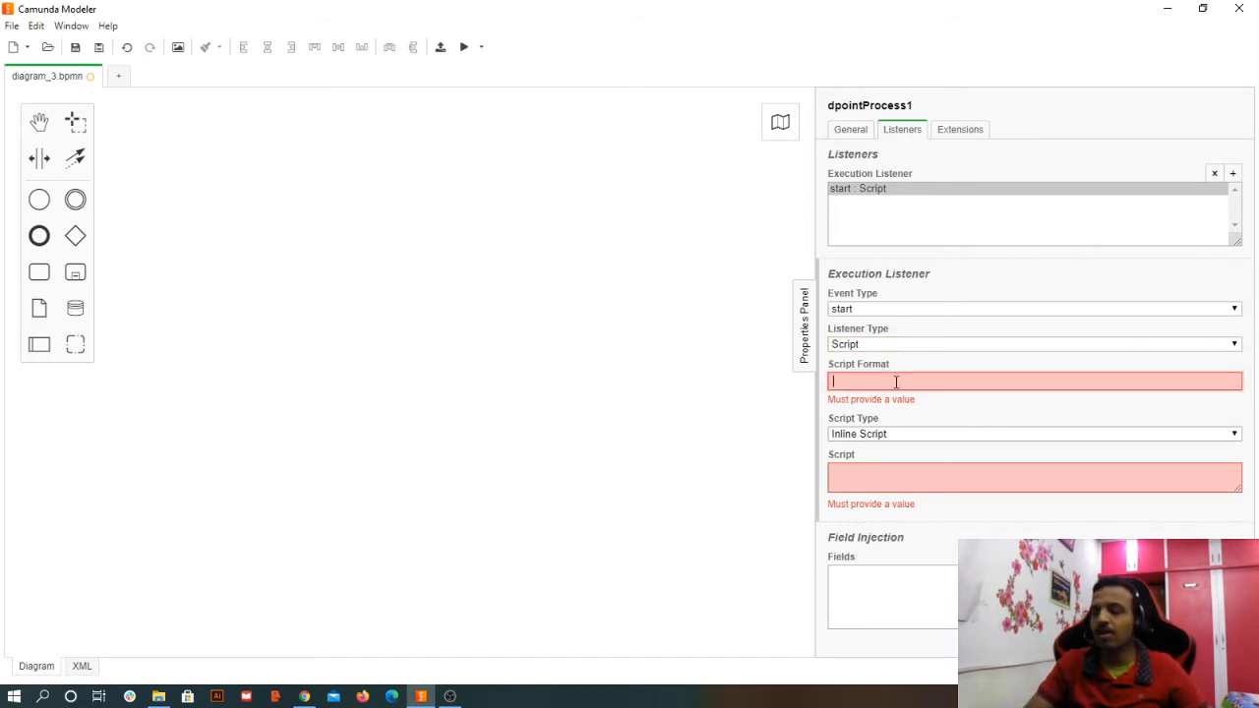
{"action": "type", "text": "javasc"}
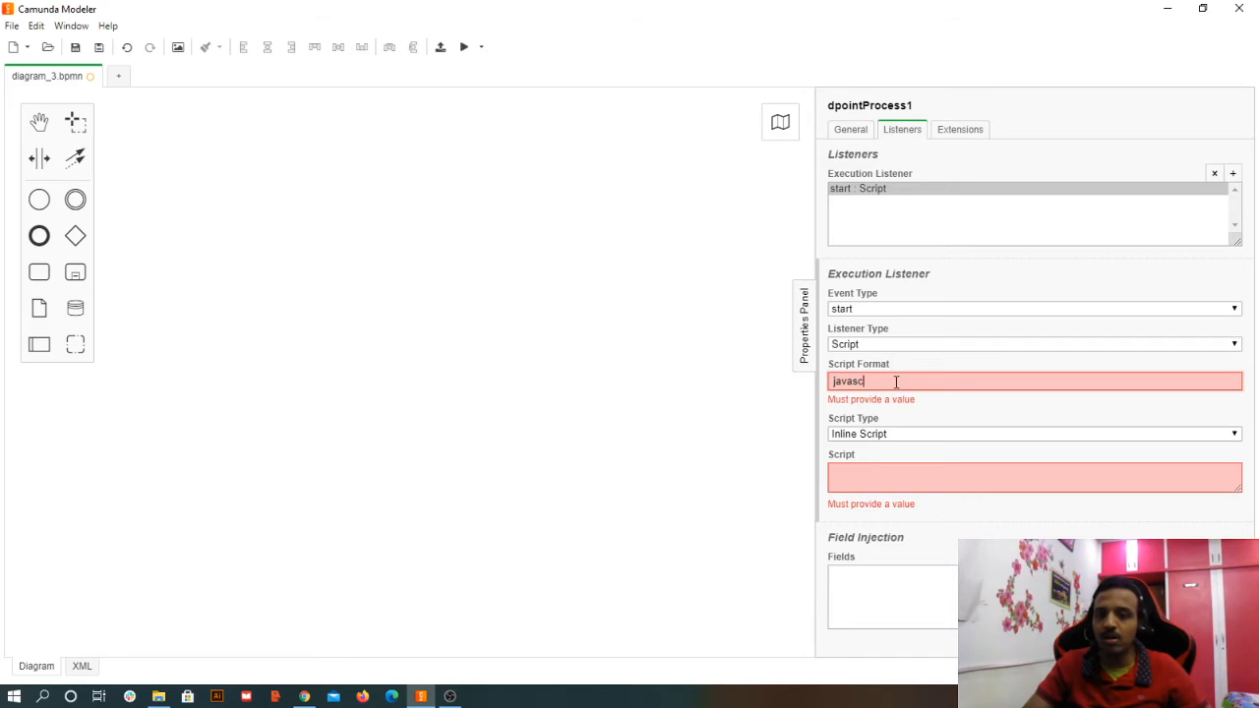
{"action": "type", "text": "ript"}
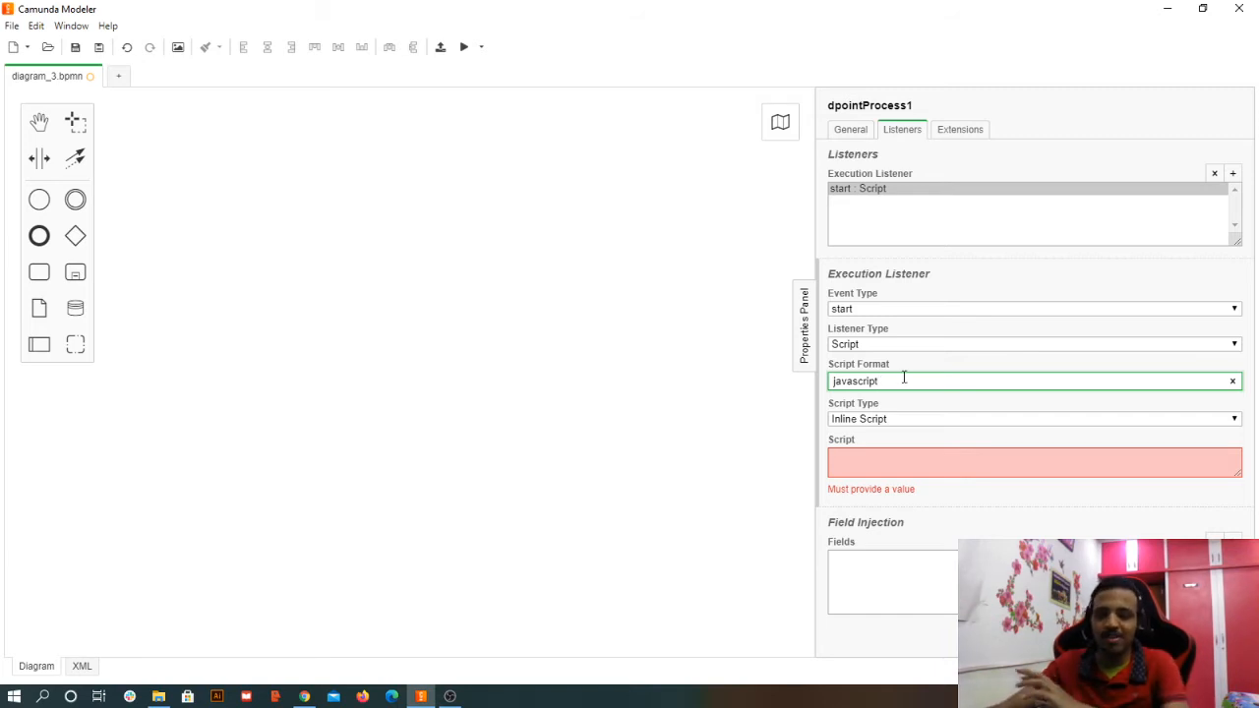
{"action": "left_click_drag", "start_coordinate": [904, 379], "coordinate": [819, 373]}
{"action": "type", "text": "ancd"}
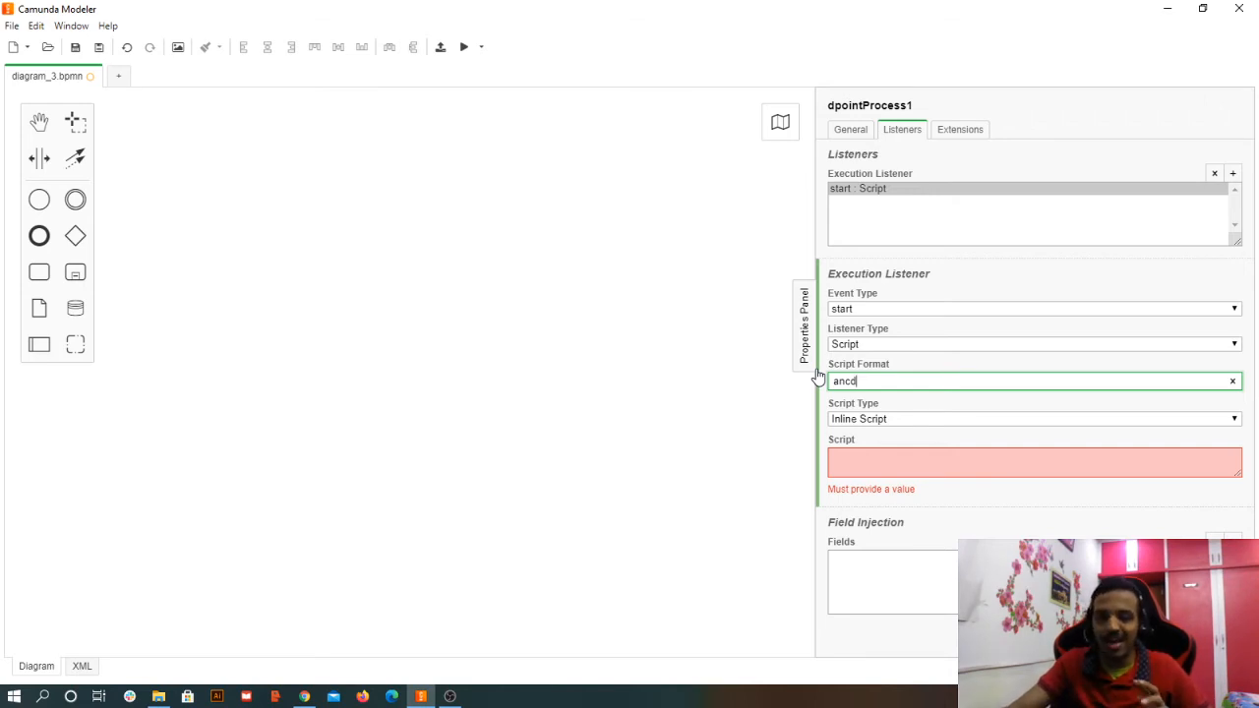
- Set the listener's script format to groovy and choose Inline Script as the script type
{"action": "double_click", "coordinate": [849, 379]}
{"action": "type", "text": "groovy"}
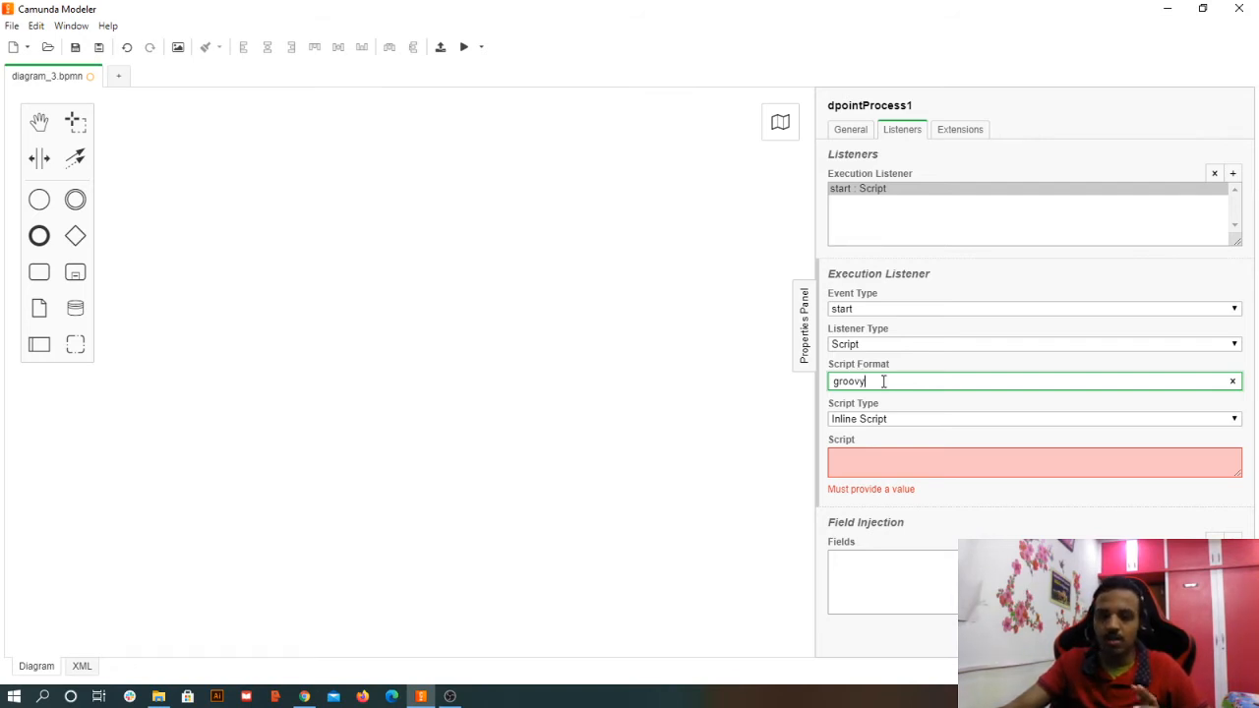
{"action": "left_click", "coordinate": [890, 421]}
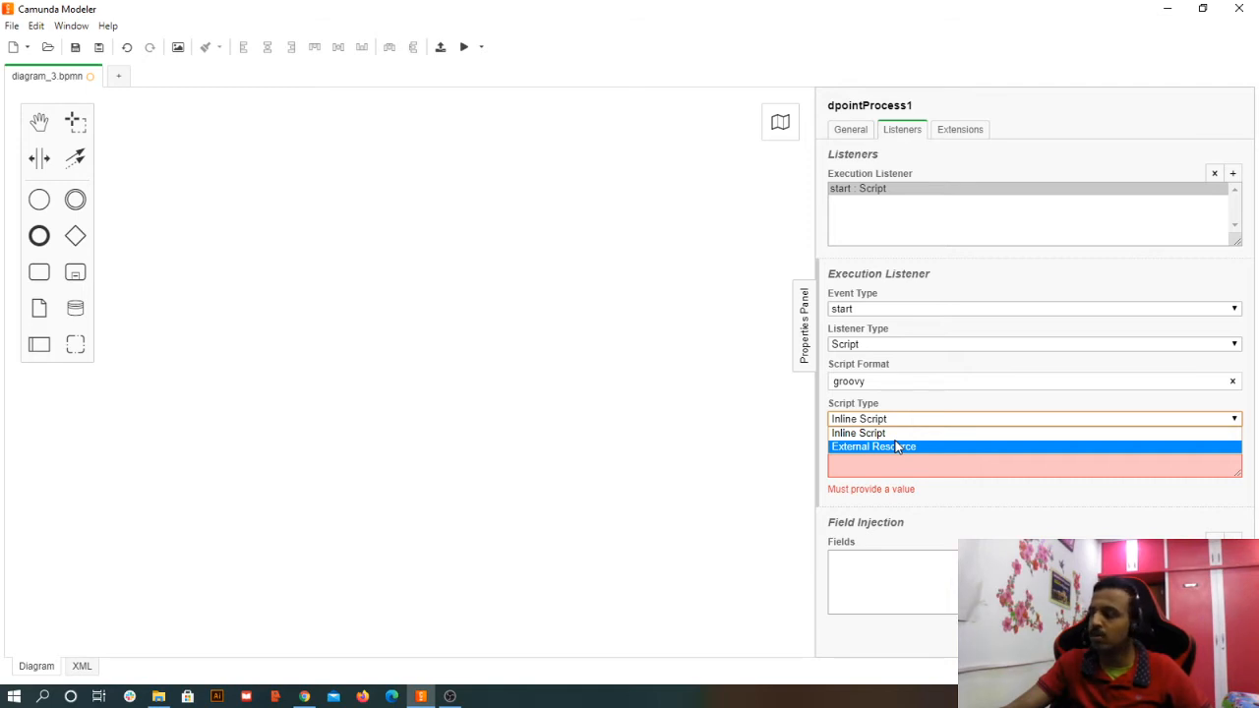
{"action": "left_click", "coordinate": [899, 434]}
- Enlarge the script box of the execution listener and enter a+b; as its inline script
{"action": "left_click", "coordinate": [1154, 467]}
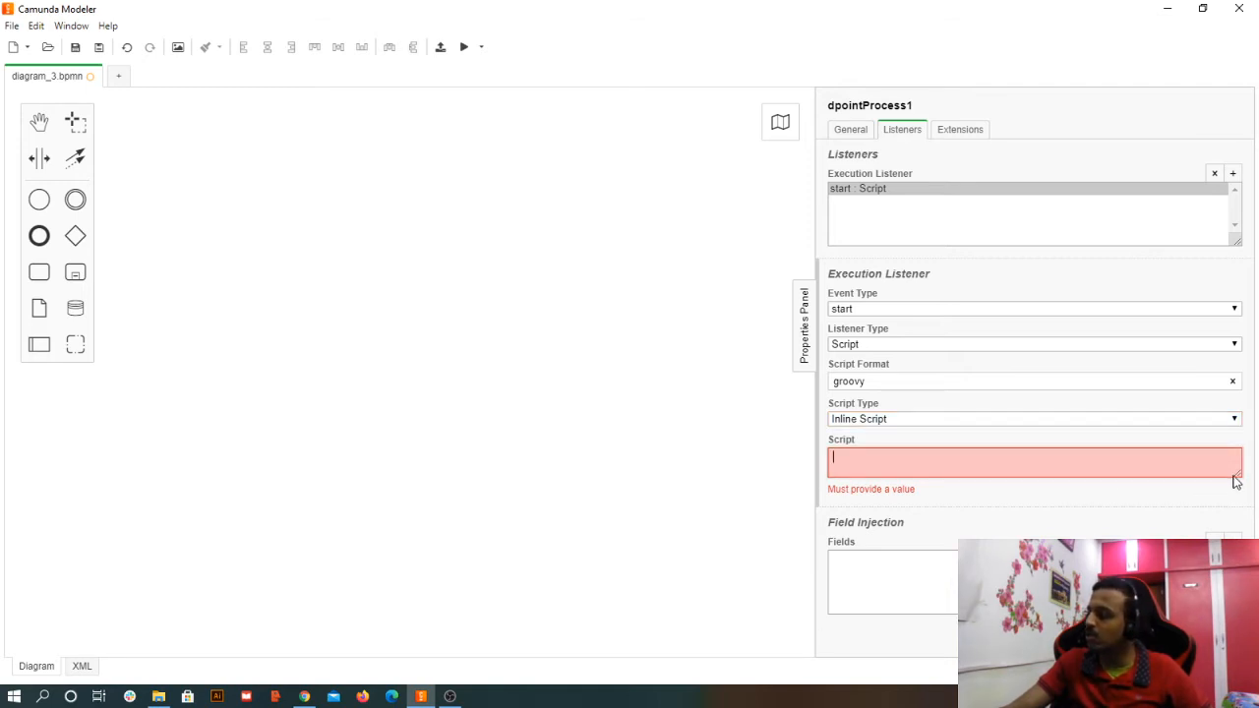
{"action": "left_click_drag", "start_coordinate": [1236, 481], "coordinate": [1229, 607]}
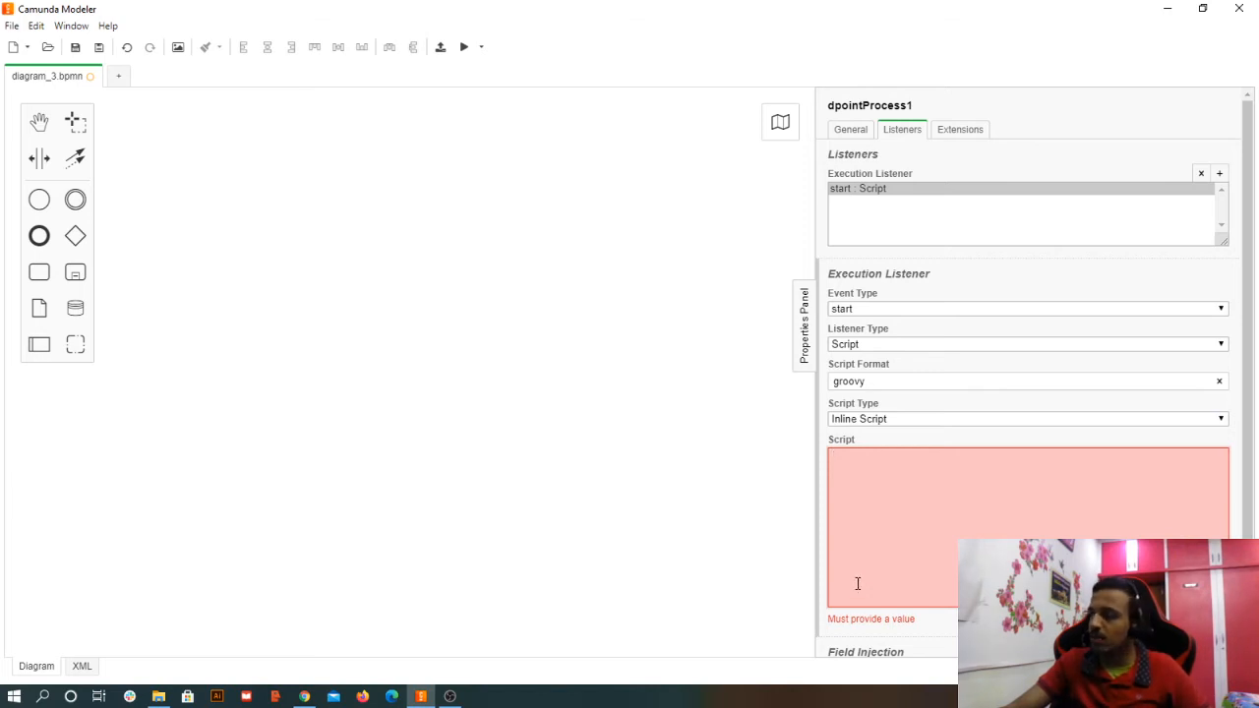
{"action": "type", "text": "a"}
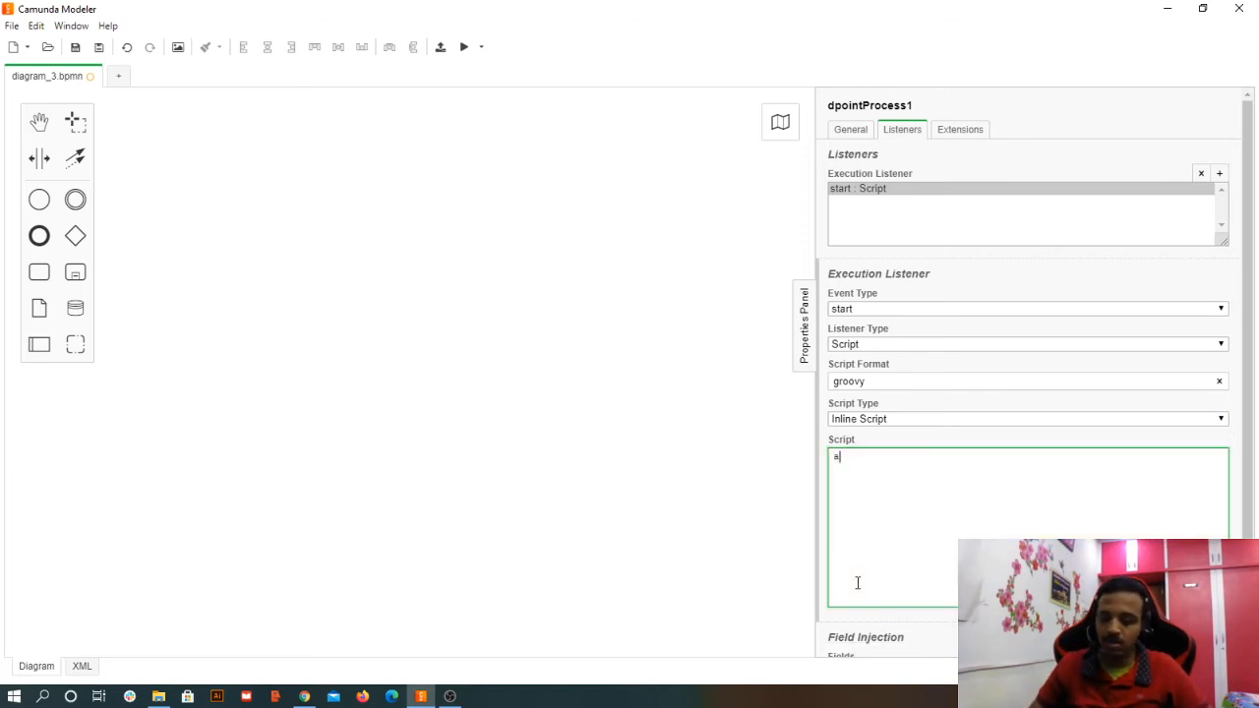
{"action": "type", "text": "+b;"}
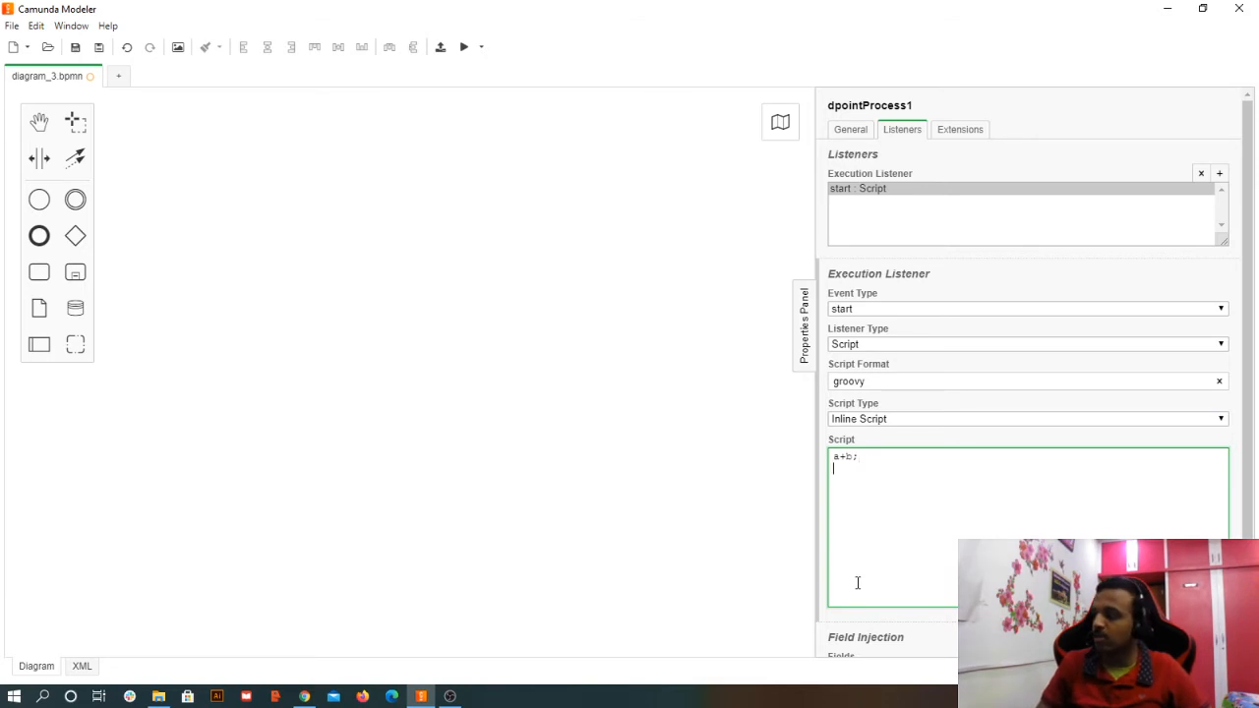
- Add the lines c+d; and e+g; below a+b; in the execution listener's inline script
{"action": "key", "text": "Return"}
{"action": "type", "text": "c+d;"}
{"action": "key", "text": "Return"}
{"action": "type", "text": "e+g;"}
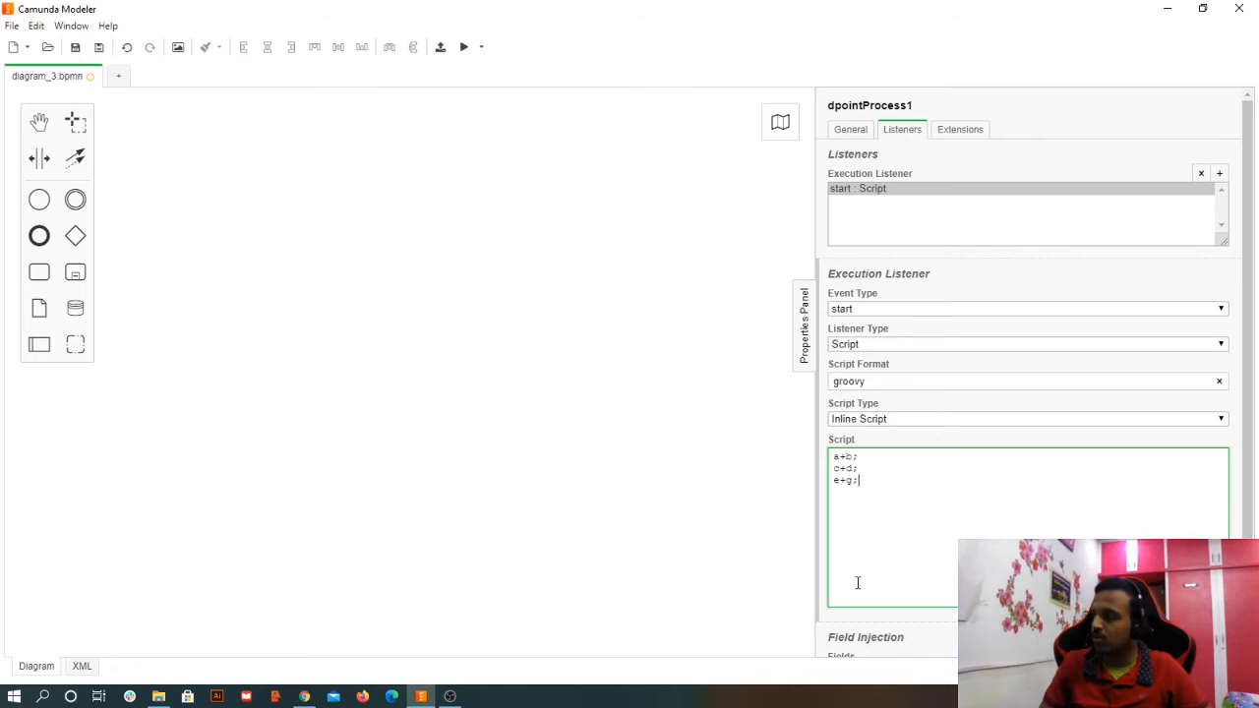
{"action": "key", "text": "Return"}
{"action": "left_click_drag", "start_coordinate": [859, 481], "coordinate": [827, 480]}
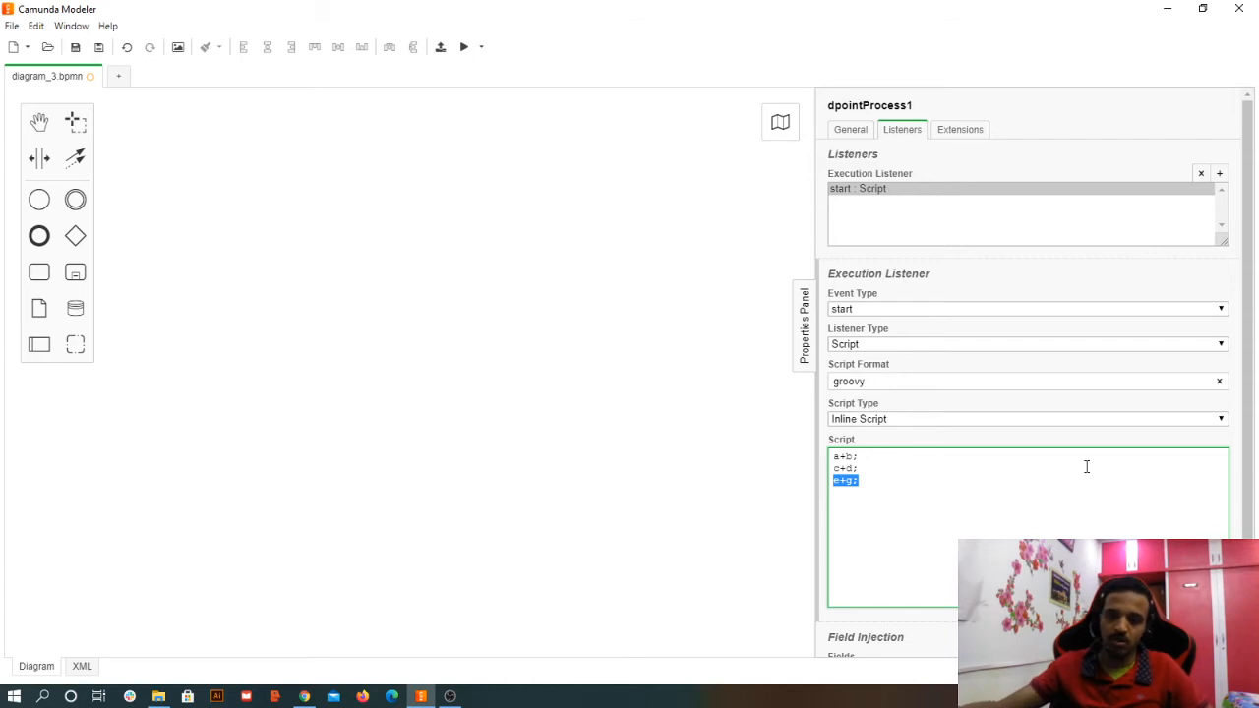
{"action": "scroll", "coordinate": [960, 461], "scroll_direction": "down", "scroll_amount": 1}
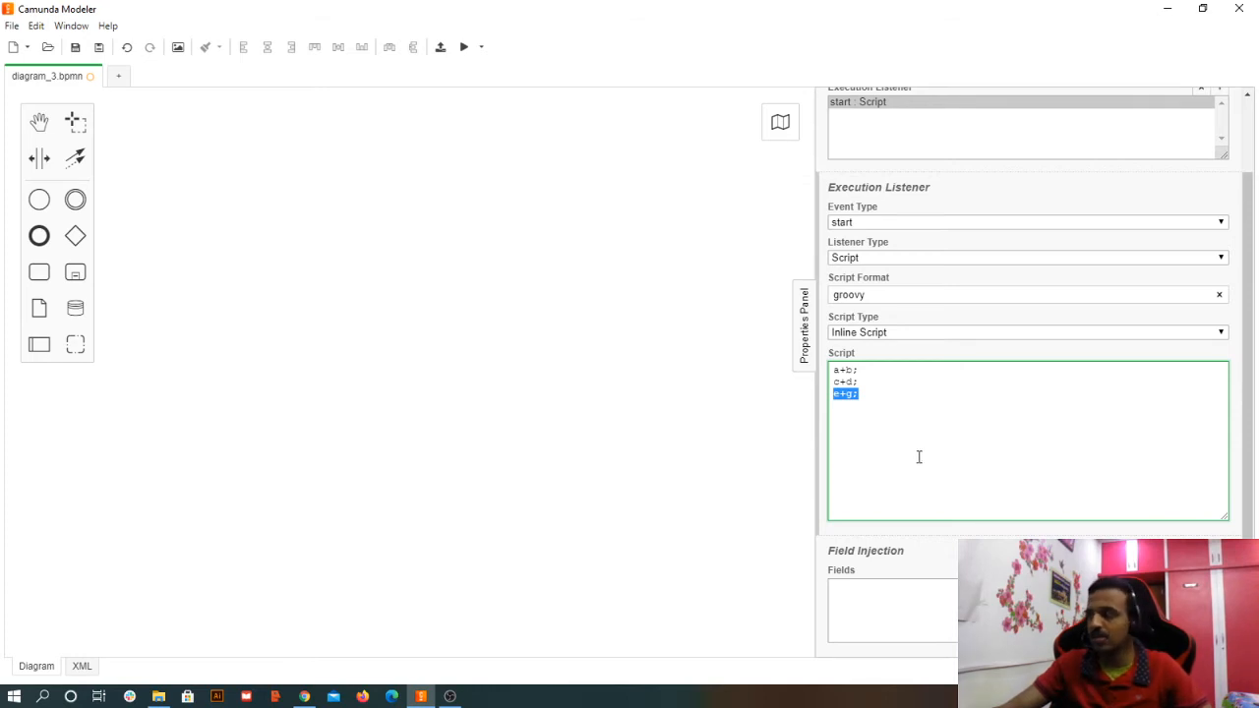
{"action": "left_click", "coordinate": [892, 398]}
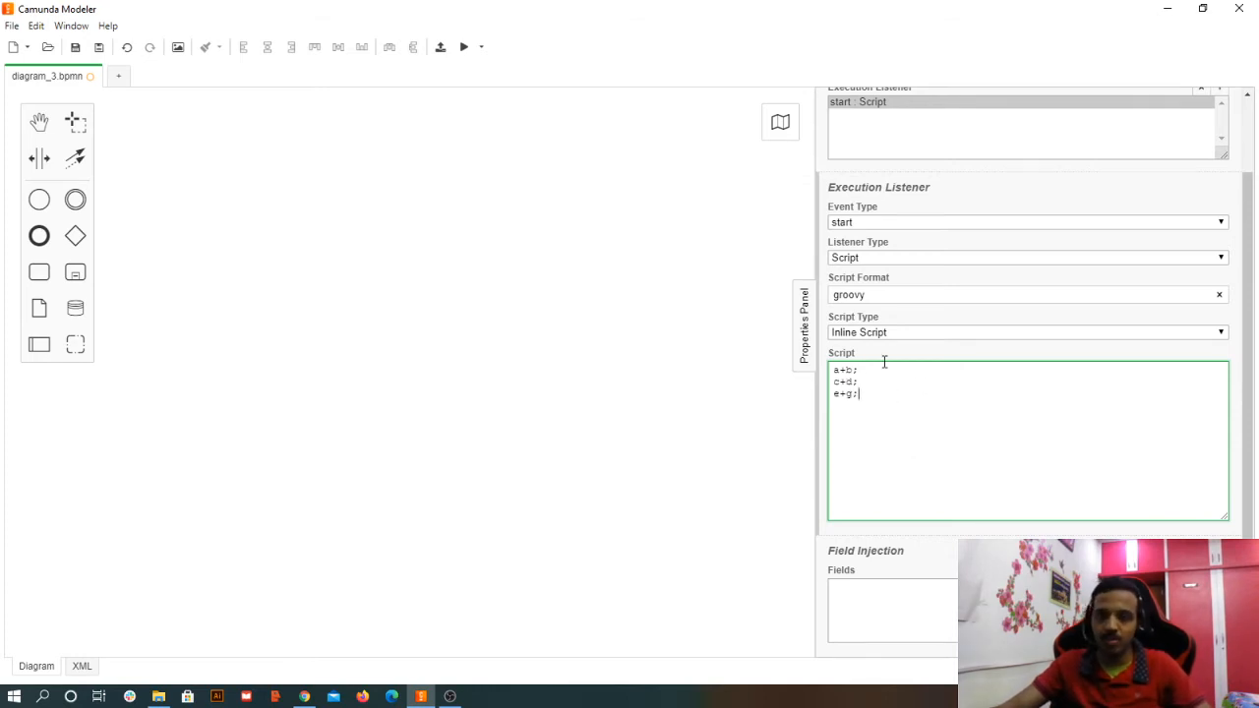
{"action": "left_click_drag", "start_coordinate": [864, 393], "coordinate": [822, 379]}
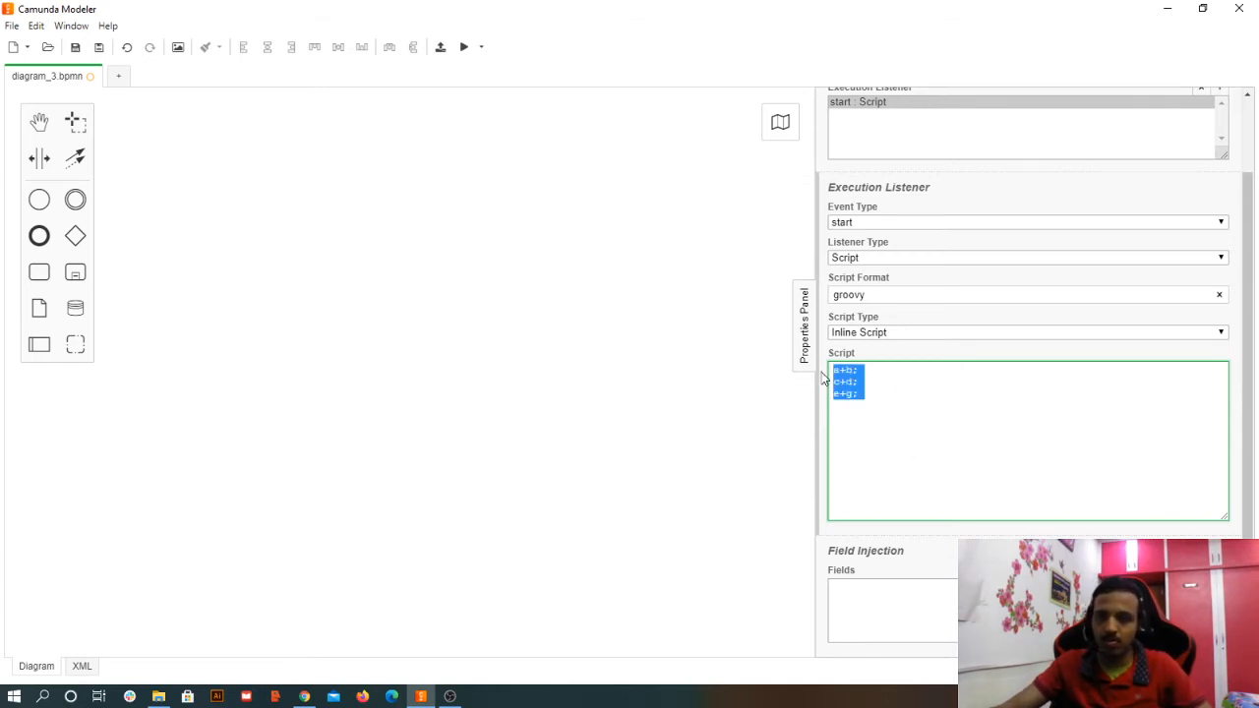
{"action": "left_click", "coordinate": [968, 406]}
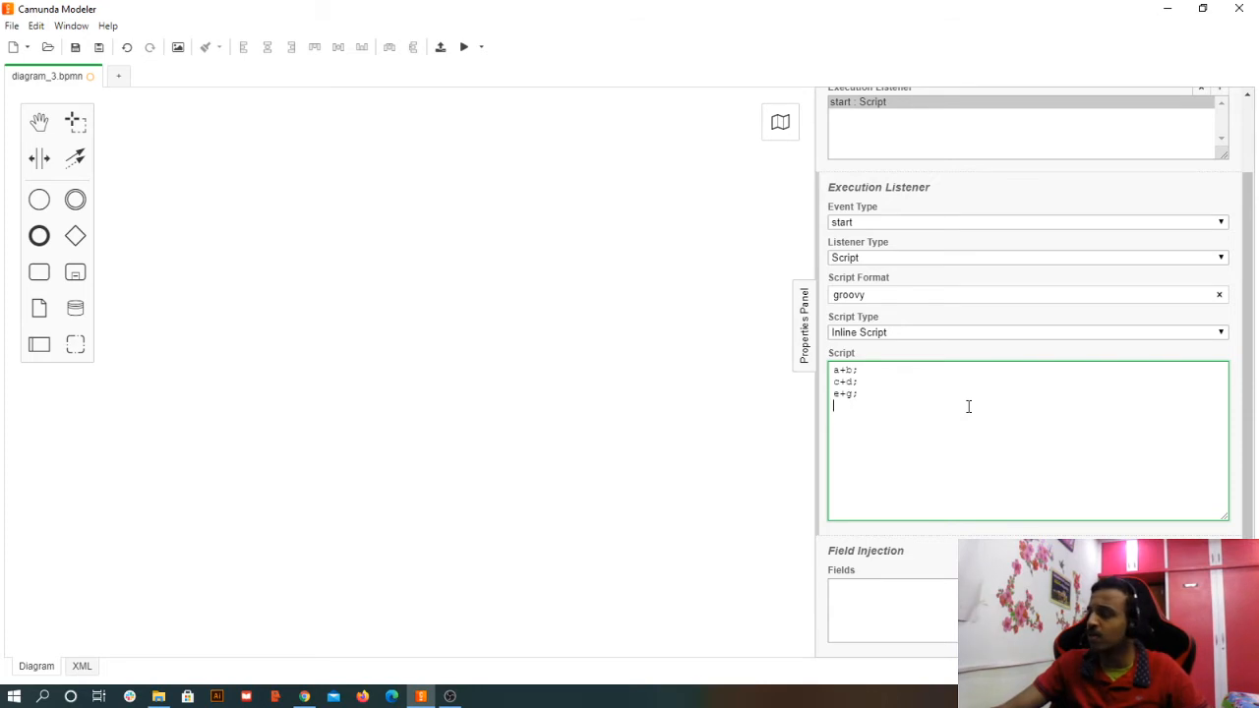
{"action": "key", "text": "Return"}
{"action": "type", "text": "execu"}
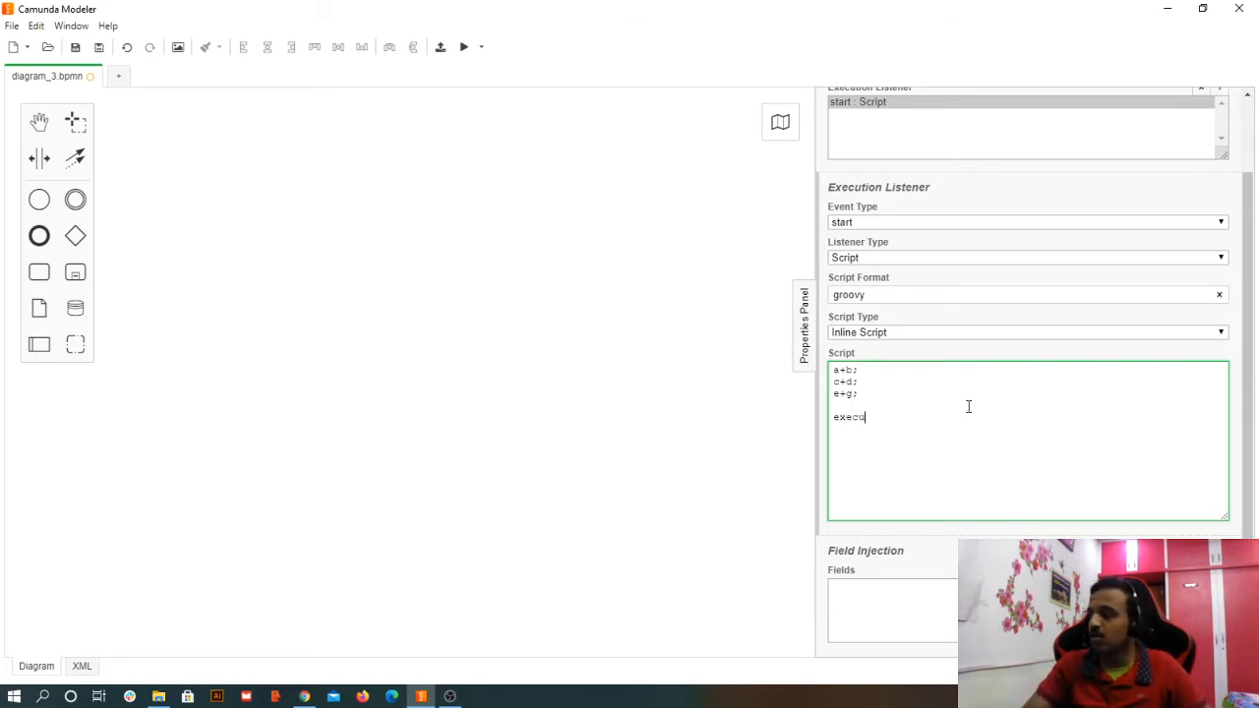
{"action": "key", "text": "shift+Home"}
{"action": "key", "text": "BackSpace"}
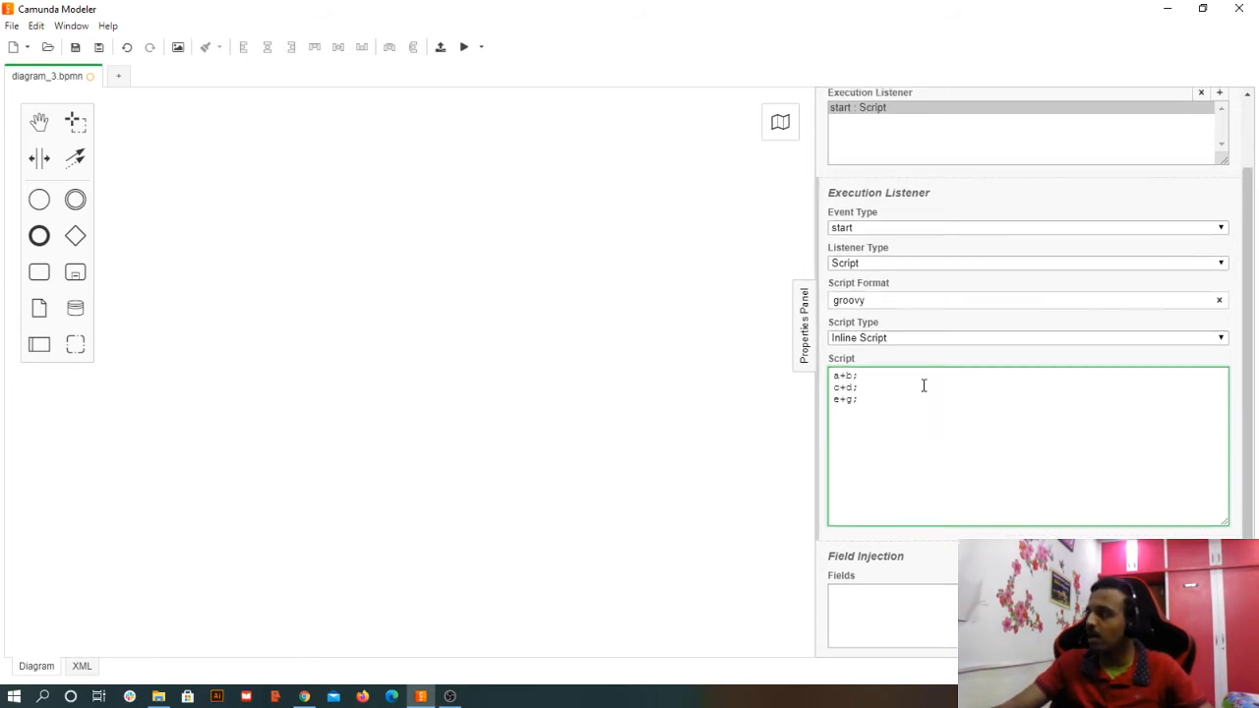
- Look over the process's extension properties, its execution listener settings and the Field Injection section
{"action": "scroll", "coordinate": [910, 325], "scroll_direction": "up", "scroll_amount": 2}
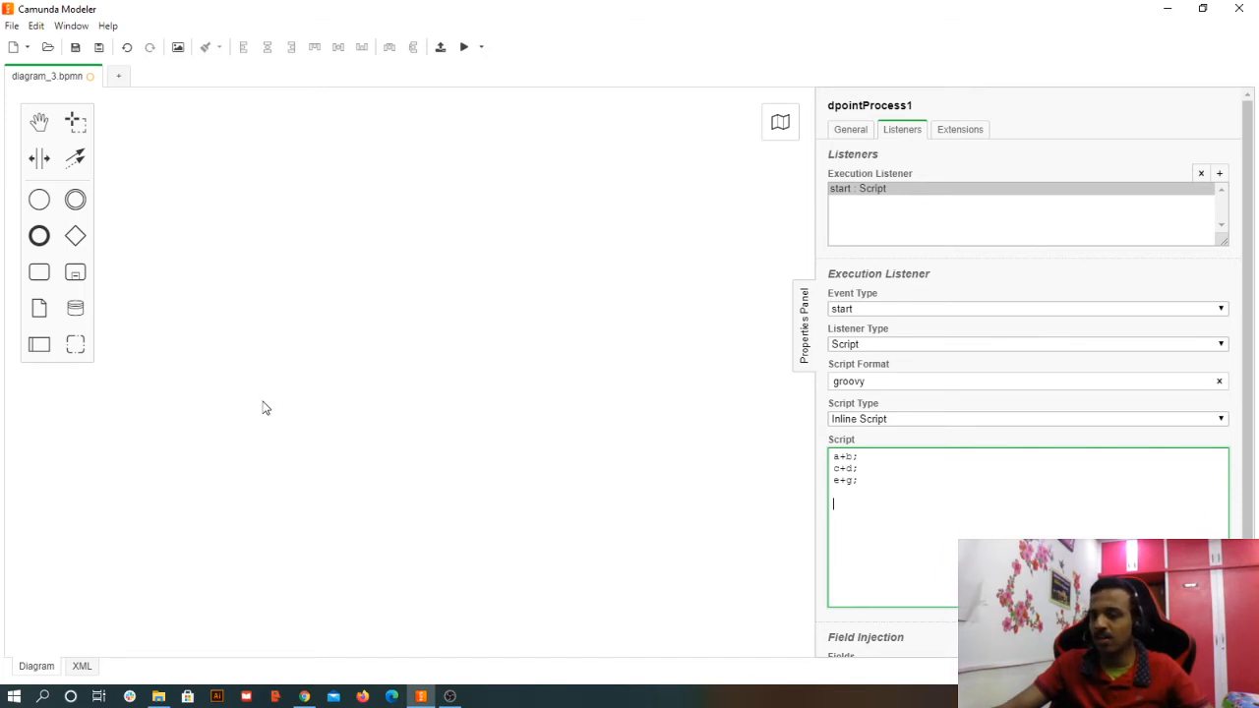
{"action": "left_click", "coordinate": [974, 134]}
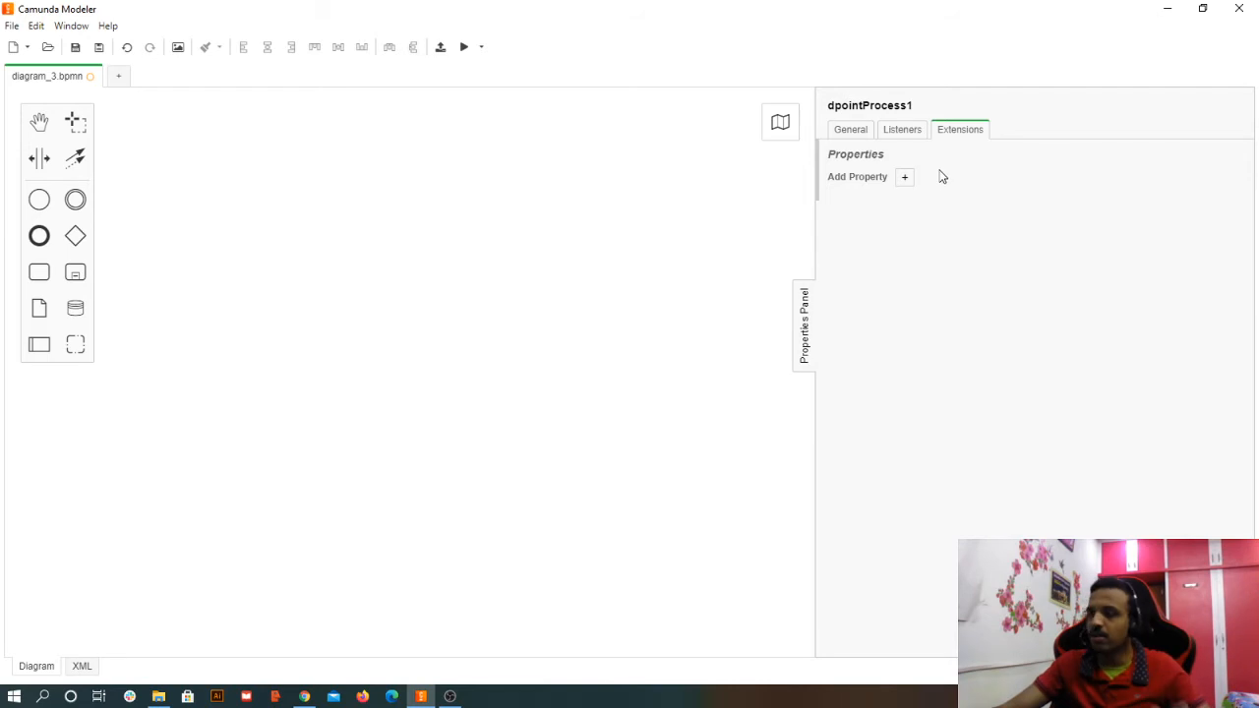
{"action": "left_click", "coordinate": [896, 138]}
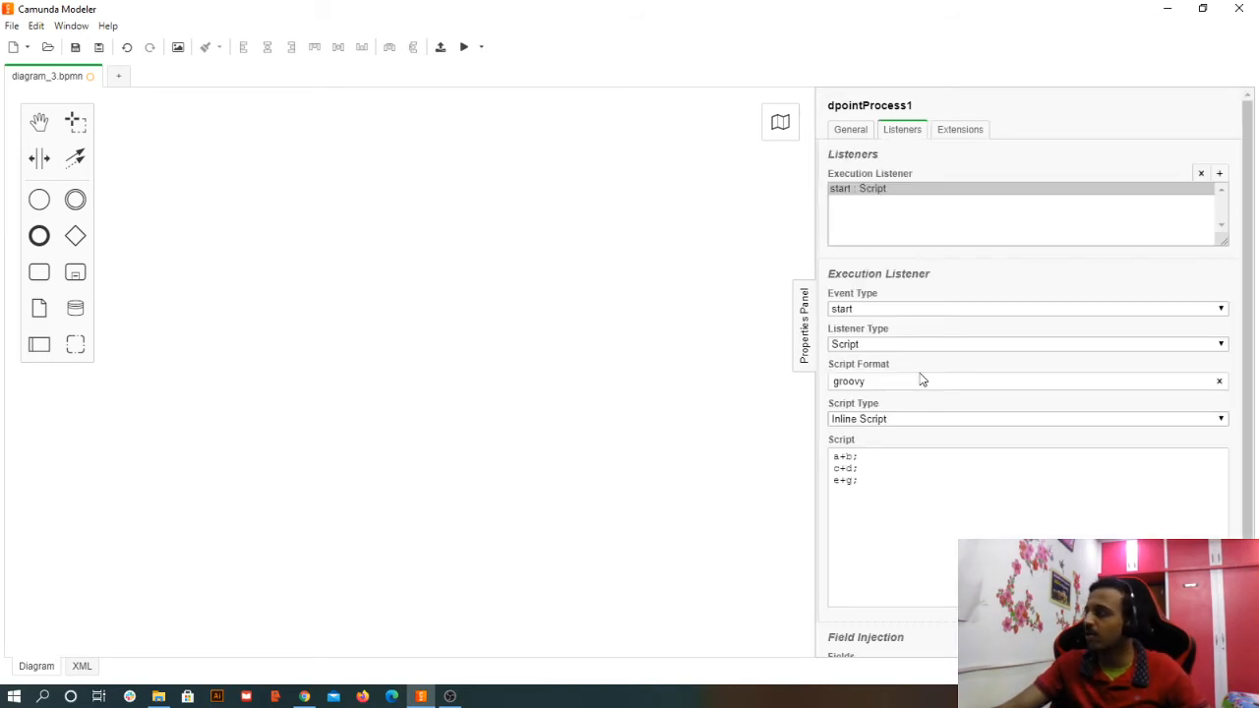
{"action": "left_click", "coordinate": [903, 507]}
{"action": "scroll", "coordinate": [914, 472], "scroll_direction": "down", "scroll_amount": 2}
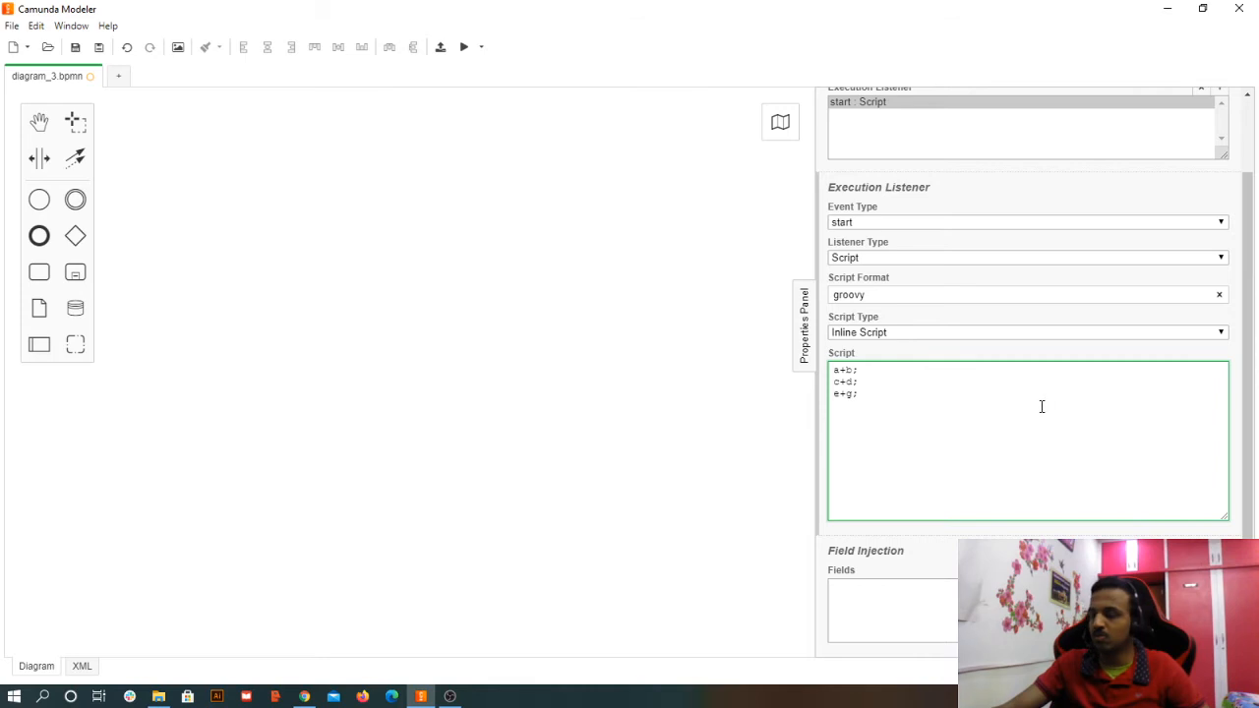
{"action": "left_click", "coordinate": [855, 562]}
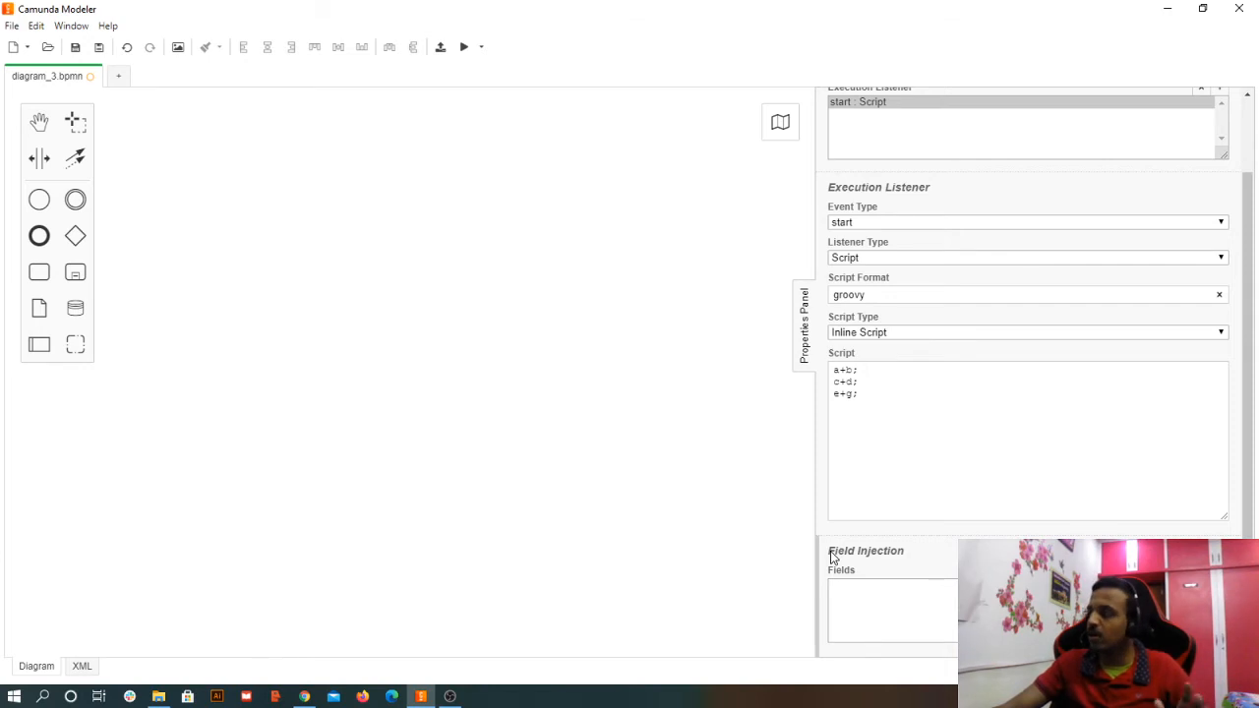
{"action": "scroll", "coordinate": [947, 539], "scroll_direction": "up", "scroll_amount": 2}
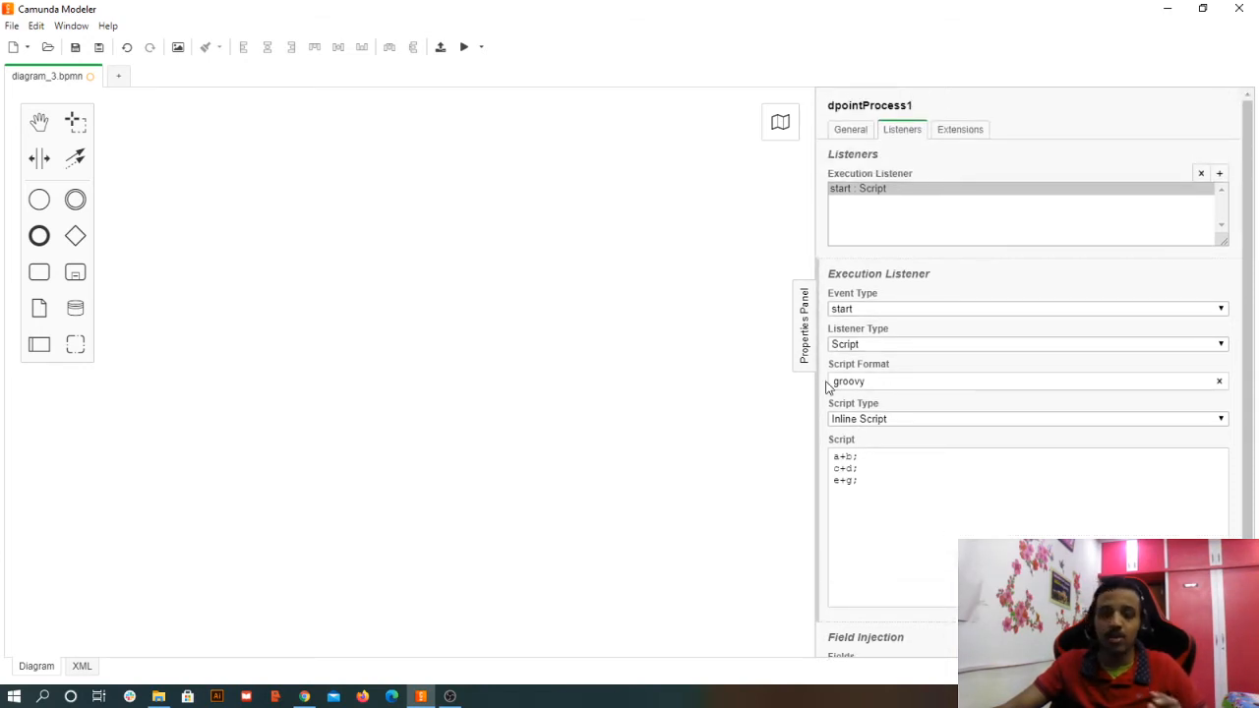
- Collapse the properties panel and place a start event, an intermediate event and an end event in a horizontal row near the canvas's upper edge
{"action": "left_click", "coordinate": [805, 332]}
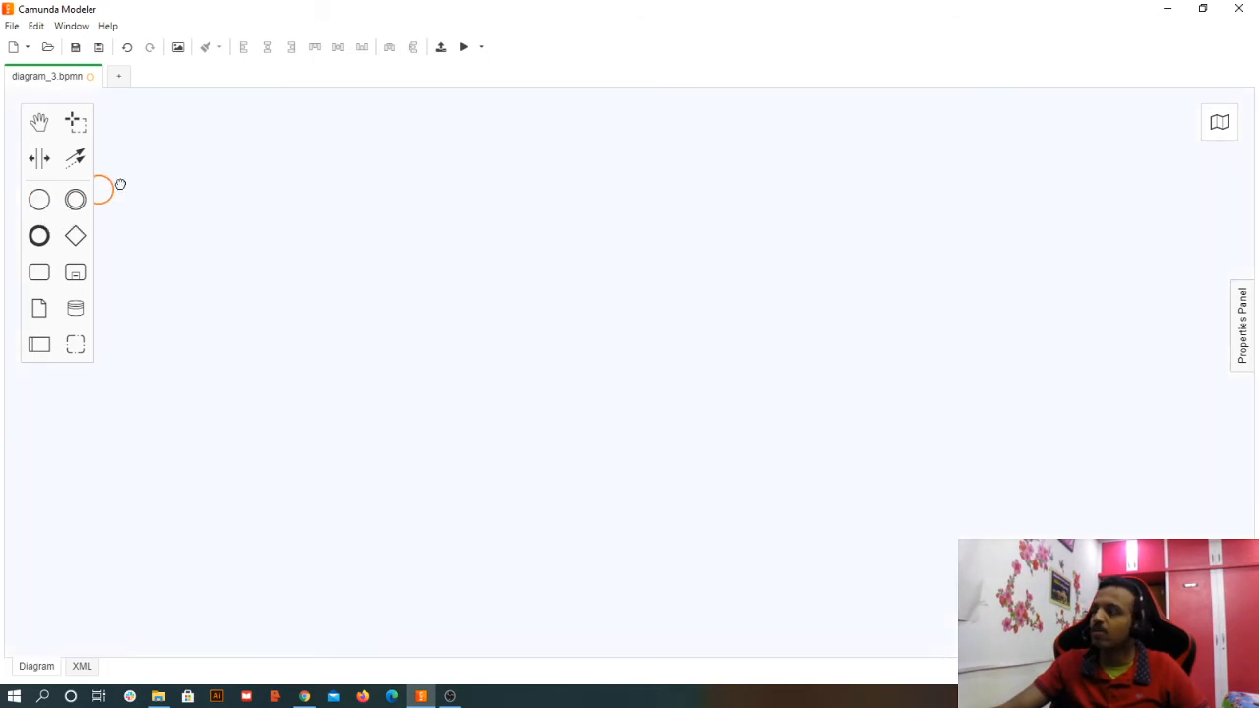
{"action": "left_click", "coordinate": [222, 168]}
{"action": "left_click", "coordinate": [77, 202]}
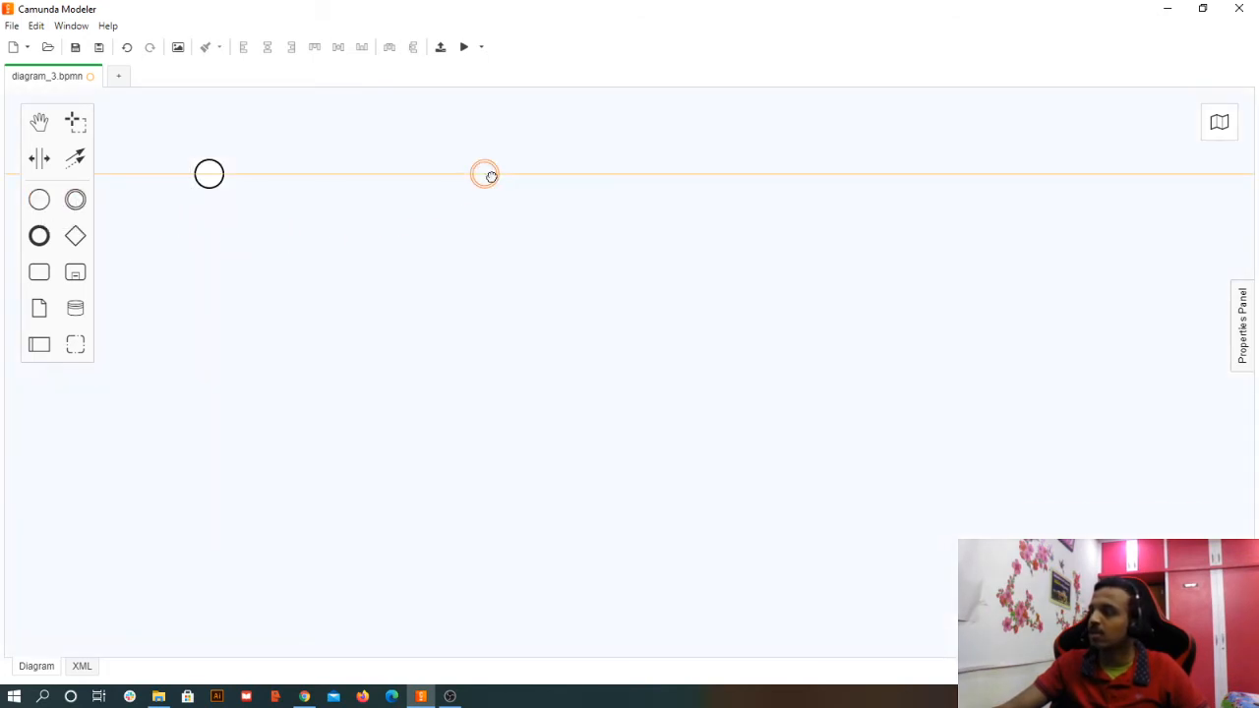
{"action": "left_click", "coordinate": [492, 175]}
{"action": "left_click", "coordinate": [39, 236]}
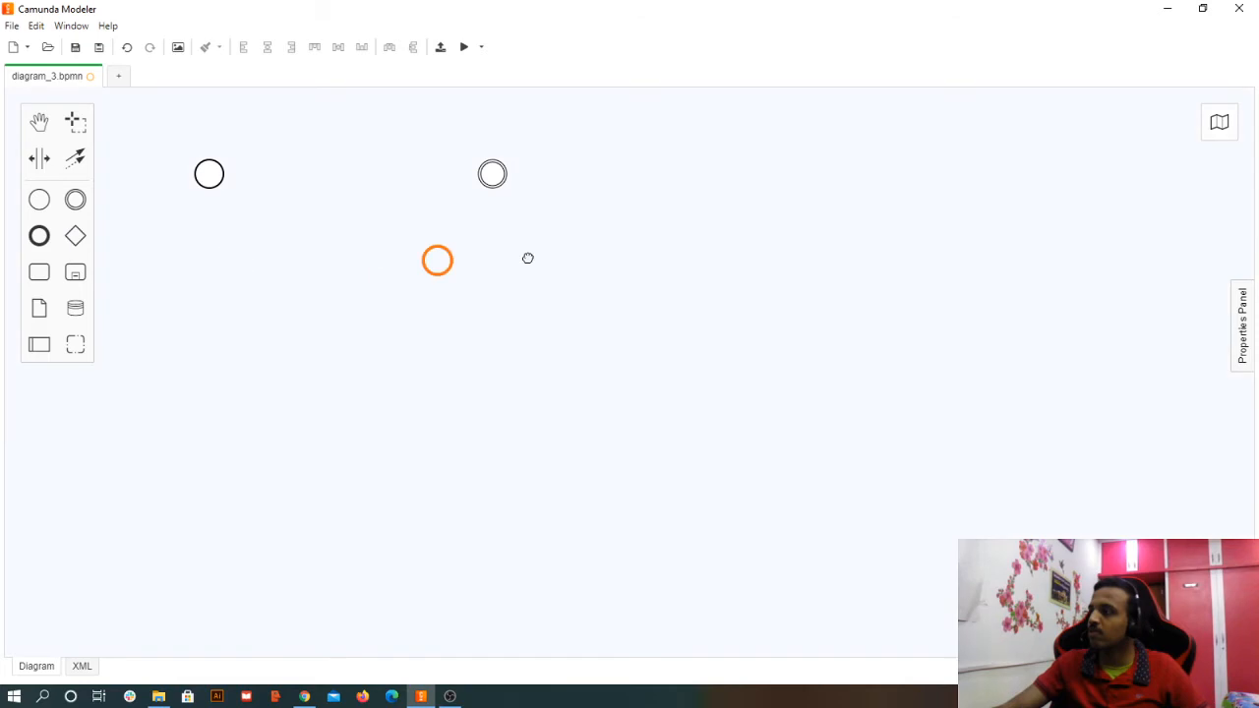
{"action": "left_click", "coordinate": [798, 175]}
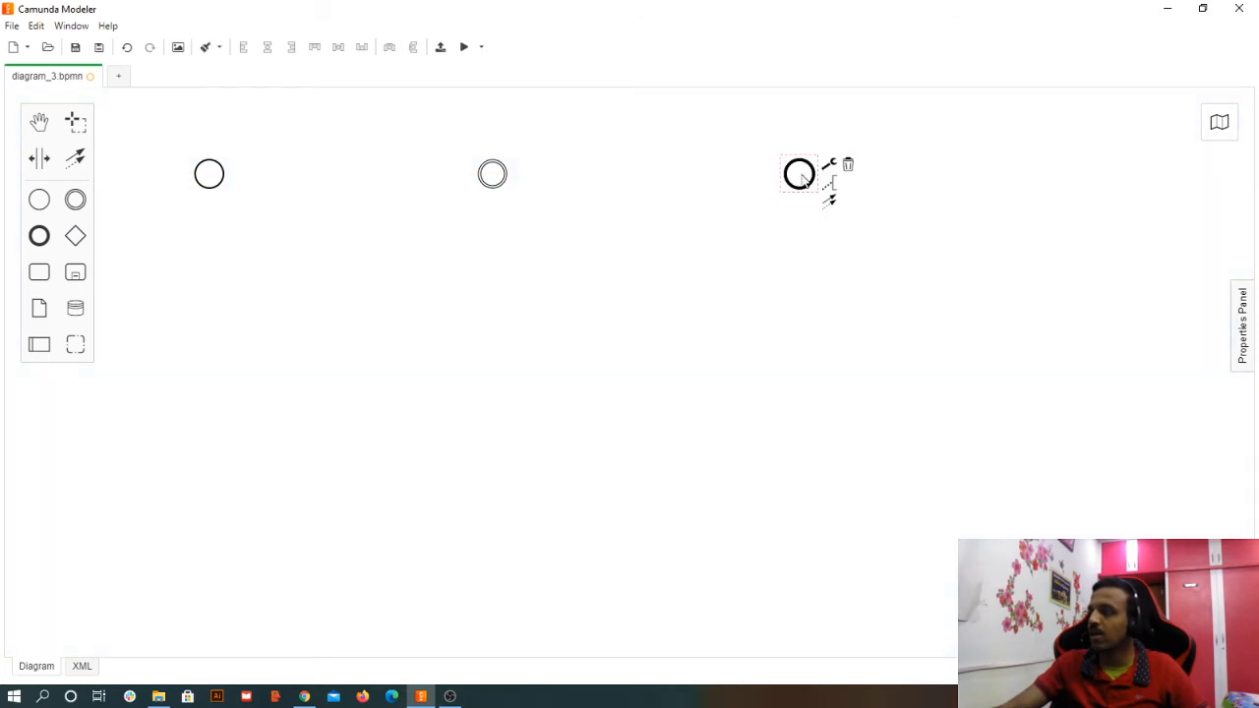
{"action": "left_click", "coordinate": [580, 325]}
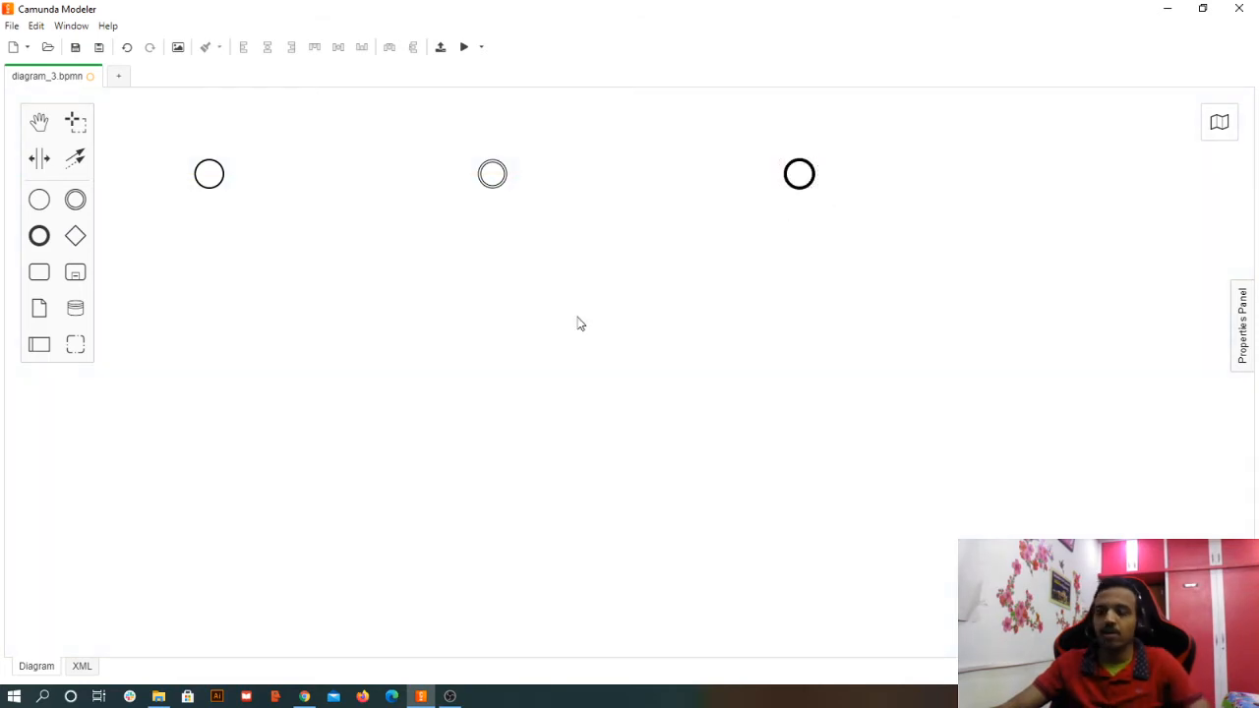
- Try a sequence flow from the start event to the intermediate event and delete it
{"action": "left_click", "coordinate": [218, 183]}
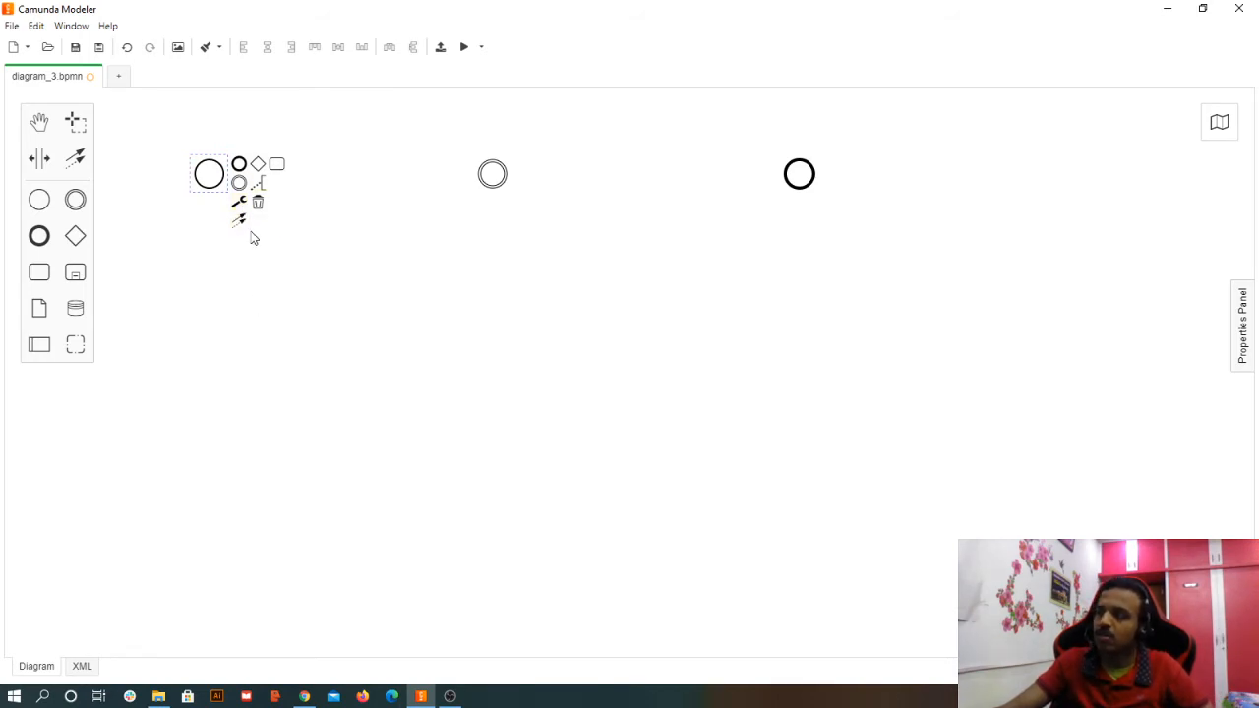
{"action": "left_click_drag", "start_coordinate": [240, 222], "coordinate": [498, 185]}
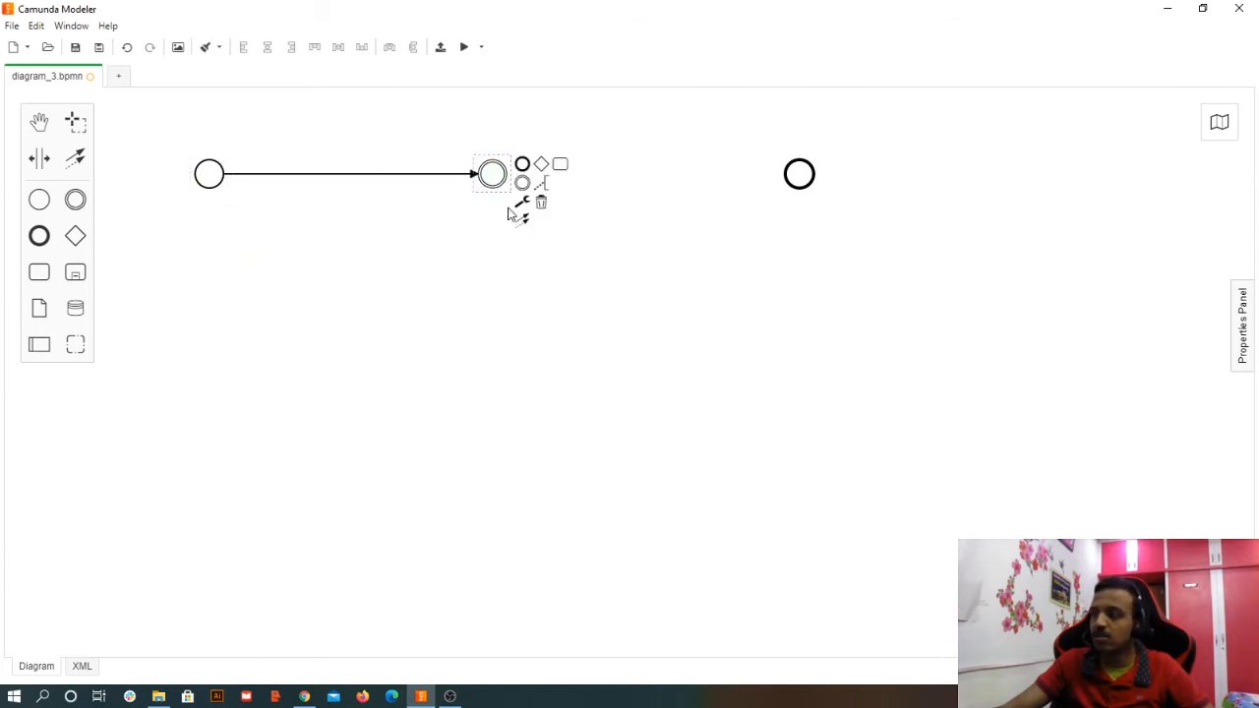
{"action": "left_click", "coordinate": [398, 185]}
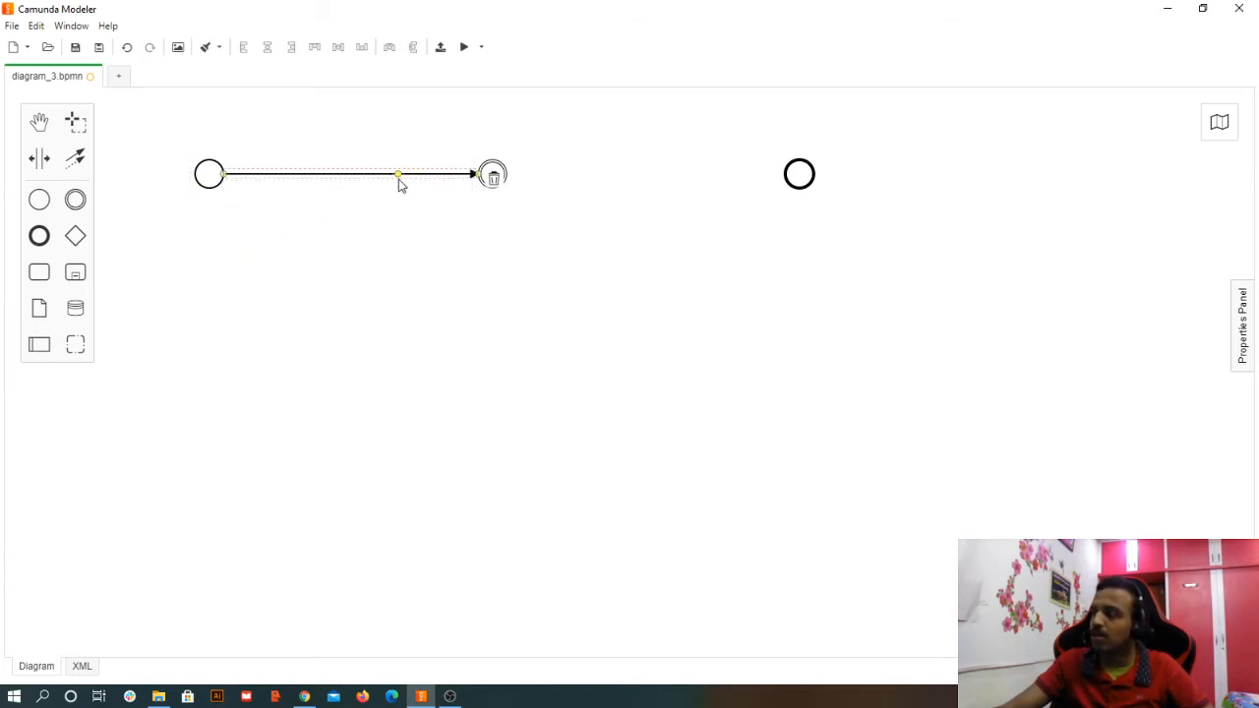
{"action": "left_click", "coordinate": [492, 180]}
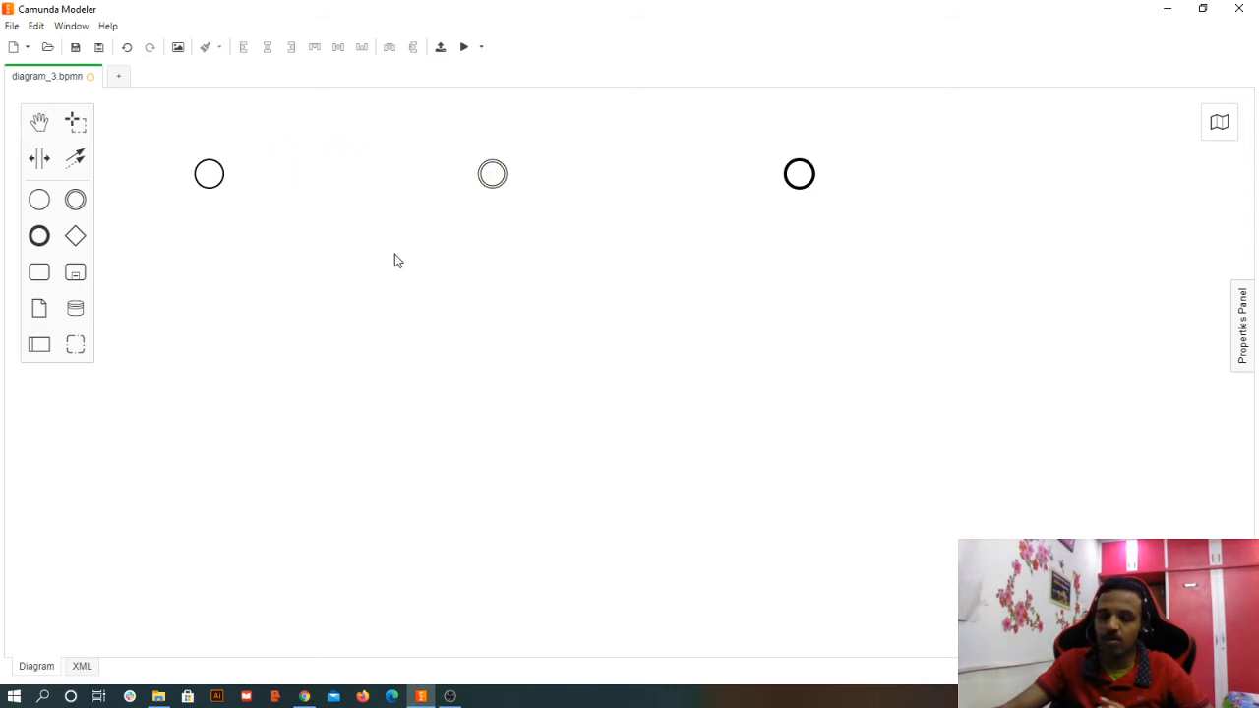
- Try the Signal Start Event and Message Start Event types on the start event, checking the signal options in its general properties
{"action": "left_click", "coordinate": [206, 183]}
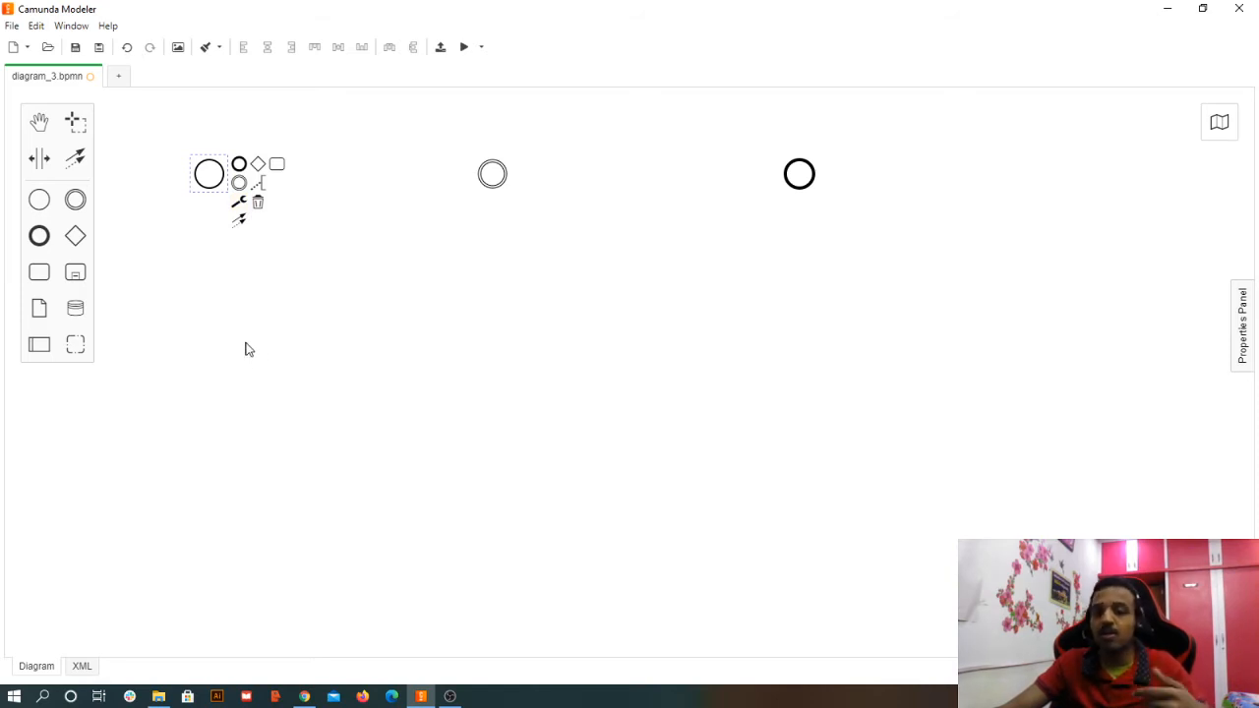
{"action": "left_click", "coordinate": [242, 204]}
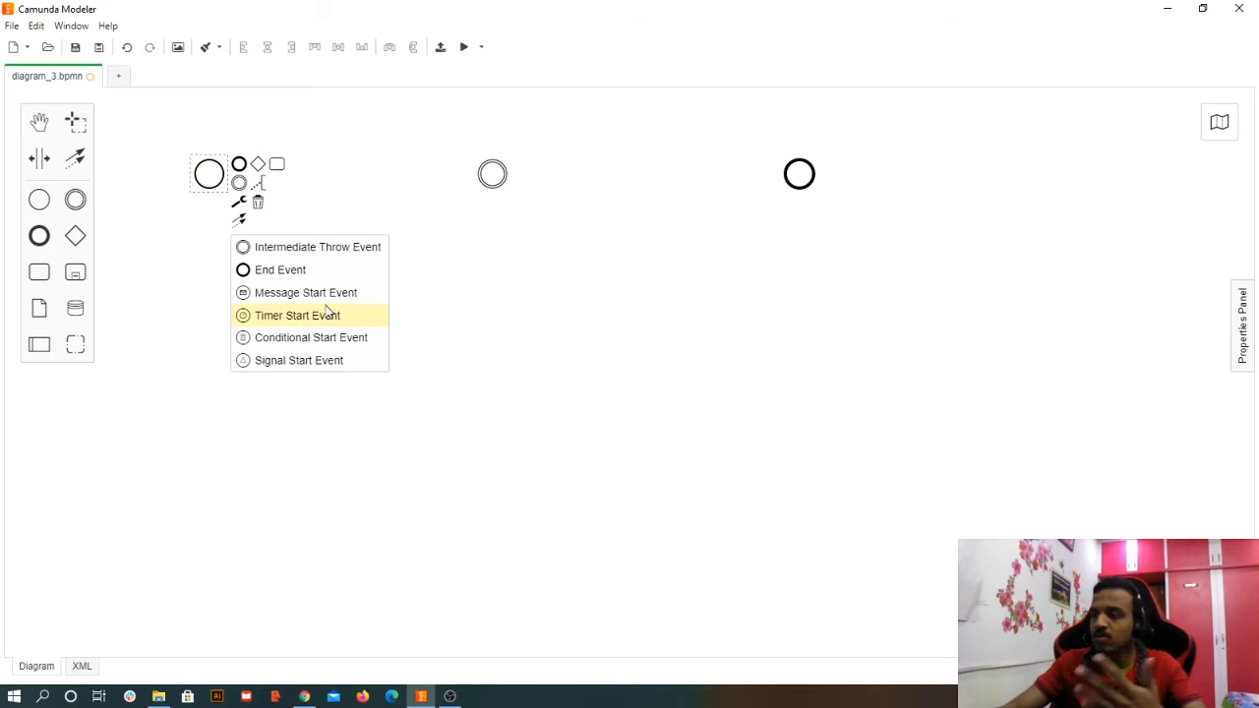
{"action": "left_click", "coordinate": [302, 363]}
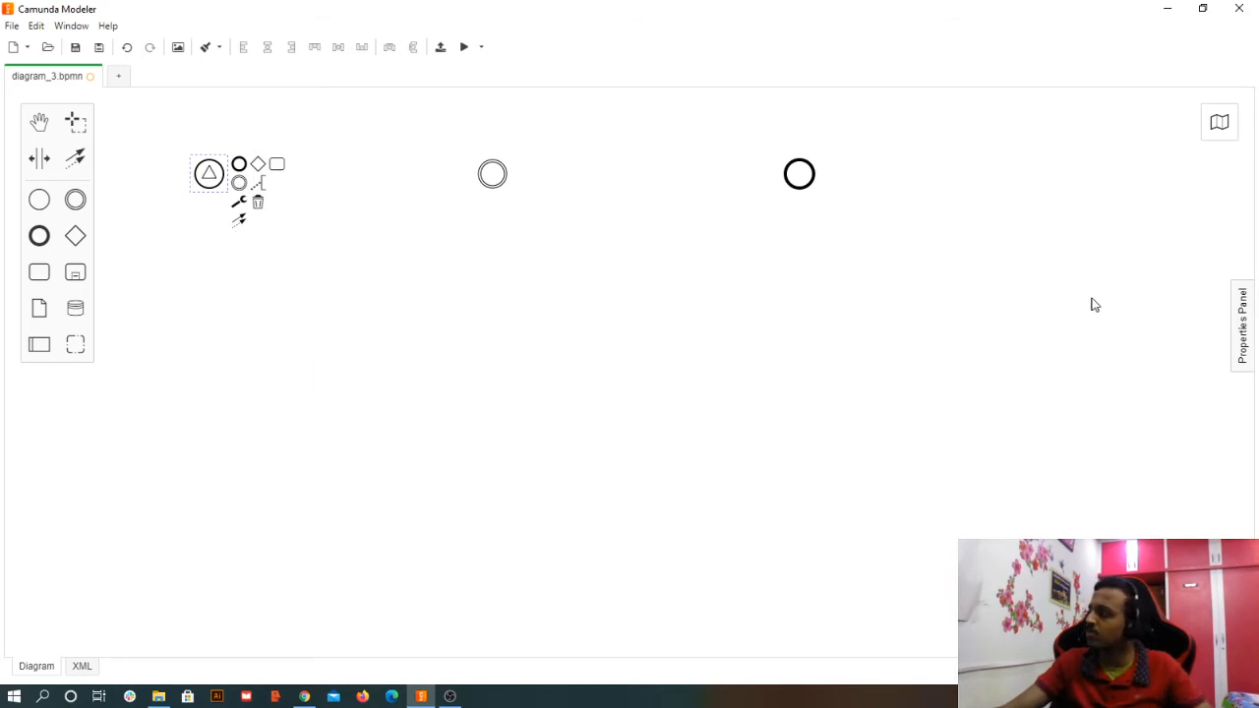
{"action": "left_click", "coordinate": [1243, 329]}
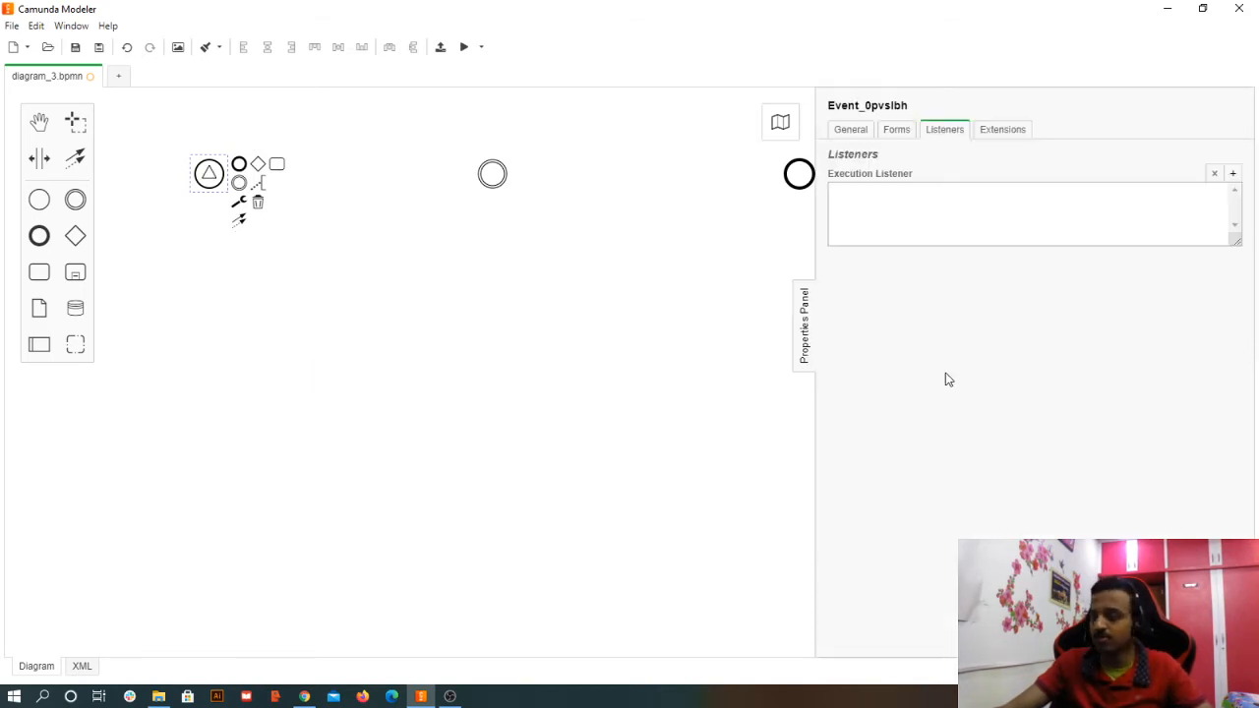
{"action": "left_click", "coordinate": [841, 133]}
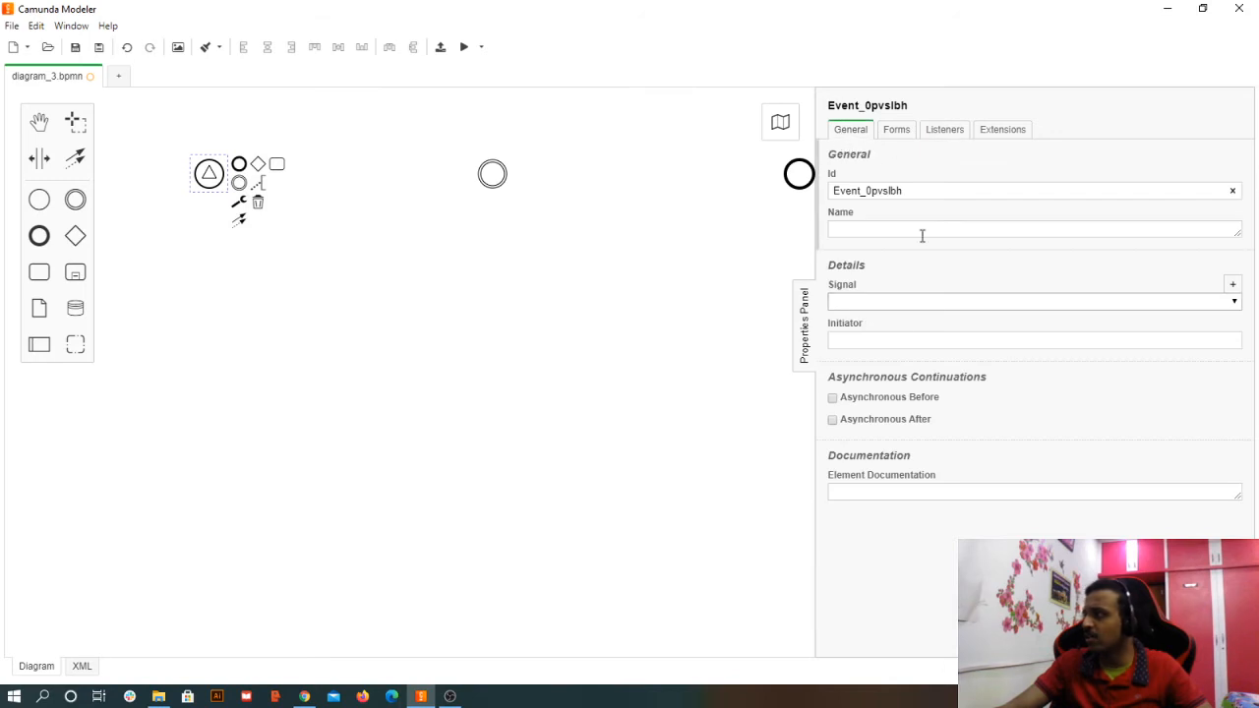
{"action": "left_click", "coordinate": [866, 303]}
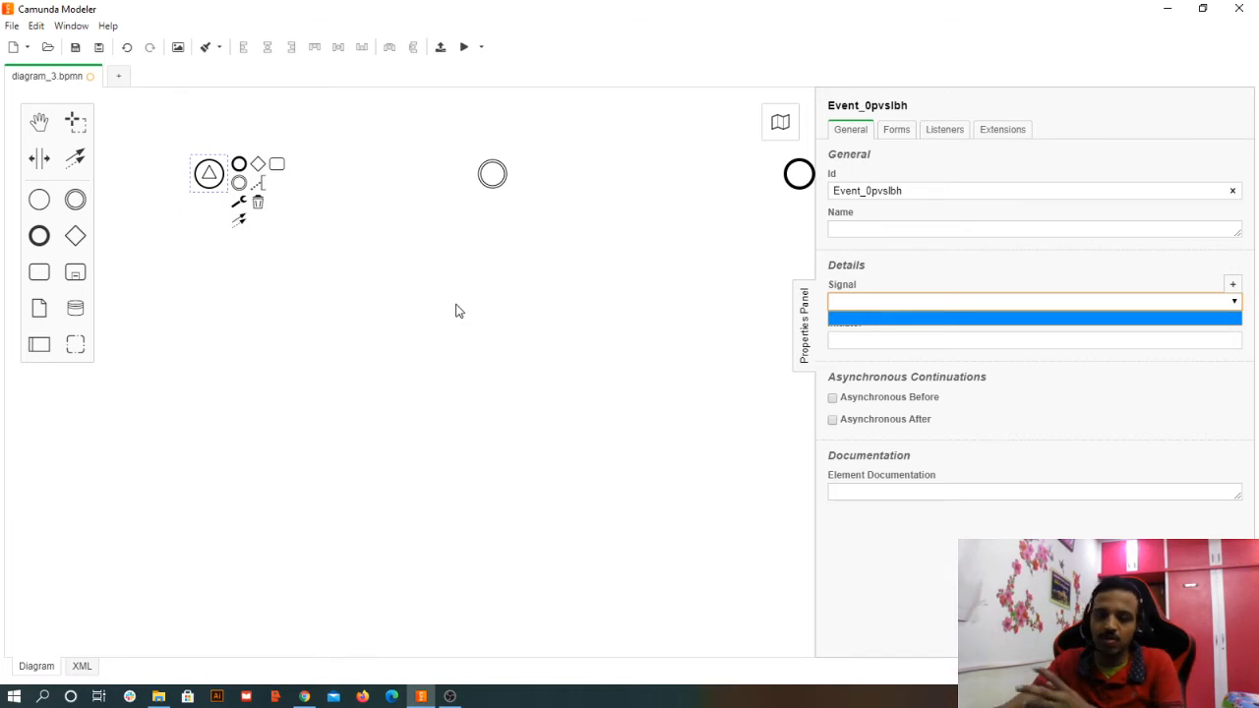
{"action": "left_click", "coordinate": [239, 204]}
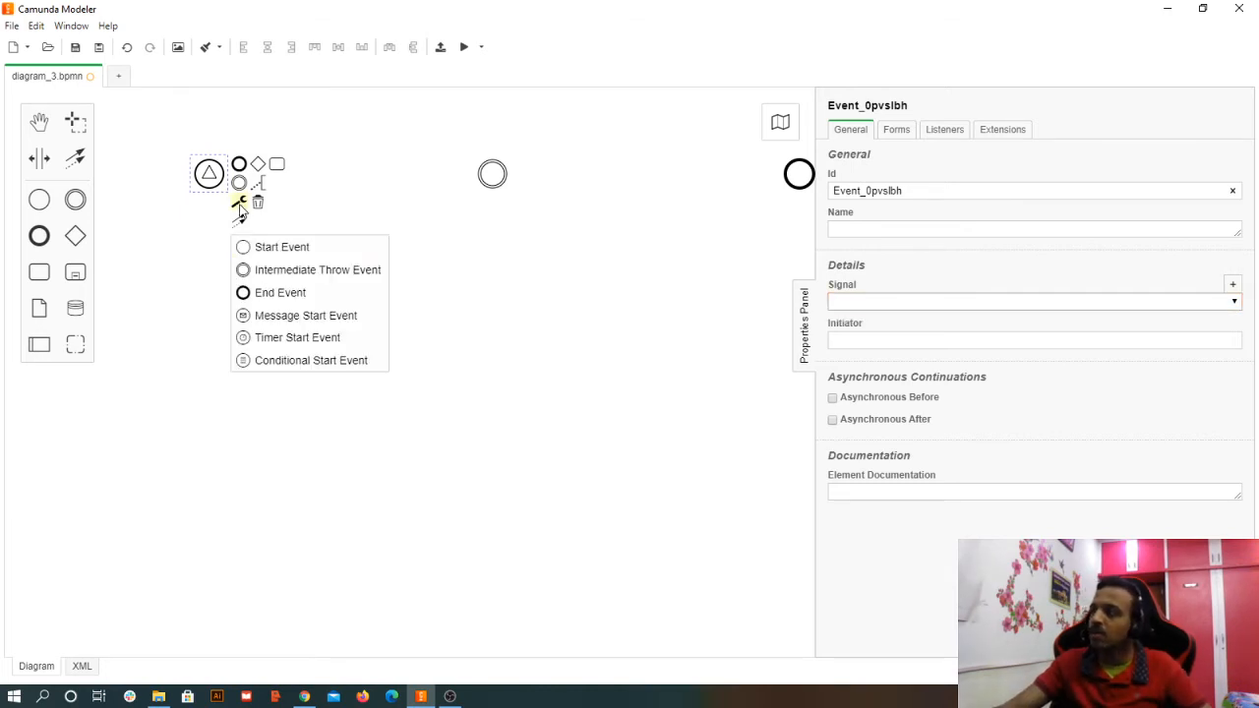
{"action": "left_click", "coordinate": [290, 317]}
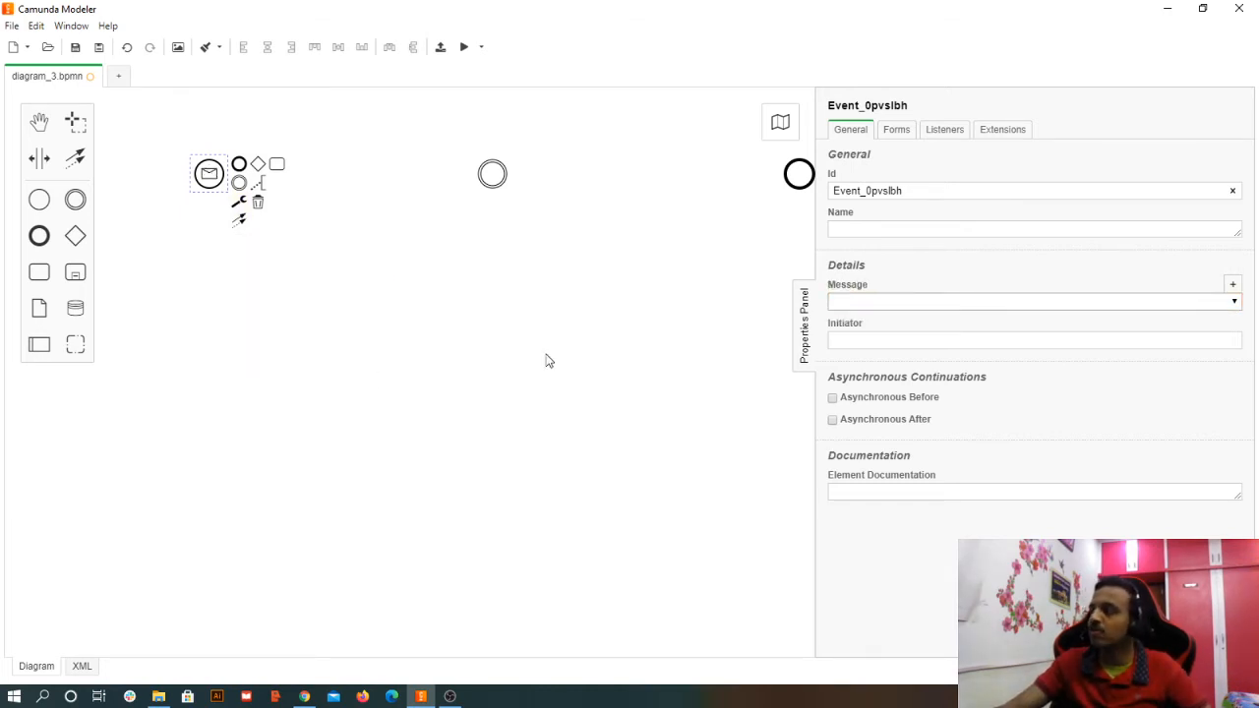
- Change the start event to a Timer Start Event and set its timer definition type to Date
{"action": "left_click", "coordinate": [239, 205]}
{"action": "left_click", "coordinate": [278, 315]}
{"action": "left_click", "coordinate": [897, 301]}
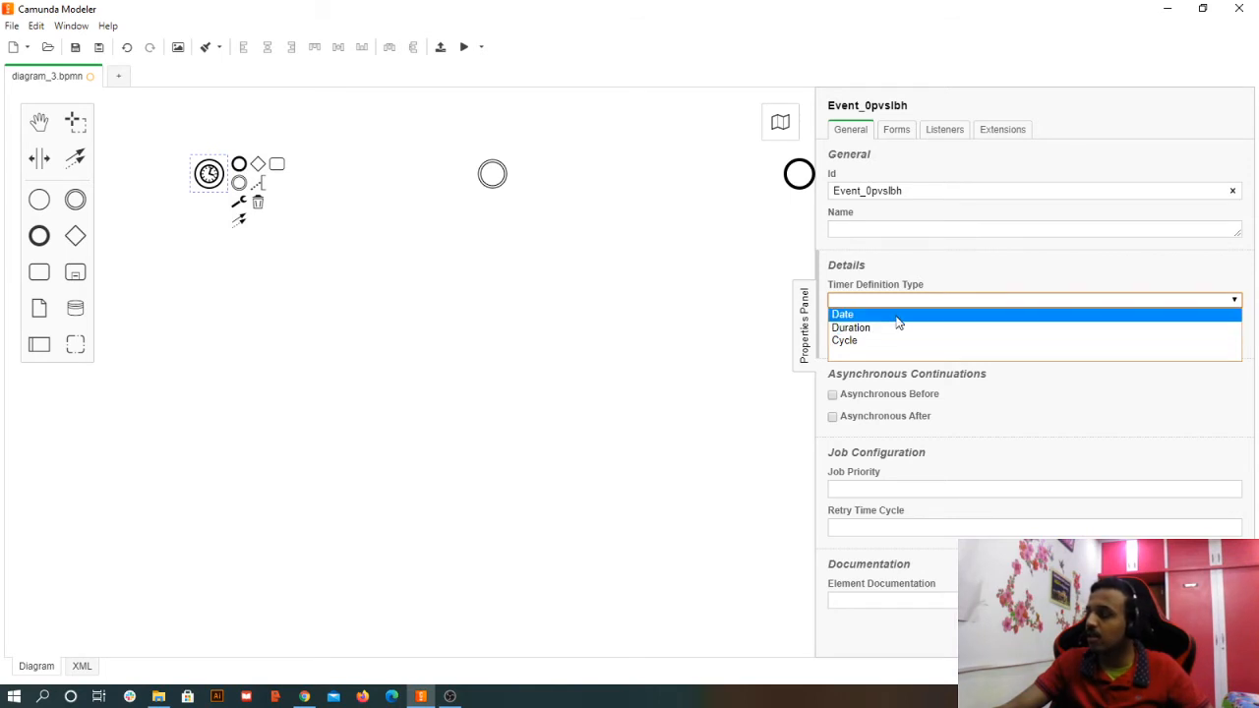
{"action": "left_click", "coordinate": [897, 315]}
{"action": "left_click", "coordinate": [876, 337]}
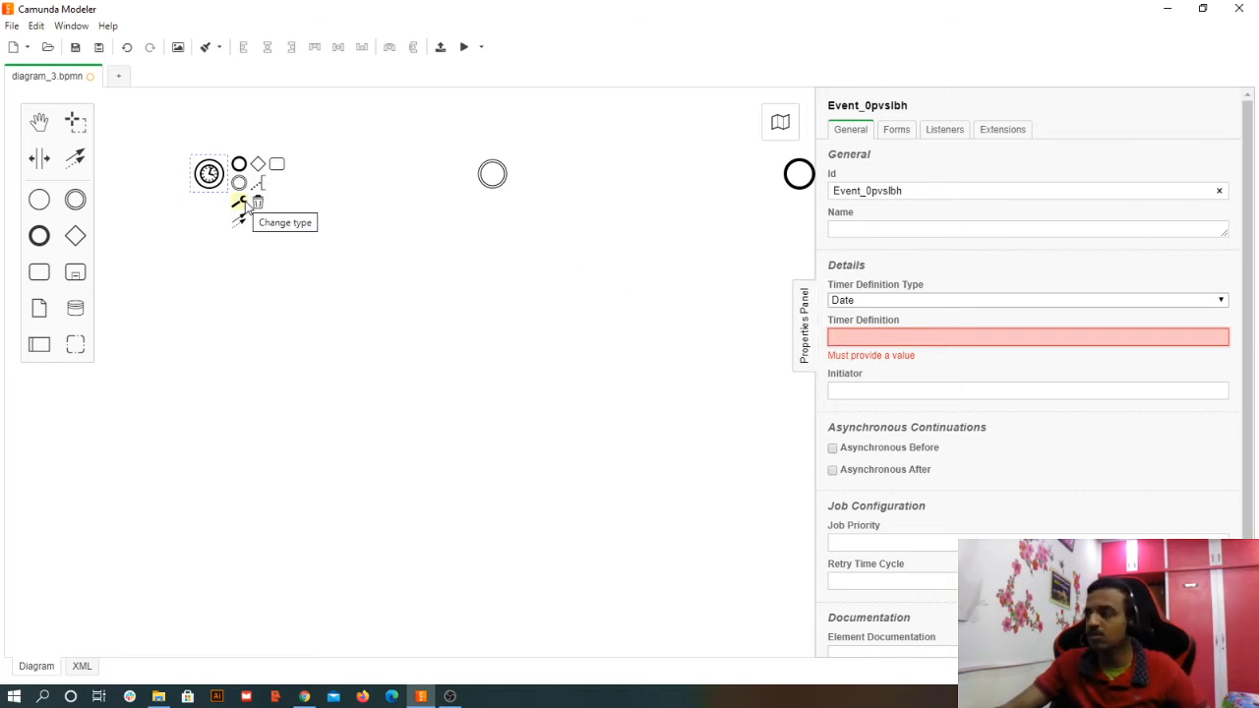
{"action": "left_click", "coordinate": [938, 300]}
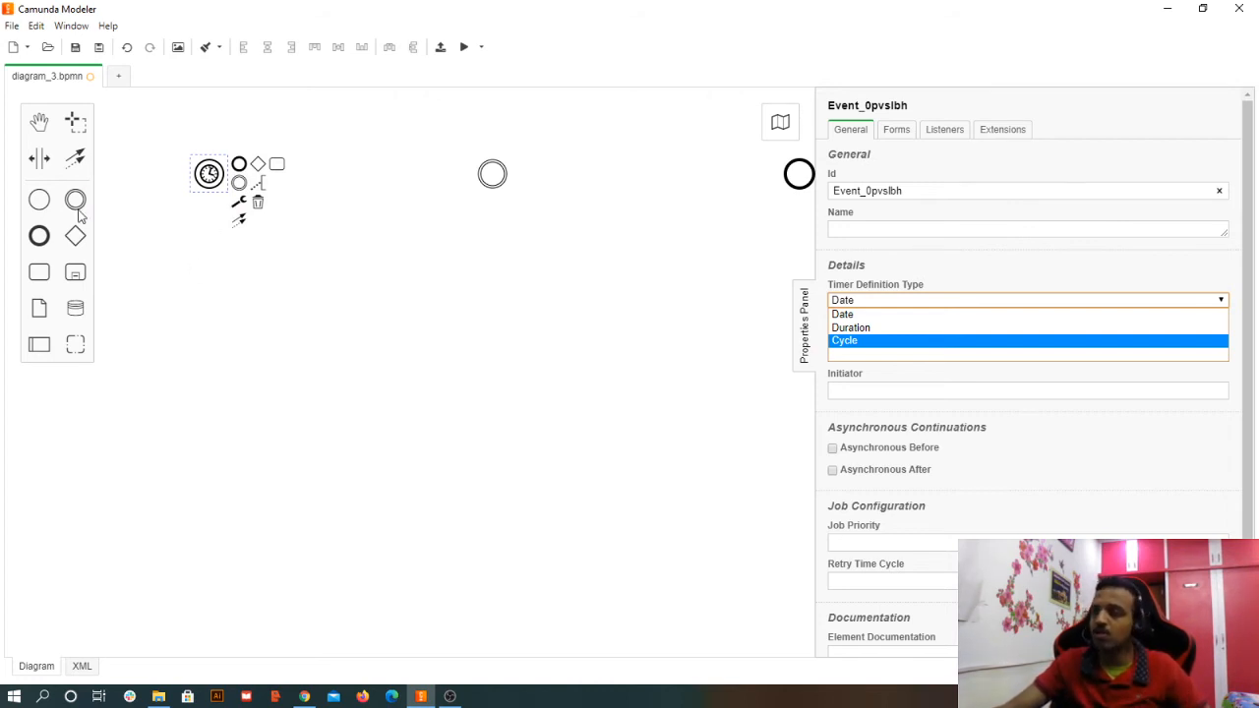
- Place a second intermediate event on the canvas, below the first one
{"action": "left_click_drag", "start_coordinate": [74, 199], "coordinate": [452, 324]}
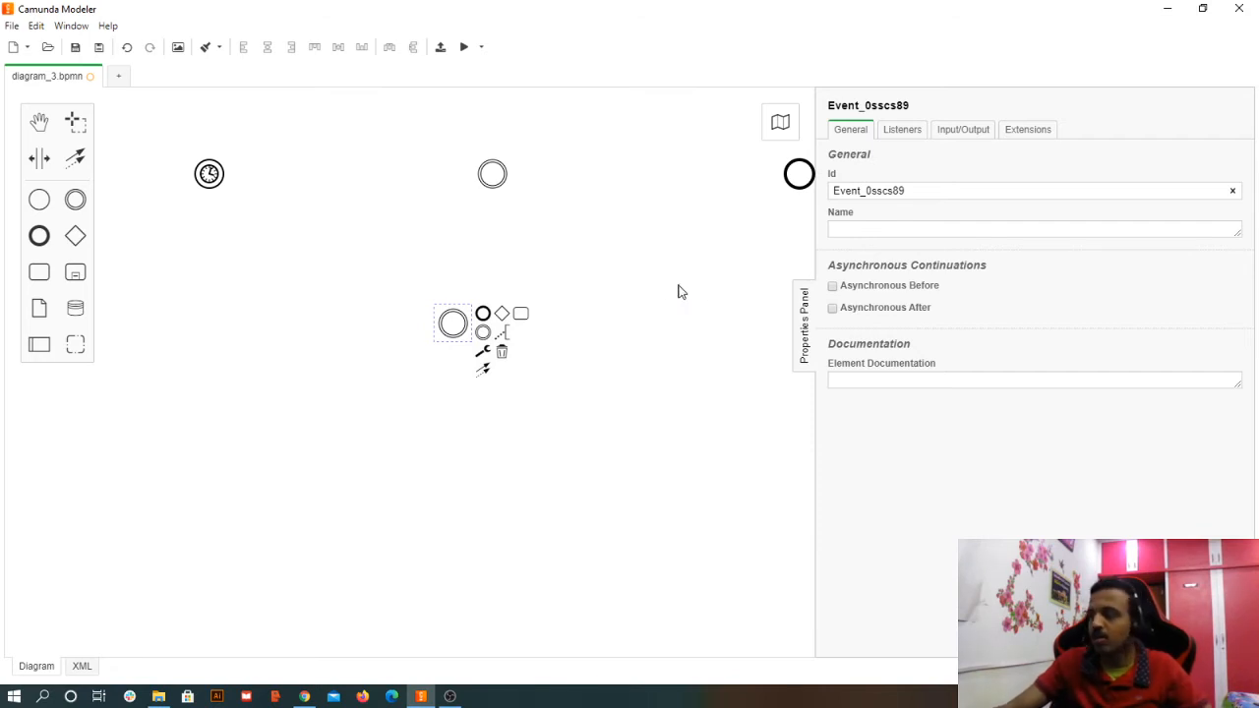
- Delete the second intermediate event below the event row, select the timer start event and hide its properties
{"action": "left_click", "coordinate": [502, 352]}
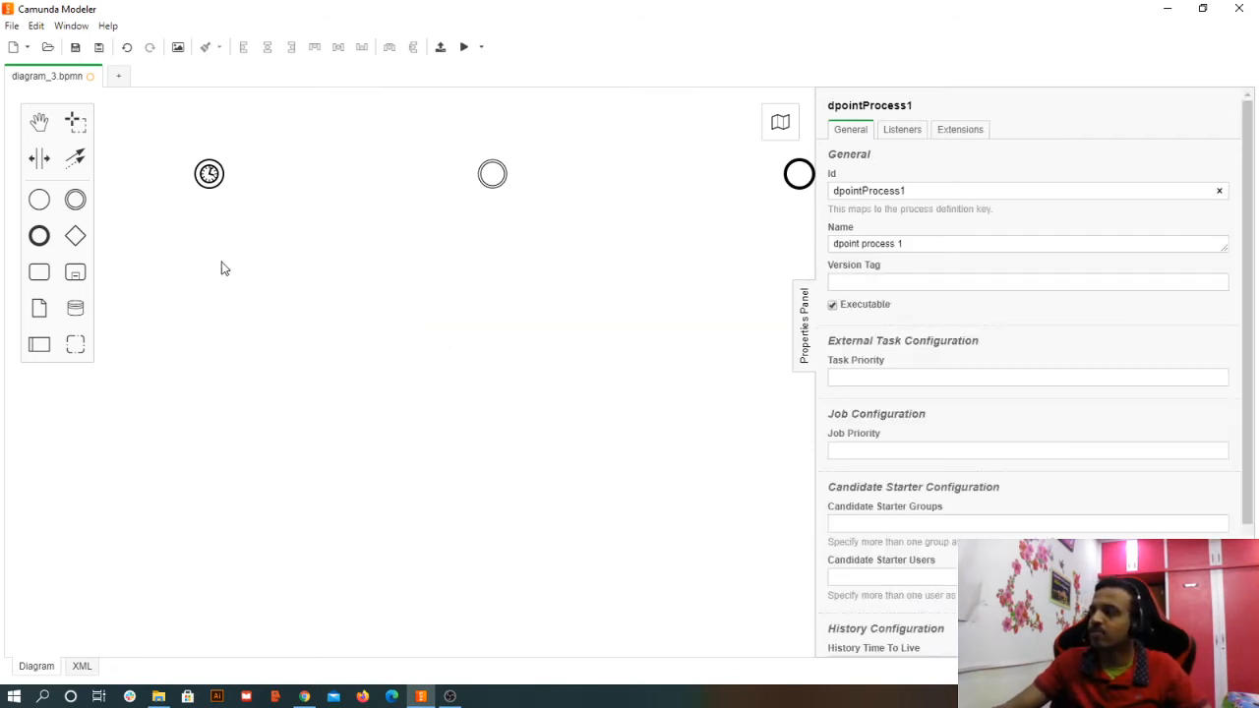
{"action": "left_click", "coordinate": [208, 177]}
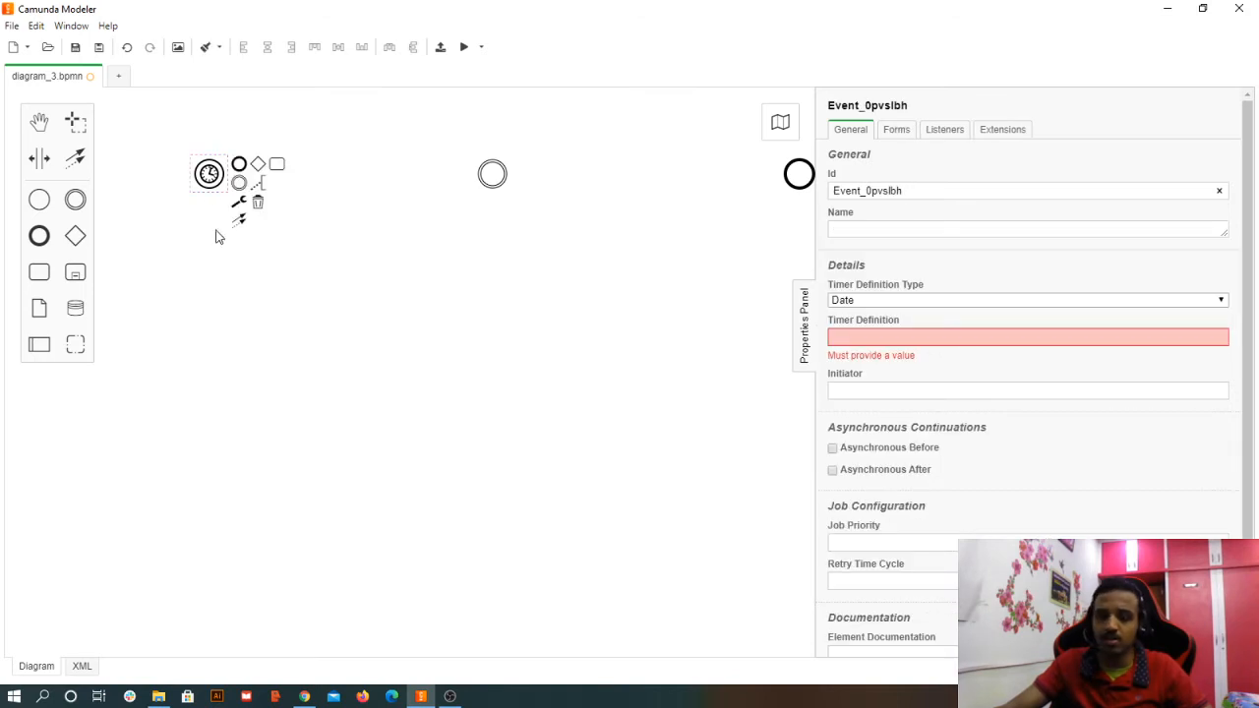
{"action": "left_click", "coordinate": [806, 327]}
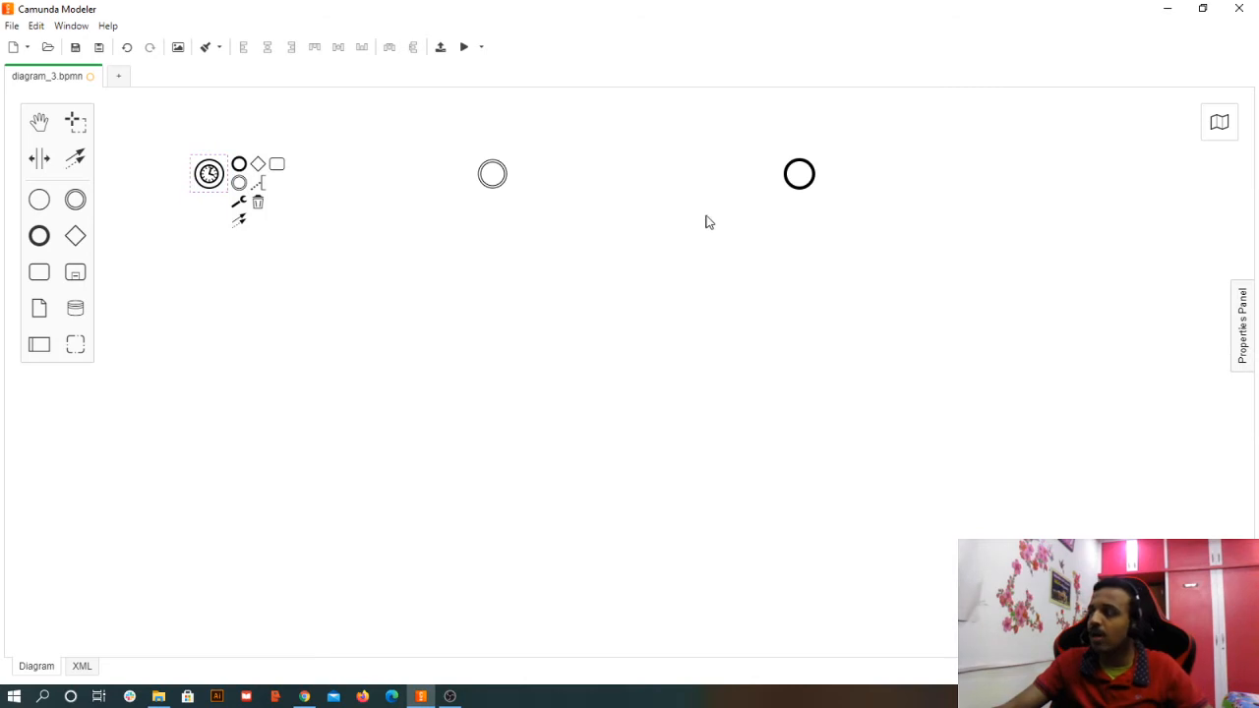
- Change the end event to a Message End Event
{"action": "left_click", "coordinate": [798, 175]}
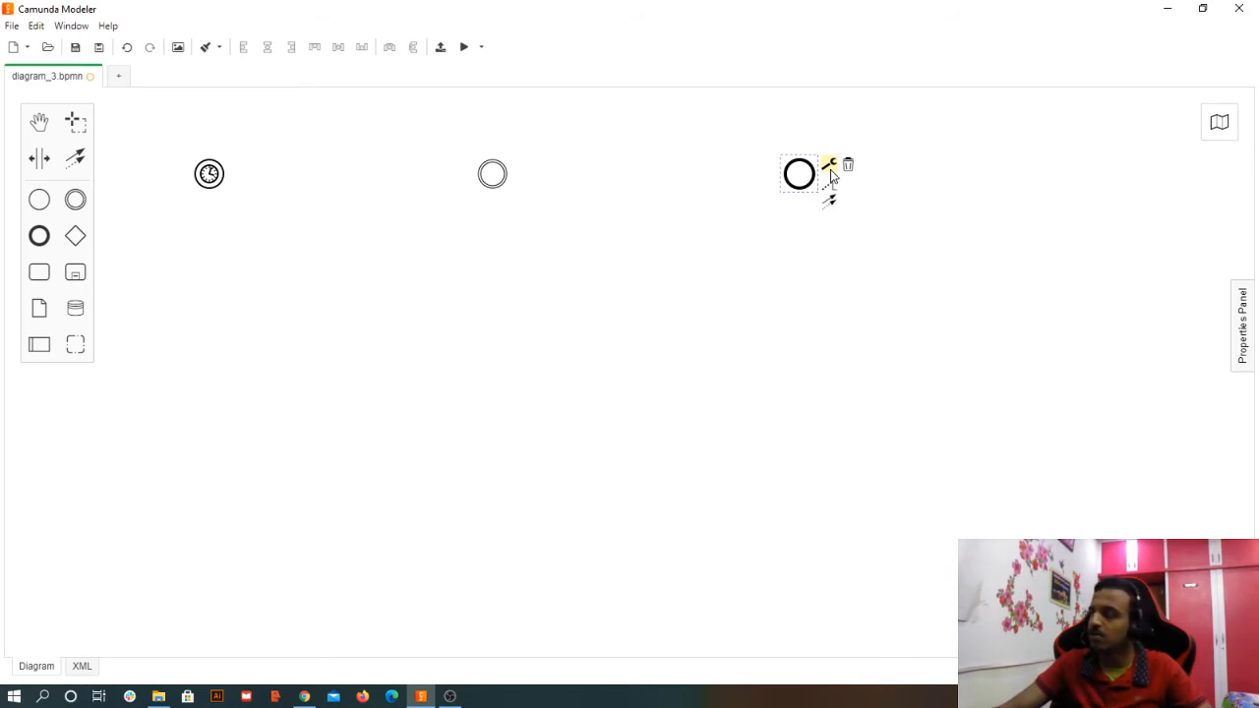
{"action": "left_click", "coordinate": [830, 169]}
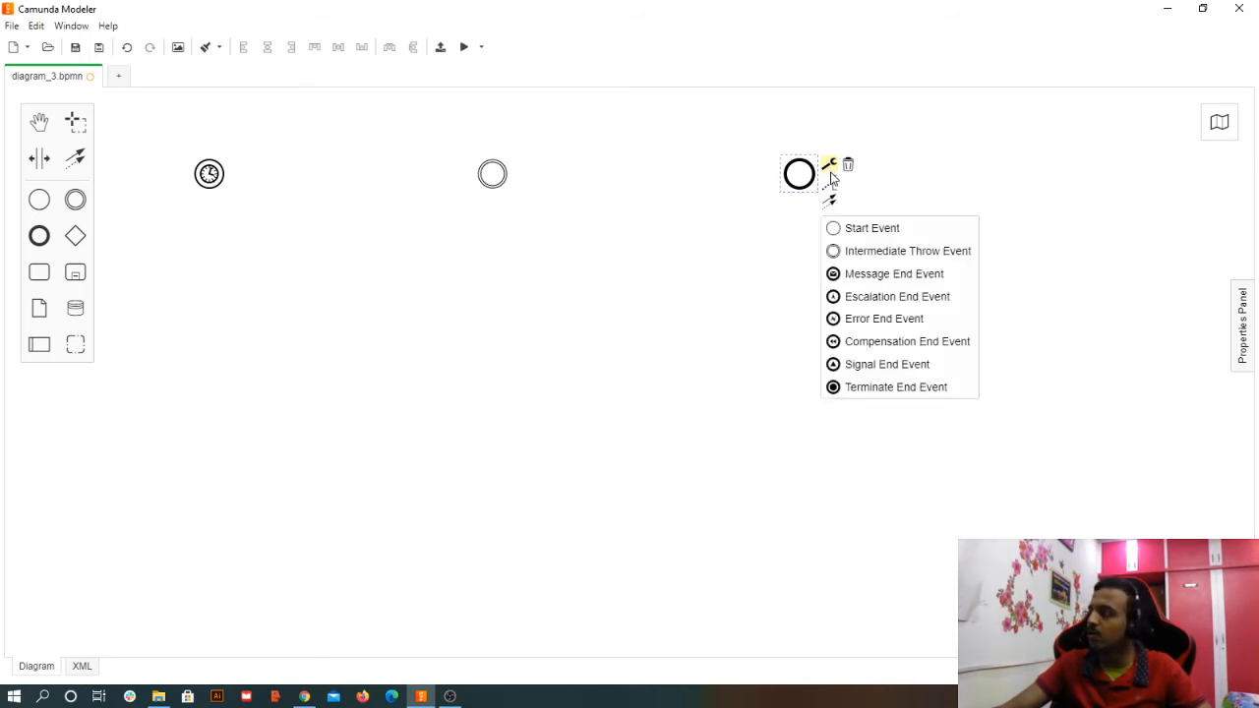
{"action": "left_click", "coordinate": [884, 279]}
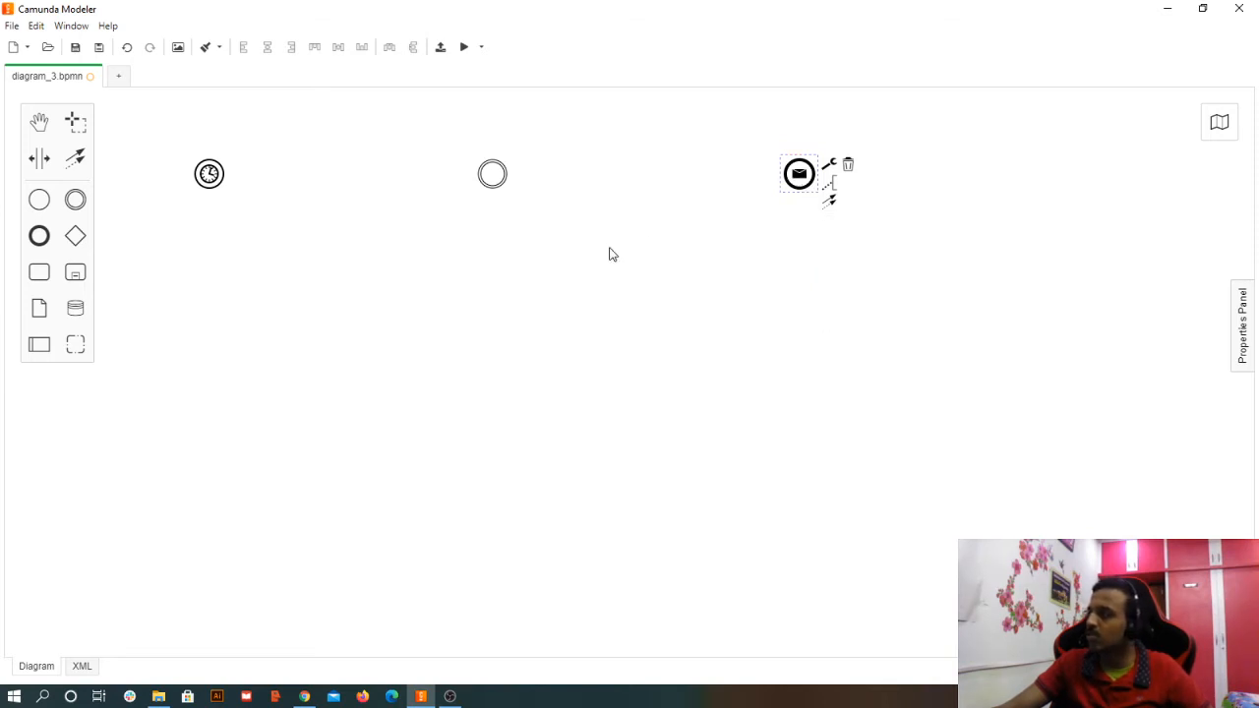
- Replace the message end event with a new plain end event, aligned in the row with the other events
{"action": "left_click_drag", "start_coordinate": [40, 236], "coordinate": [762, 404]}
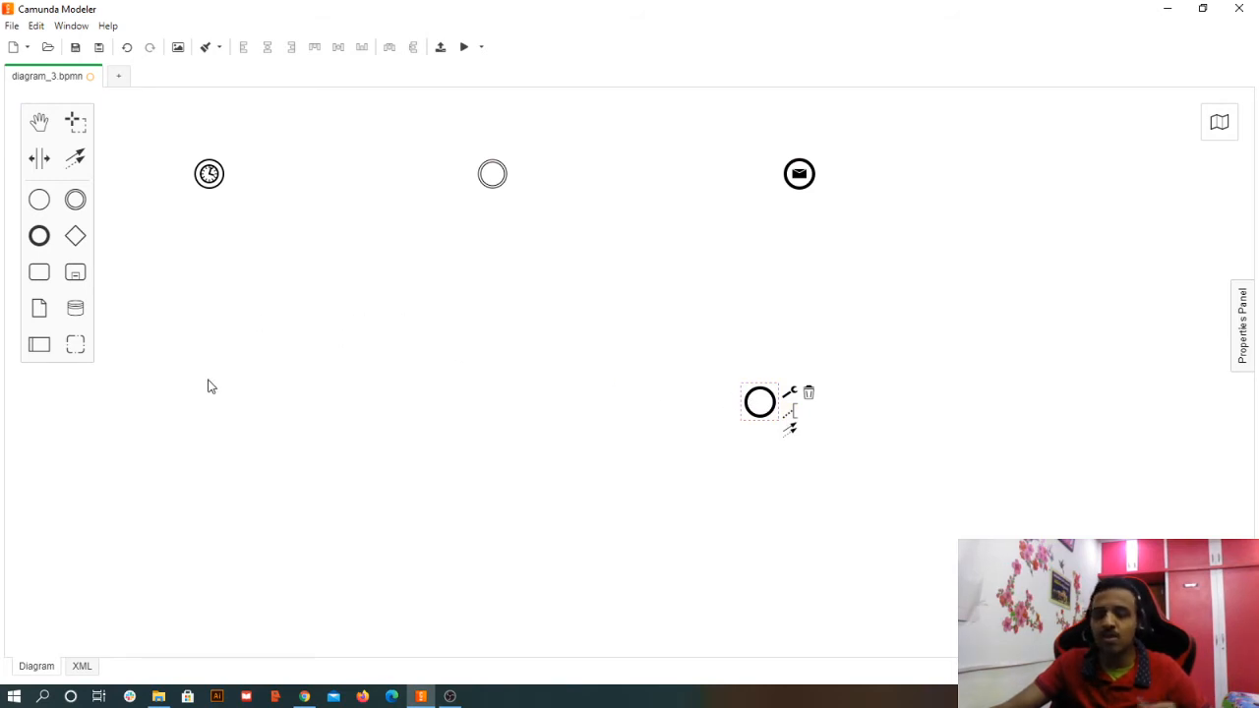
{"action": "left_click", "coordinate": [809, 182]}
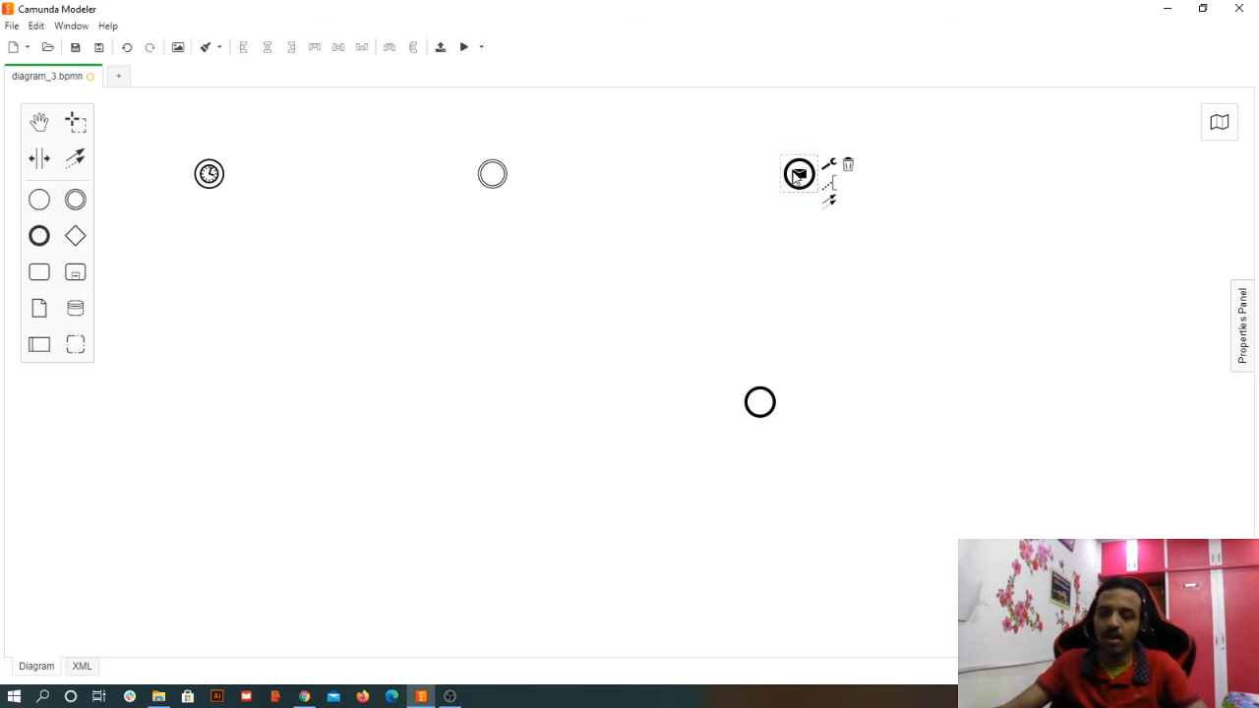
{"action": "left_click", "coordinate": [848, 165]}
{"action": "left_click_drag", "start_coordinate": [765, 404], "coordinate": [733, 176]}
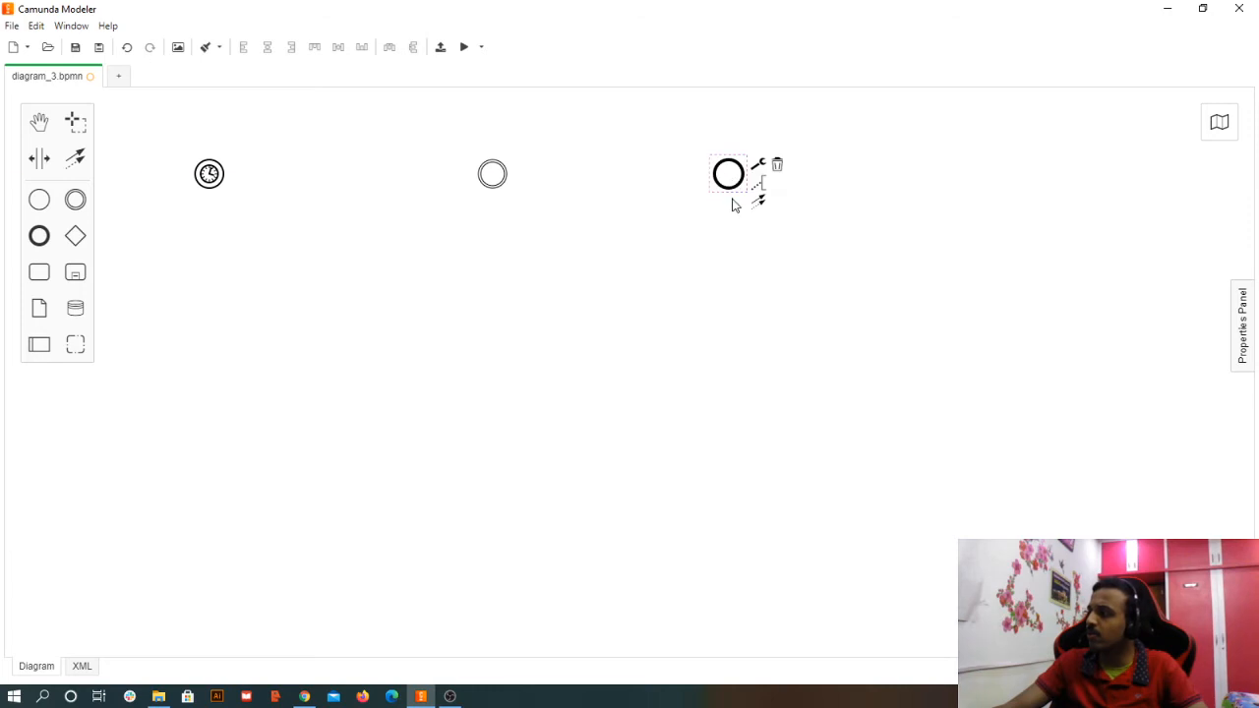
- Change the new end event to an Error End Event and create a new error definition in its details
{"action": "left_click", "coordinate": [759, 167]}
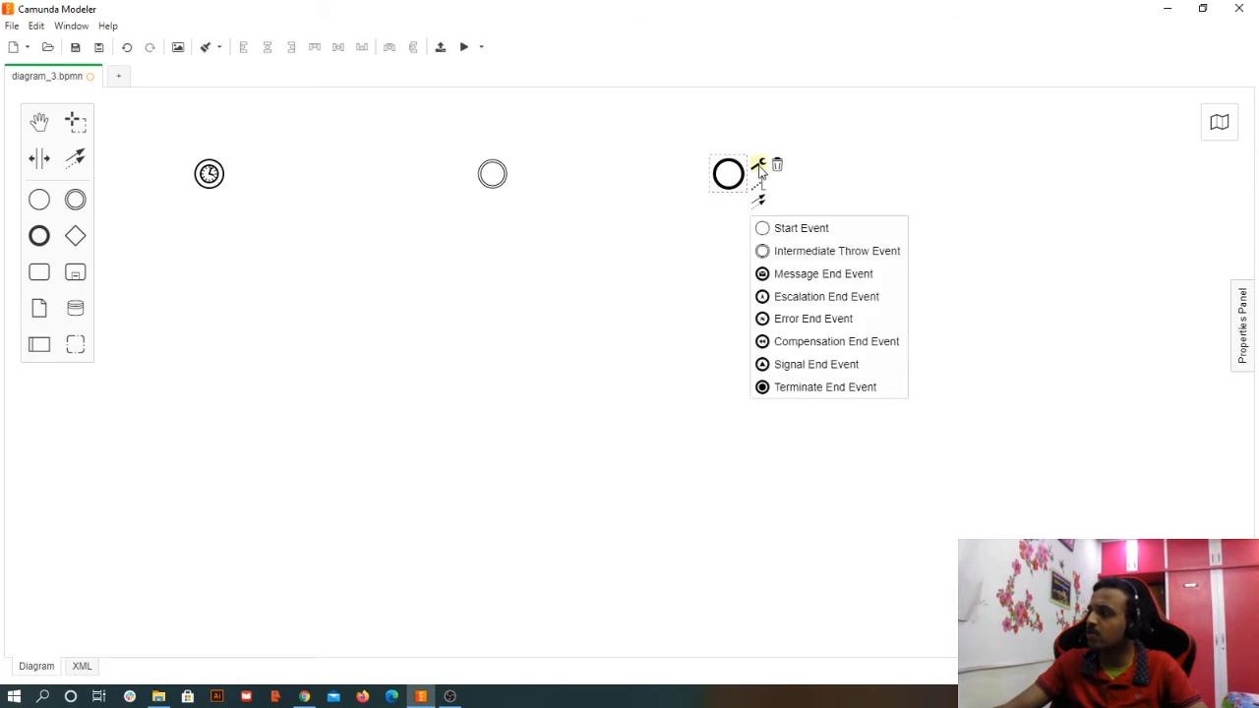
{"action": "left_click", "coordinate": [802, 318]}
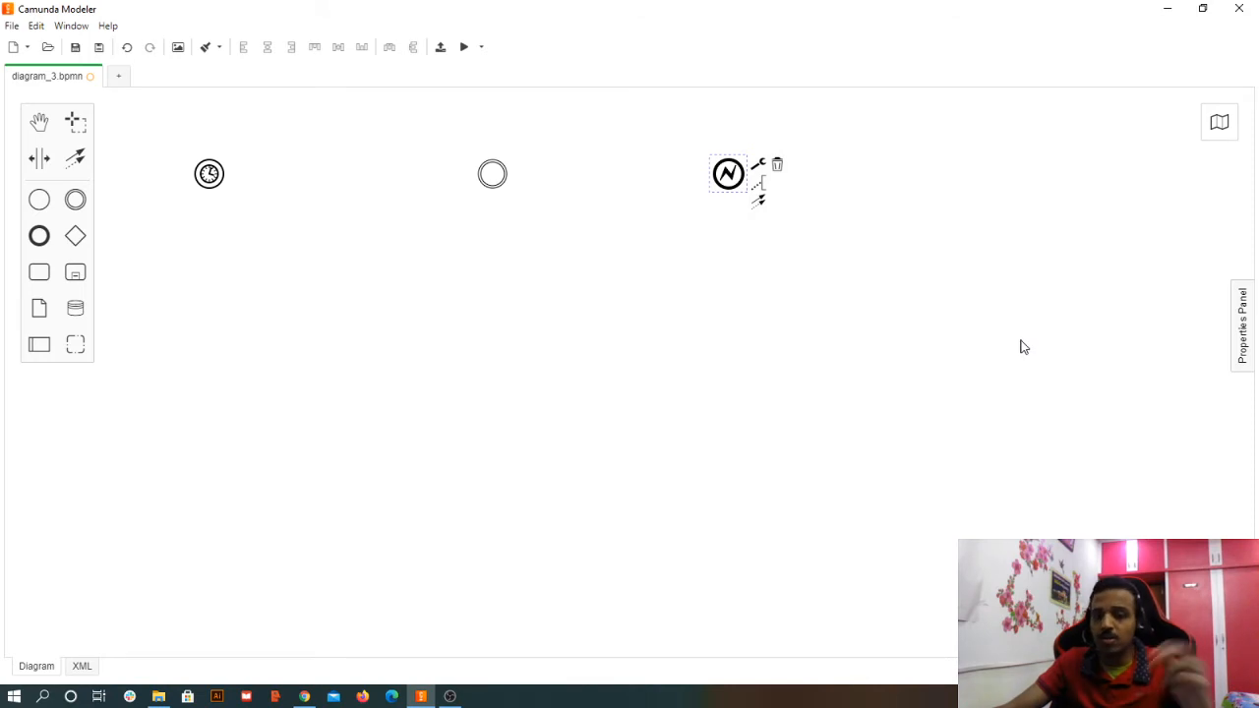
{"action": "left_click", "coordinate": [1244, 339]}
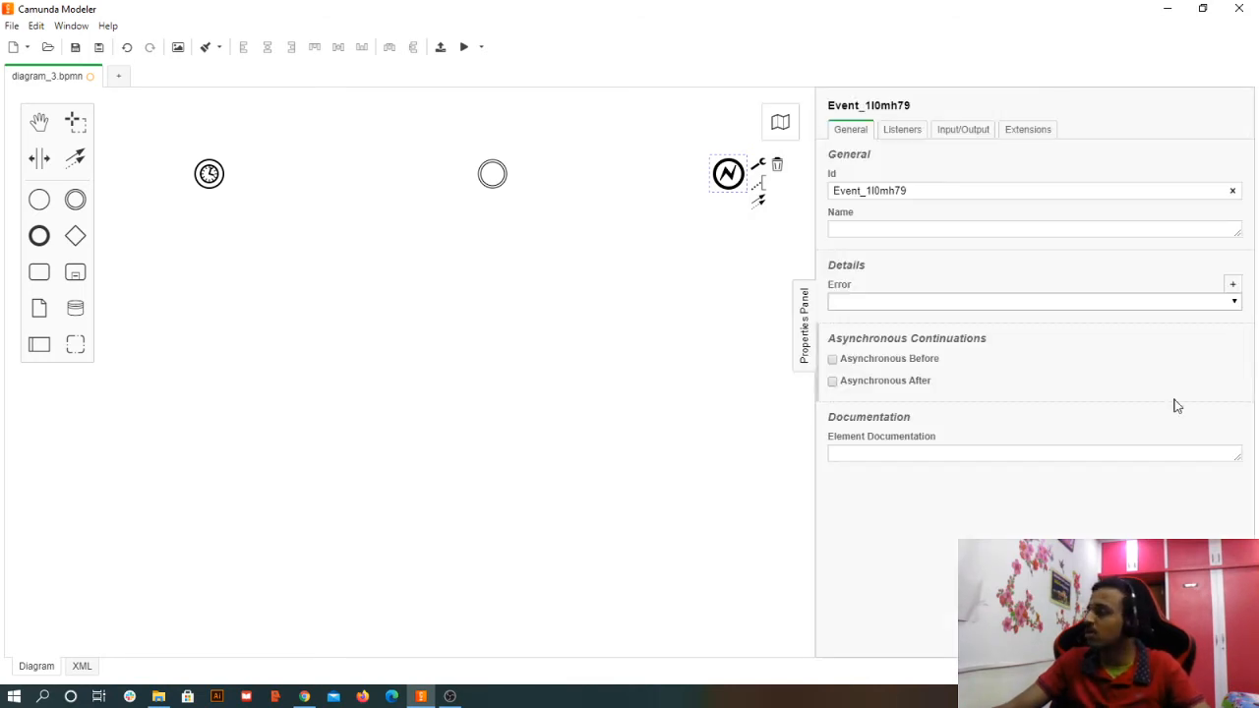
{"action": "left_click", "coordinate": [939, 305]}
{"action": "left_click", "coordinate": [1054, 304]}
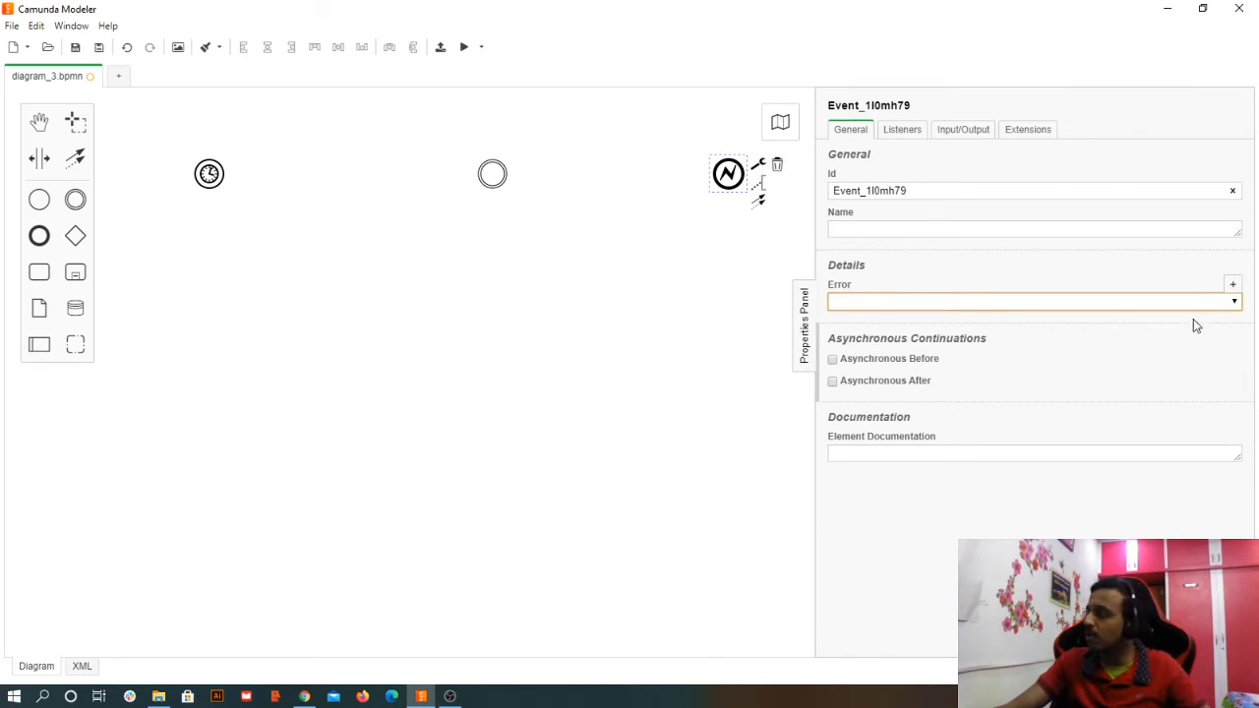
{"action": "left_click", "coordinate": [1232, 284]}
{"action": "double_click", "coordinate": [935, 340]}
{"action": "left_click", "coordinate": [868, 377]}
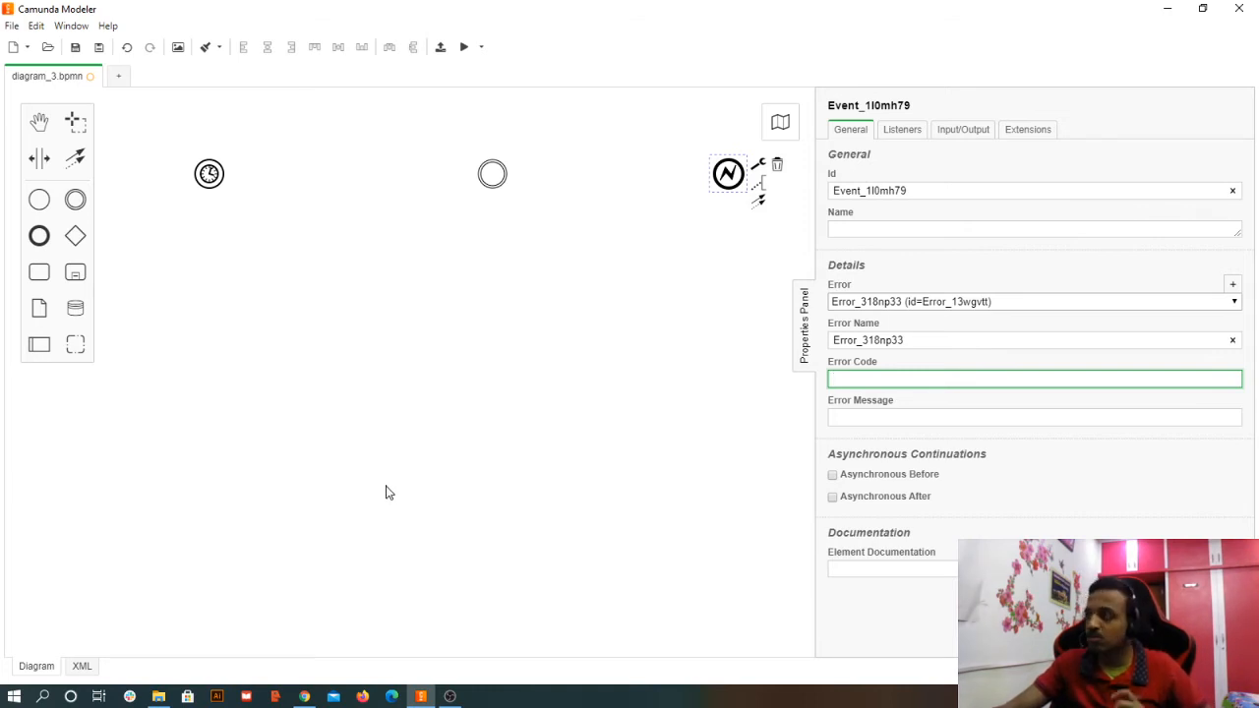
- Examine the error end event's details, including its error name
{"action": "left_click", "coordinate": [747, 189]}
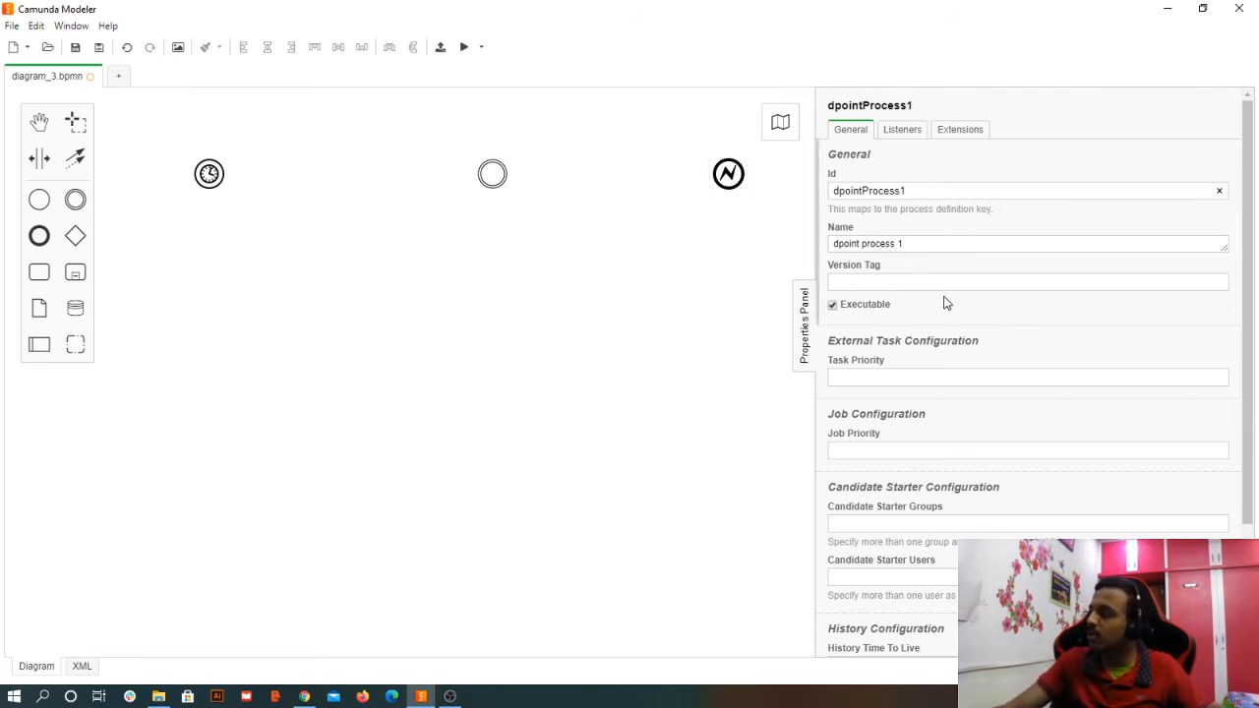
{"action": "left_click", "coordinate": [729, 187]}
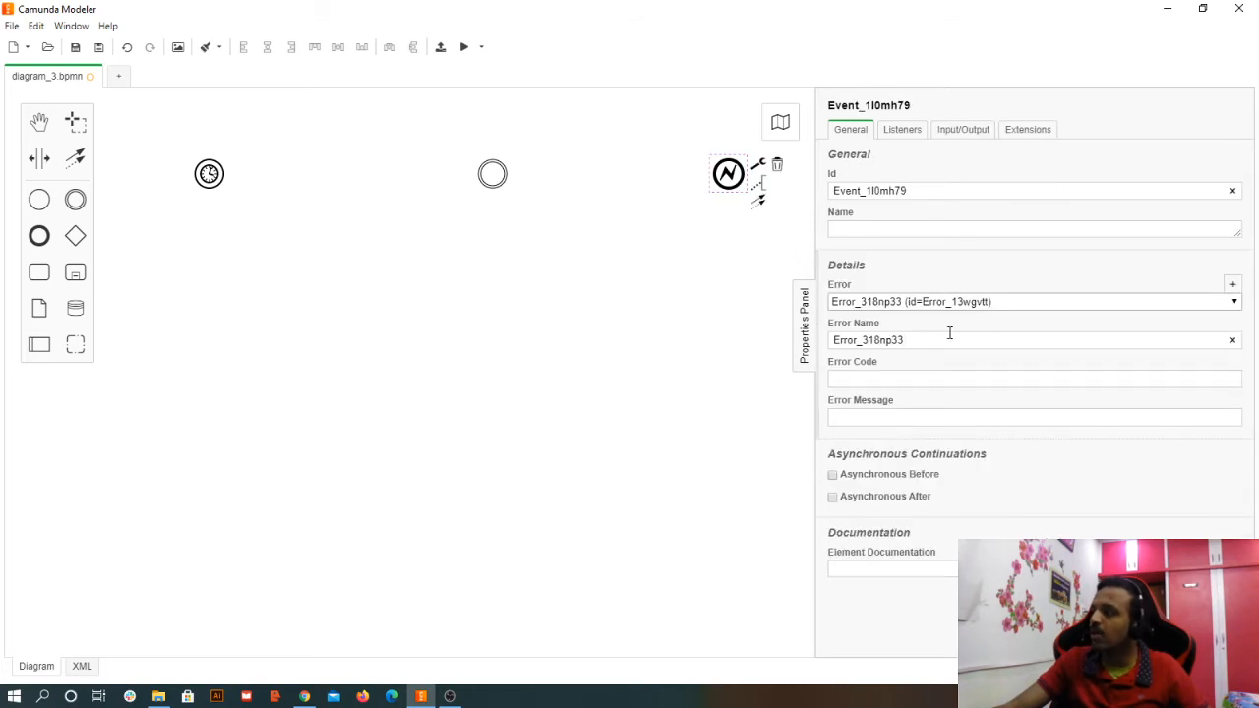
{"action": "left_click_drag", "start_coordinate": [907, 342], "coordinate": [792, 339]}
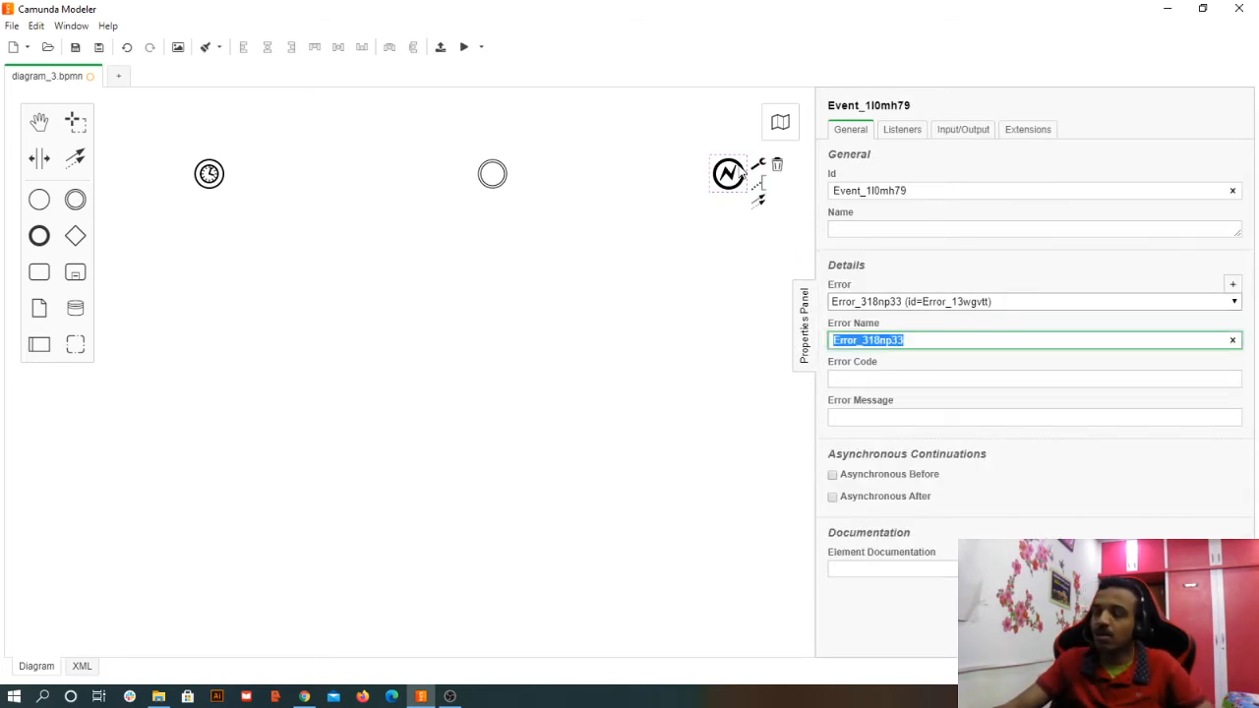
{"action": "left_click", "coordinate": [916, 341]}
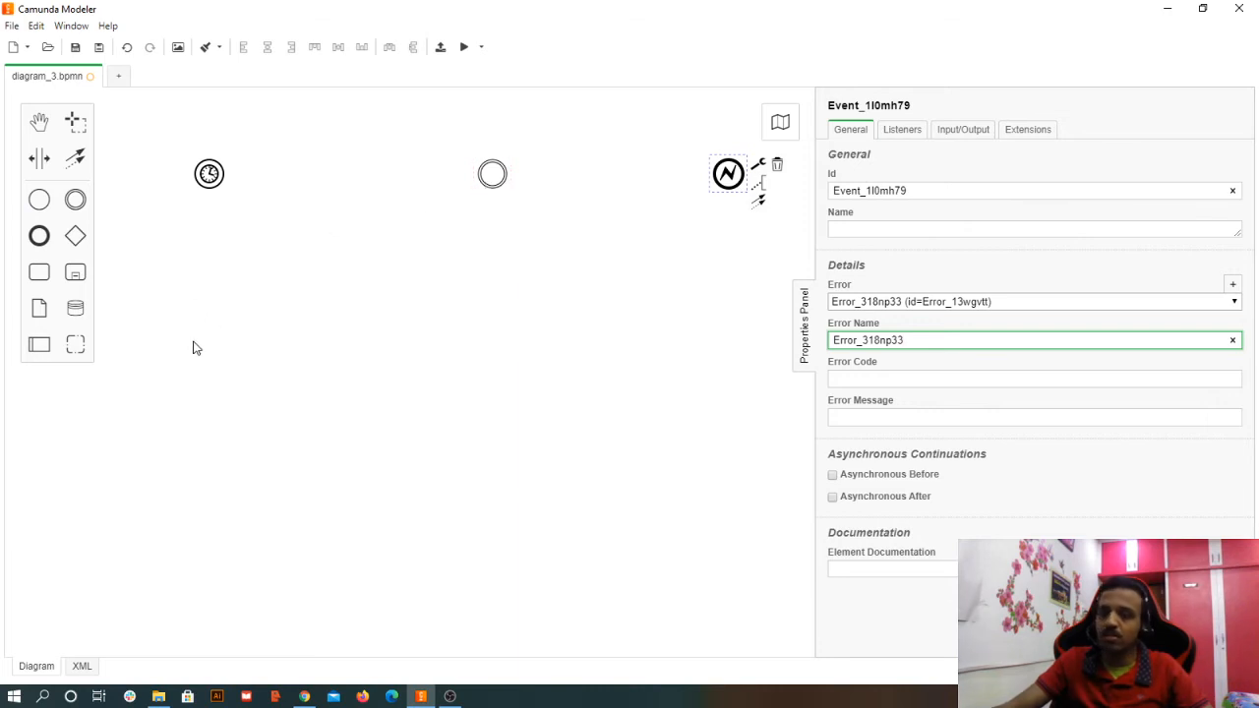
- Change the intermediate event to a Message Intermediate Throw Event
{"action": "mouse_move", "coordinate": [160, 329]}
{"action": "left_mouse_down"}
{"action": "mouse_move", "coordinate": [318, 325]}
{"action": "mouse_move", "coordinate": [166, 336]}
{"action": "left_mouse_up"}
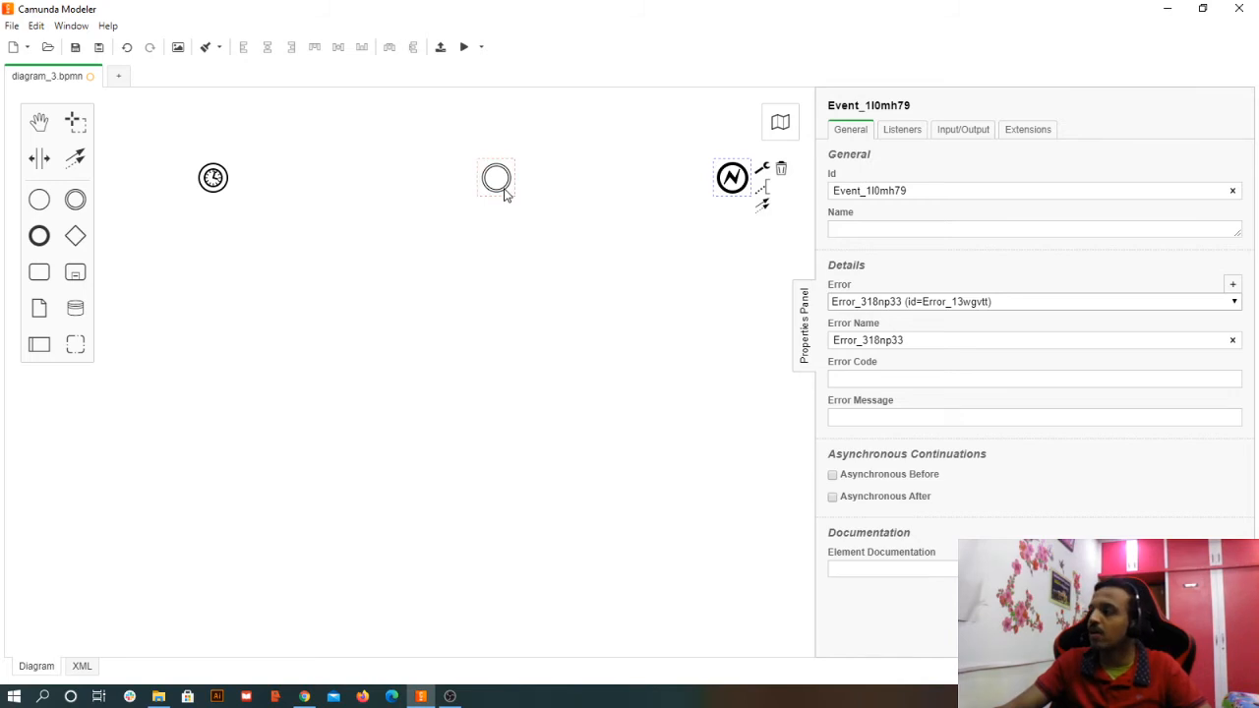
{"action": "left_click", "coordinate": [506, 191]}
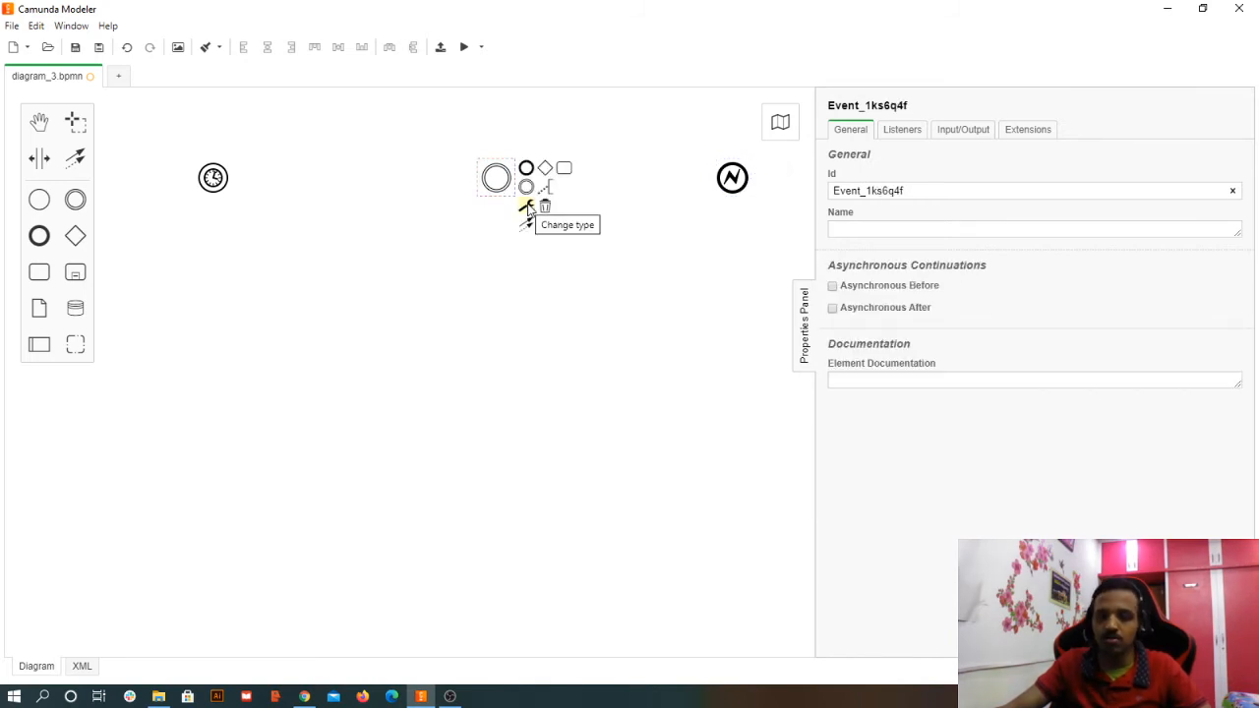
{"action": "left_click", "coordinate": [527, 209]}
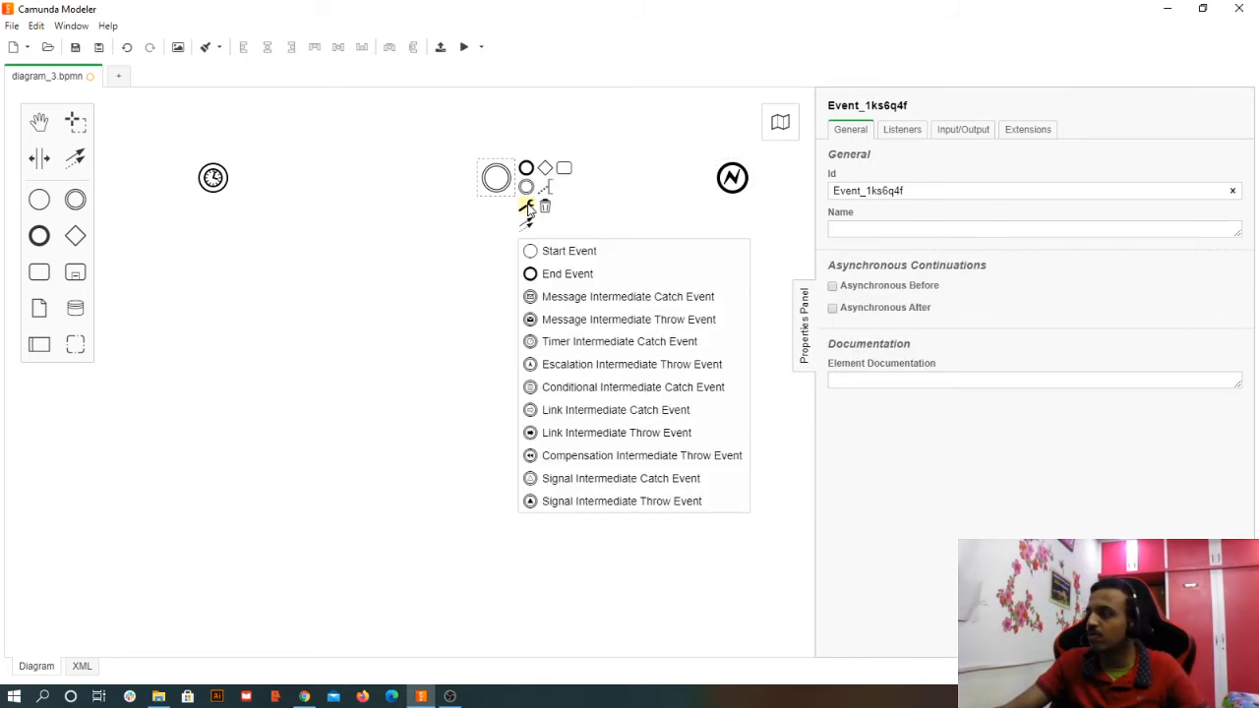
{"action": "left_click", "coordinate": [610, 320]}
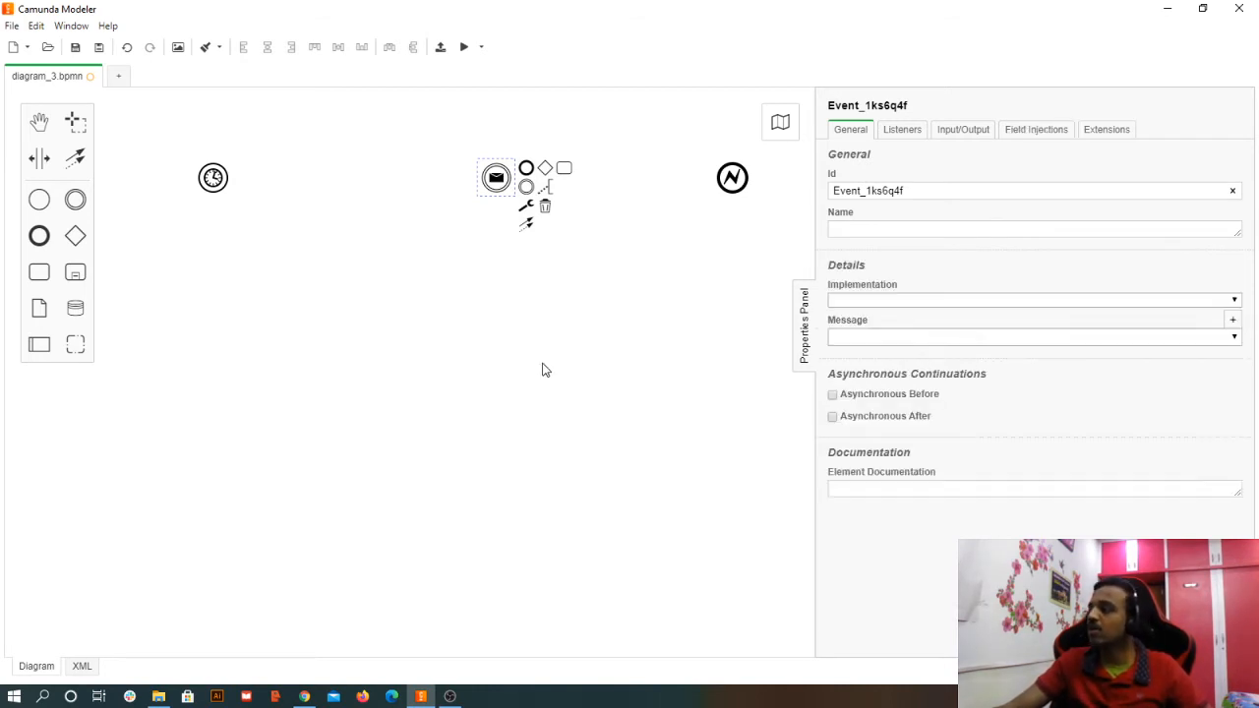
- Check the available implementation options and message choices for the message throw event
{"action": "left_click", "coordinate": [924, 300]}
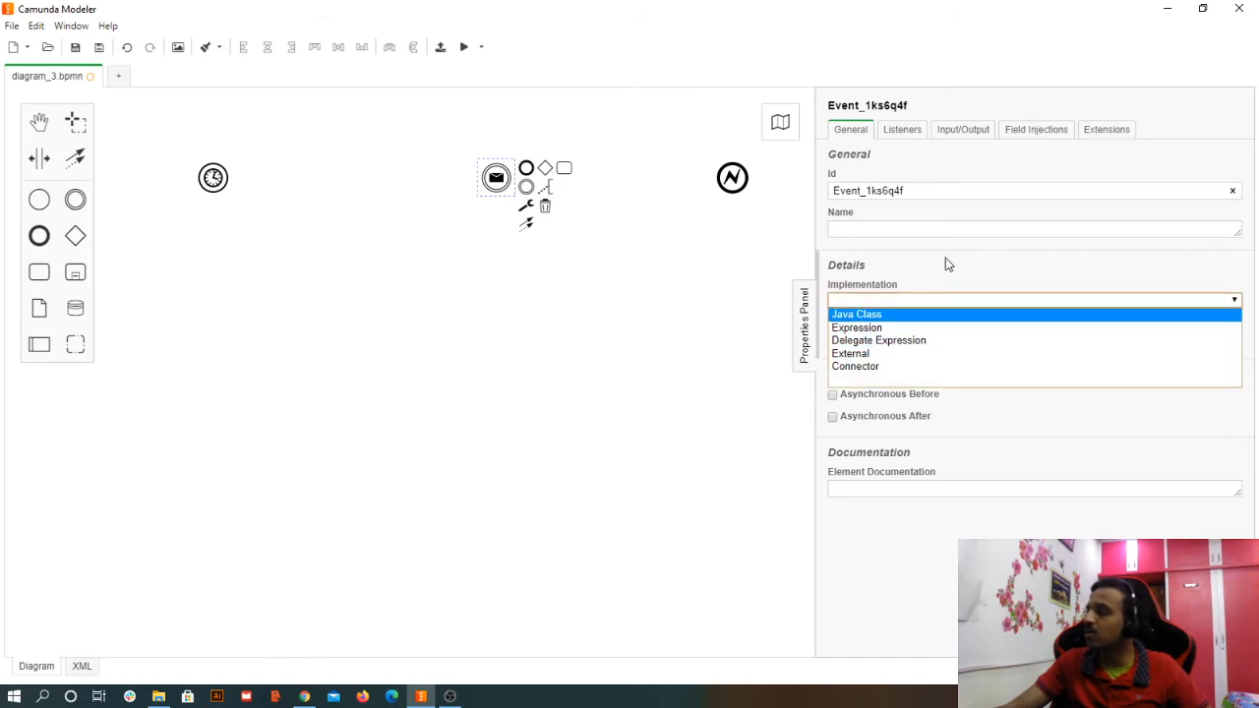
{"action": "left_click", "coordinate": [966, 299]}
{"action": "left_click", "coordinate": [929, 337]}
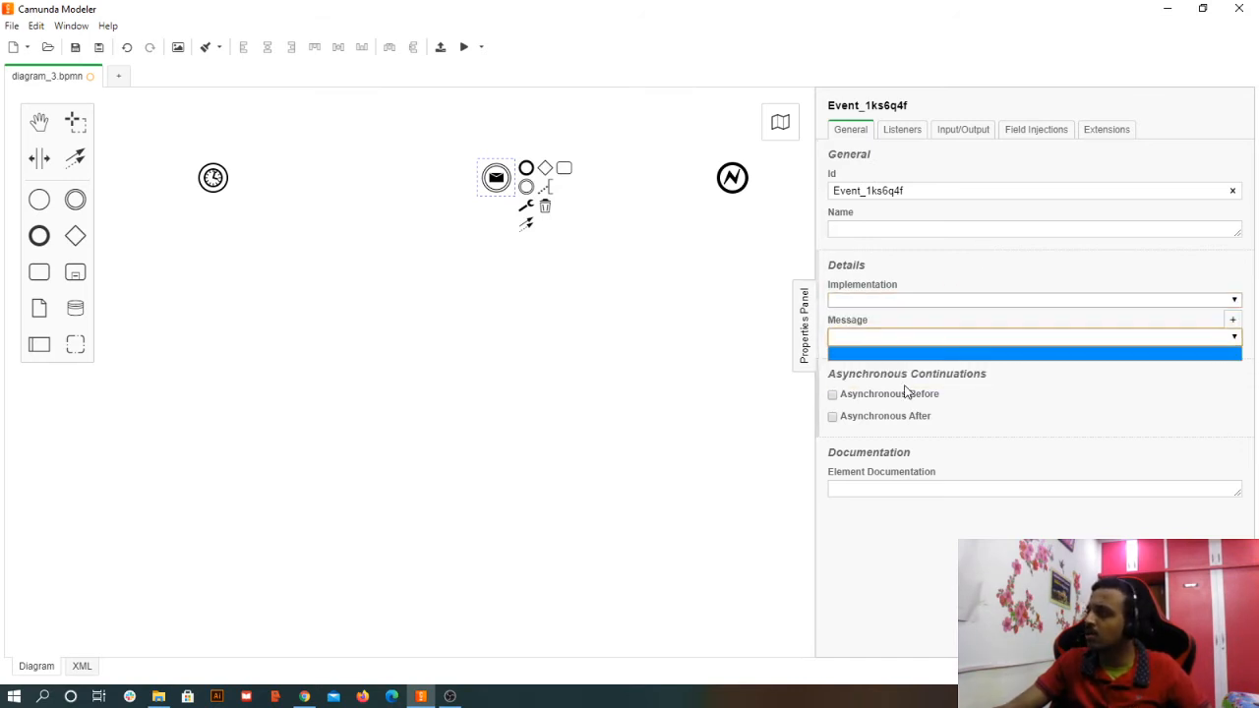
{"action": "left_click", "coordinate": [882, 300]}
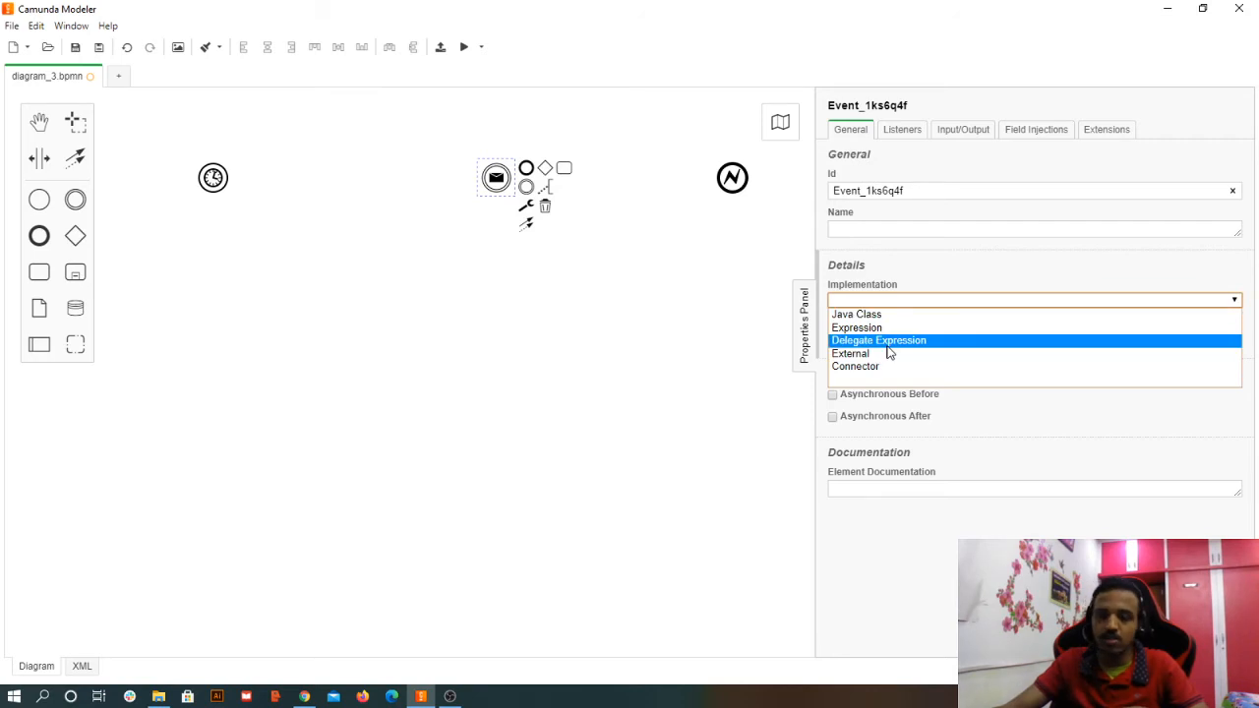
{"action": "left_click", "coordinate": [960, 383]}
{"action": "left_click", "coordinate": [952, 337]}
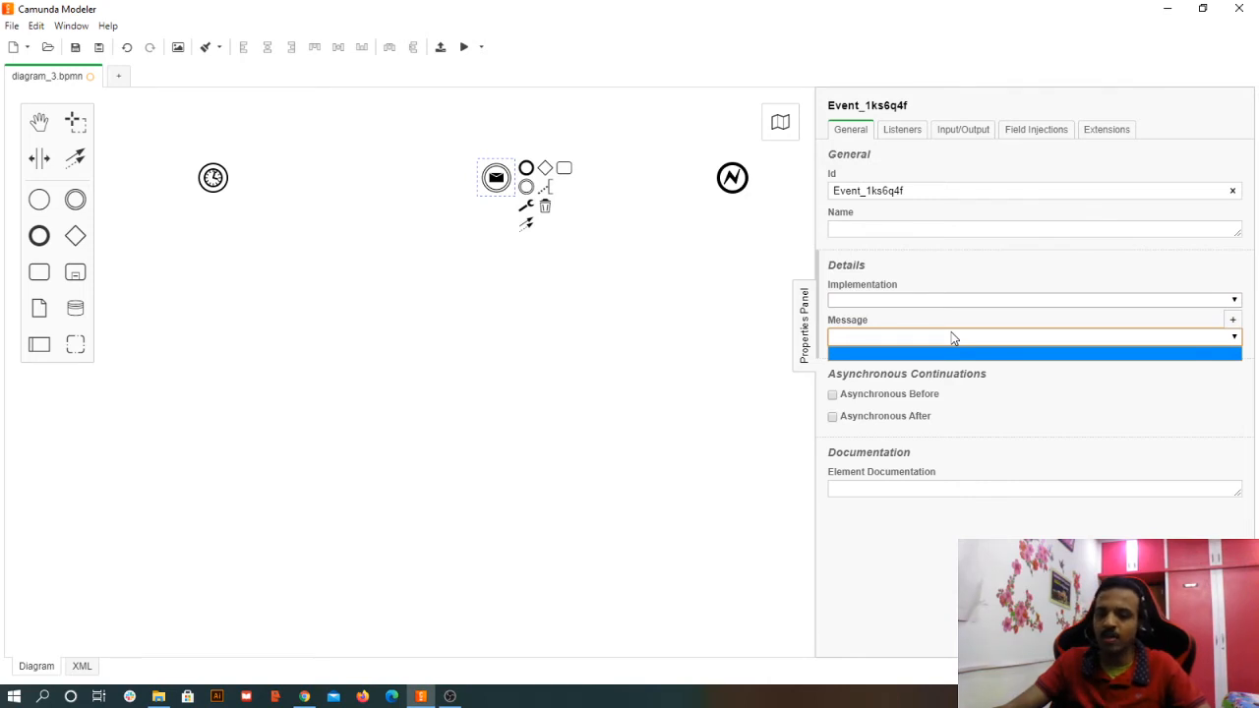
- Create a new message for the intermediate throw event, check its message name and hide the properties
{"action": "left_click", "coordinate": [1232, 321]}
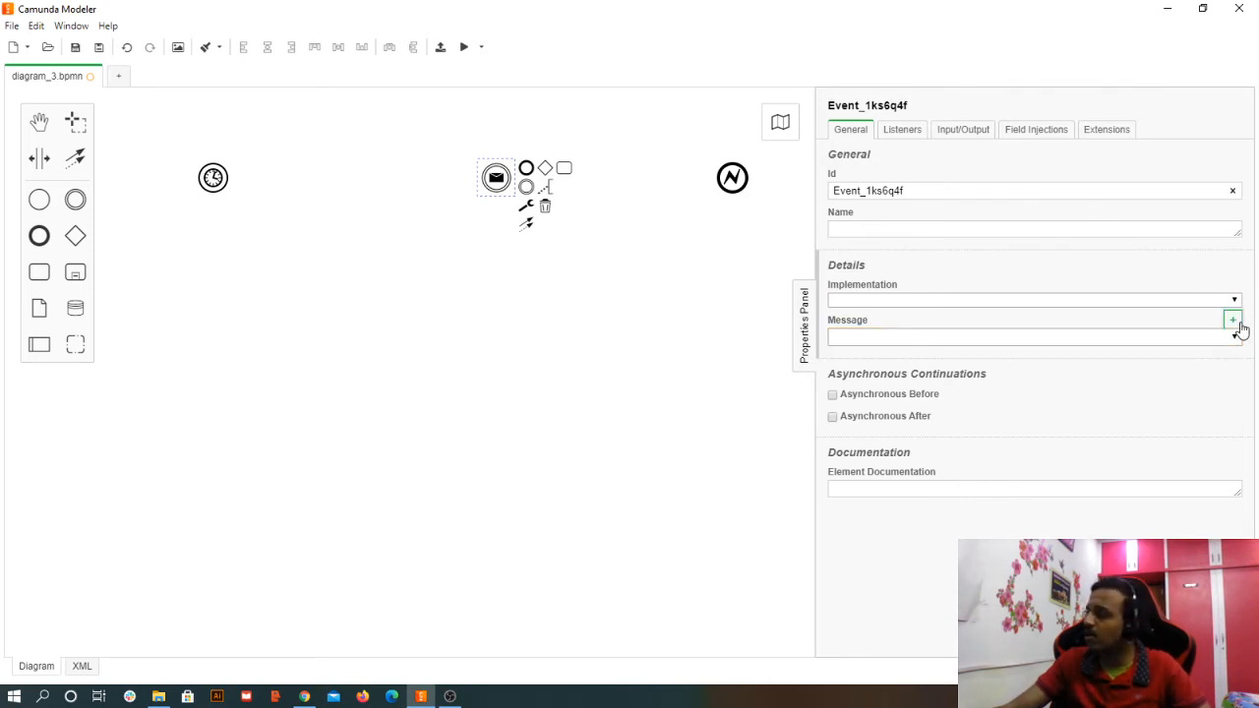
{"action": "left_click", "coordinate": [967, 376]}
{"action": "double_click", "coordinate": [967, 376]}
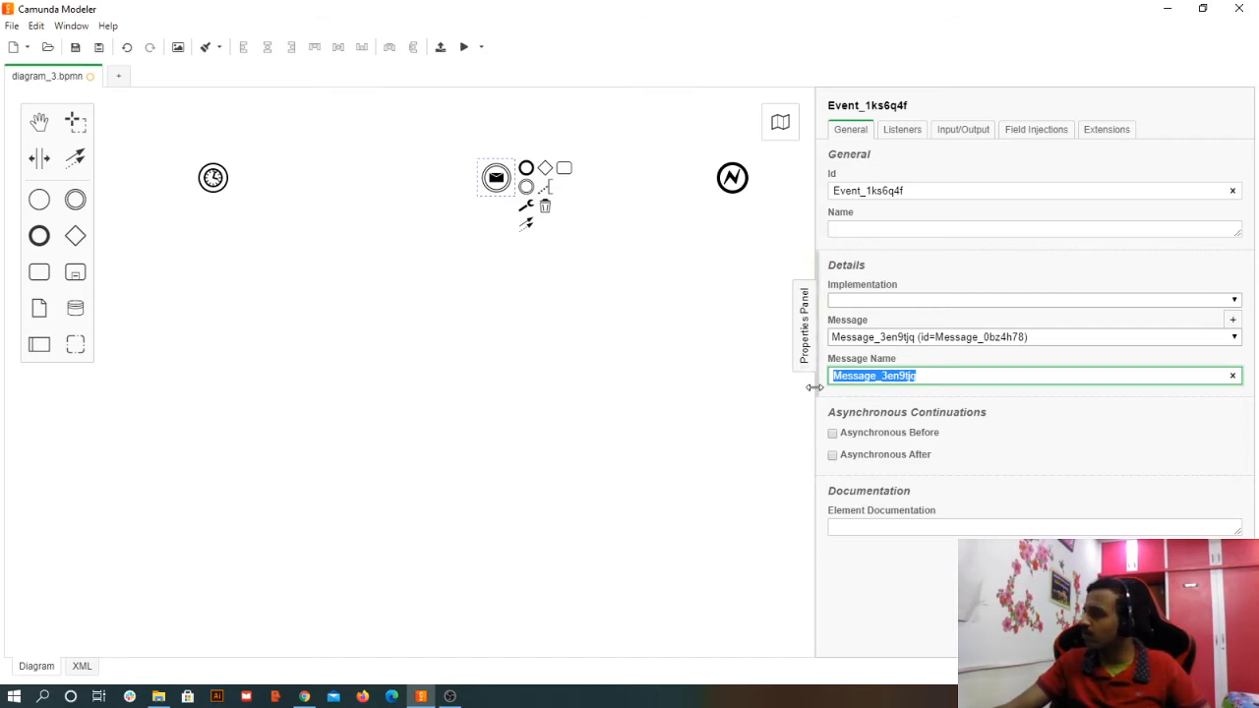
{"action": "left_click", "coordinate": [804, 352]}
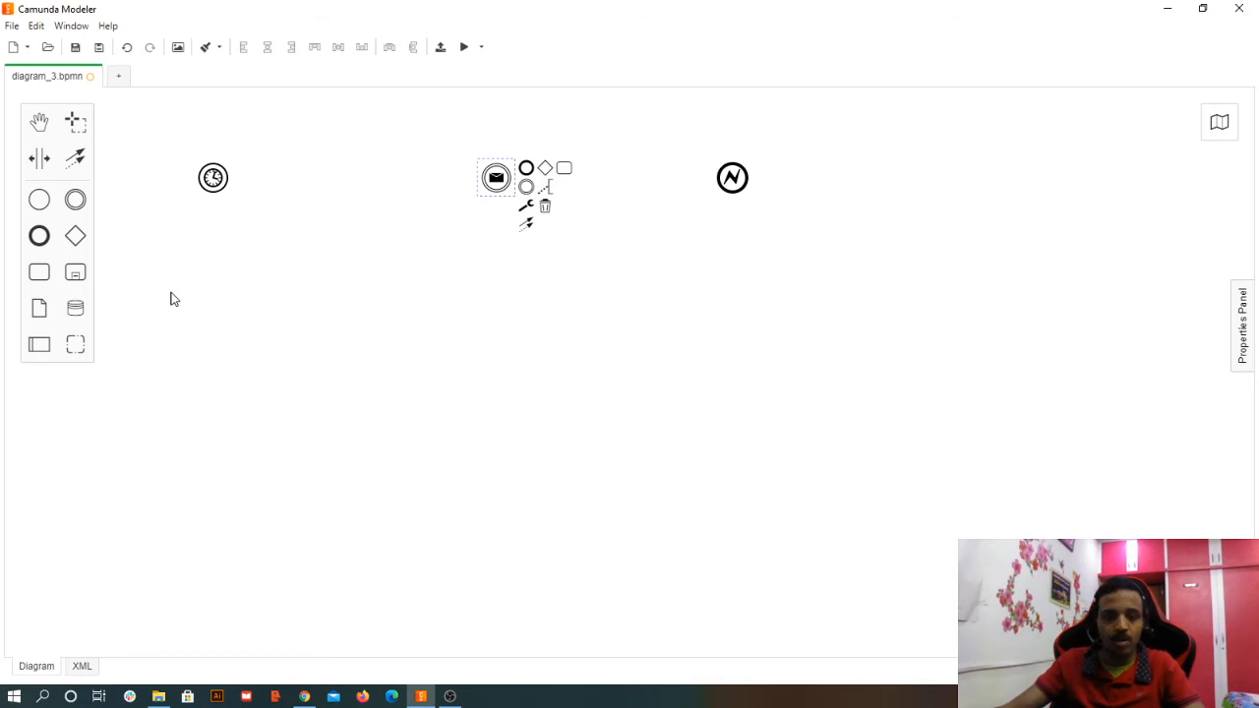
- Add an exclusive gateway and position it between the timer start event and the message throw event
{"action": "left_click", "coordinate": [79, 243]}
{"action": "left_click", "coordinate": [354, 327]}
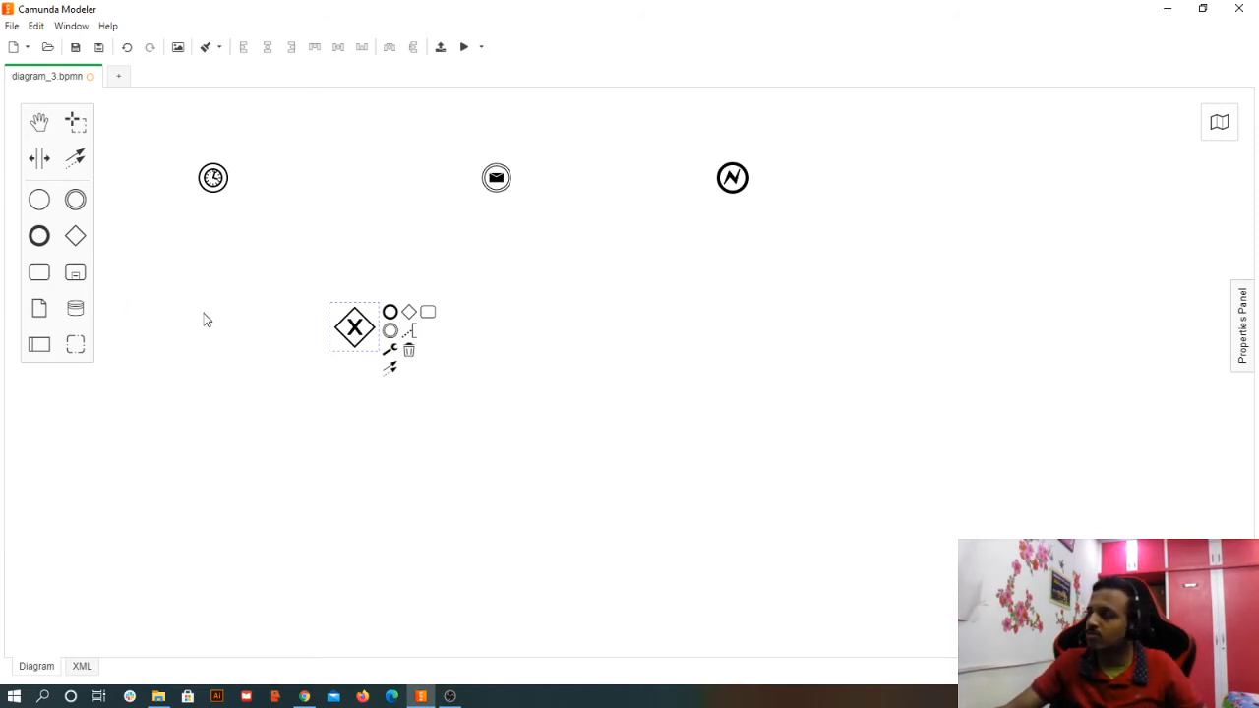
{"action": "left_click_drag", "start_coordinate": [349, 339], "coordinate": [333, 182]}
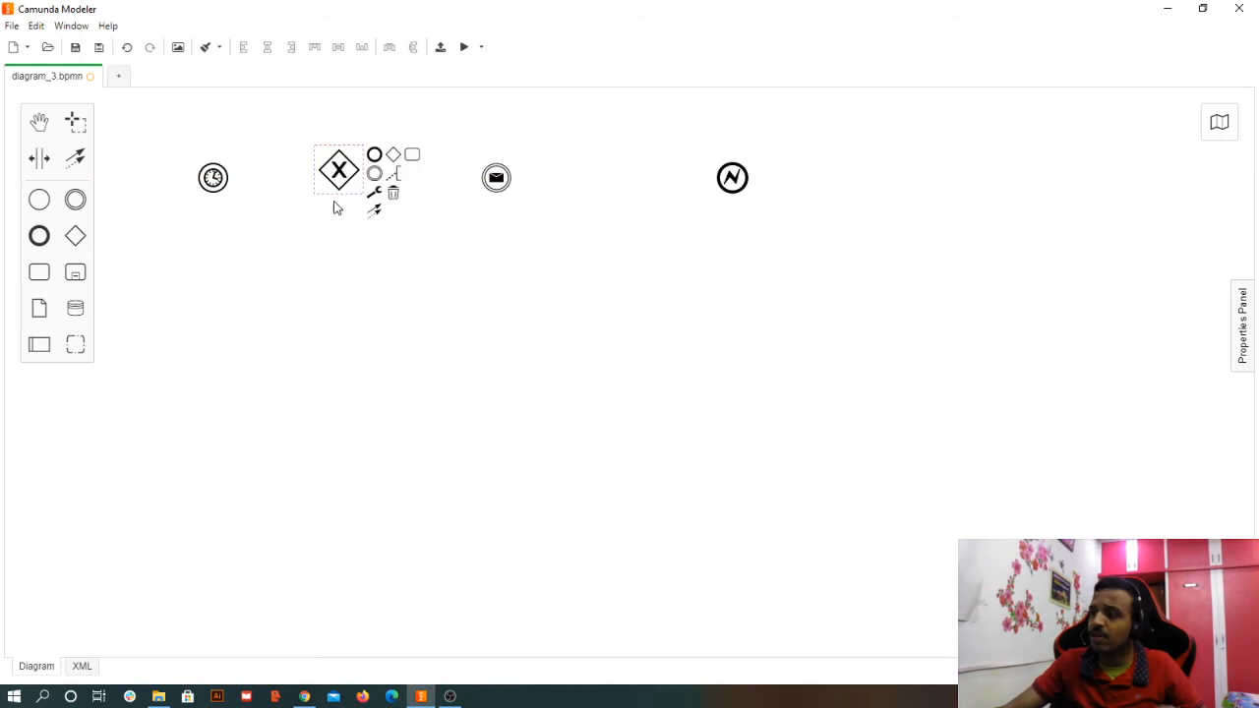
- Place a task on the canvas below the exclusive gateway
{"action": "left_click", "coordinate": [40, 273]}
{"action": "left_click", "coordinate": [307, 343]}
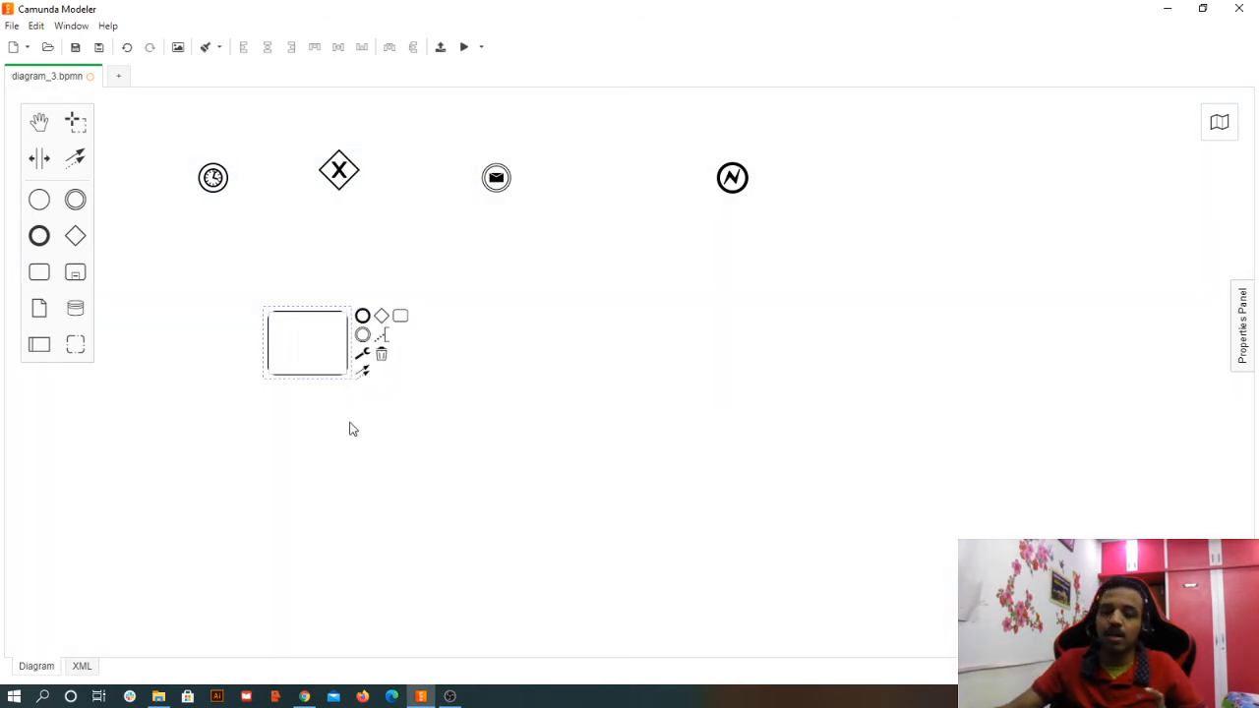
{"action": "left_click", "coordinate": [377, 438]}
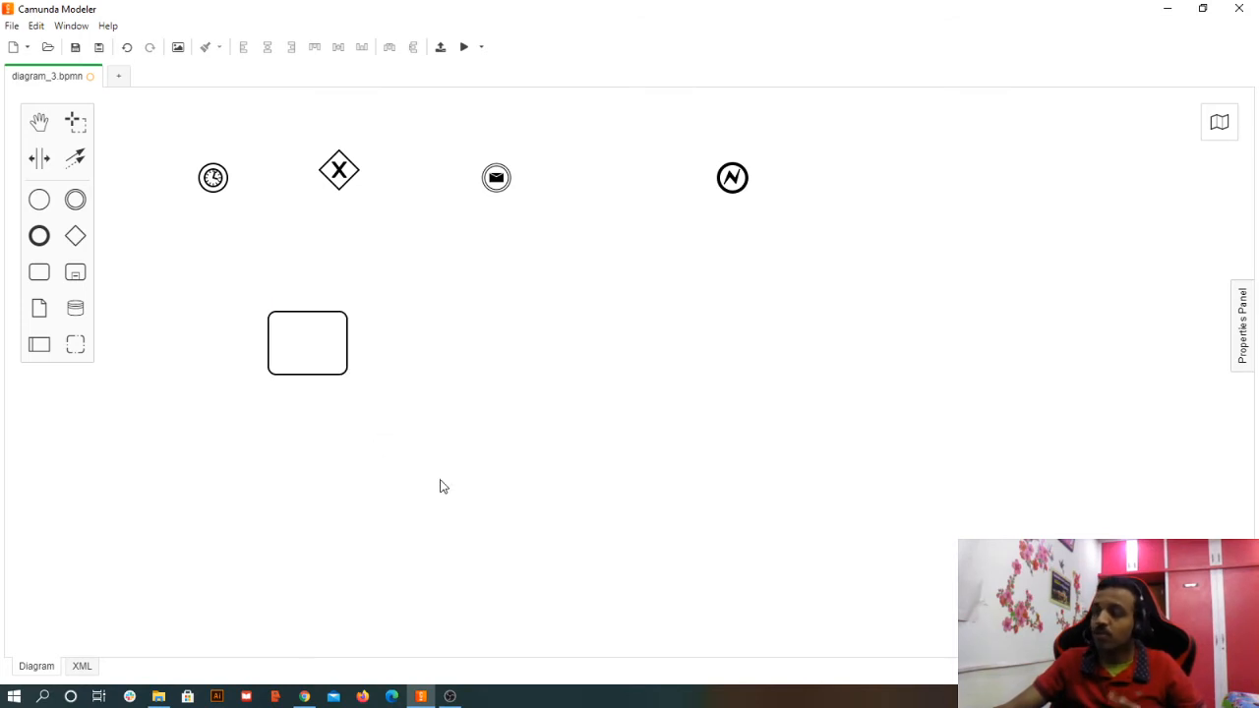
- Change the task below the exclusive gateway into a user task
{"action": "left_click", "coordinate": [337, 365]}
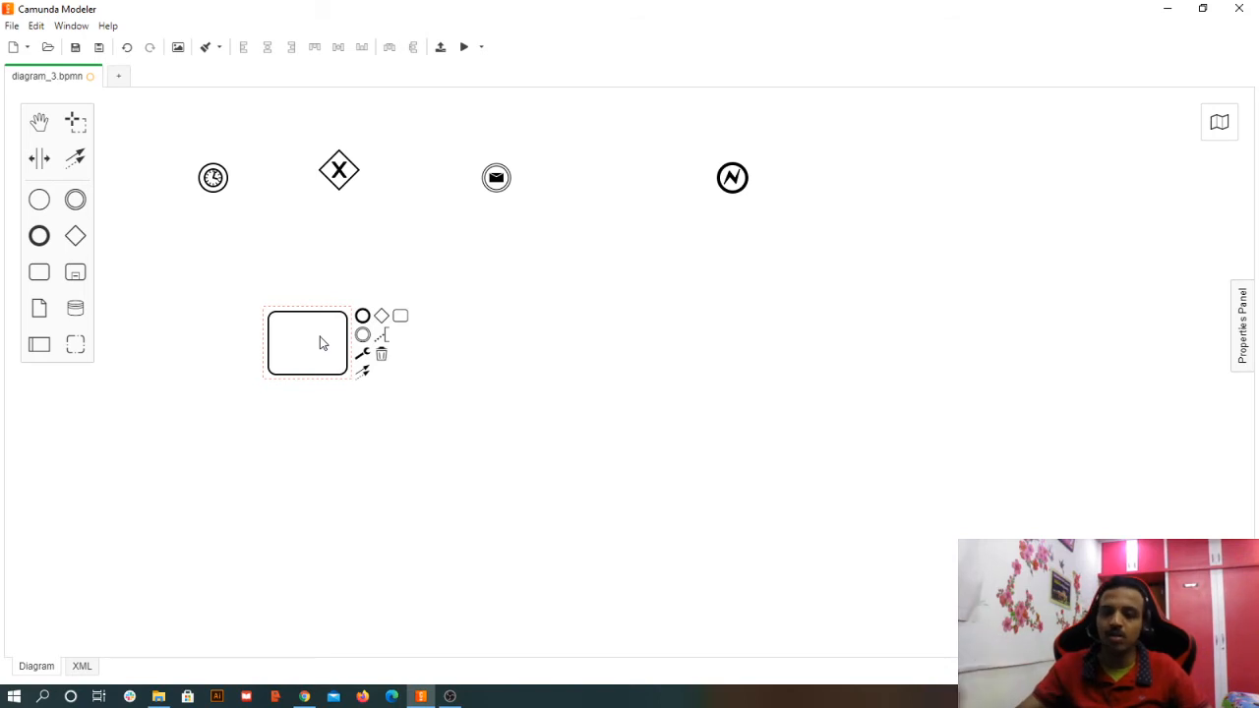
{"action": "left_click", "coordinate": [364, 356]}
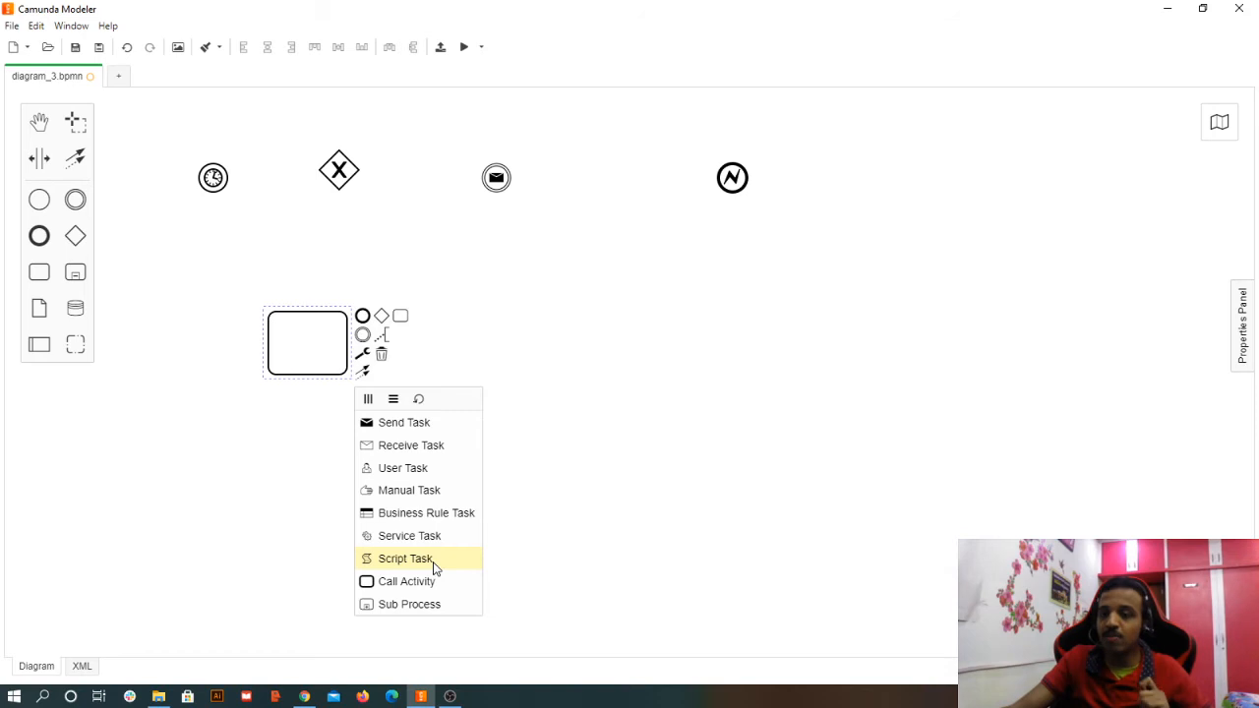
{"action": "left_click", "coordinate": [443, 477]}
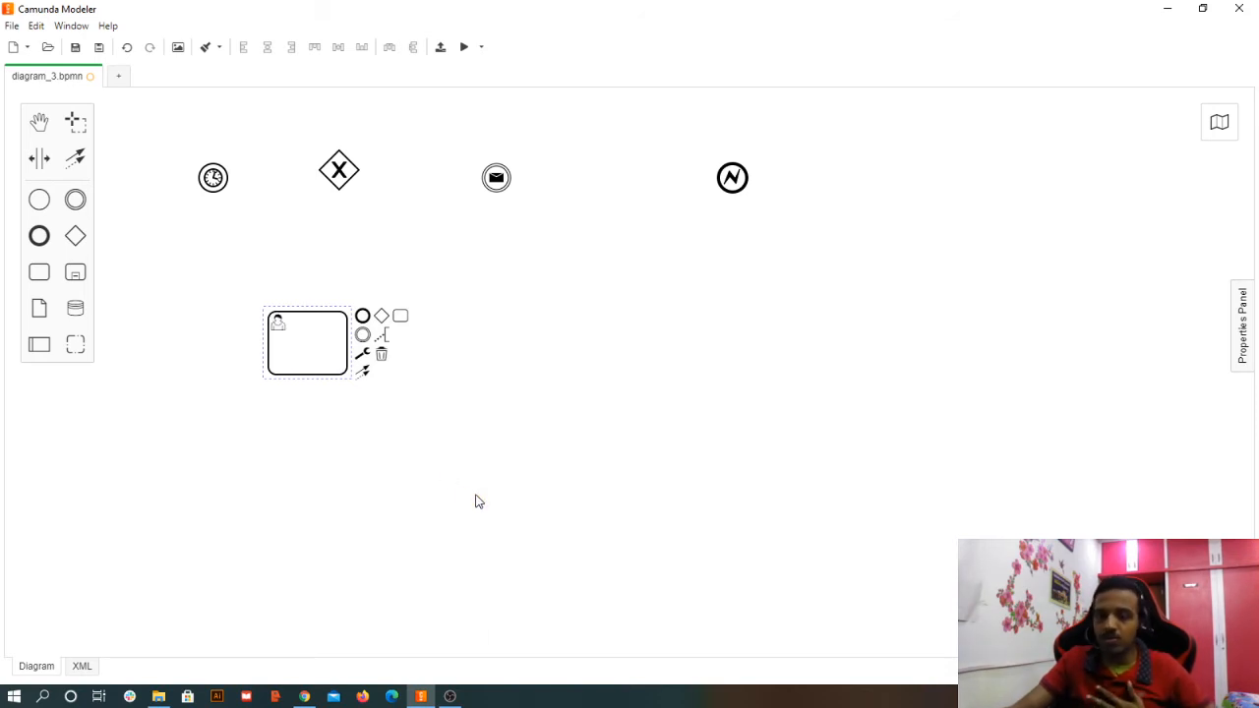
{"action": "left_click", "coordinate": [351, 528]}
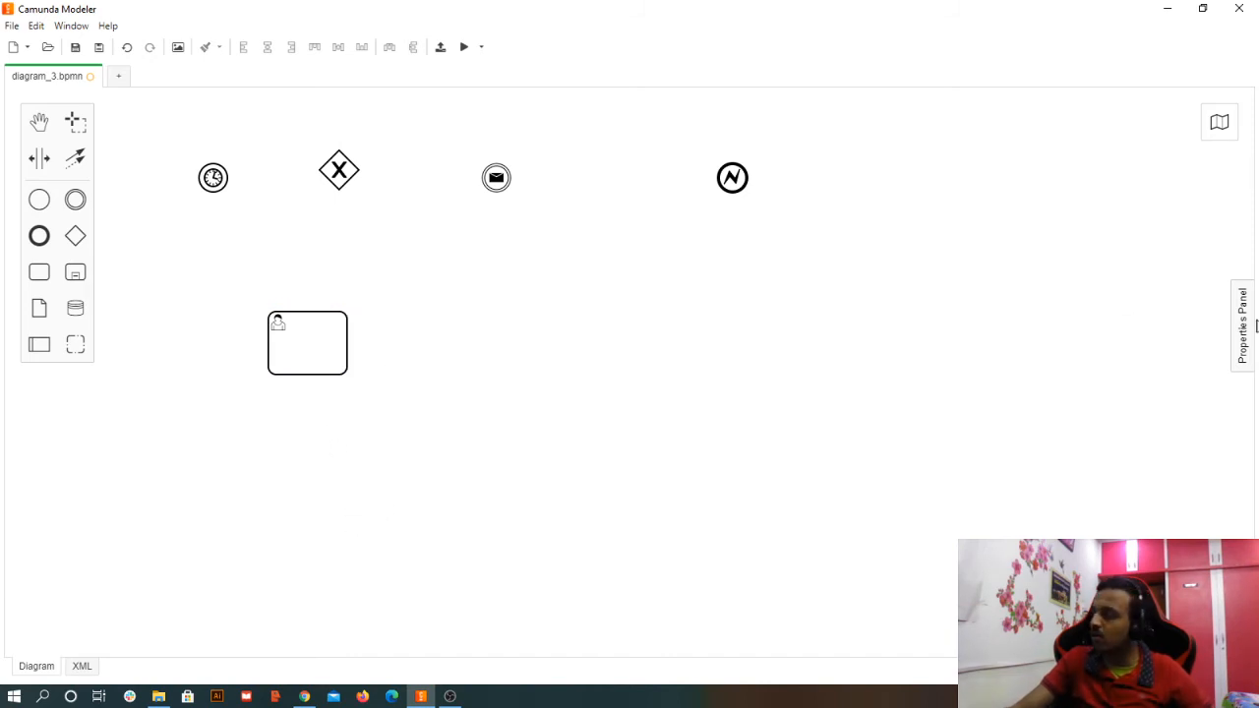
- Show the user task's properties and examine its assignee, candidate users, candidate groups and due date settings
{"action": "left_click", "coordinate": [1244, 334]}
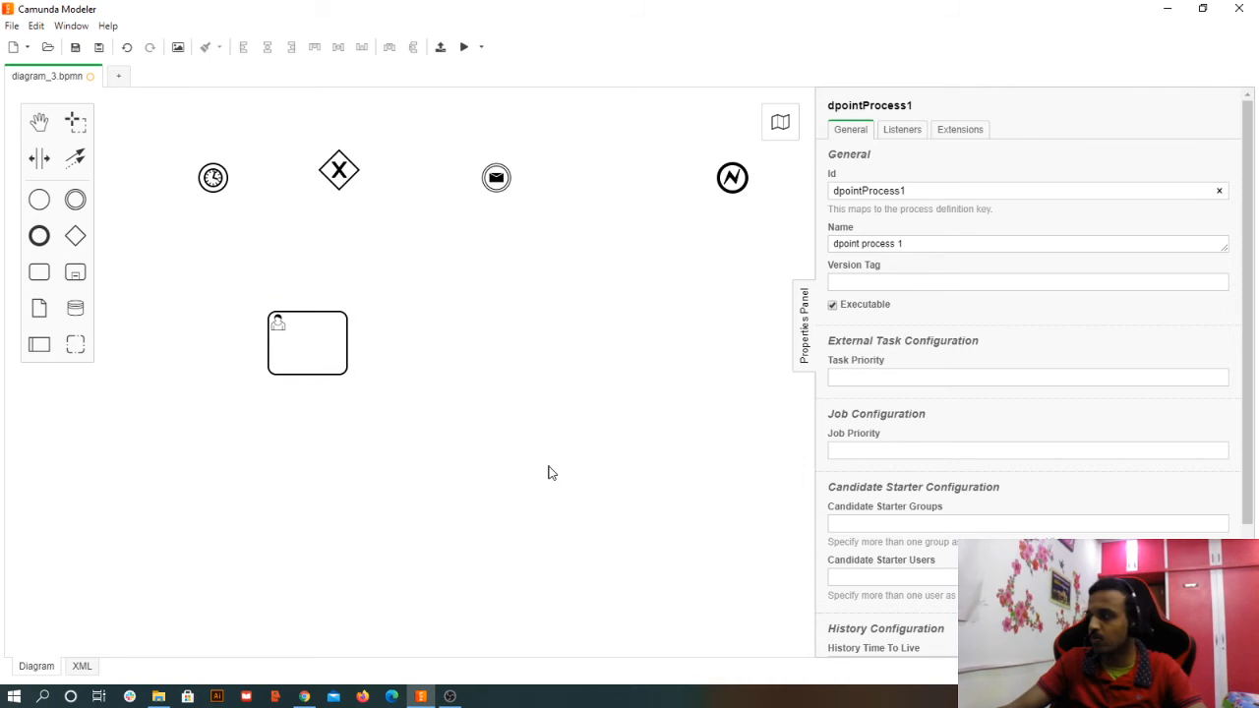
{"action": "left_click", "coordinate": [329, 361]}
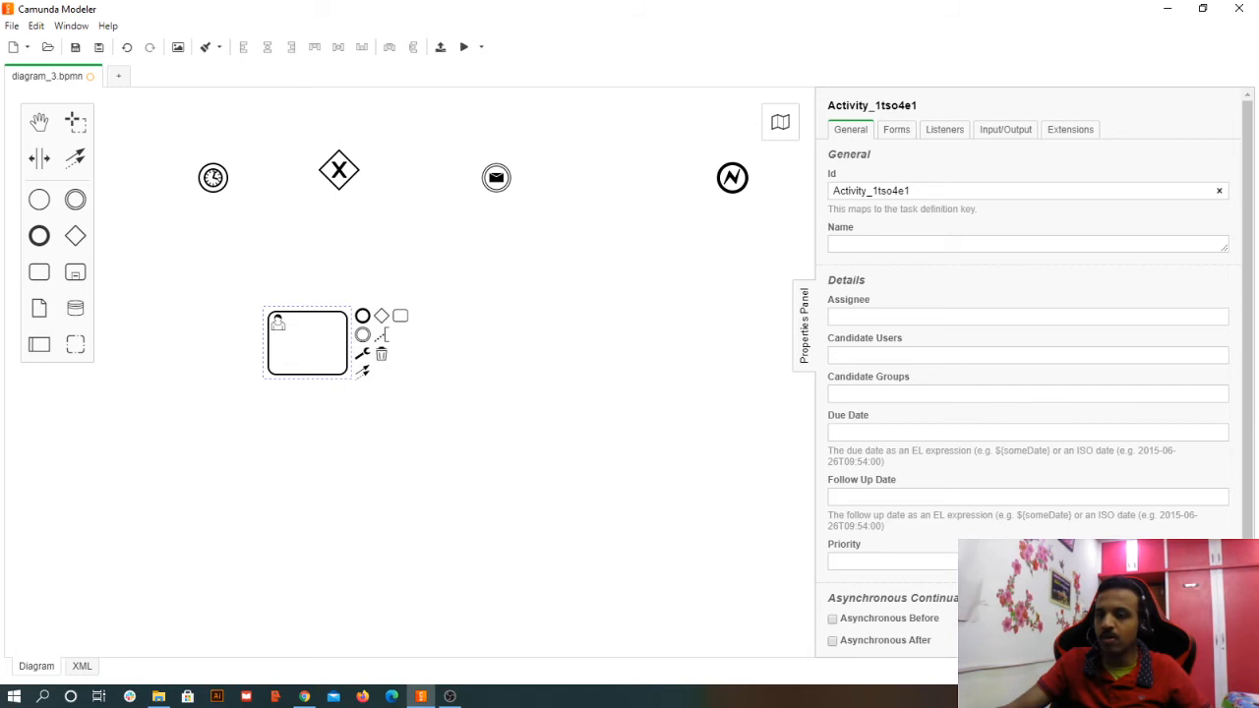
{"action": "left_click", "coordinate": [847, 315]}
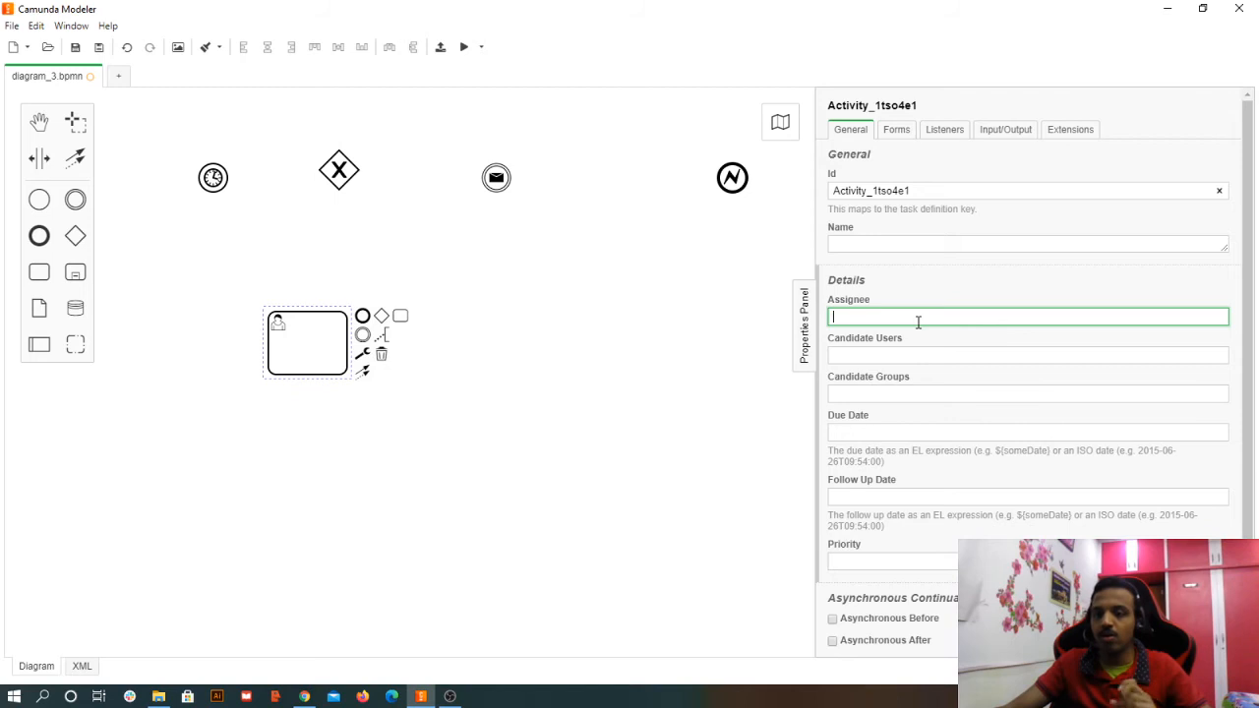
{"action": "left_click", "coordinate": [918, 358]}
{"action": "left_click", "coordinate": [924, 387]}
{"action": "left_click", "coordinate": [902, 429]}
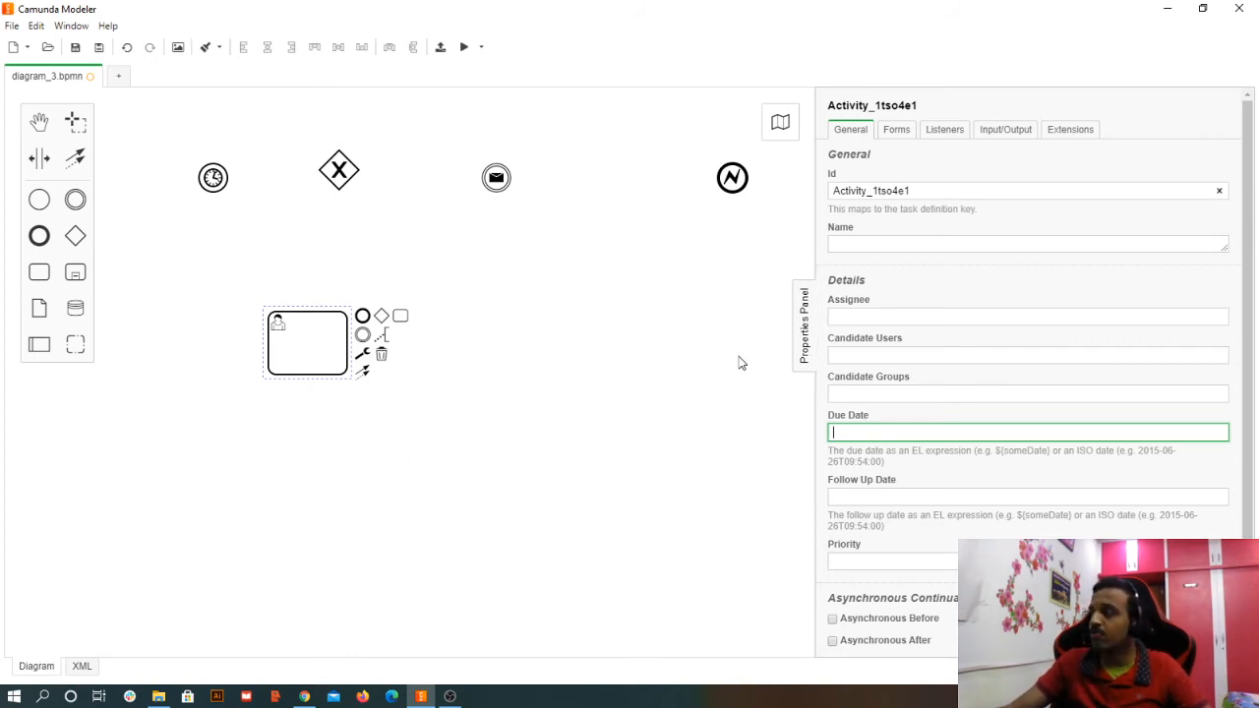
- Add a form field to the user task's form and set its type to enum
{"action": "left_click", "coordinate": [893, 132]}
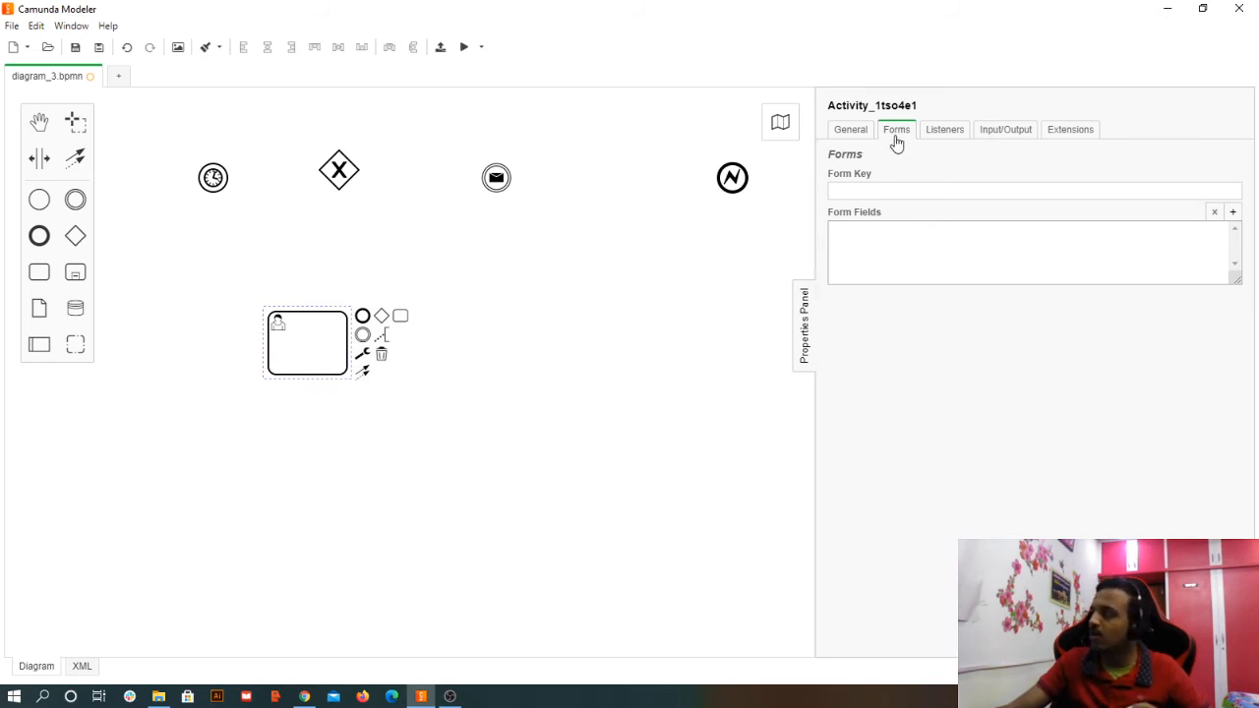
{"action": "left_click", "coordinate": [894, 192]}
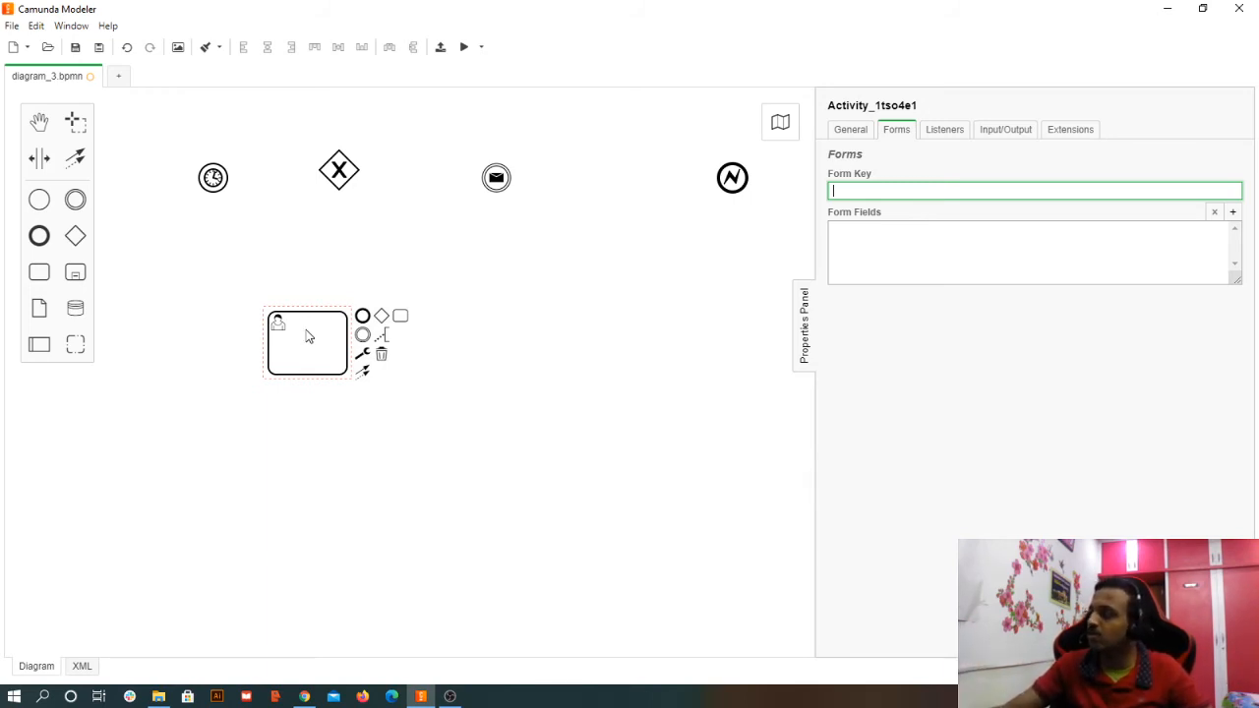
{"action": "left_click", "coordinate": [1052, 243]}
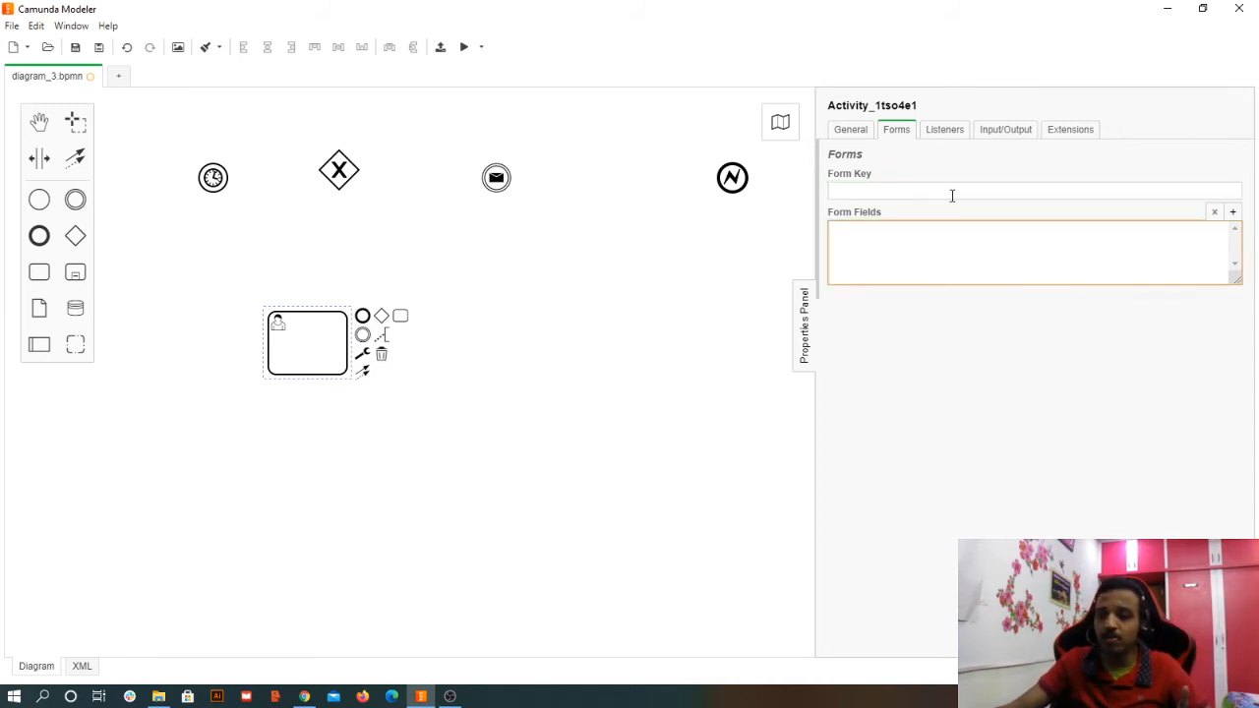
{"action": "left_click", "coordinate": [1232, 211]}
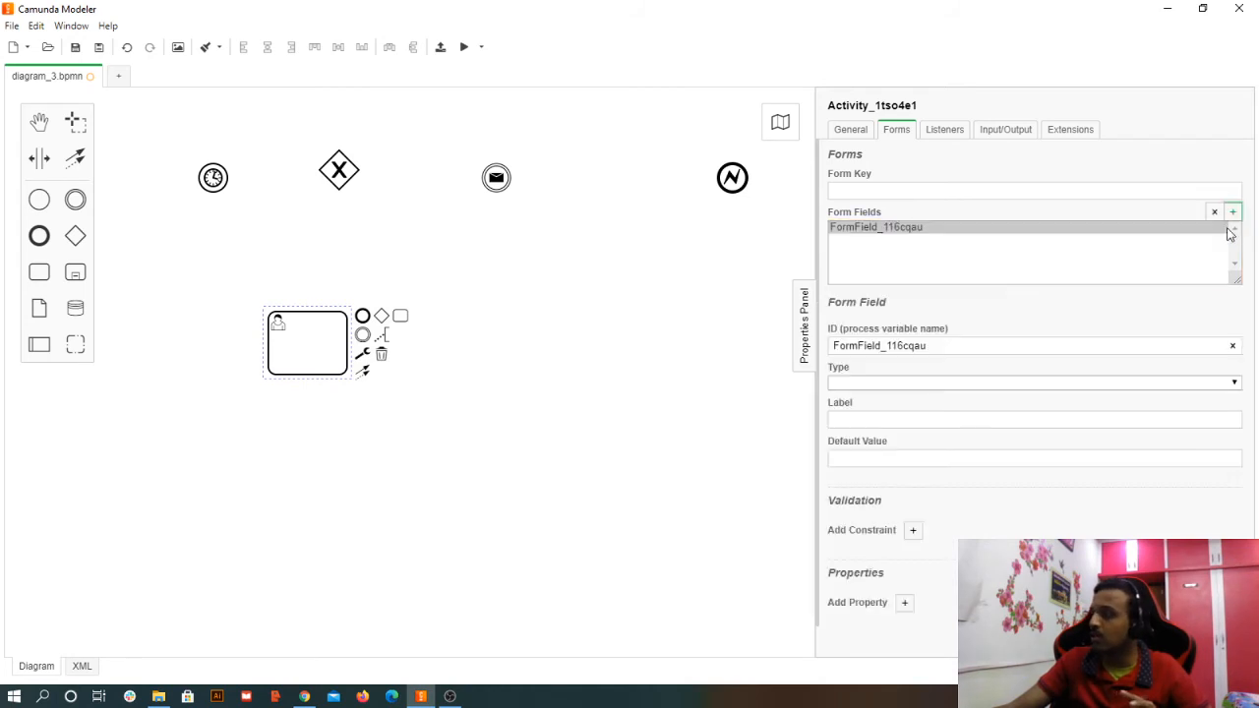
{"action": "left_click", "coordinate": [852, 335]}
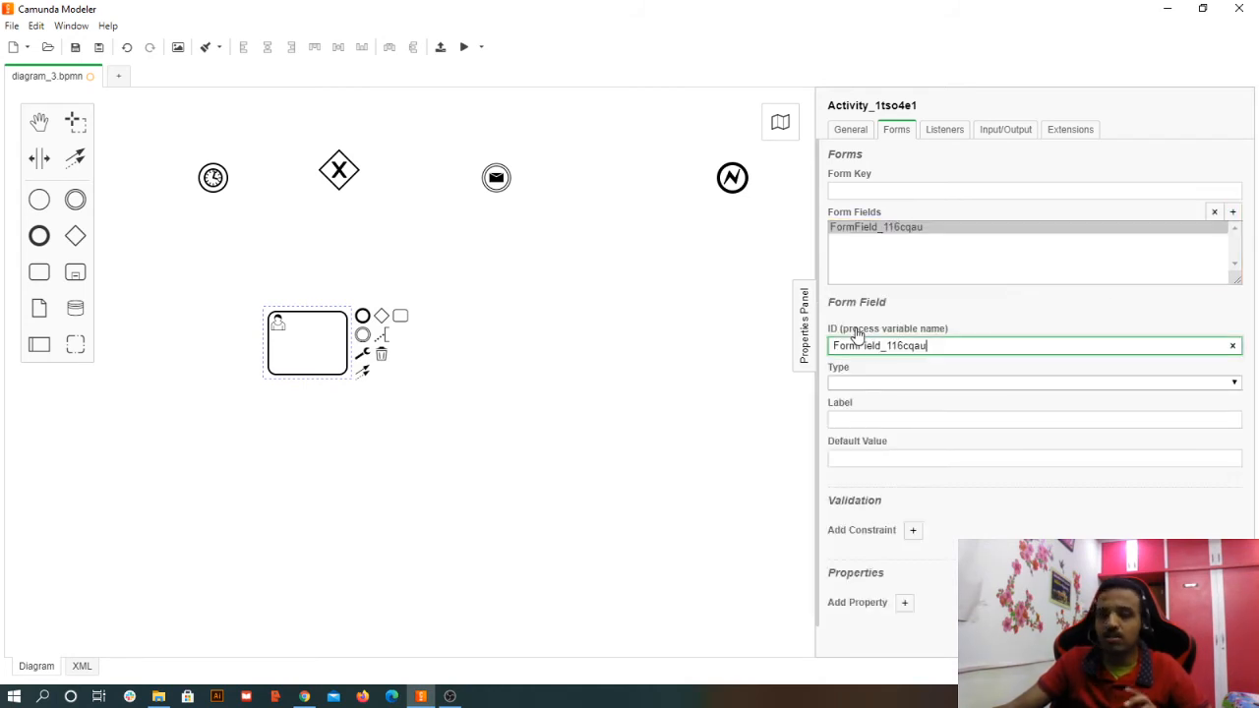
{"action": "left_click", "coordinate": [874, 386]}
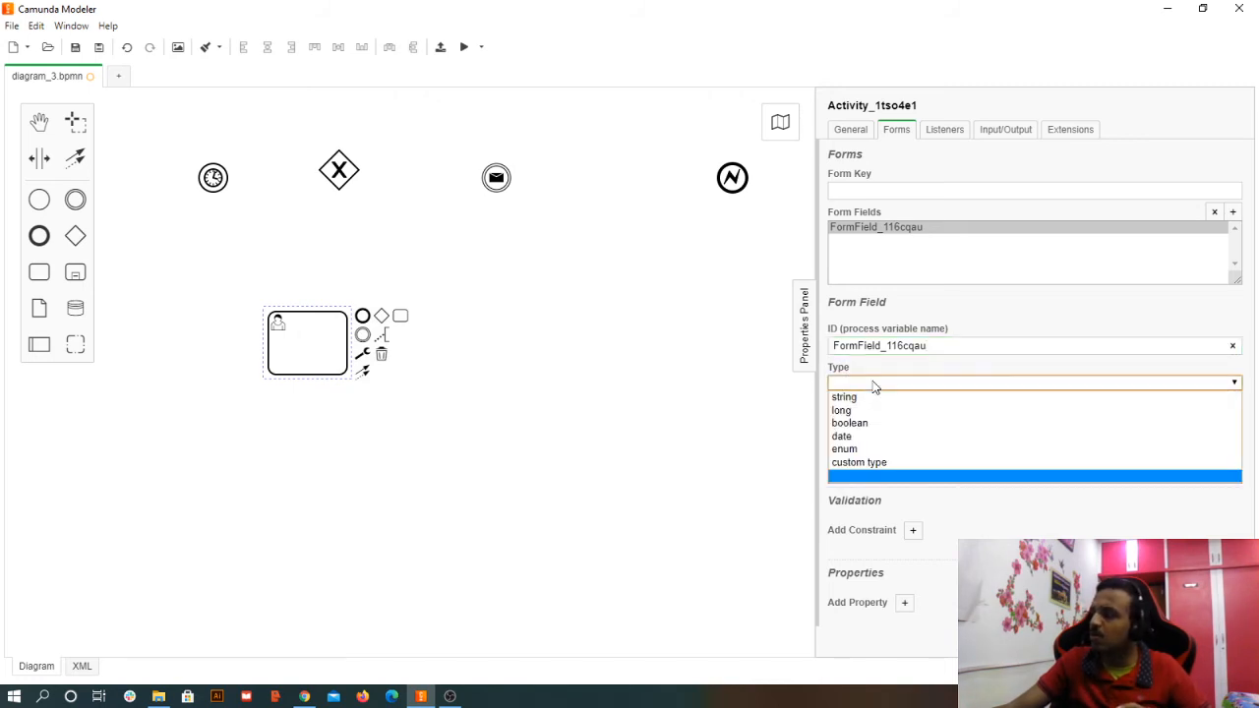
{"action": "left_click", "coordinate": [898, 449]}
- Add a value to the enum form field with the id aasdasd and the name sdfsf
{"action": "left_click", "coordinate": [890, 531]}
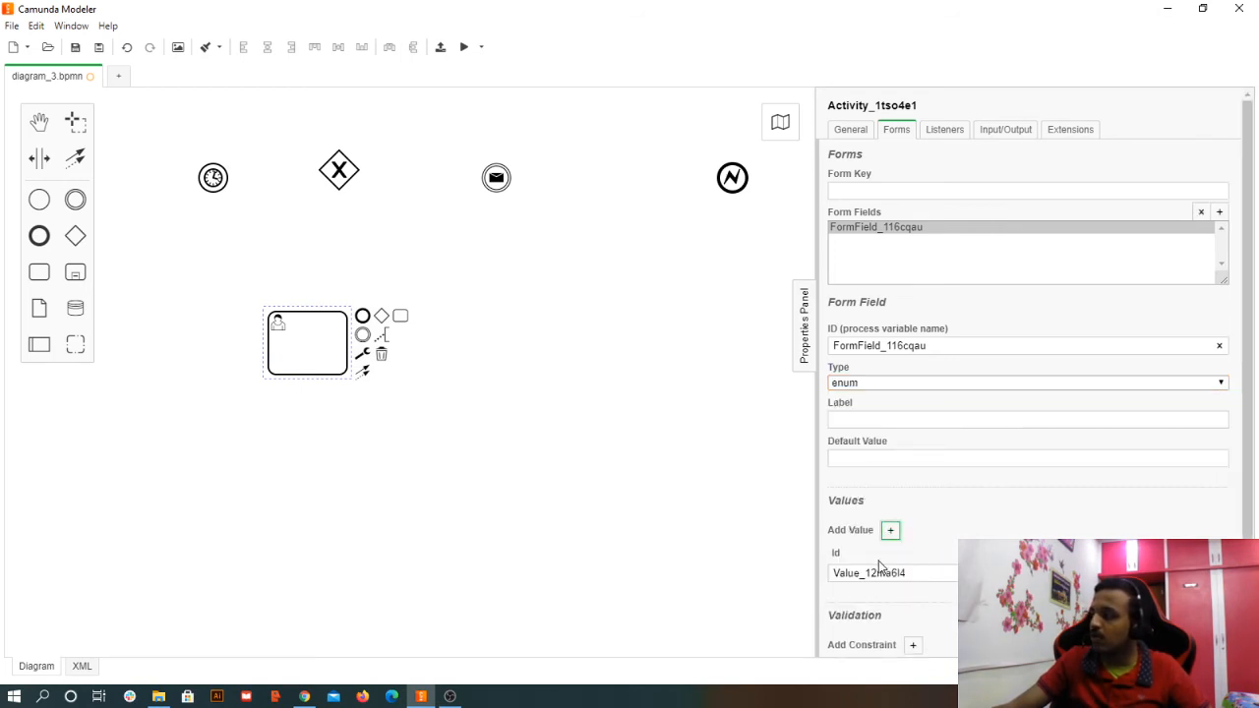
{"action": "left_click_drag", "start_coordinate": [916, 573], "coordinate": [781, 578]}
{"action": "type", "text": "aasdasd"}
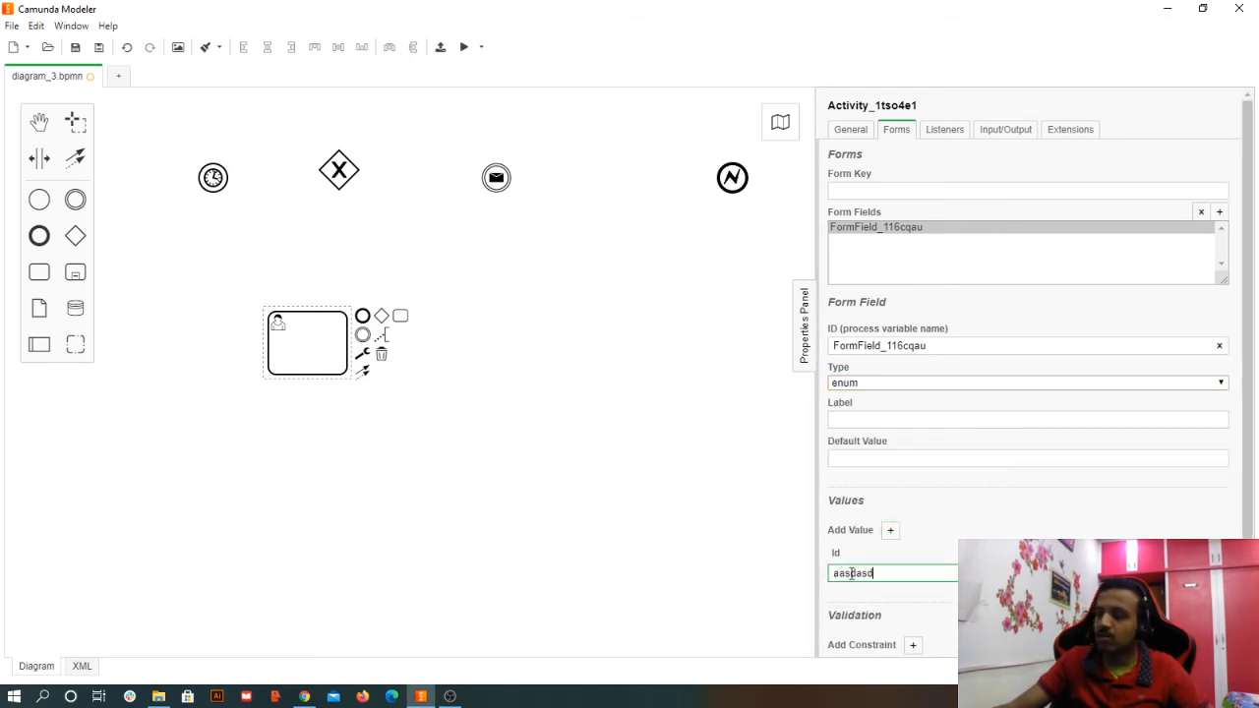
{"action": "key", "text": "Tab"}
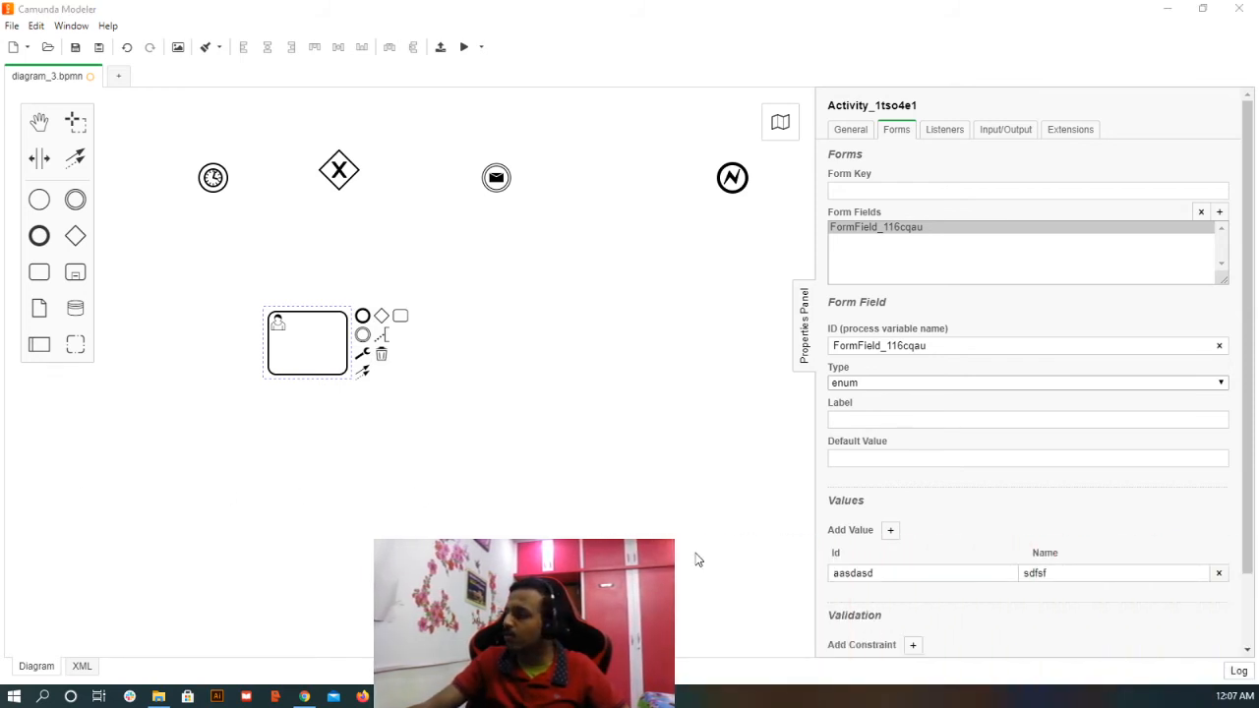
- Review the id and name of the enum value in the form field
{"action": "left_click_drag", "start_coordinate": [876, 576], "coordinate": [784, 573]}
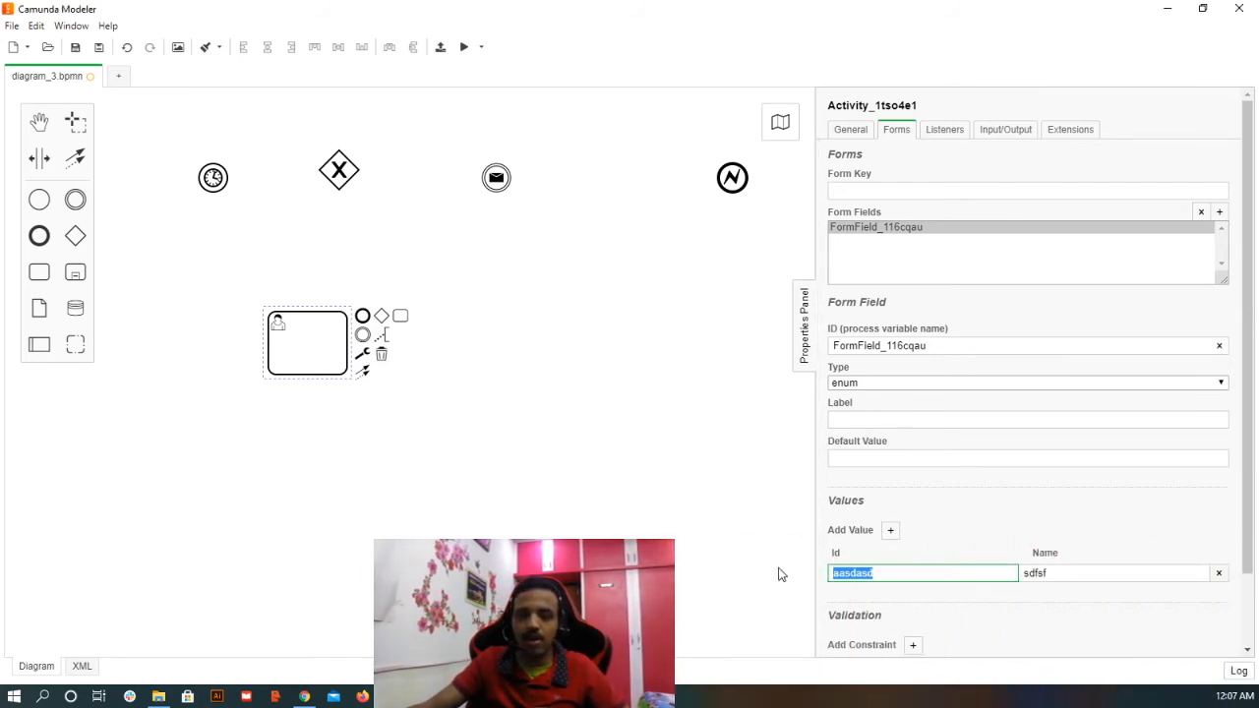
{"action": "left_click", "coordinate": [1062, 571]}
{"action": "left_click_drag", "start_coordinate": [1062, 571], "coordinate": [974, 571]}
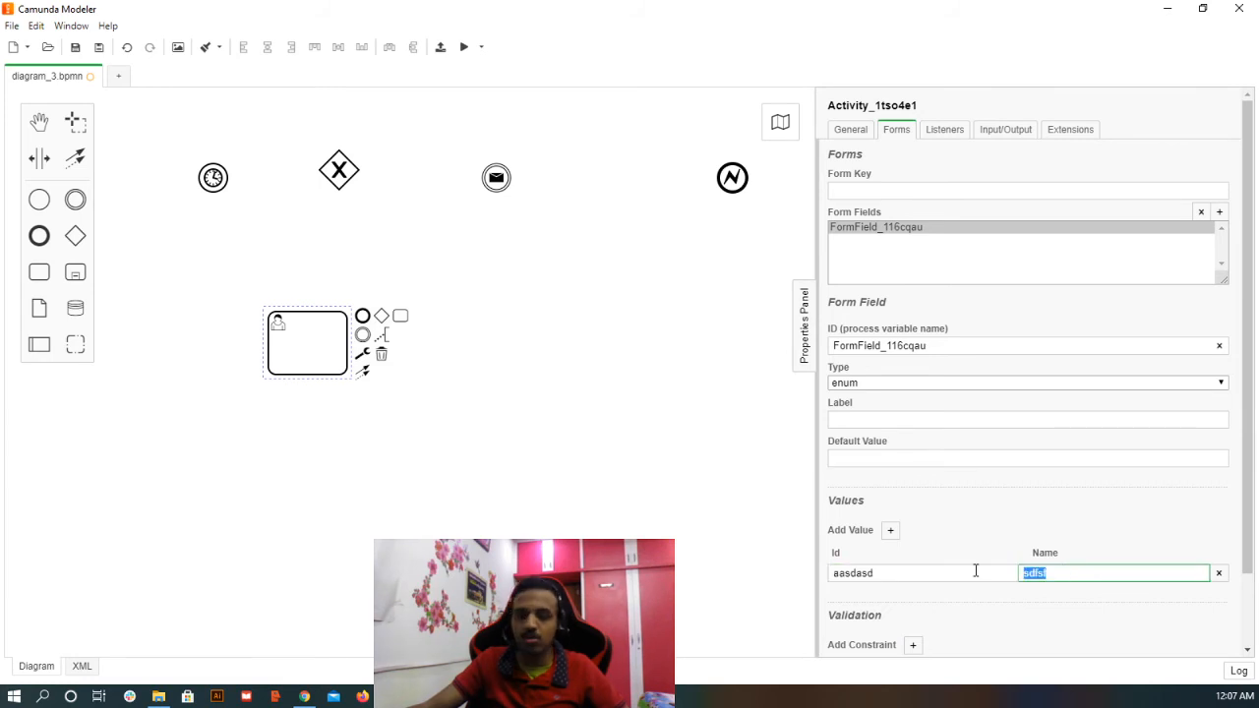
{"action": "left_click", "coordinate": [898, 571]}
{"action": "double_click", "coordinate": [891, 571]}
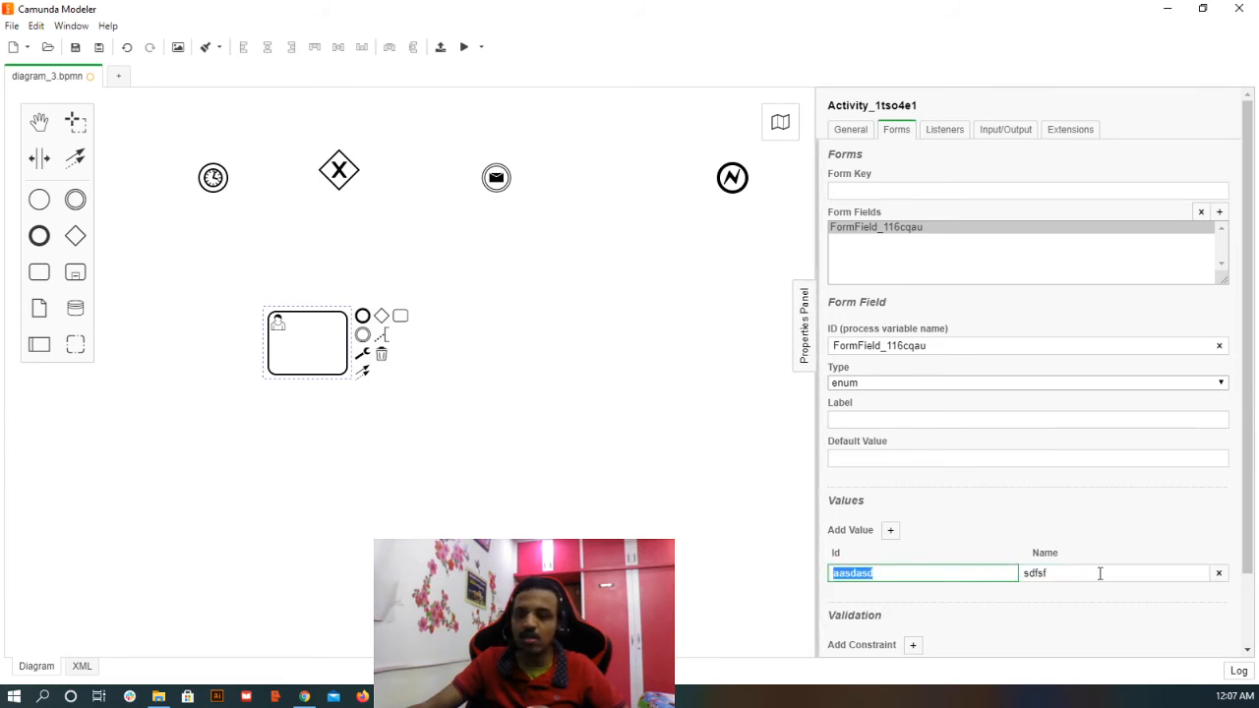
{"action": "left_click_drag", "start_coordinate": [1098, 573], "coordinate": [970, 573]}
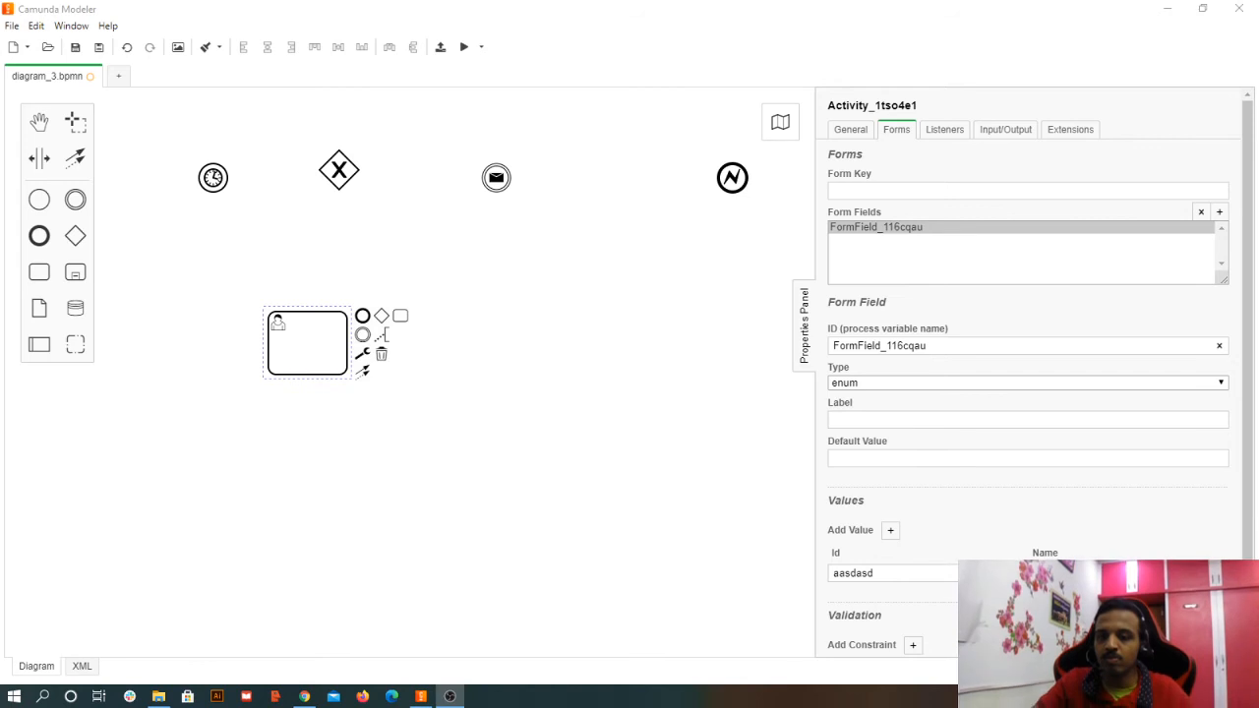
- Check the form field's type options, ID and label, and look at the user task's general properties
{"action": "left_click", "coordinate": [867, 384]}
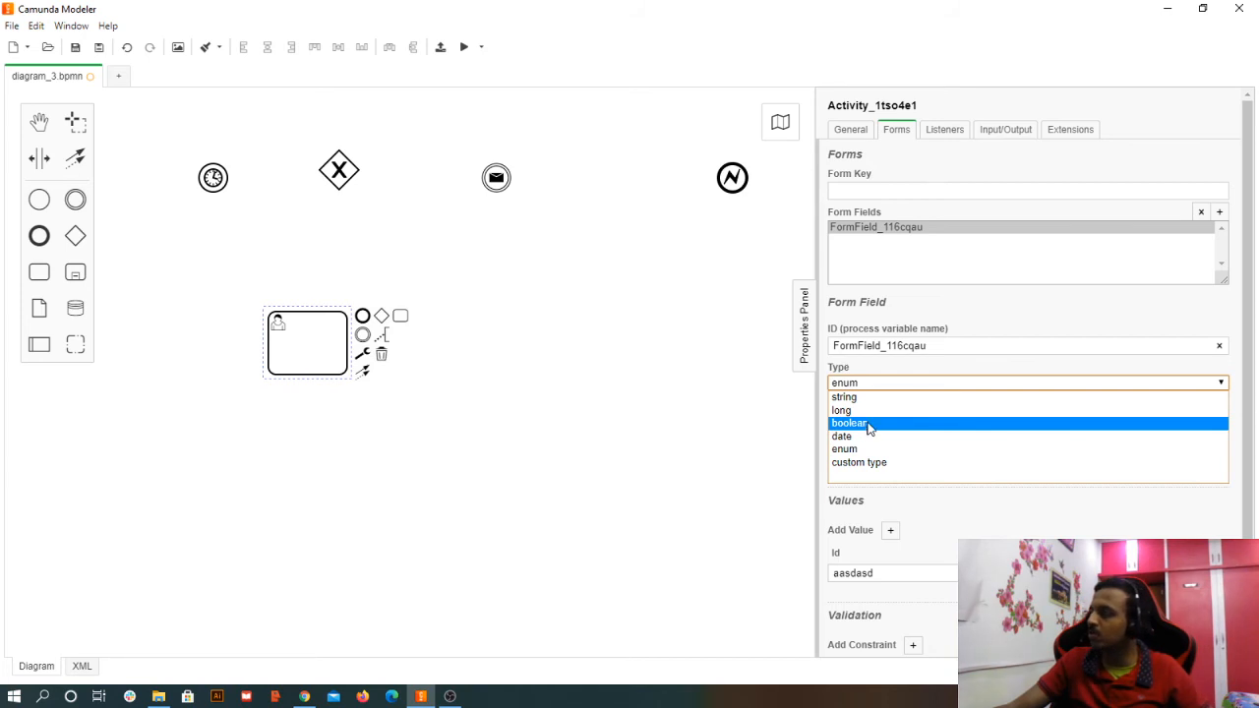
{"action": "left_click", "coordinate": [912, 345]}
{"action": "left_click", "coordinate": [911, 346]}
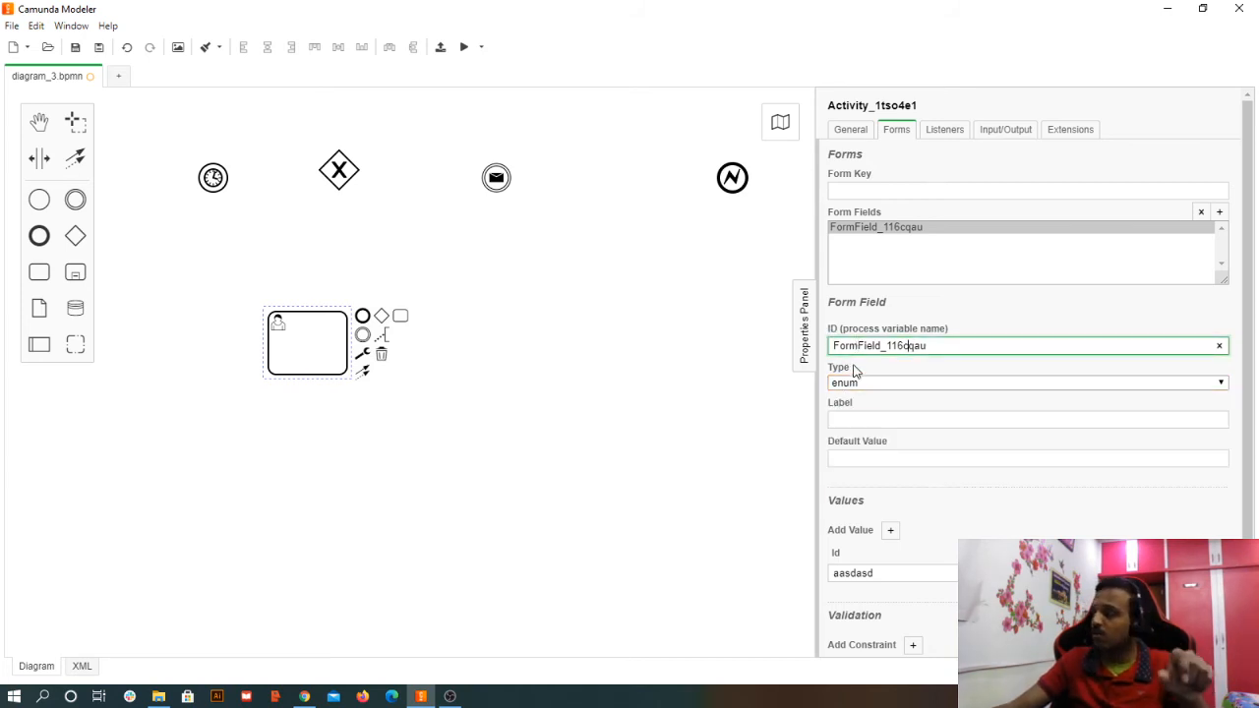
{"action": "left_click", "coordinate": [859, 407]}
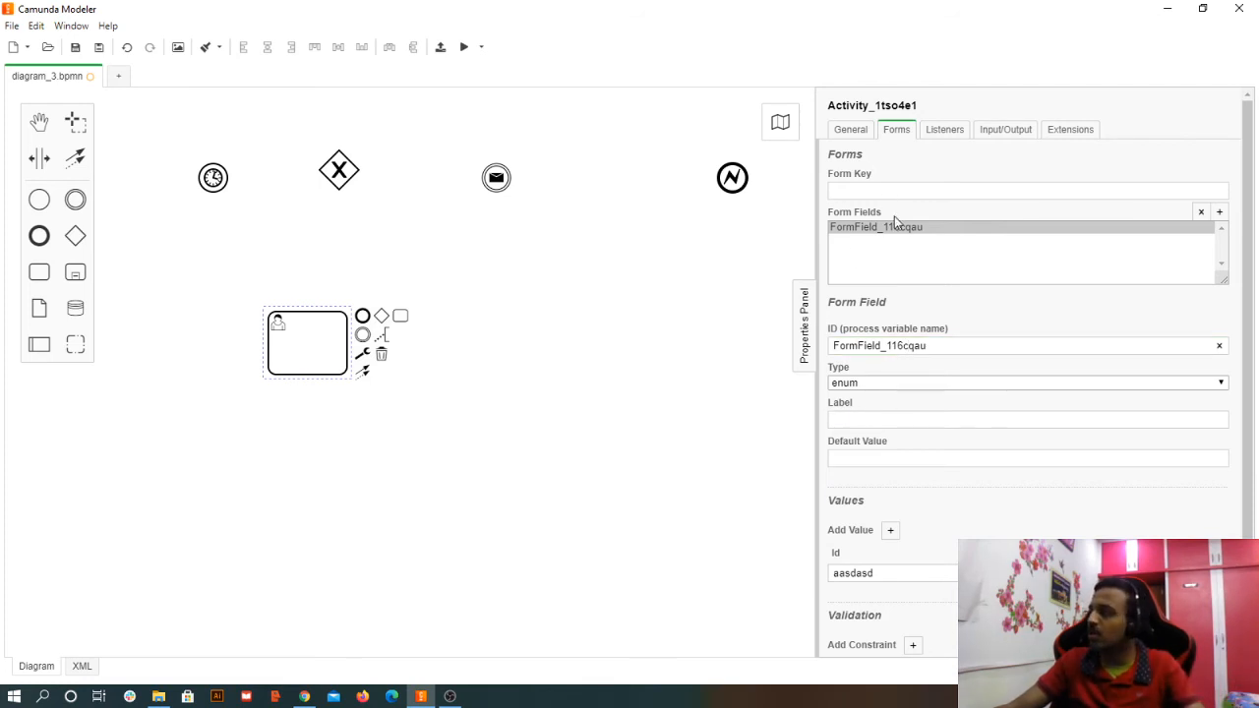
{"action": "left_click", "coordinate": [851, 130]}
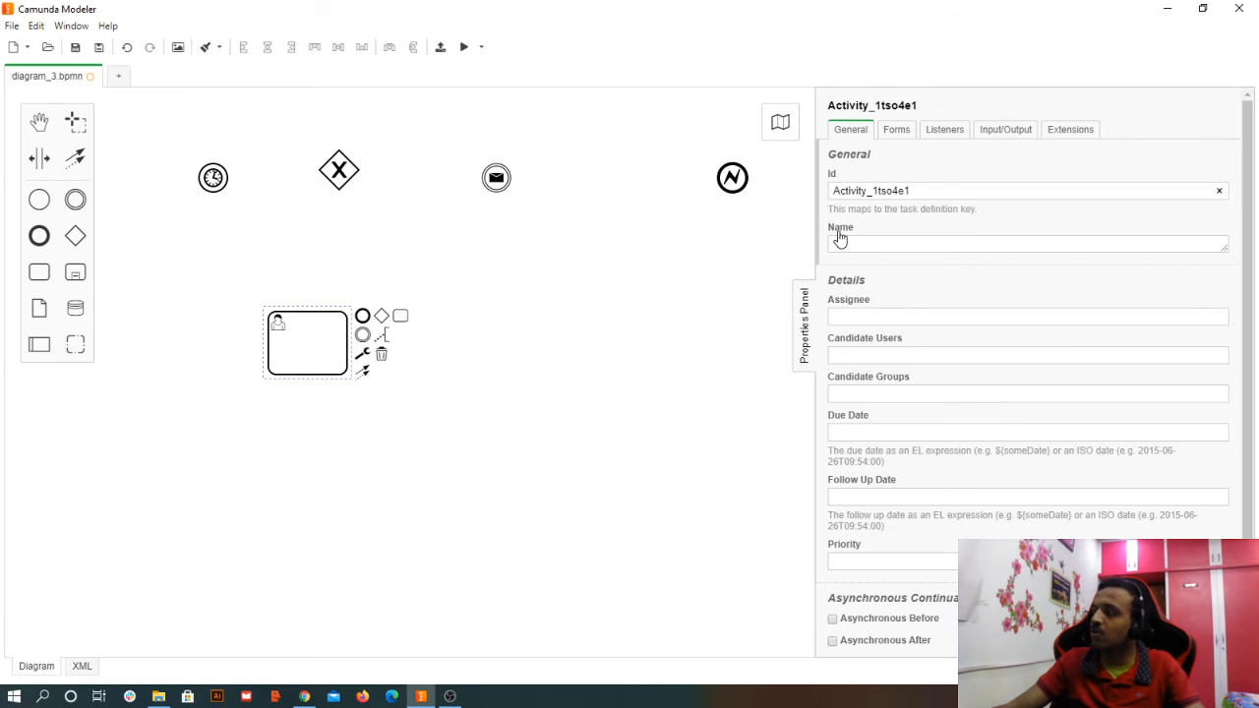
- Set the default value of the user task's enum form field to the expression ${adabkjda}
{"action": "left_click", "coordinate": [541, 366]}
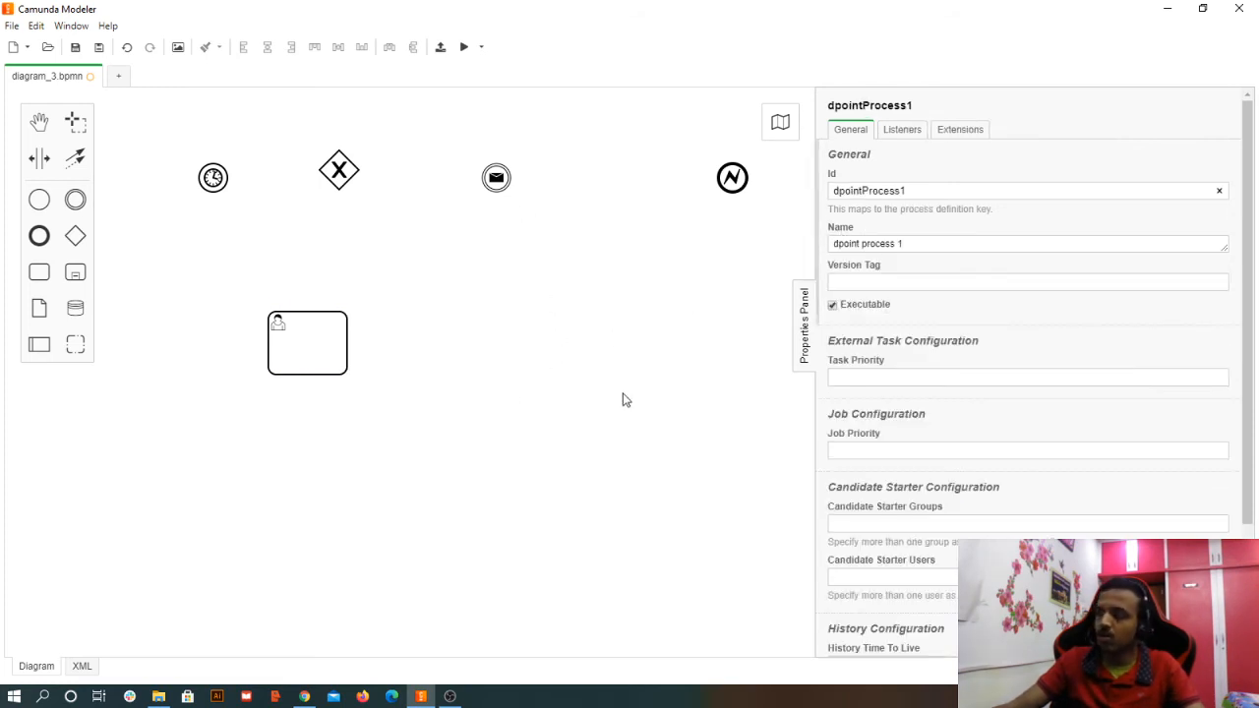
{"action": "left_click", "coordinate": [309, 368]}
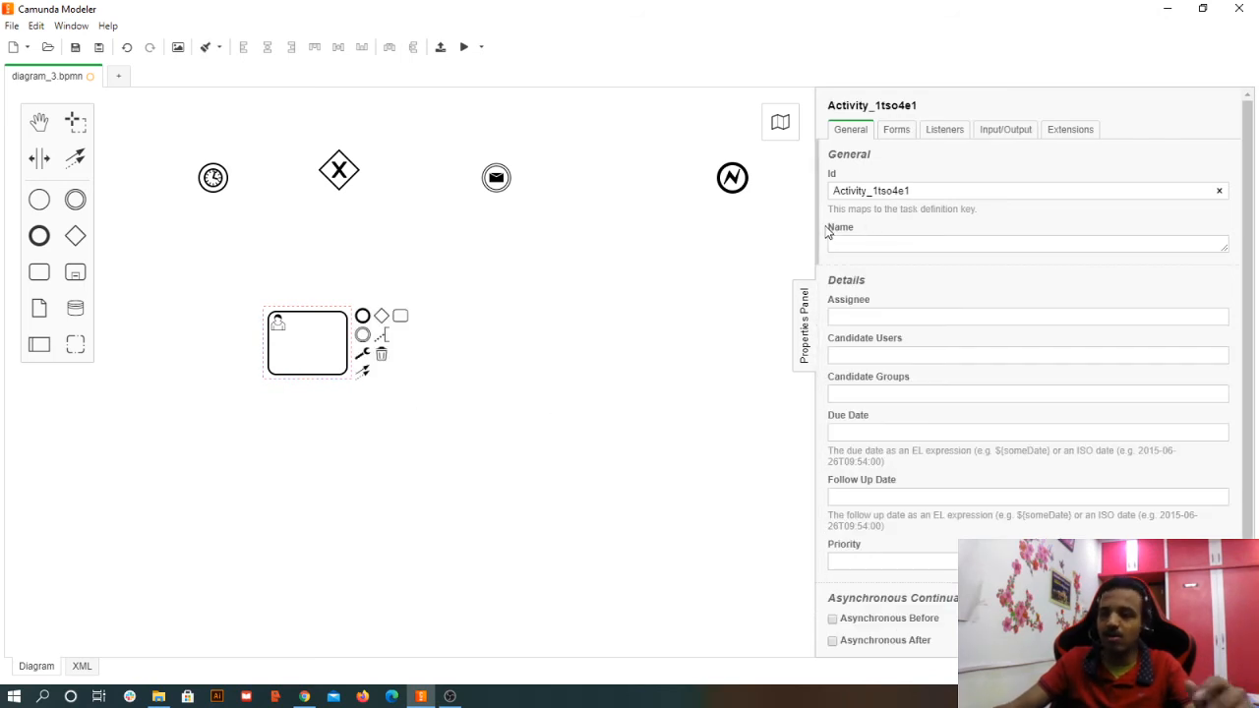
{"action": "left_click", "coordinate": [887, 128]}
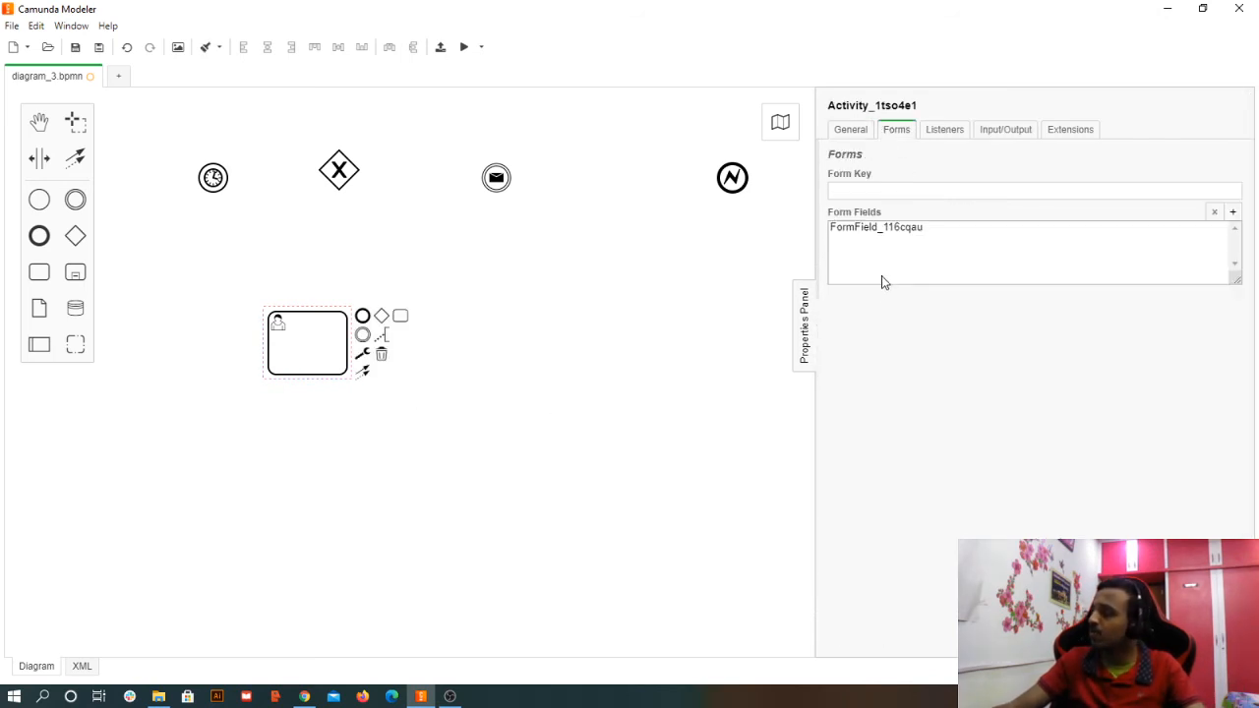
{"action": "left_click", "coordinate": [878, 228]}
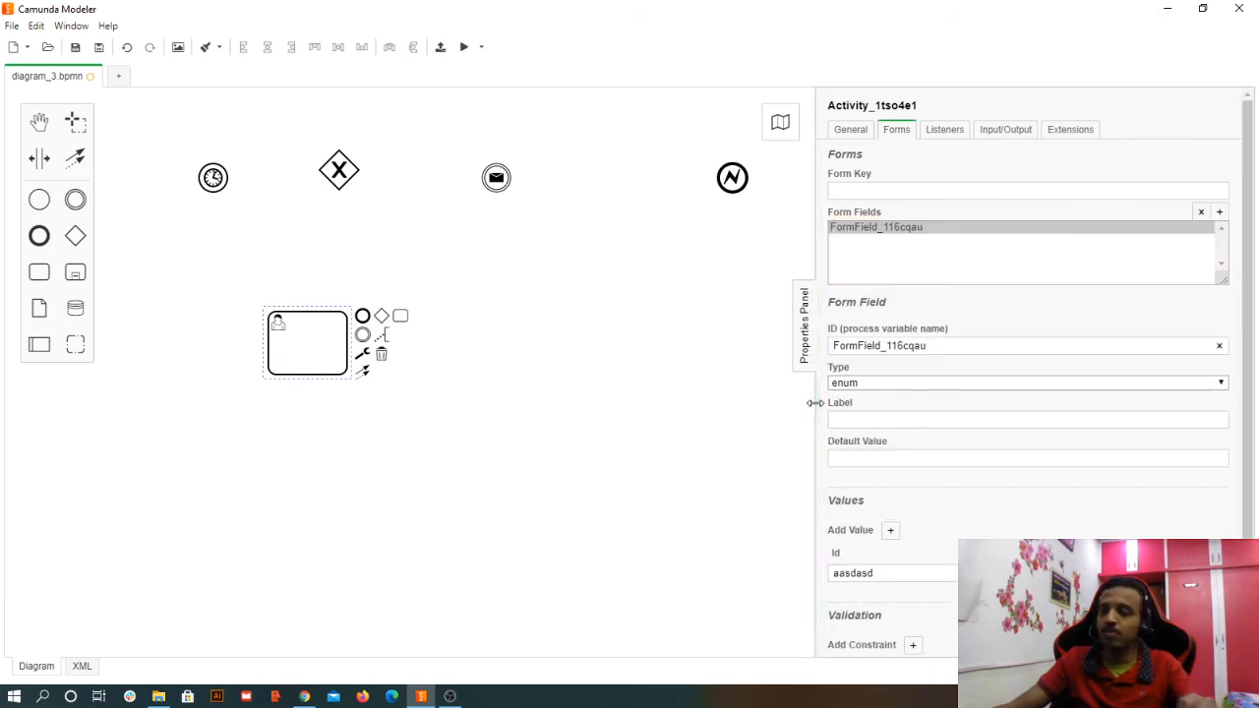
{"action": "left_click", "coordinate": [977, 423]}
{"action": "left_click", "coordinate": [883, 459]}
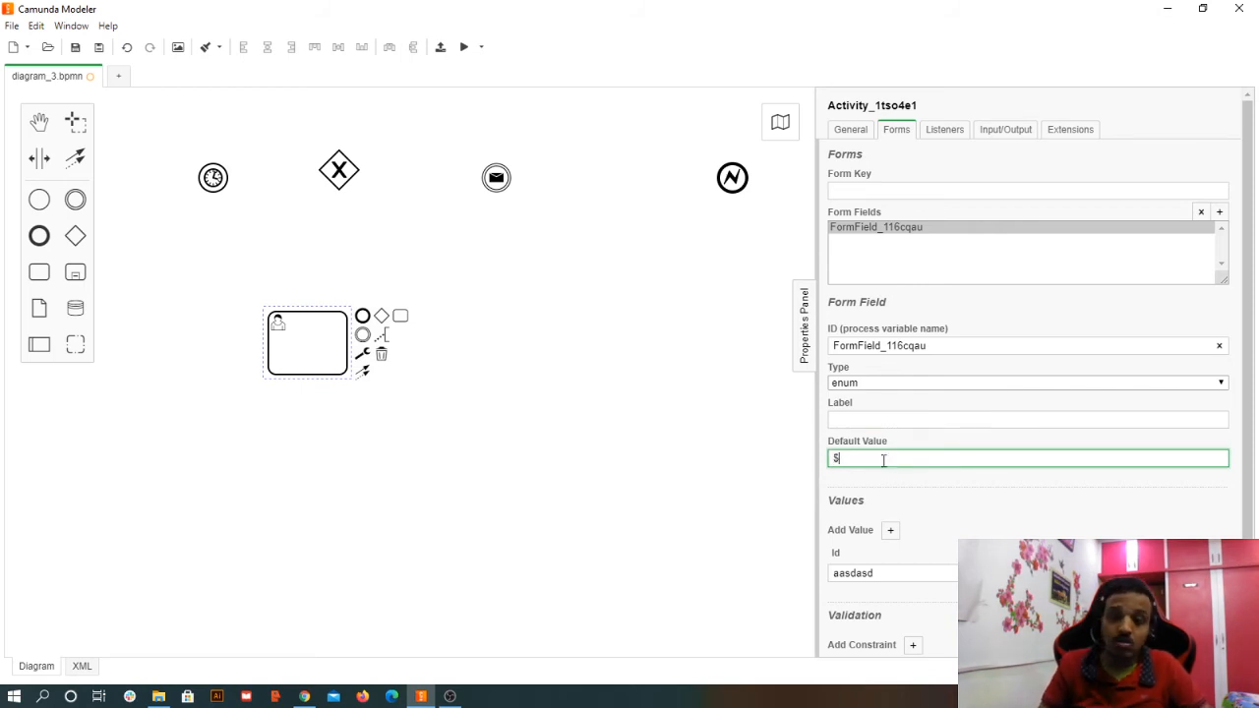
{"action": "type", "text": "${adabkjda"}
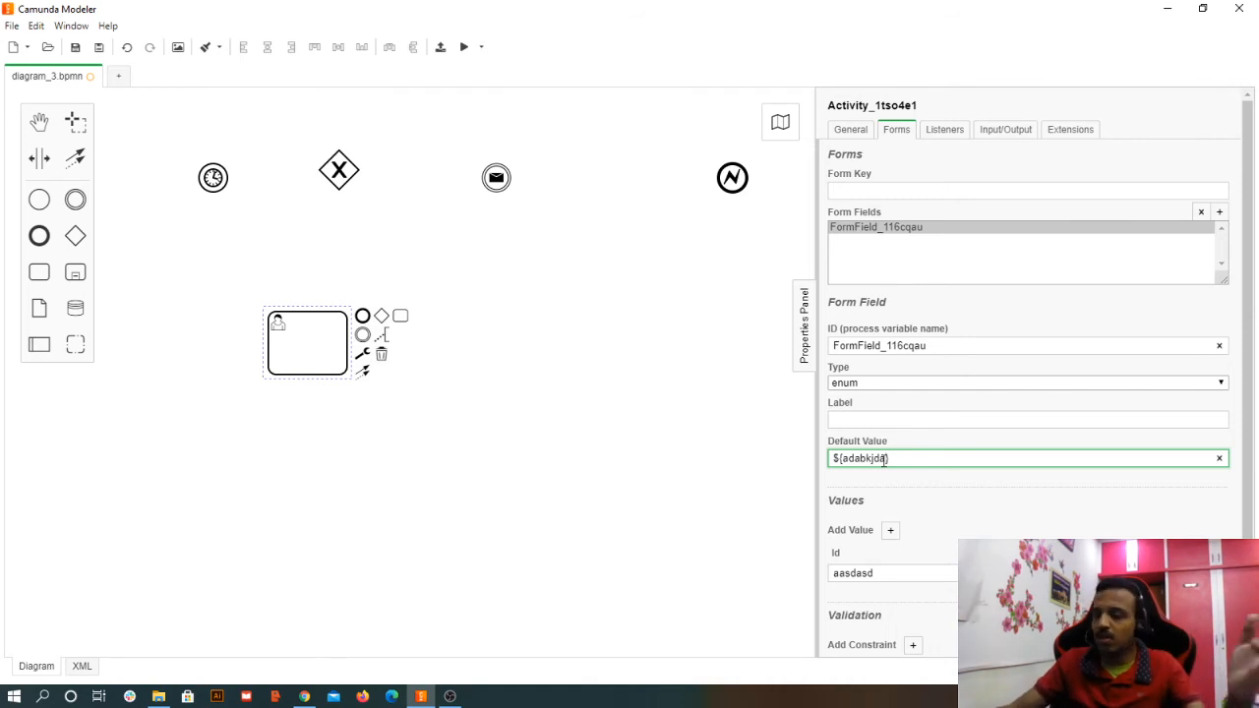
{"action": "left_click_drag", "start_coordinate": [901, 459], "coordinate": [806, 469]}
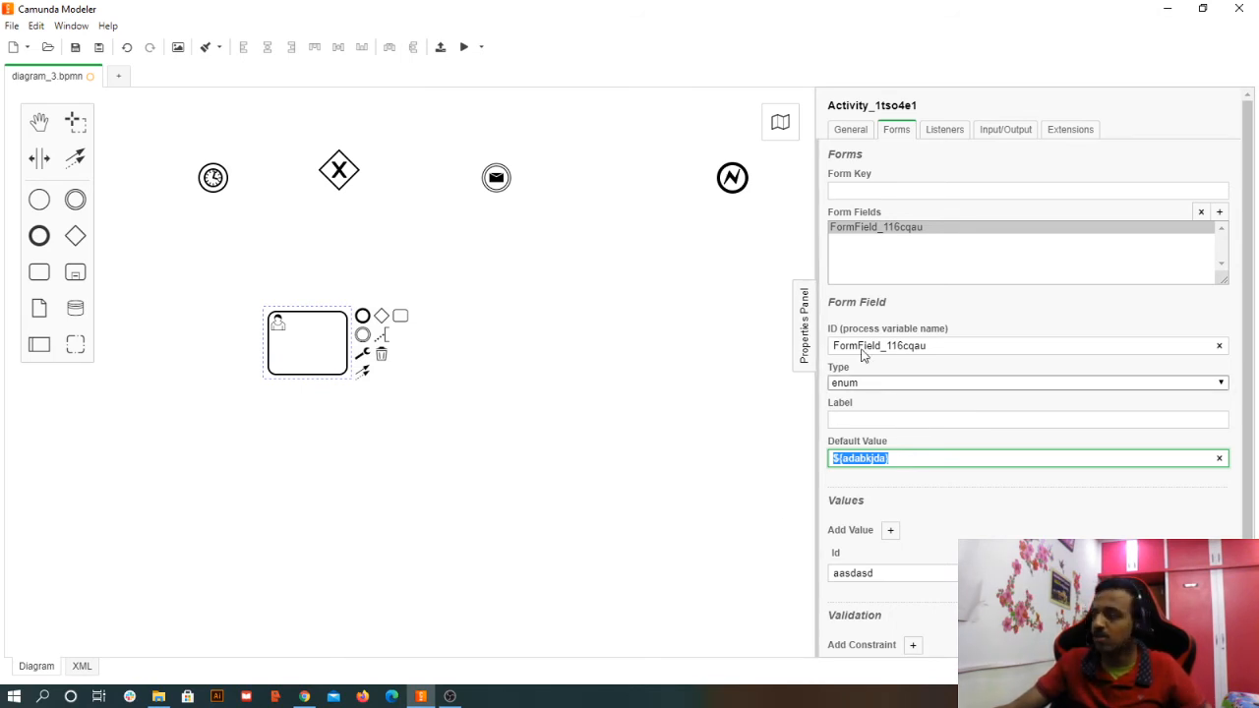
- Compare the user task's execution and task listener settings with the listeners of the process
{"action": "left_click", "coordinate": [939, 134]}
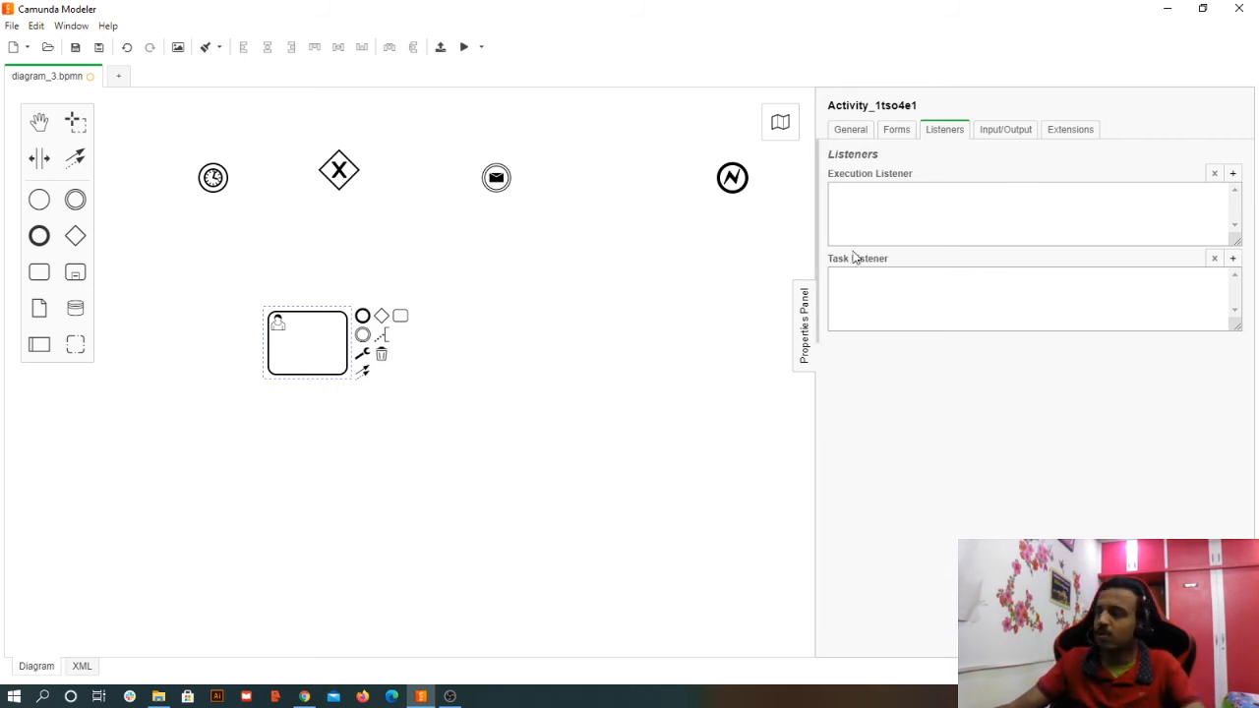
{"action": "left_click", "coordinate": [662, 297]}
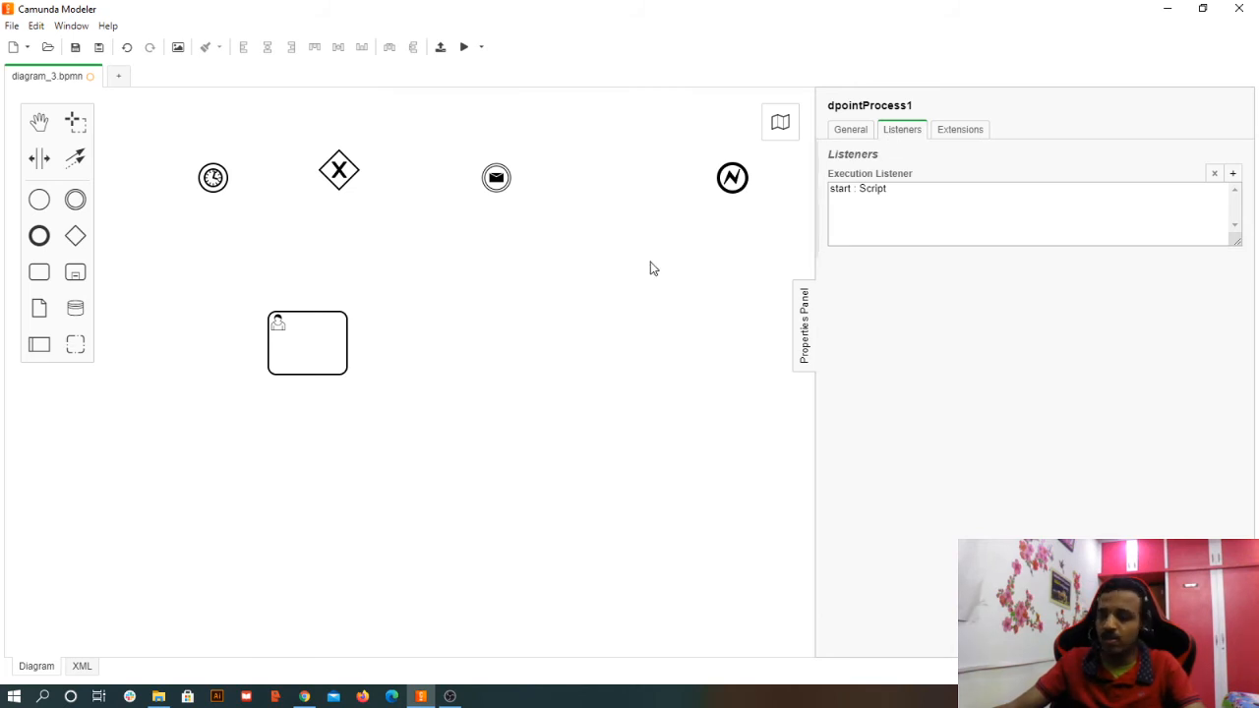
{"action": "left_click", "coordinate": [332, 354]}
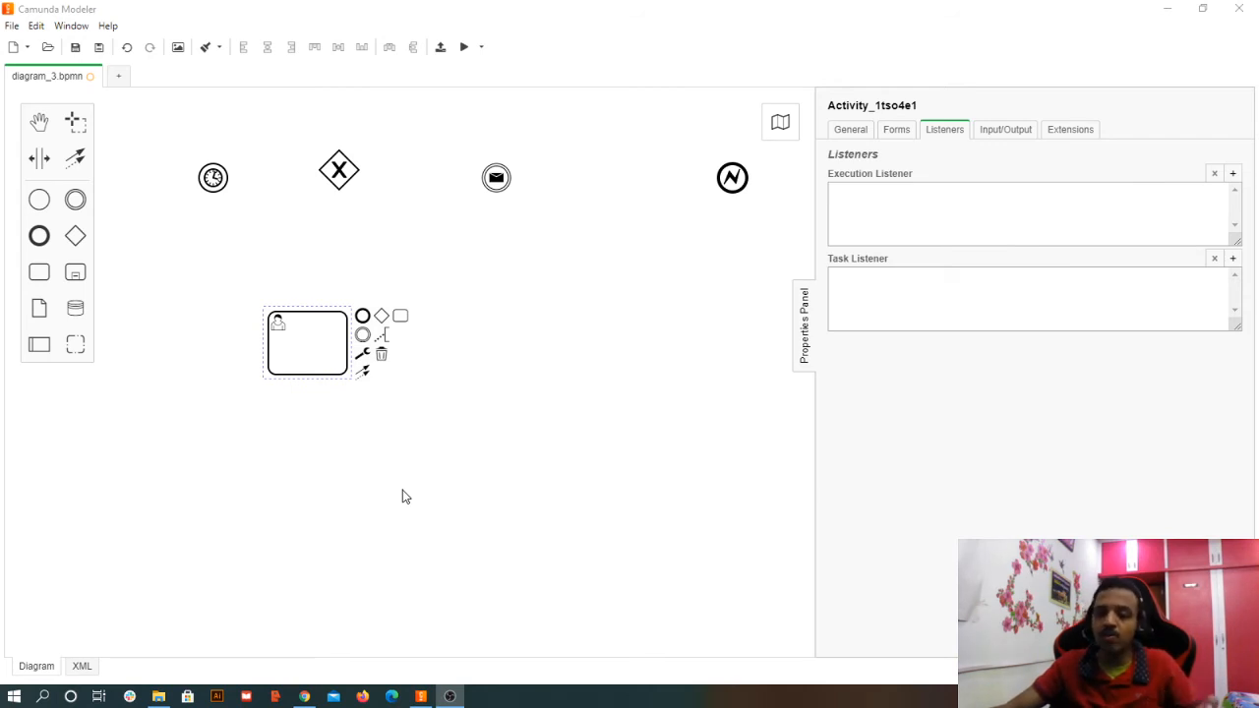
- Add an execution listener to the user task with Script as its listener type
{"action": "left_click", "coordinate": [1235, 177]}
{"action": "left_click", "coordinate": [890, 427]}
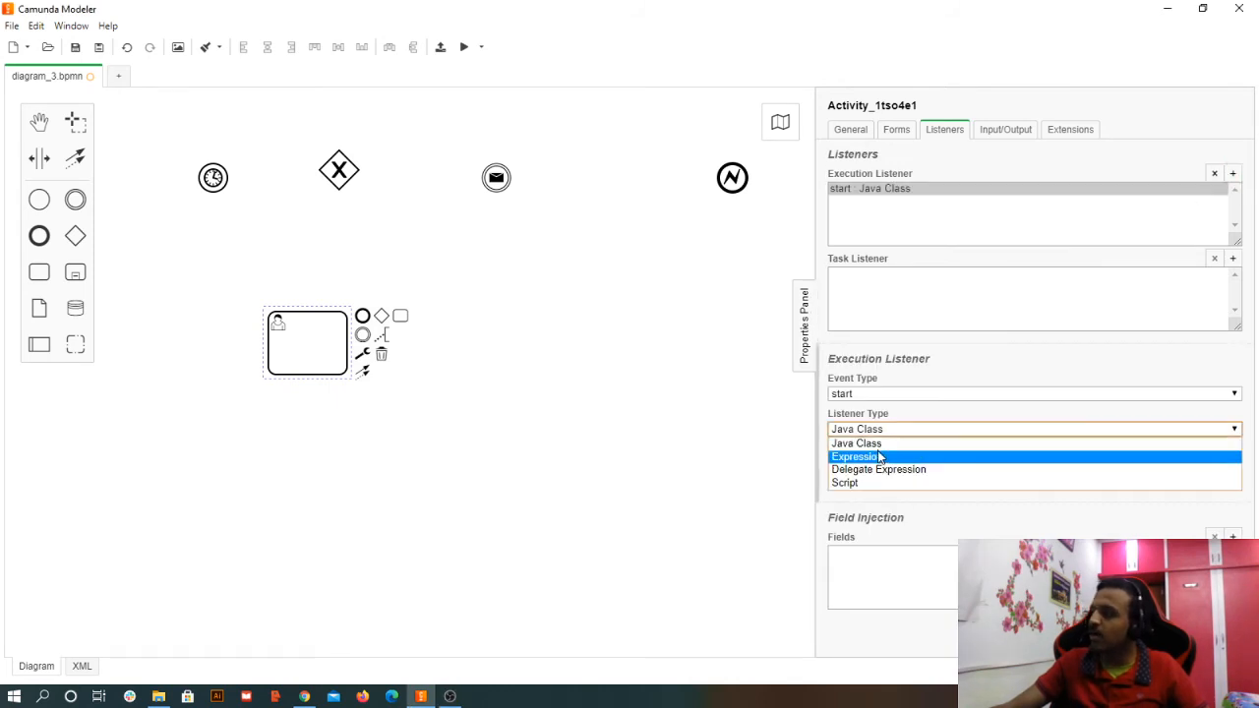
{"action": "left_click", "coordinate": [921, 484]}
{"action": "scroll", "coordinate": [922, 482], "scroll_direction": "down", "scroll_amount": 2}
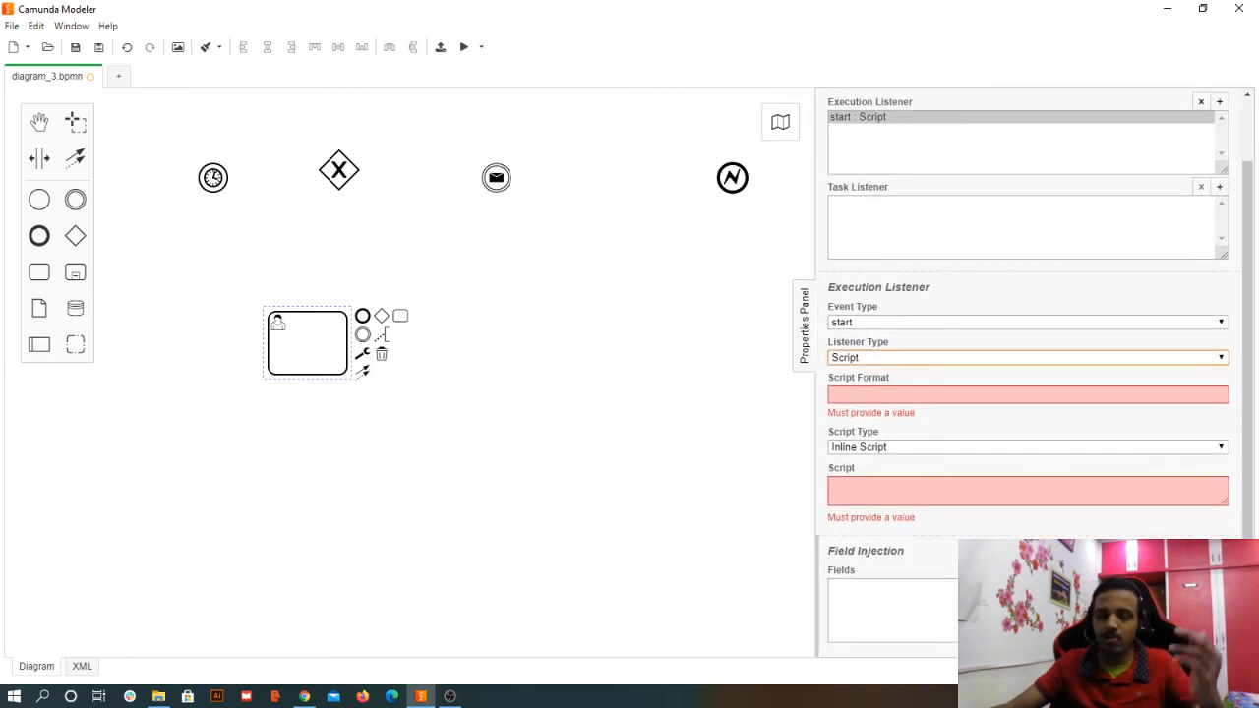
{"action": "scroll", "coordinate": [1003, 403], "scroll_direction": "up", "scroll_amount": 2}
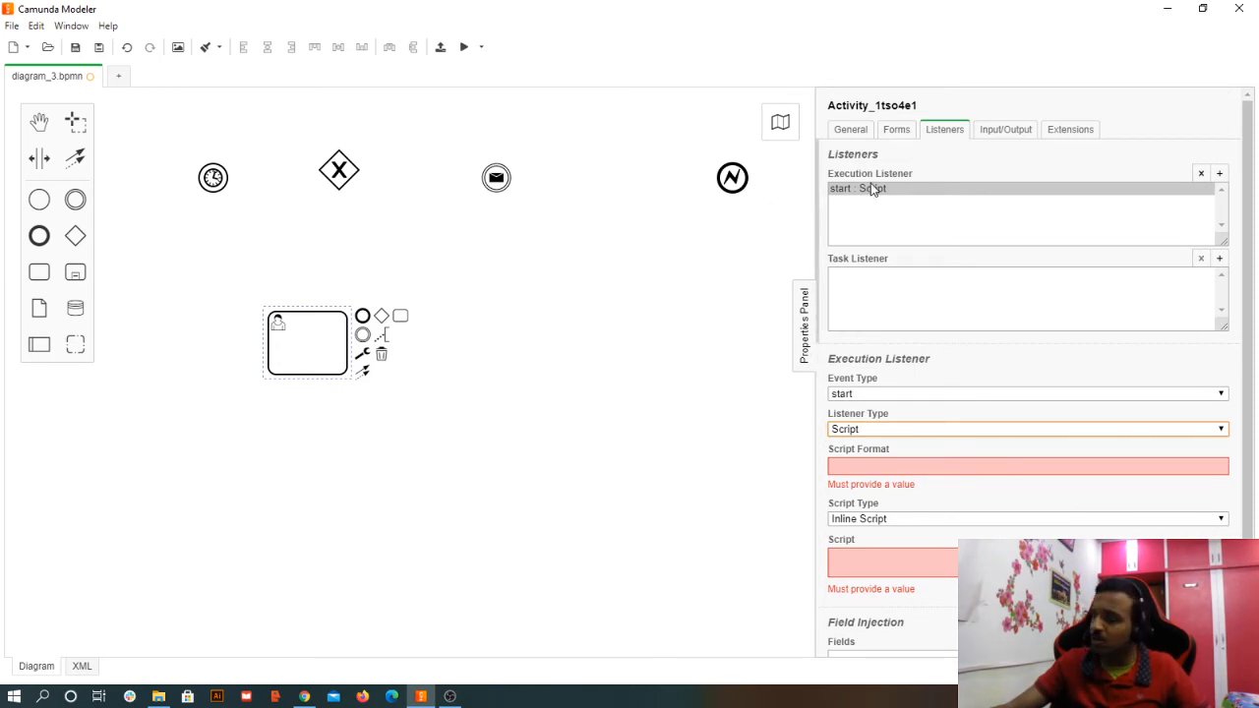
- Add a task listener to the user task and look at its available event types
{"action": "left_click", "coordinate": [1220, 257]}
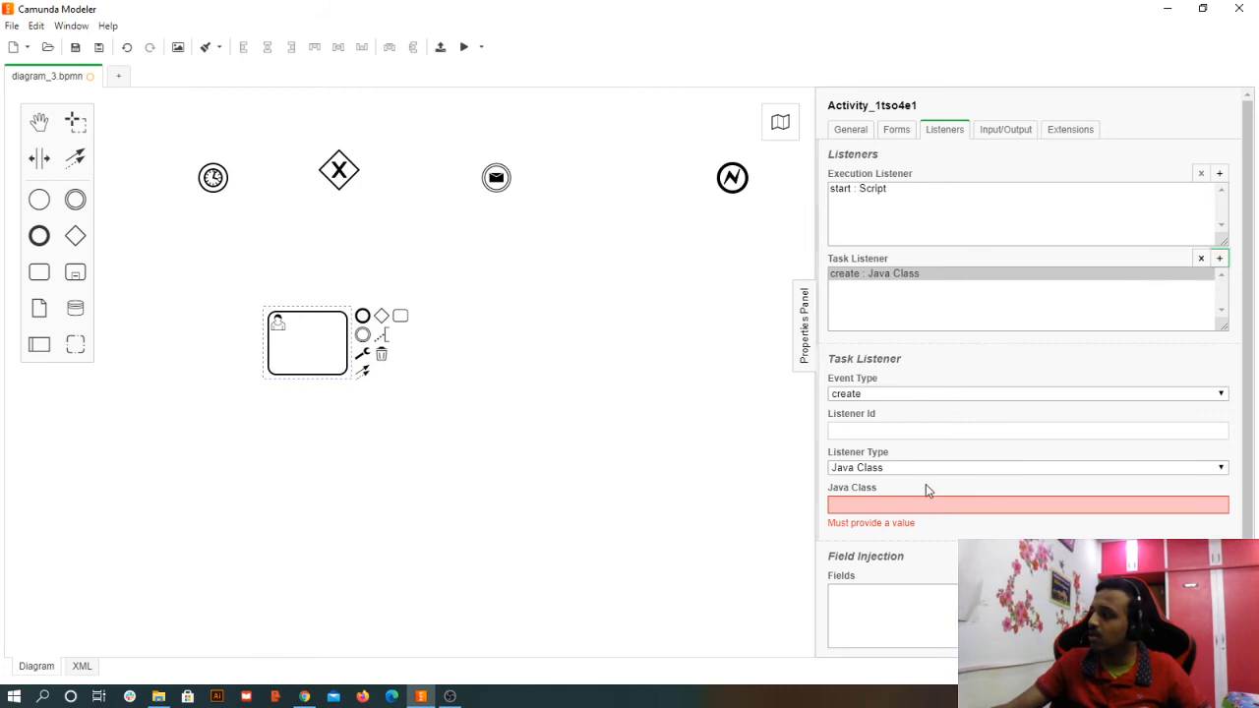
{"action": "left_click", "coordinate": [893, 396]}
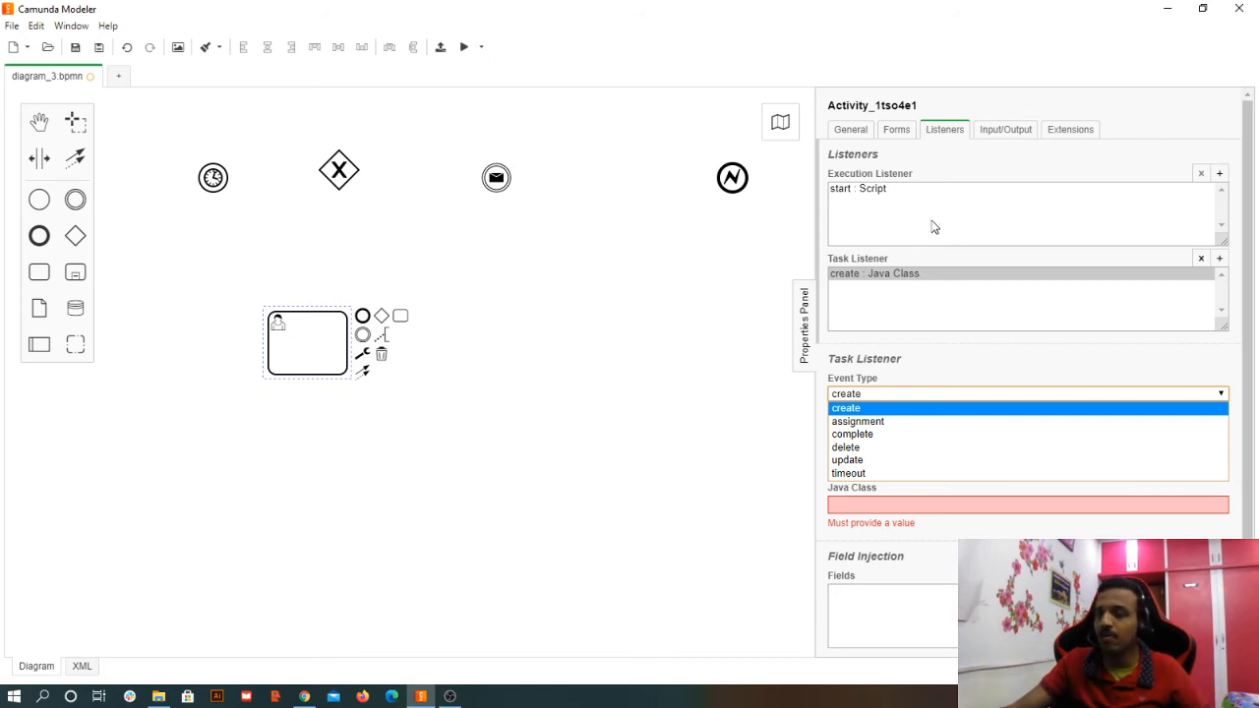
- Set the event type of the user task's execution listener to end
{"action": "left_click", "coordinate": [919, 189]}
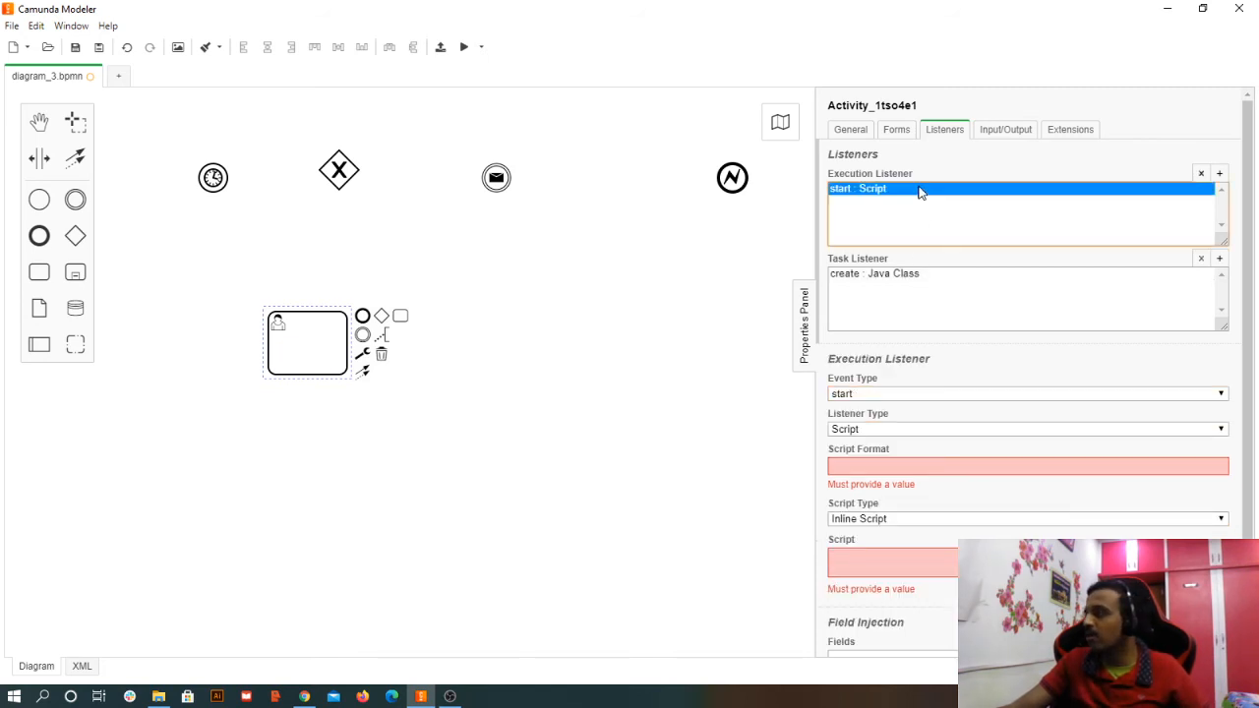
{"action": "left_click", "coordinate": [875, 394]}
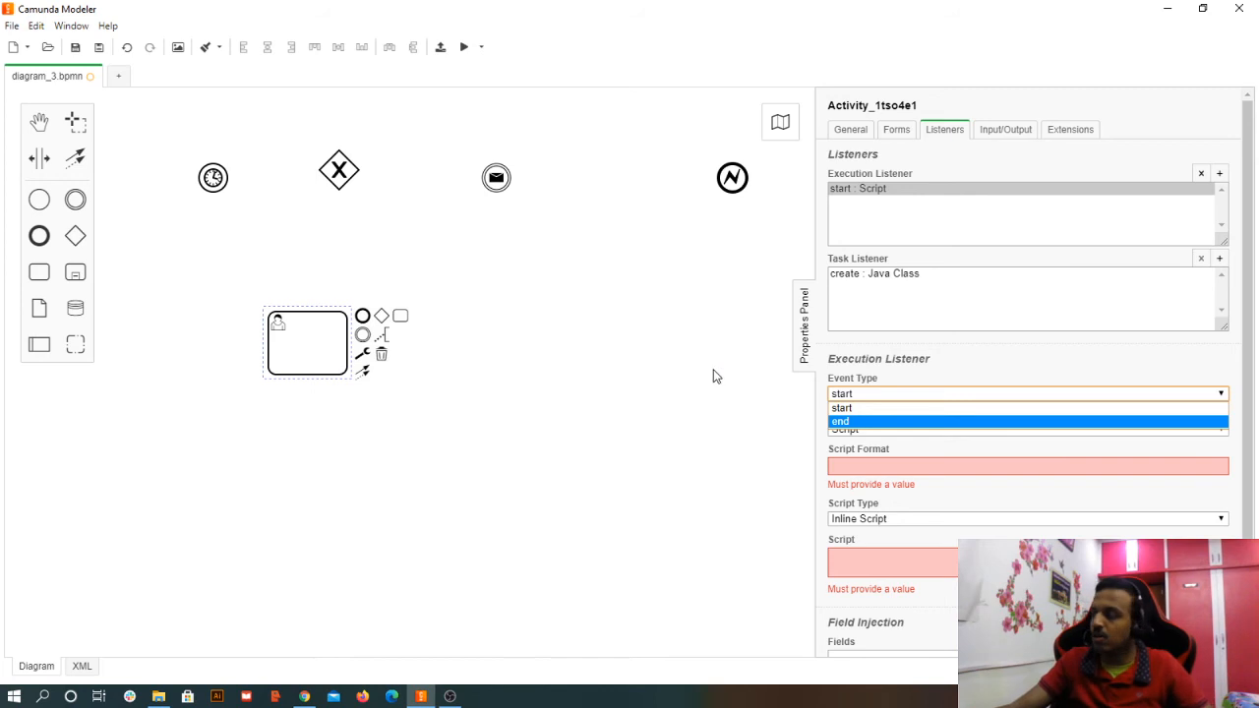
{"action": "left_click", "coordinate": [842, 408]}
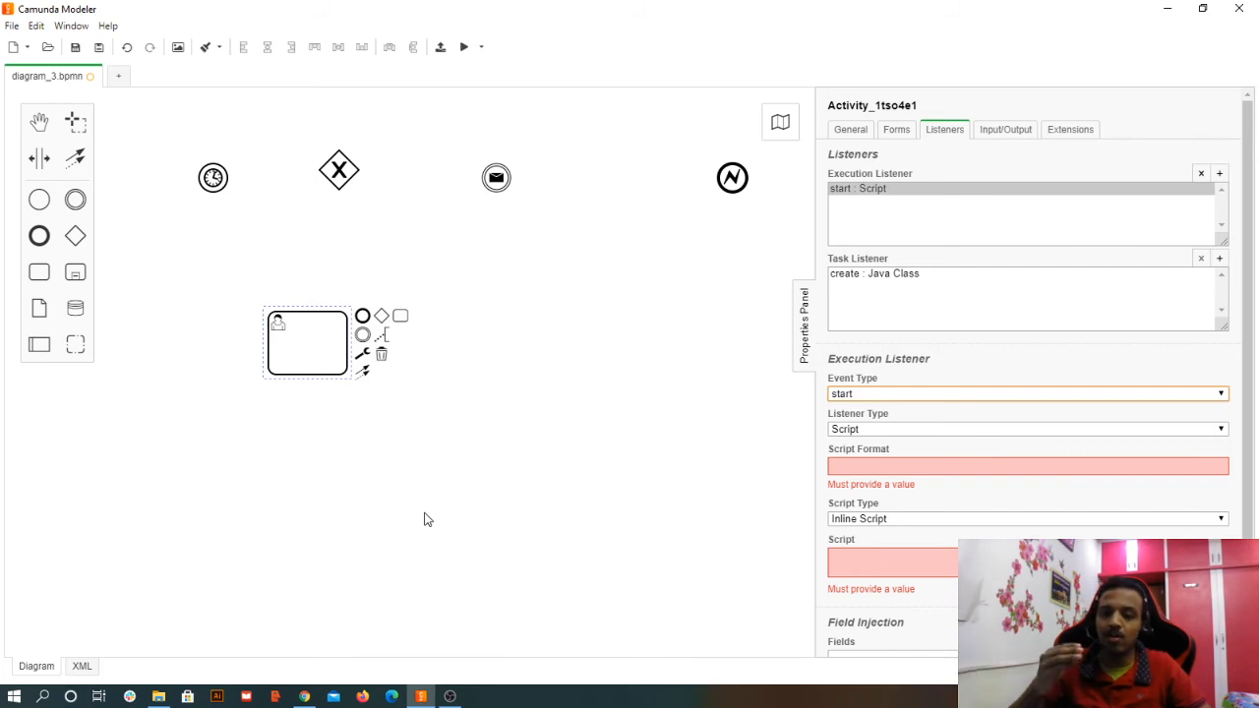
{"action": "left_click", "coordinate": [837, 395]}
{"action": "left_click", "coordinate": [850, 422]}
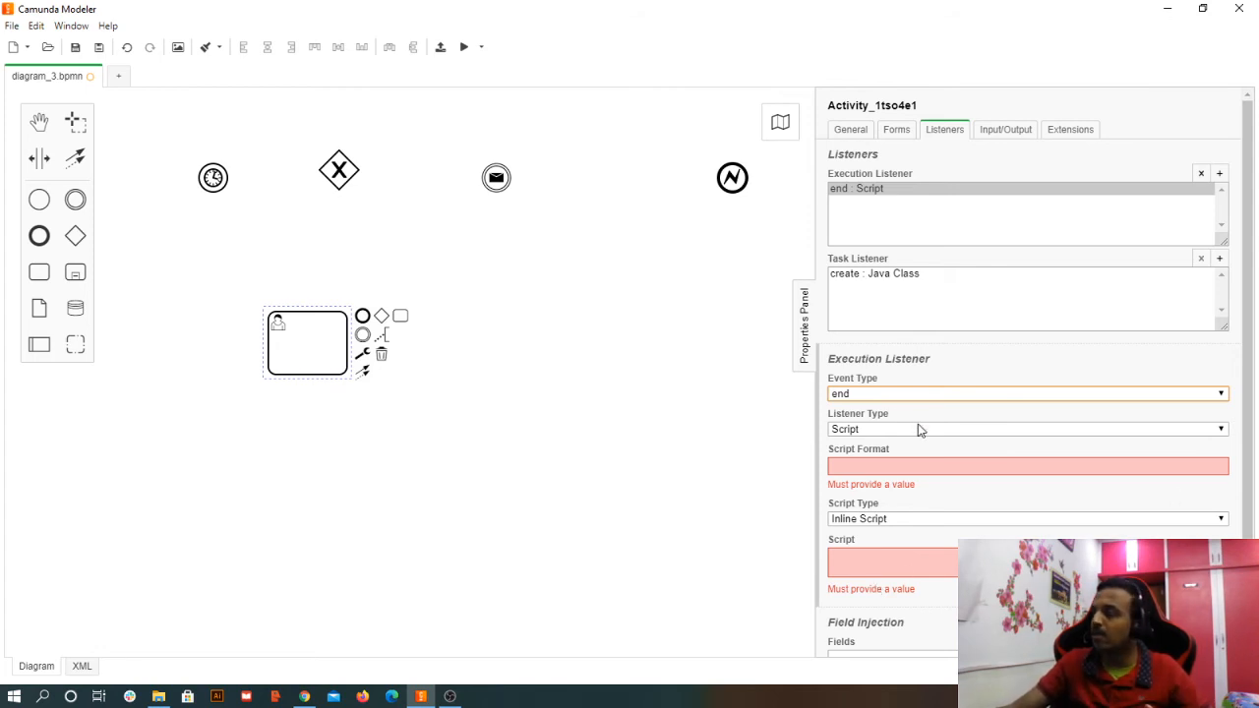
{"action": "left_click", "coordinate": [869, 396]}
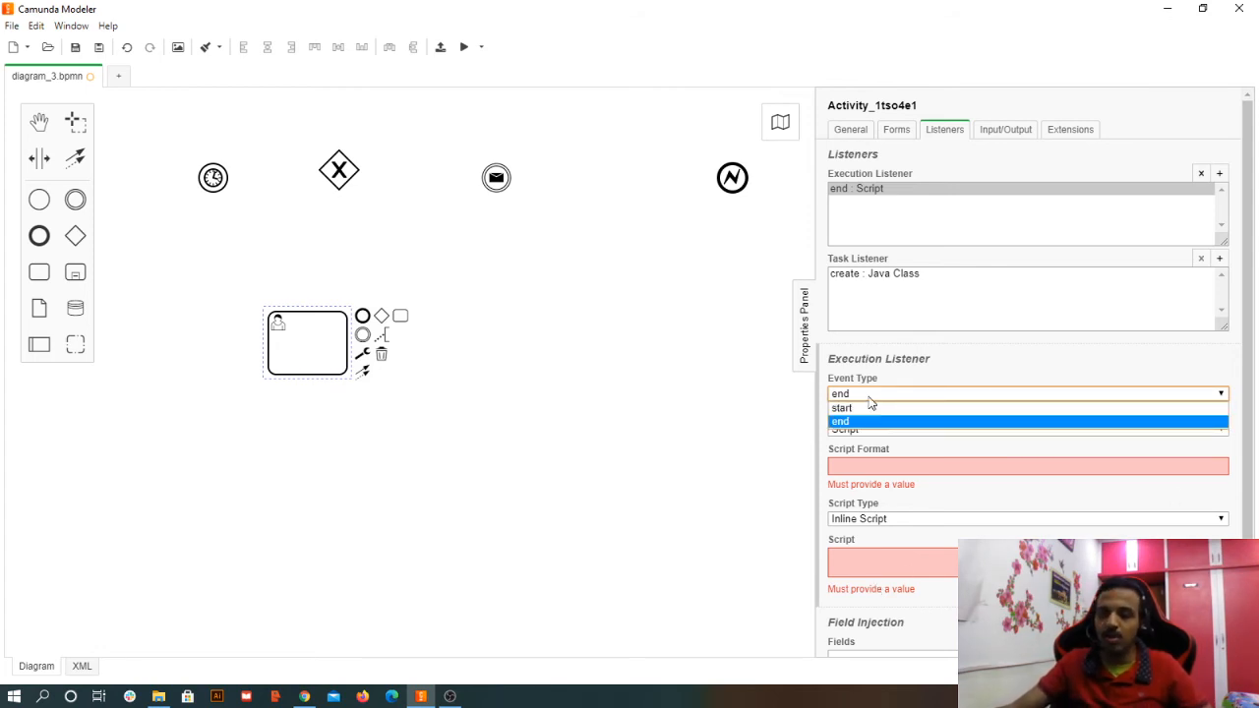
{"action": "left_click", "coordinate": [869, 398]}
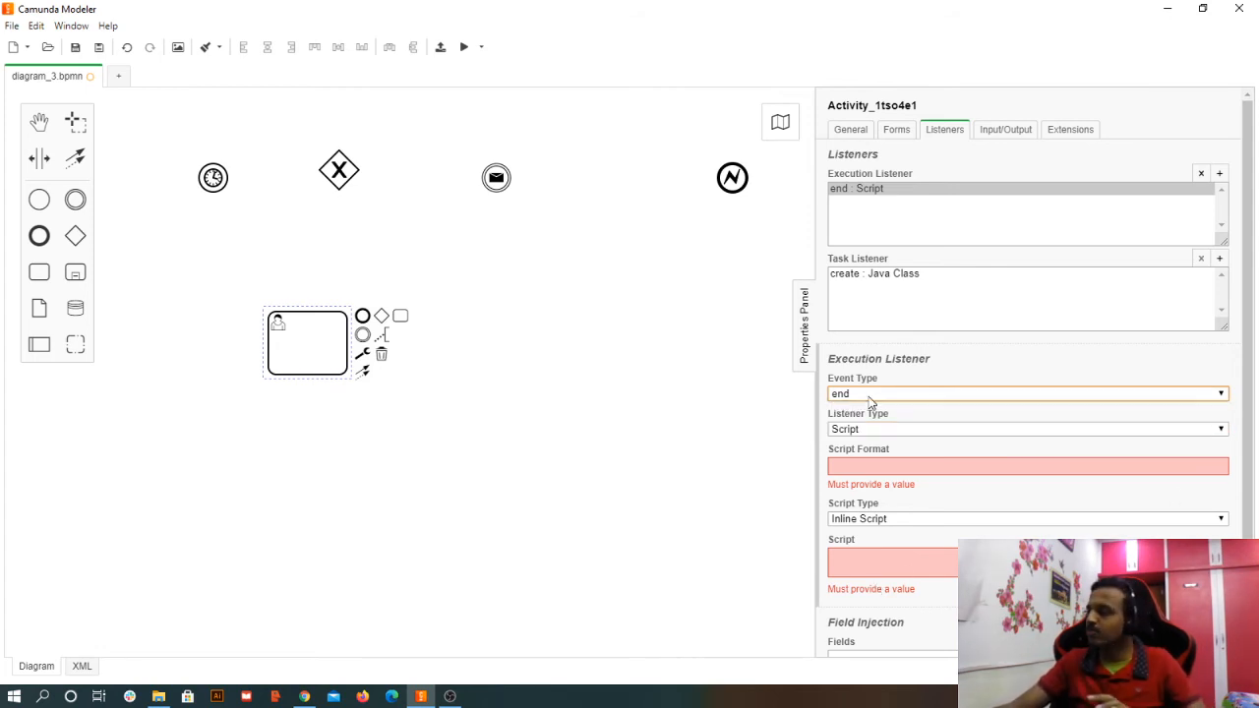
- Check the user task's input and output parameters, and convert it into a service task
{"action": "left_click", "coordinate": [981, 132]}
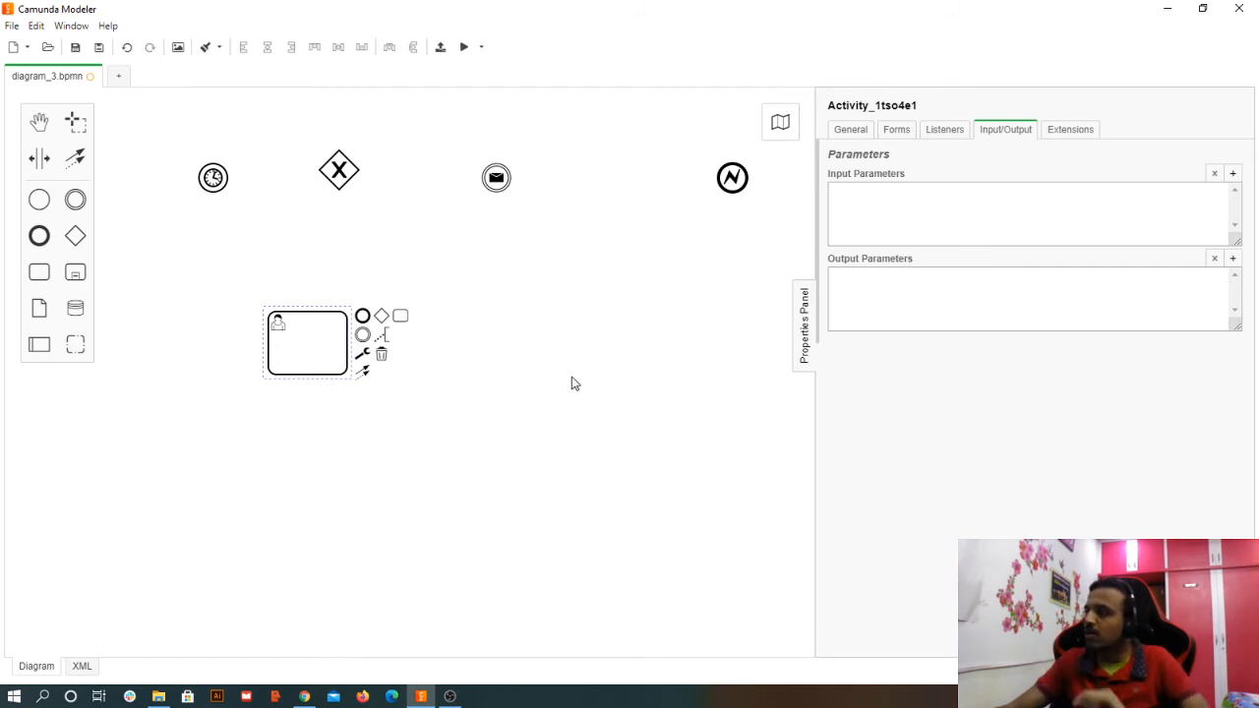
{"action": "left_click", "coordinate": [364, 353]}
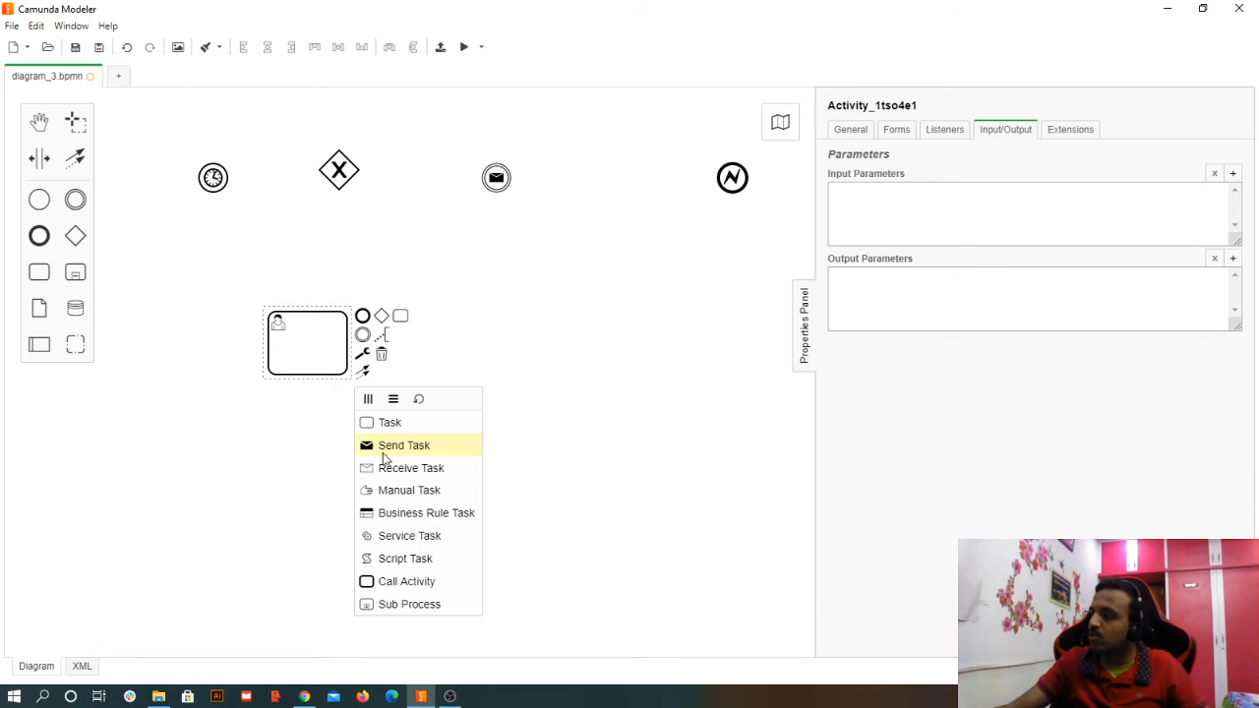
{"action": "left_click", "coordinate": [416, 546]}
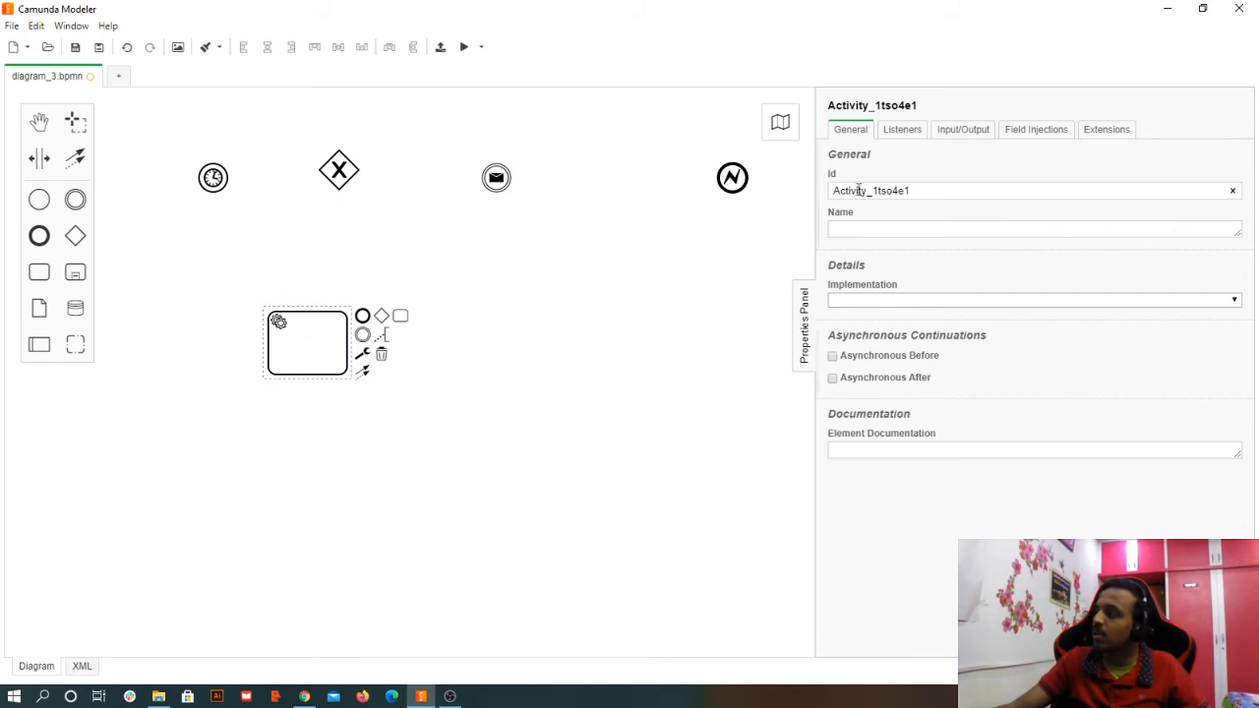
- Look through the service task's listener, input/output and extension settings
{"action": "left_click", "coordinate": [902, 130]}
{"action": "left_click", "coordinate": [959, 132]}
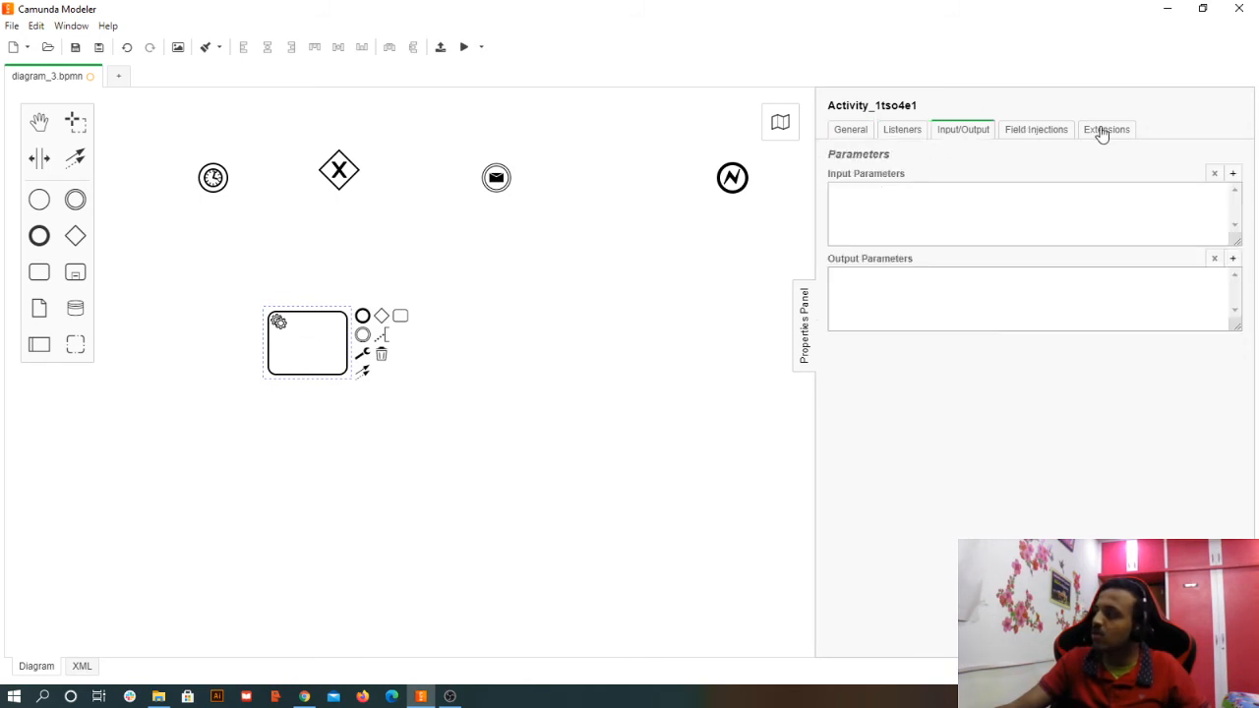
{"action": "left_click", "coordinate": [1103, 131]}
{"action": "left_click", "coordinate": [863, 135]}
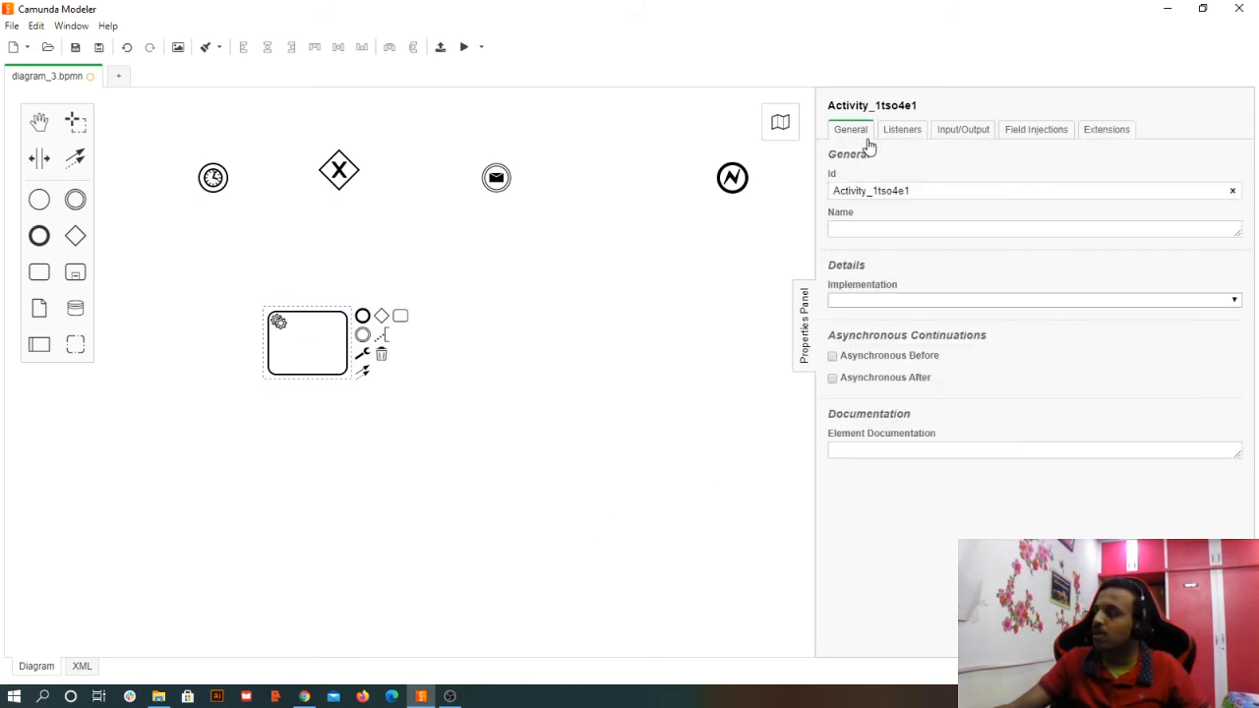
- Try Connector and Java Class as the service task's implementation, checking the settings offered for the Java class
{"action": "left_click", "coordinate": [870, 303]}
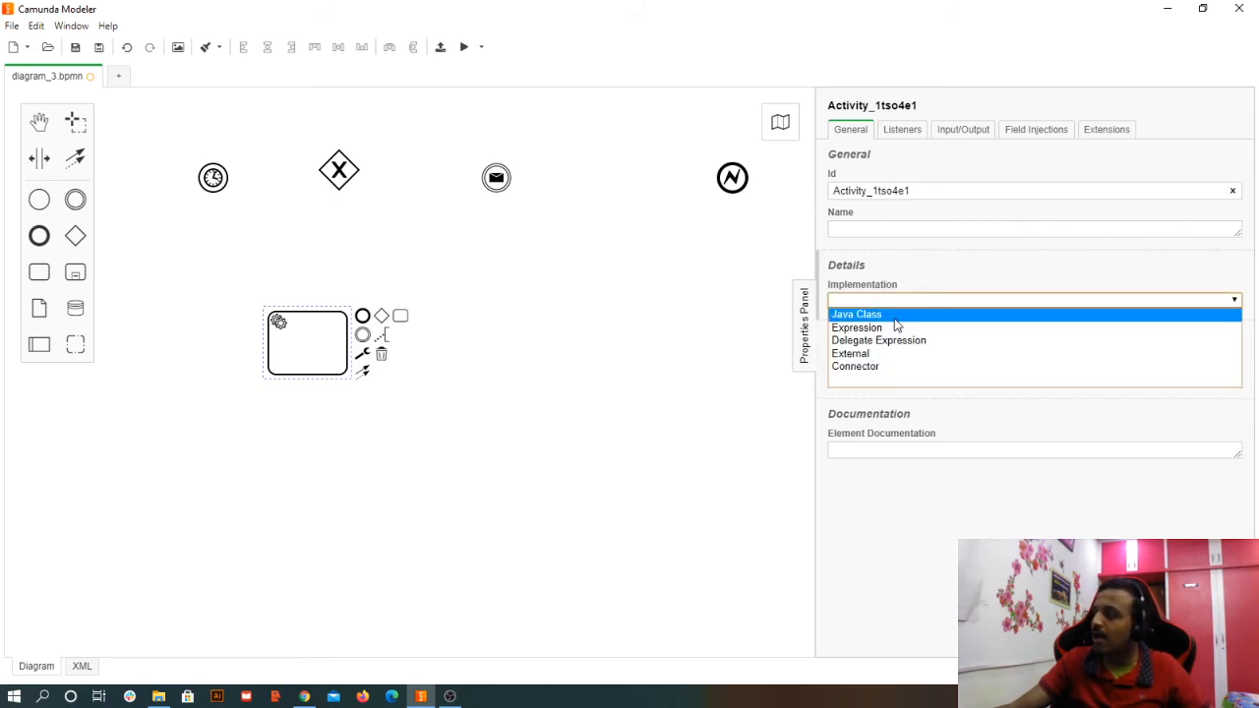
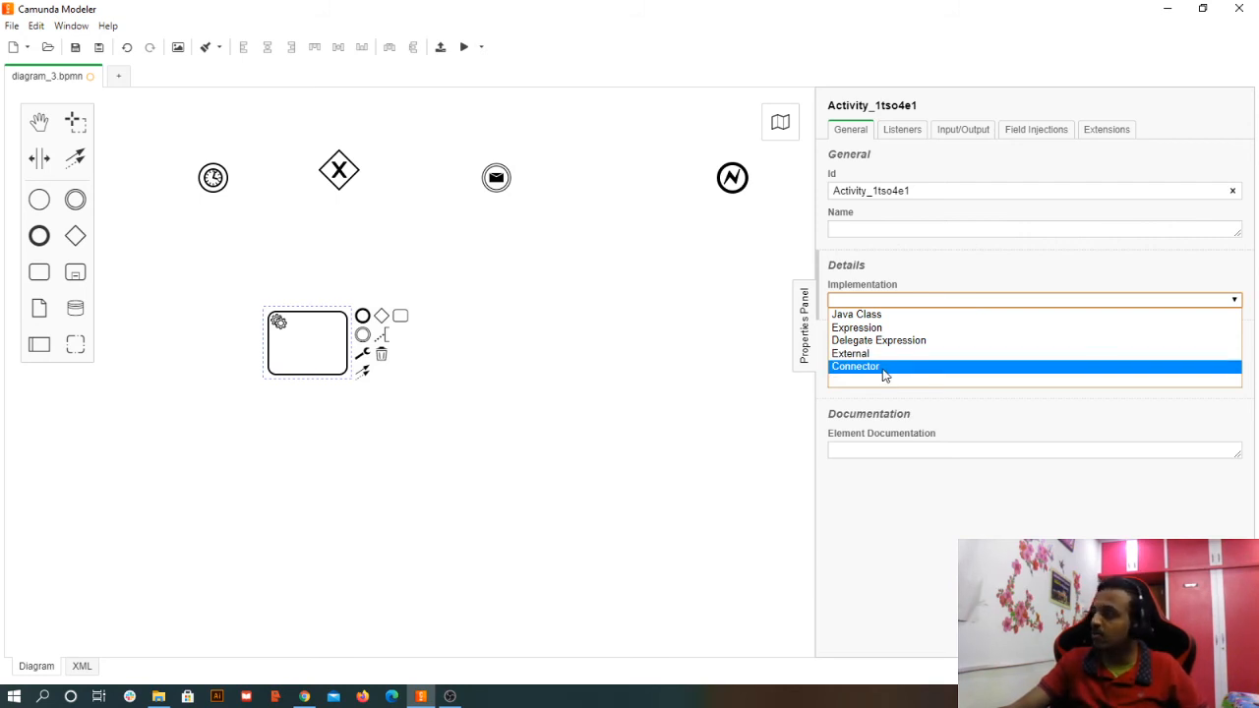
{"action": "left_click", "coordinate": [883, 366]}
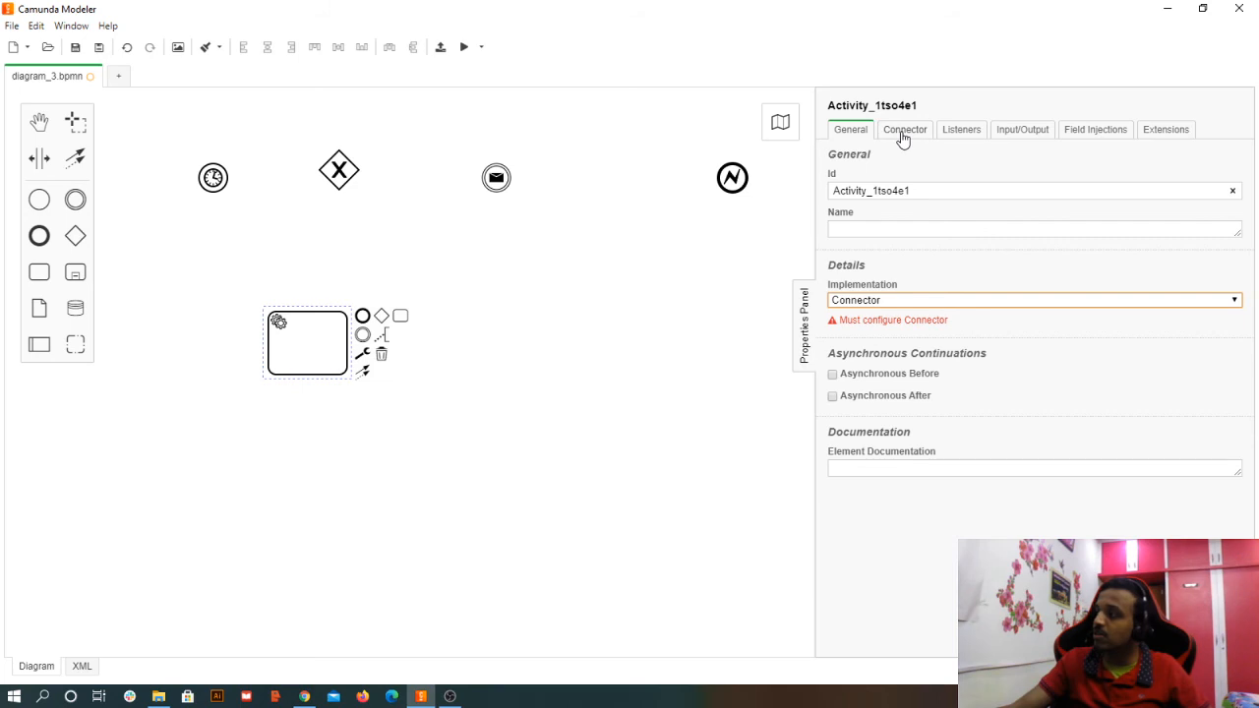
{"action": "left_click", "coordinate": [898, 300]}
{"action": "left_click", "coordinate": [891, 316]}
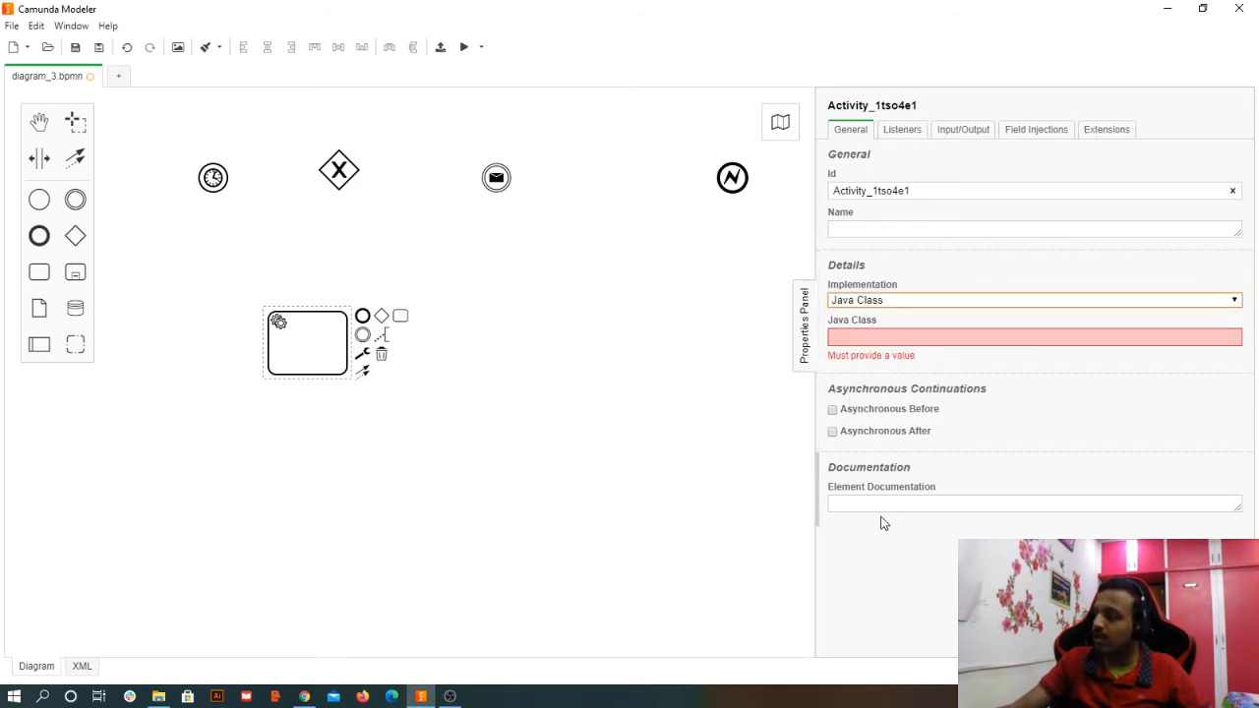
{"action": "left_click", "coordinate": [914, 143]}
{"action": "left_click", "coordinate": [1056, 138]}
{"action": "left_click", "coordinate": [851, 132]}
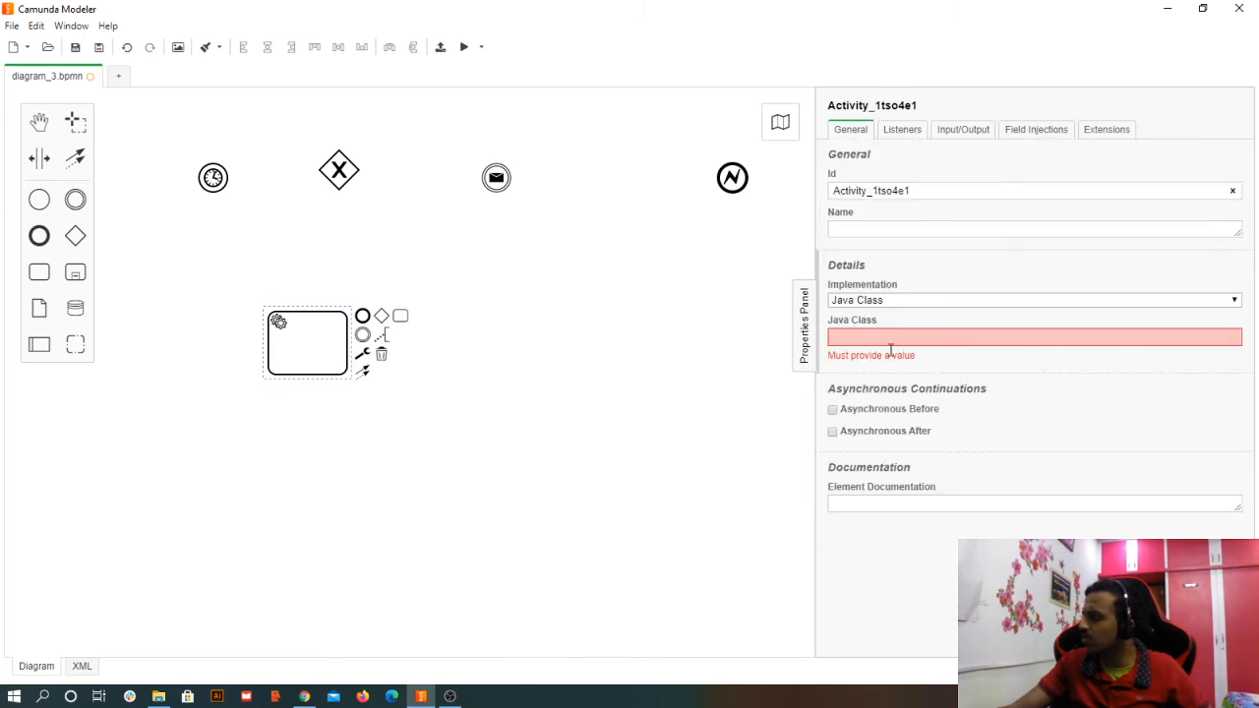
{"action": "left_click", "coordinate": [834, 337]}
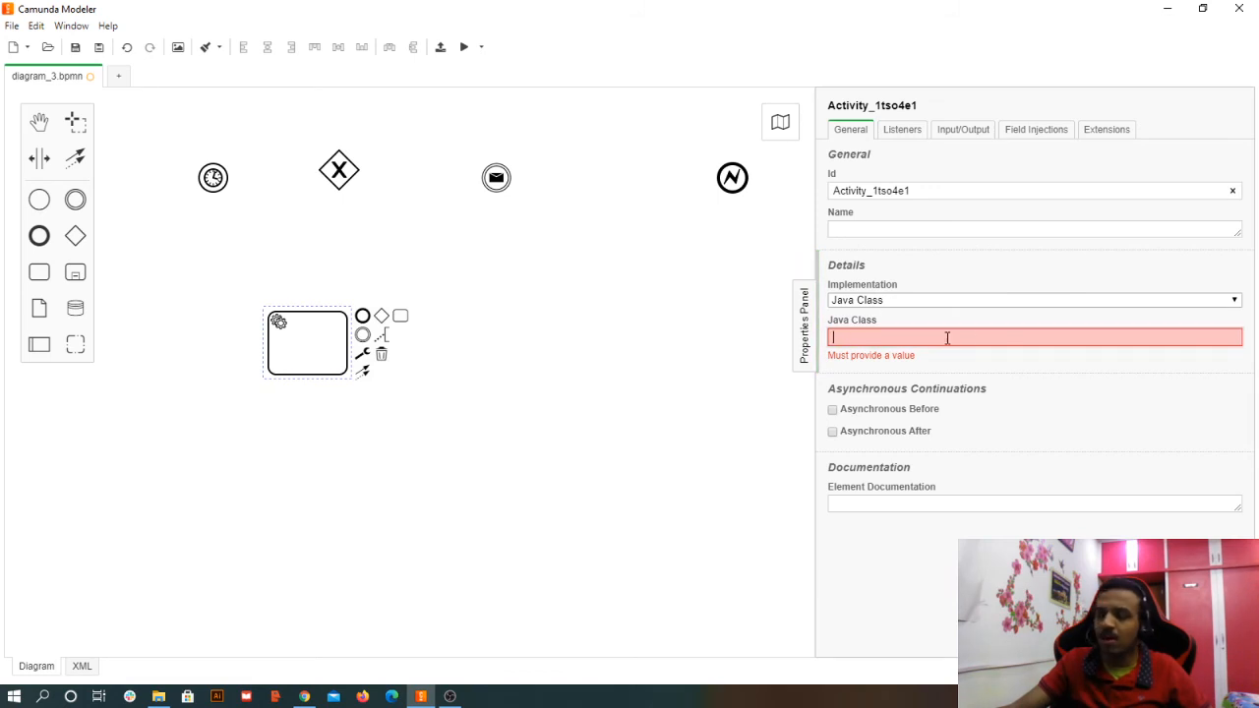
- Switch the service task's implementation through Expression and Delegate Expression to Connector
{"action": "left_click", "coordinate": [938, 301]}
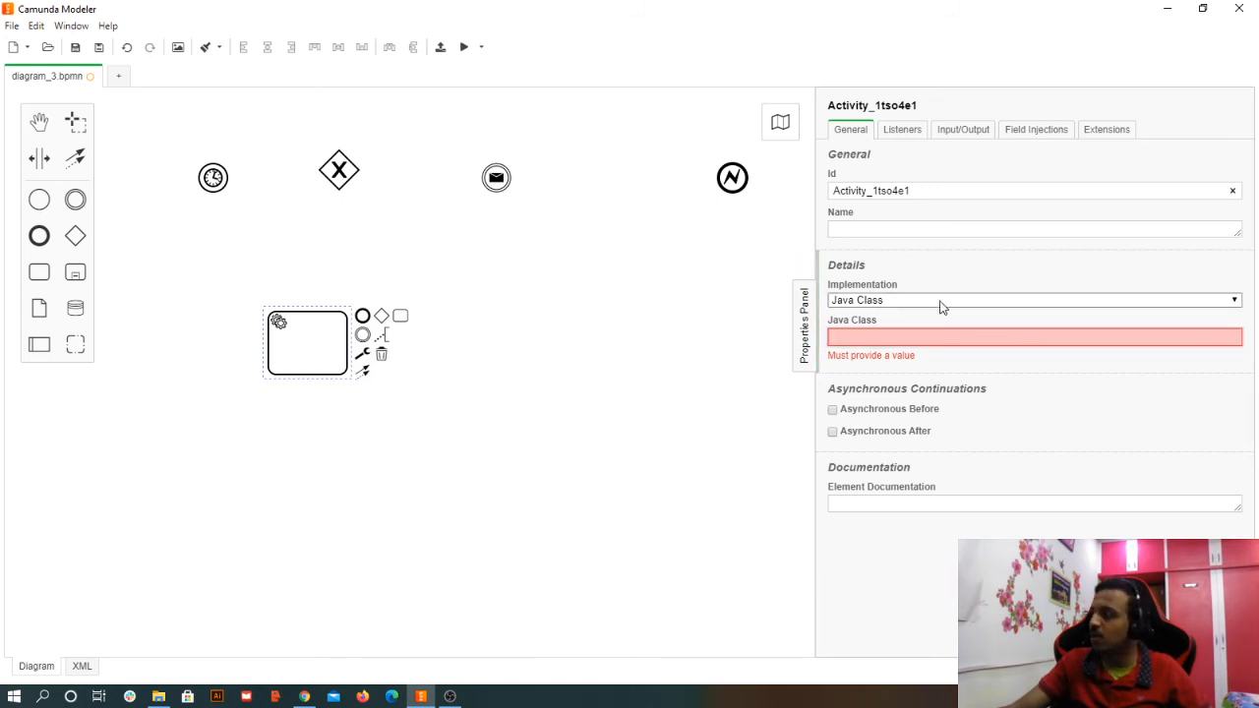
{"action": "left_click", "coordinate": [888, 323]}
{"action": "left_click", "coordinate": [898, 301]}
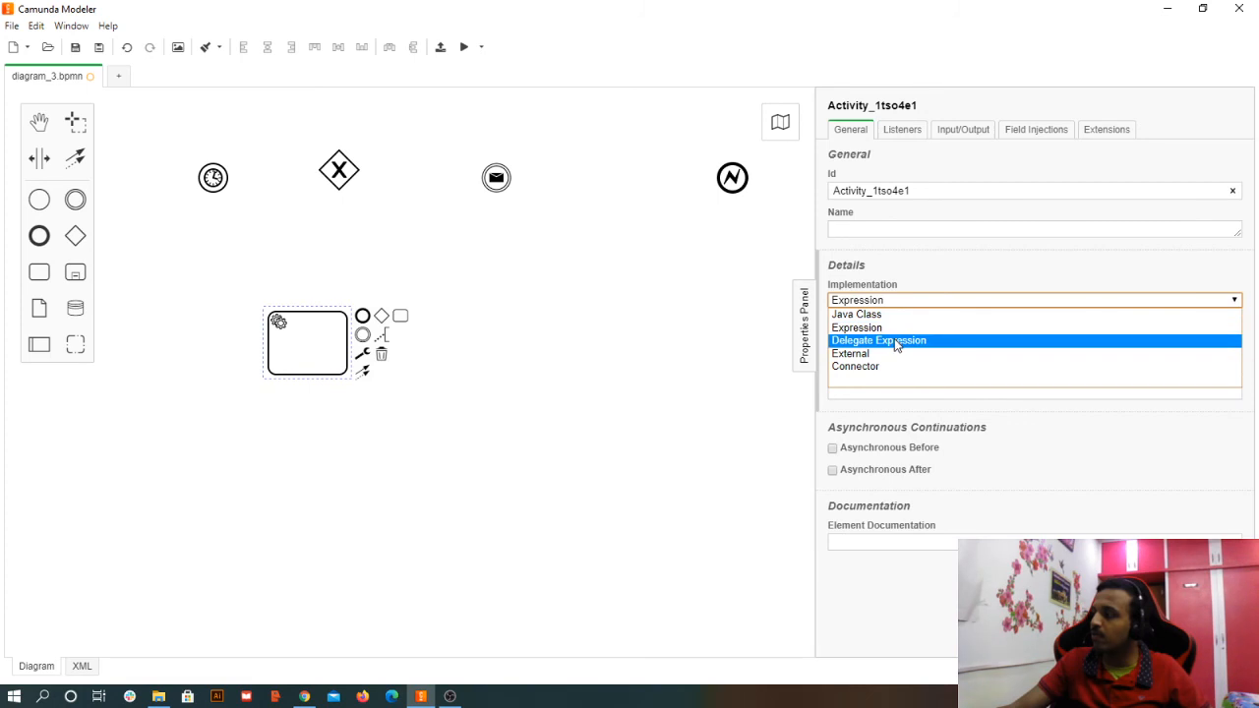
{"action": "left_click", "coordinate": [891, 341]}
{"action": "left_click", "coordinate": [903, 303]}
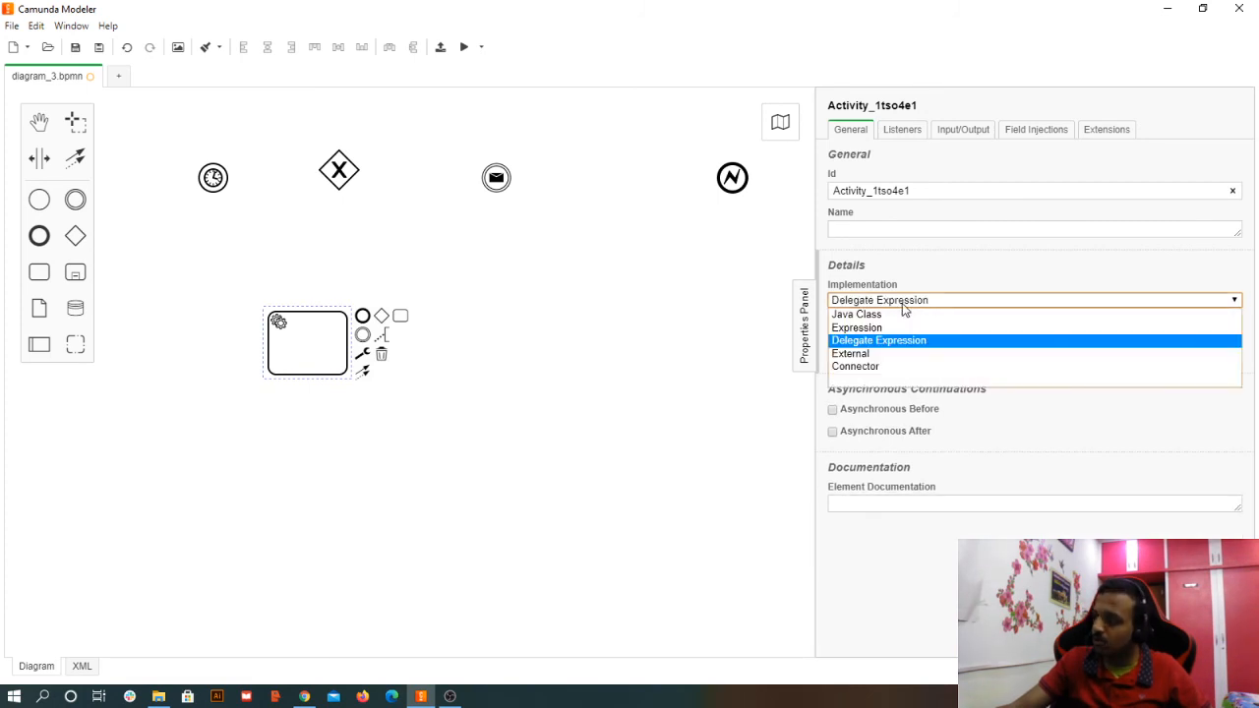
{"action": "left_click", "coordinate": [890, 367]}
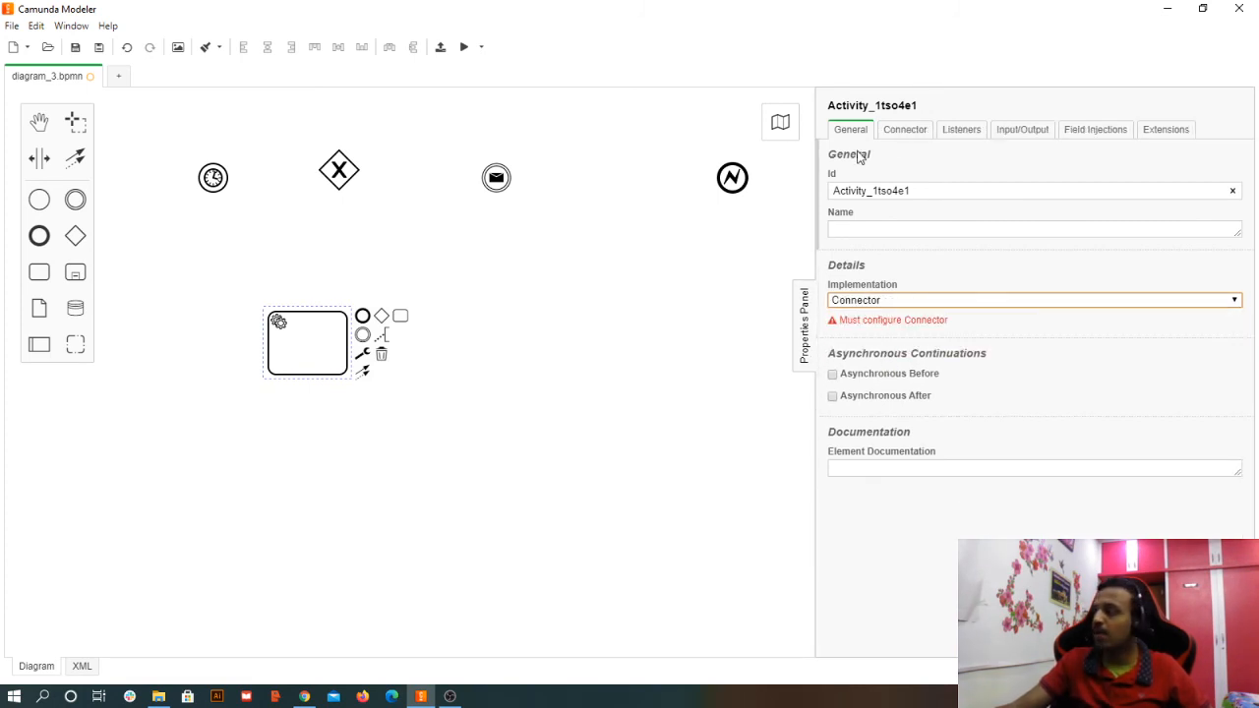
- Add three text input parameters to the service task's connector and look at each one's details
{"action": "left_click", "coordinate": [913, 143]}
{"action": "left_click", "coordinate": [937, 192]}
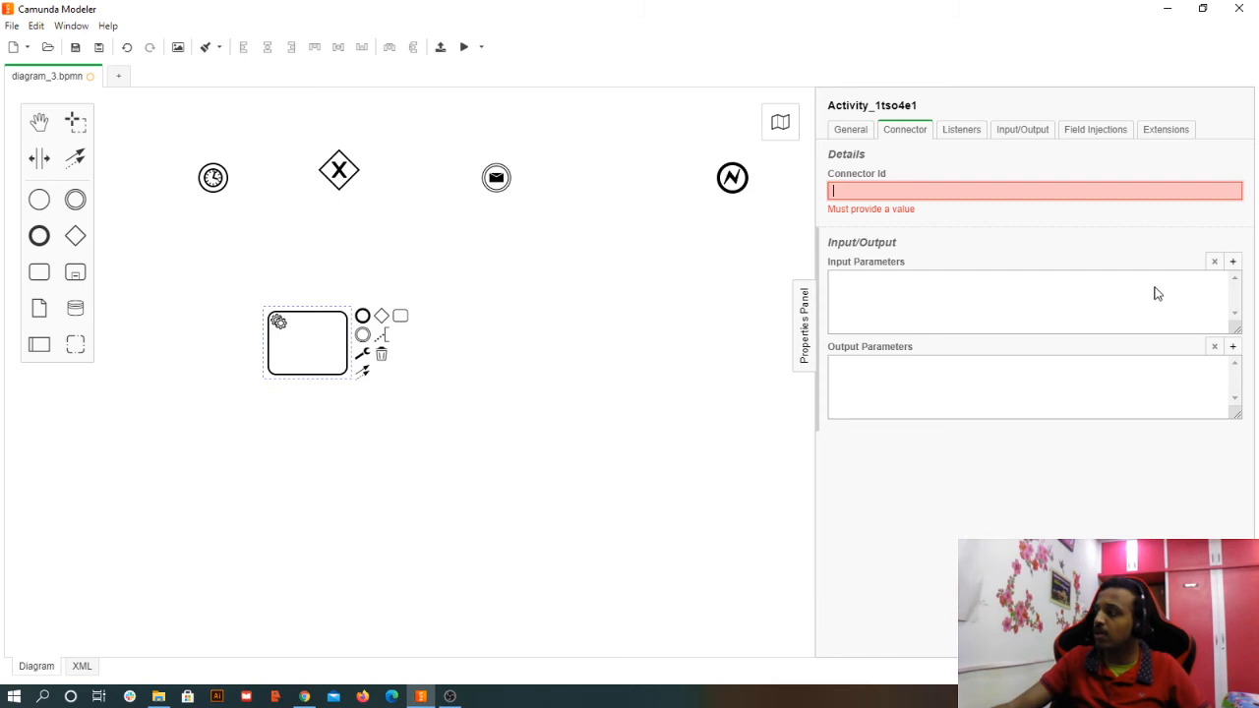
{"action": "left_click", "coordinate": [1227, 265]}
{"action": "left_click", "coordinate": [1227, 265]}
{"action": "left_click", "coordinate": [1227, 266]}
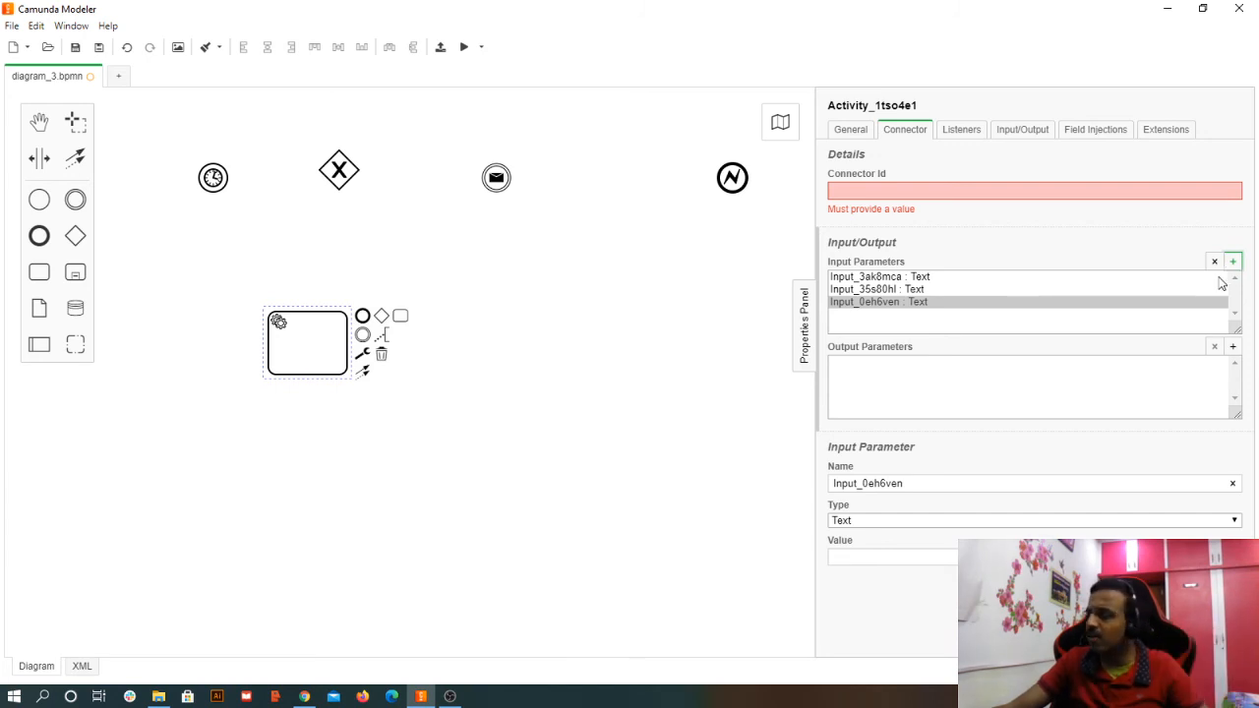
{"action": "left_click", "coordinate": [914, 278]}
{"action": "left_click", "coordinate": [914, 290]}
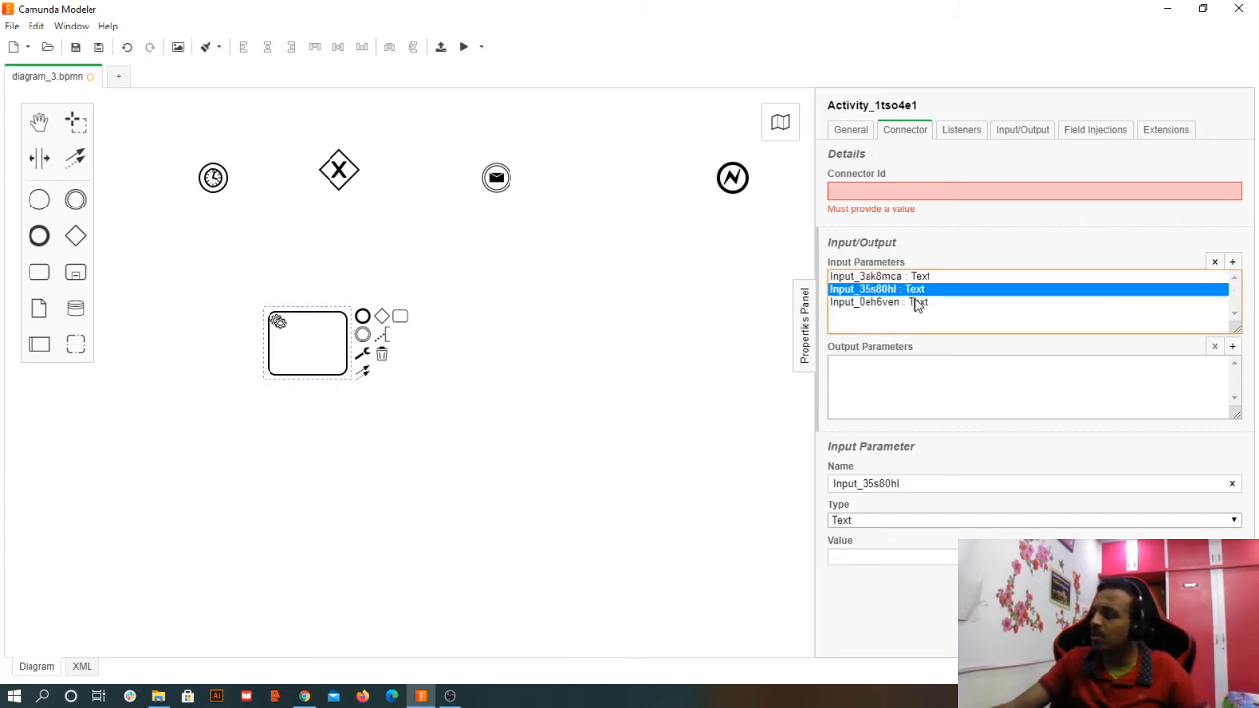
{"action": "left_click", "coordinate": [915, 302]}
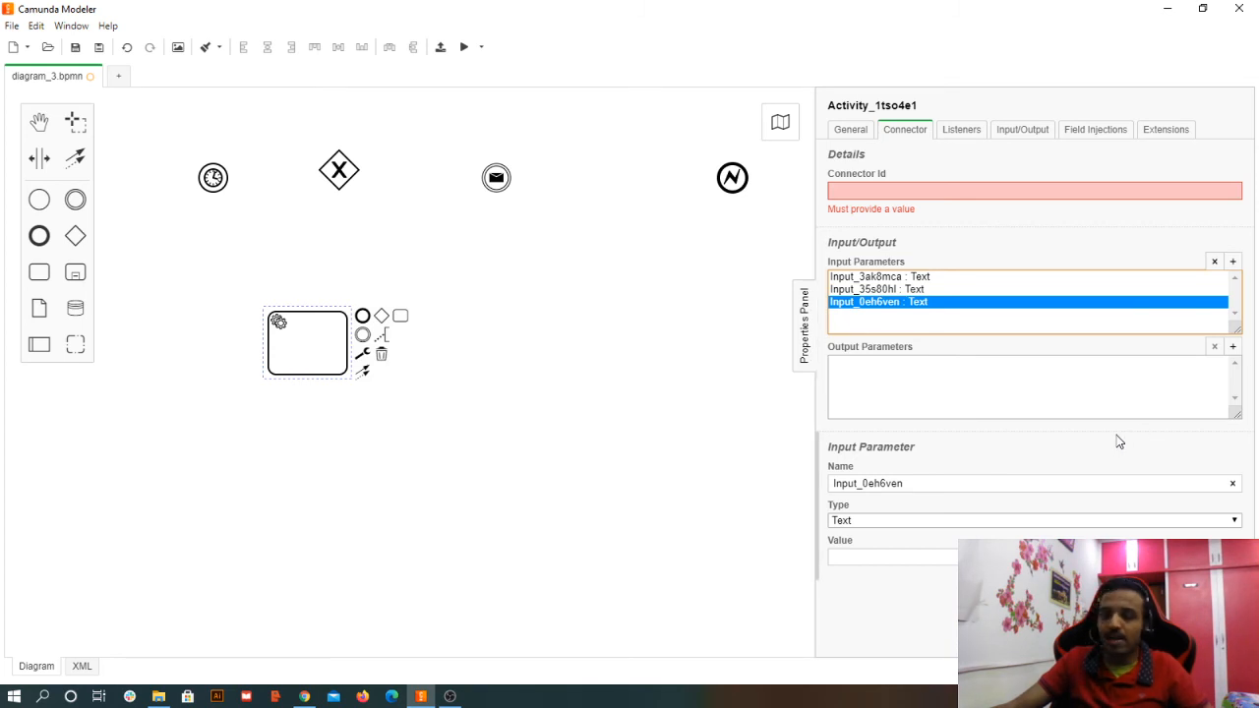
- Add a text output parameter to the connector with the value ${response}
{"action": "left_click", "coordinate": [1232, 346]}
{"action": "left_click", "coordinate": [965, 369]}
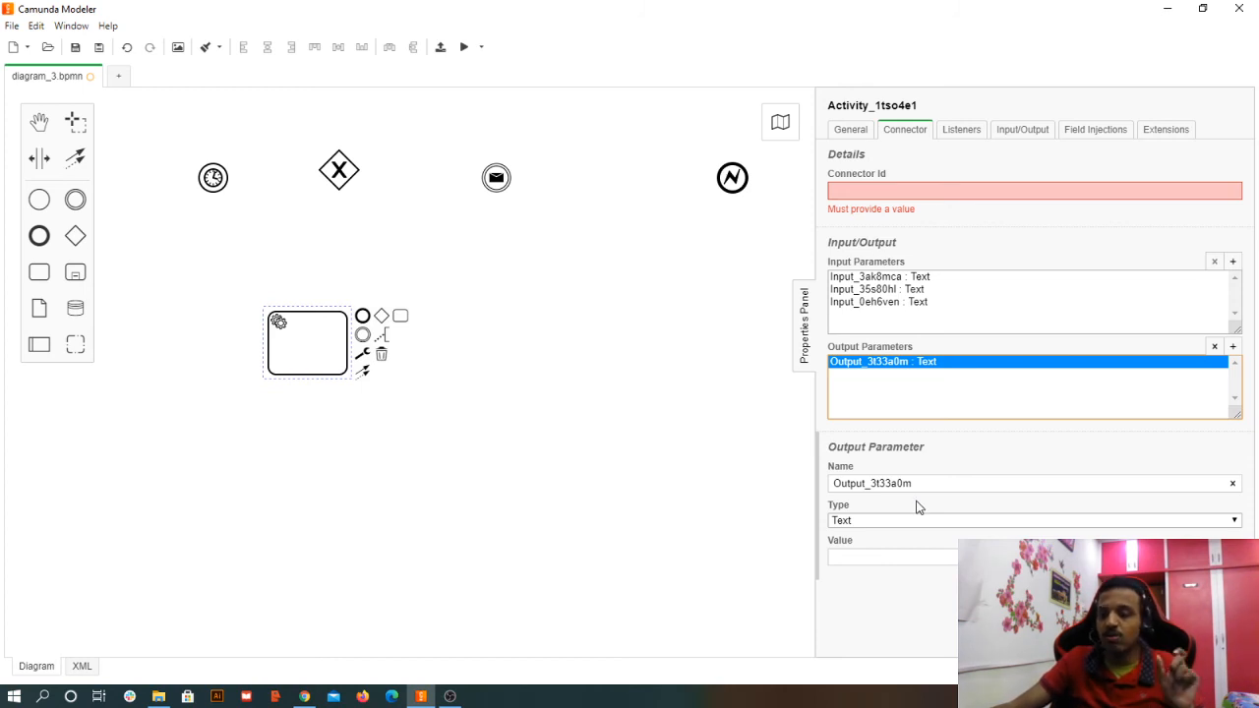
{"action": "left_click", "coordinate": [877, 556]}
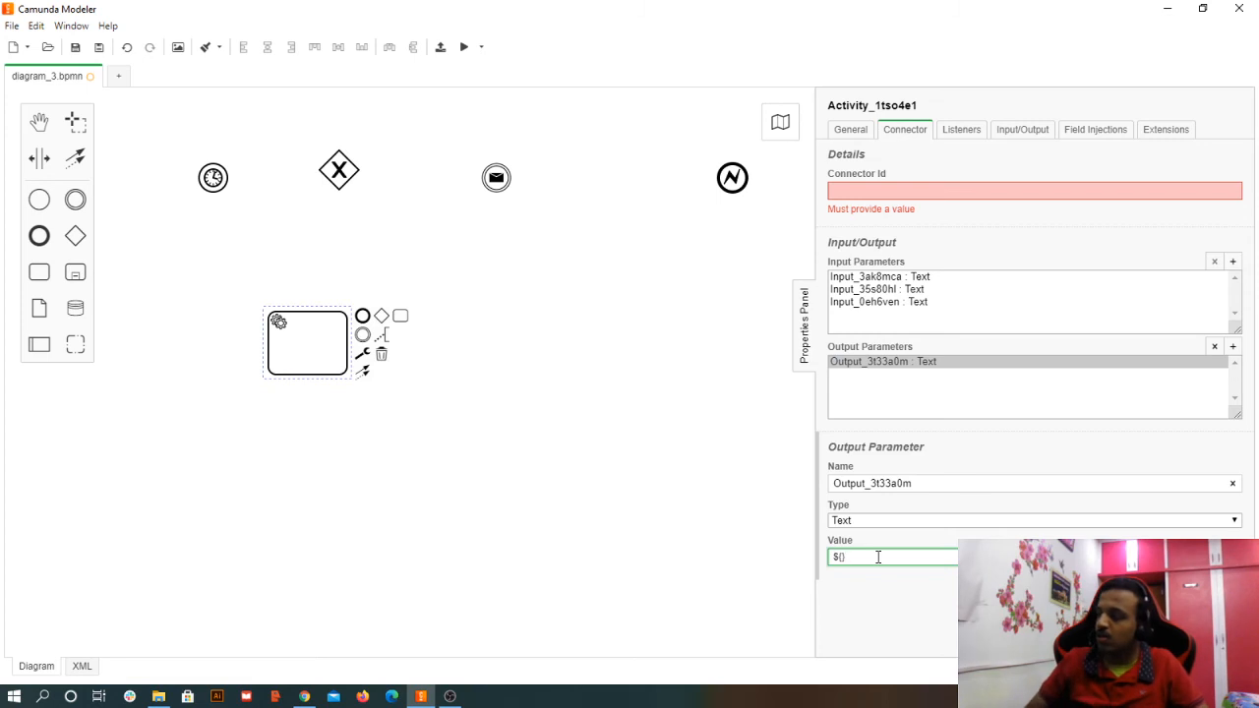
{"action": "type", "text": "${response}"}
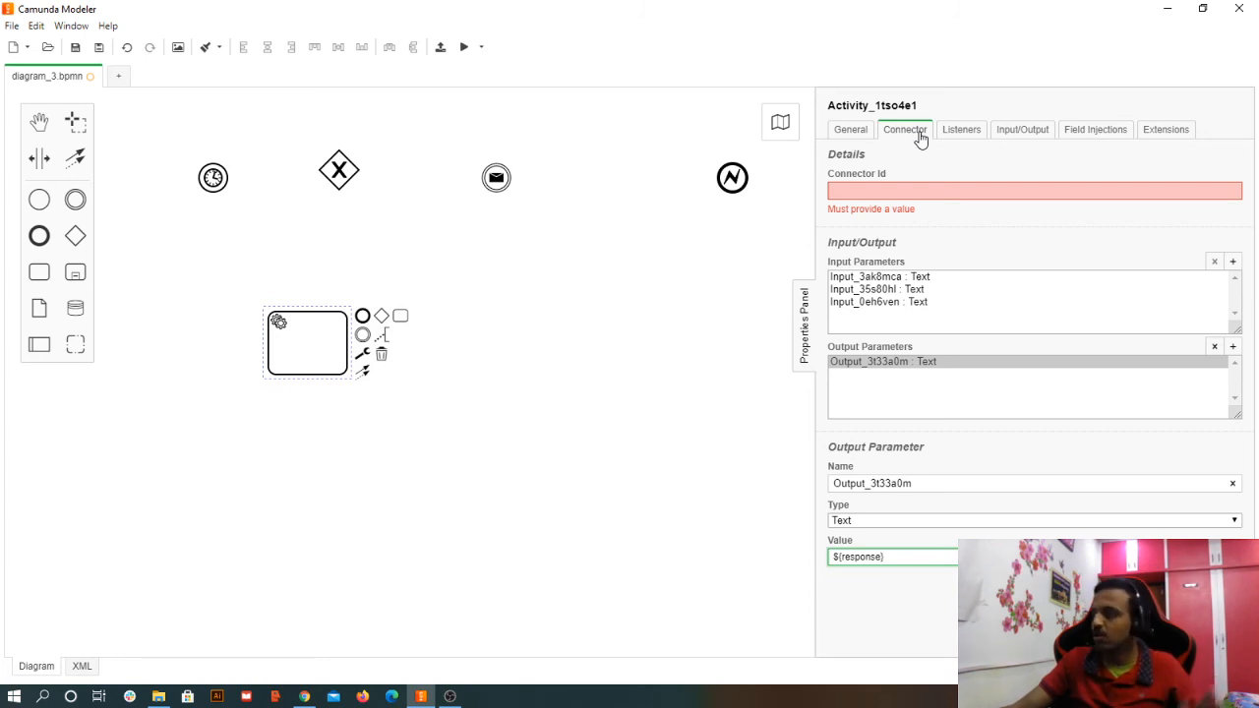
- Convert the service task into a send task and after that into a script task
{"action": "left_click", "coordinate": [853, 130]}
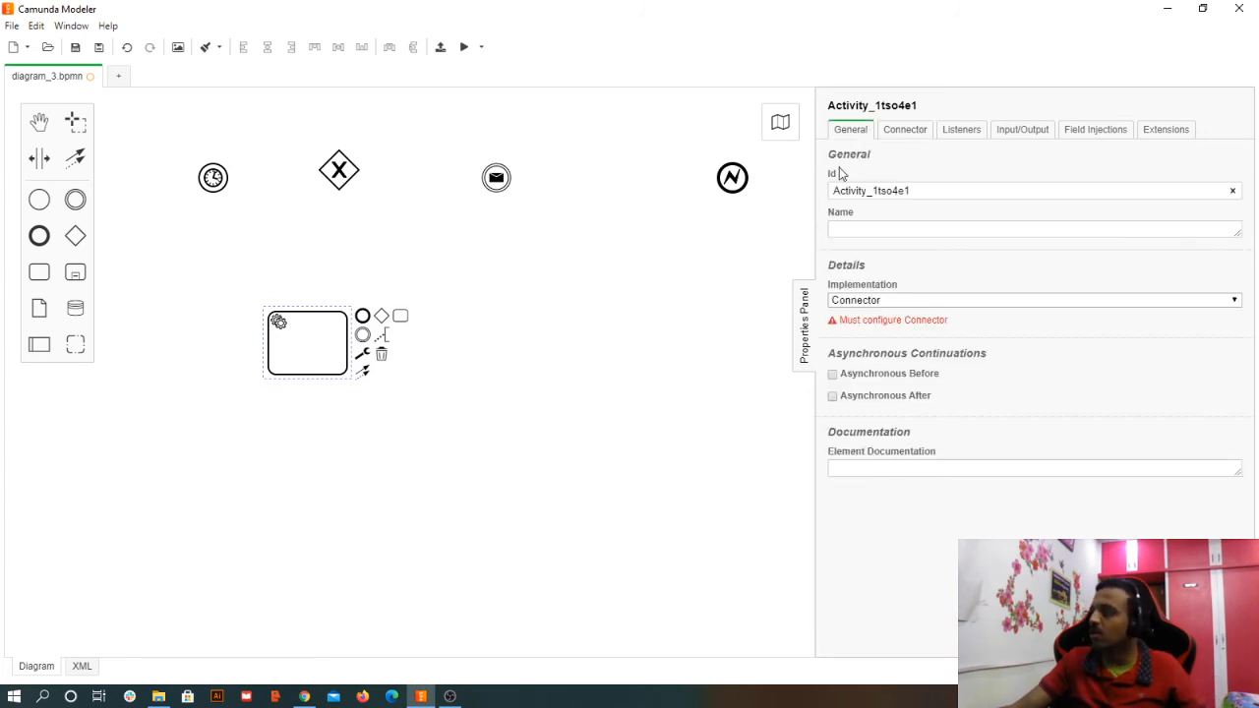
{"action": "left_click", "coordinate": [362, 354]}
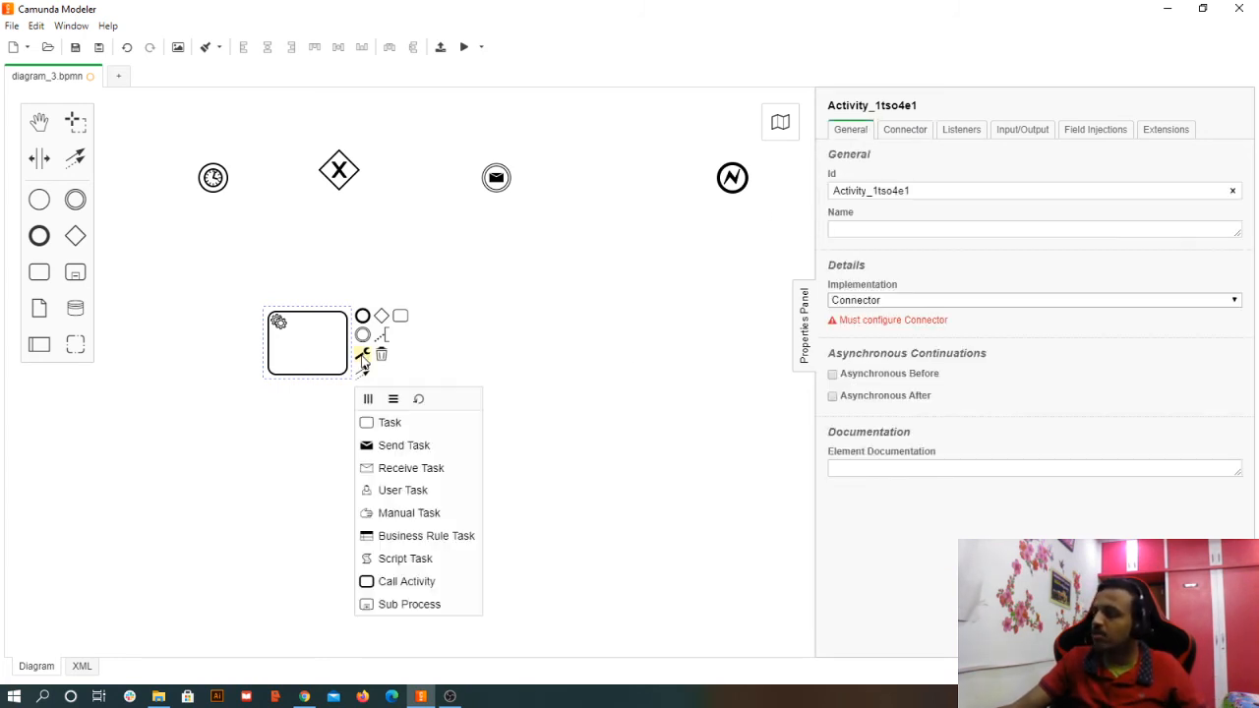
{"action": "left_click", "coordinate": [429, 447]}
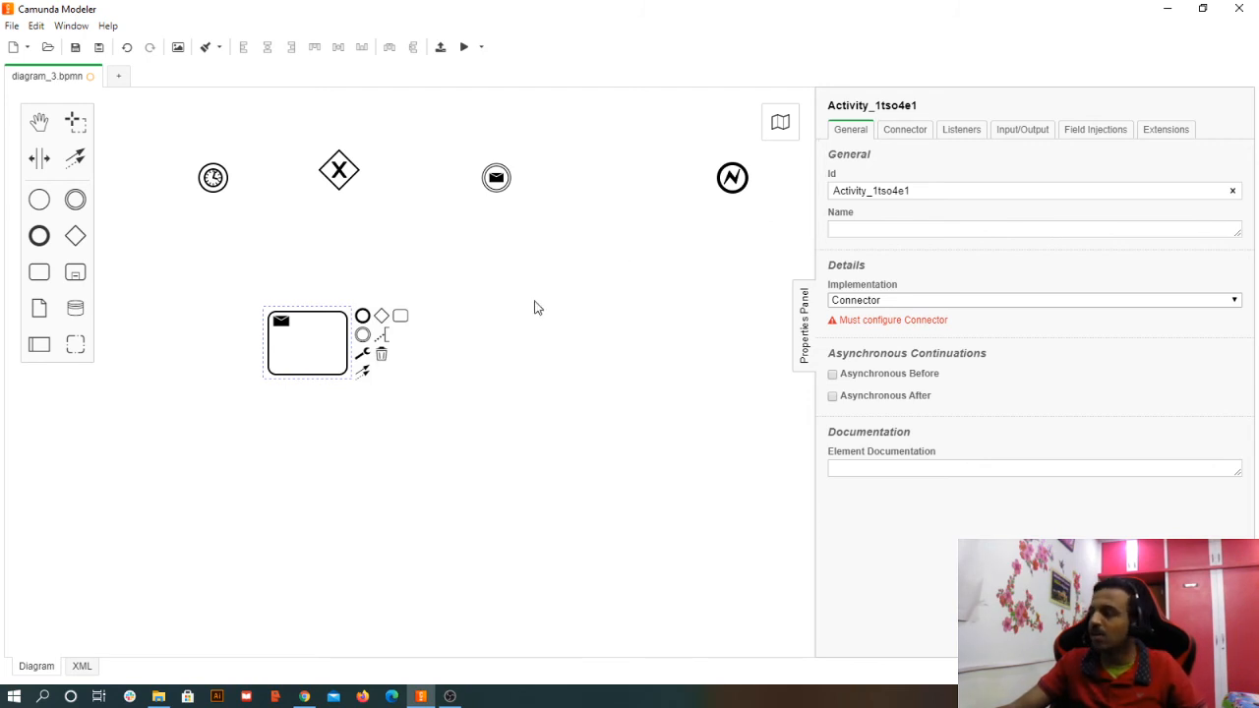
{"action": "left_click", "coordinate": [362, 354]}
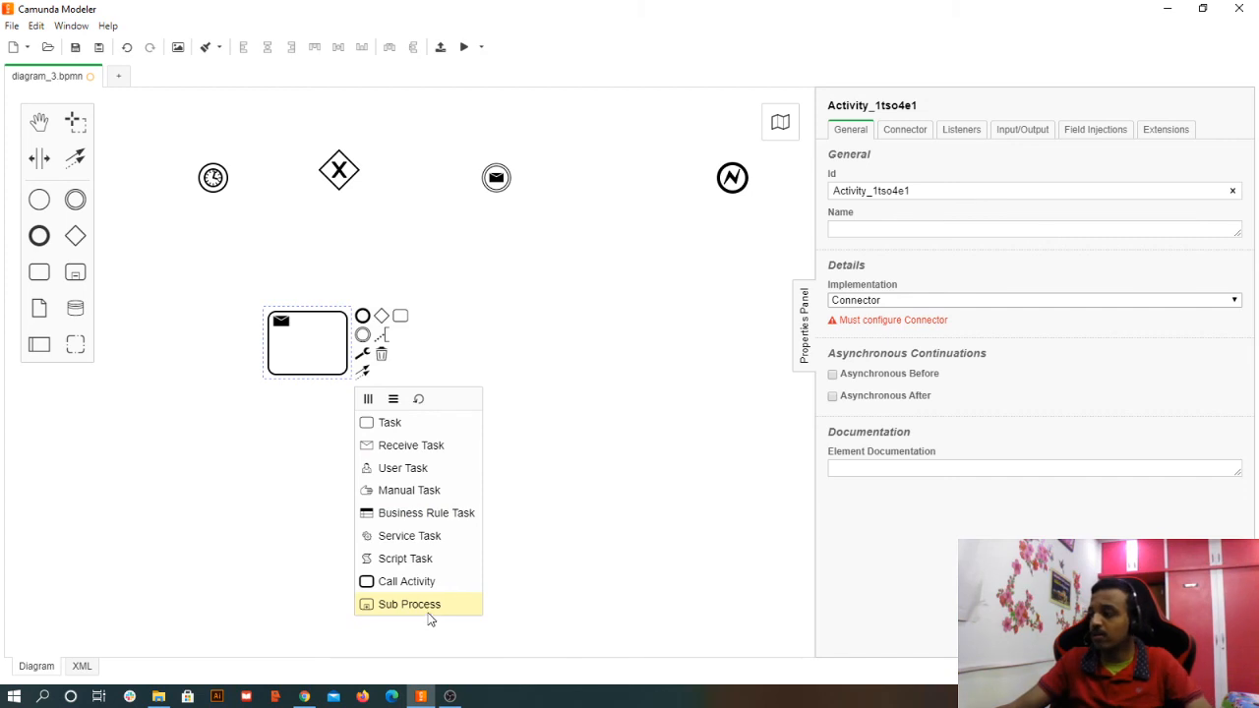
{"action": "left_click", "coordinate": [430, 558]}
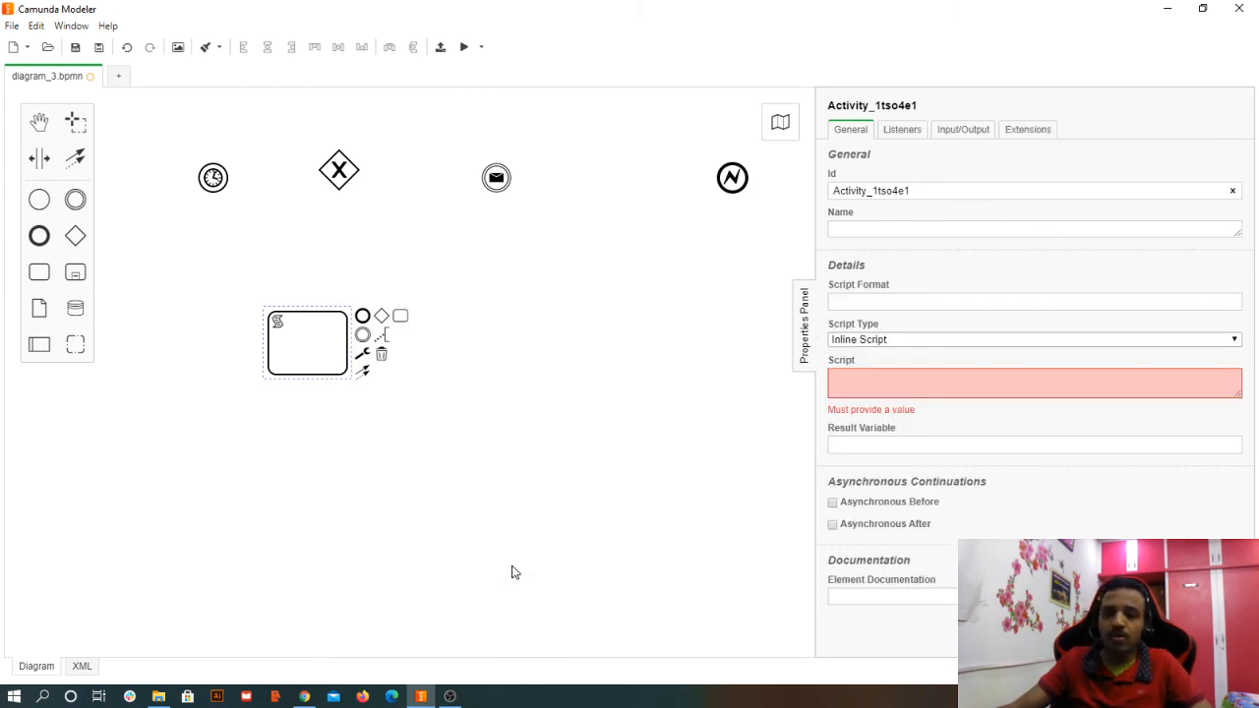
- Convert the script task into a call activity
{"action": "left_click", "coordinate": [363, 358]}
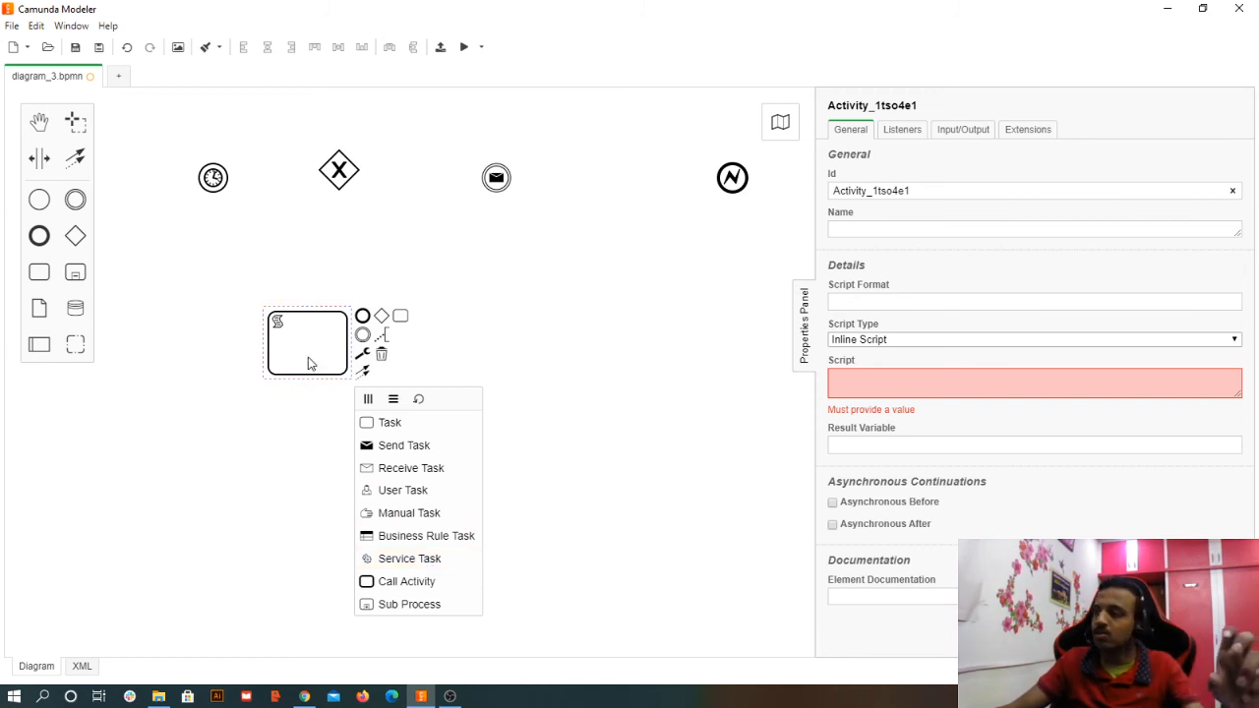
{"action": "key", "text": "Escape"}
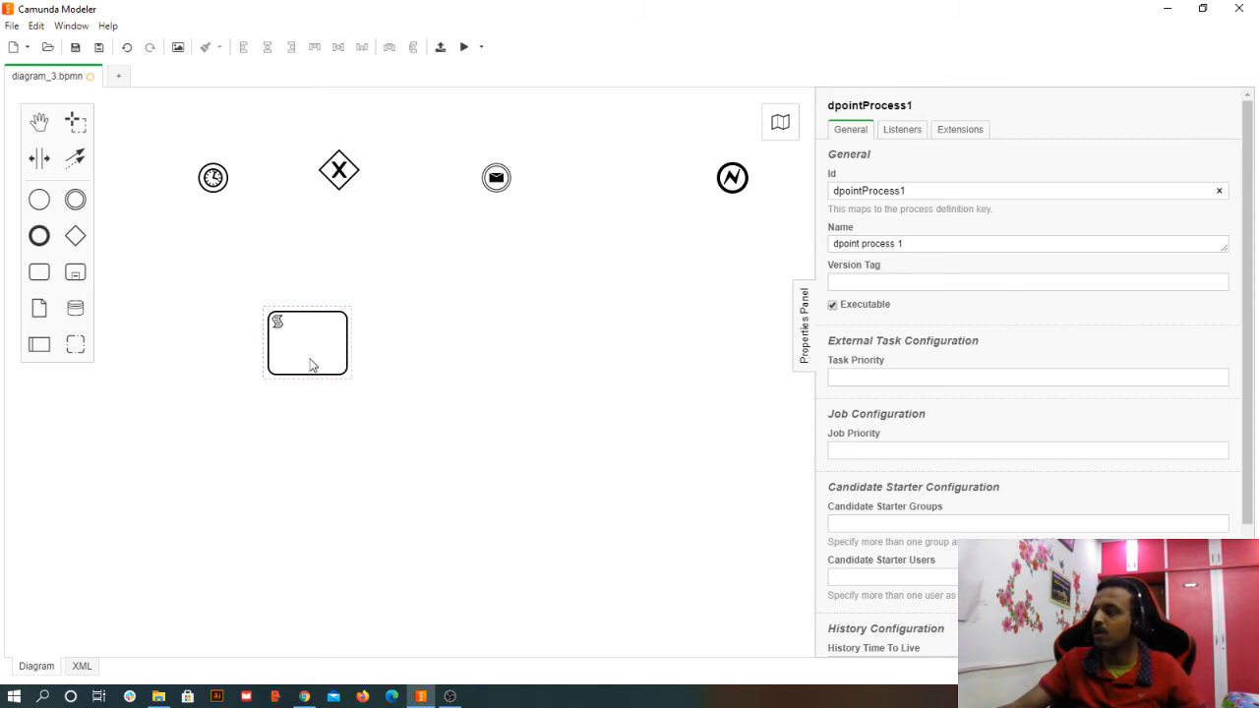
{"action": "left_click", "coordinate": [311, 366]}
{"action": "left_click", "coordinate": [362, 354]}
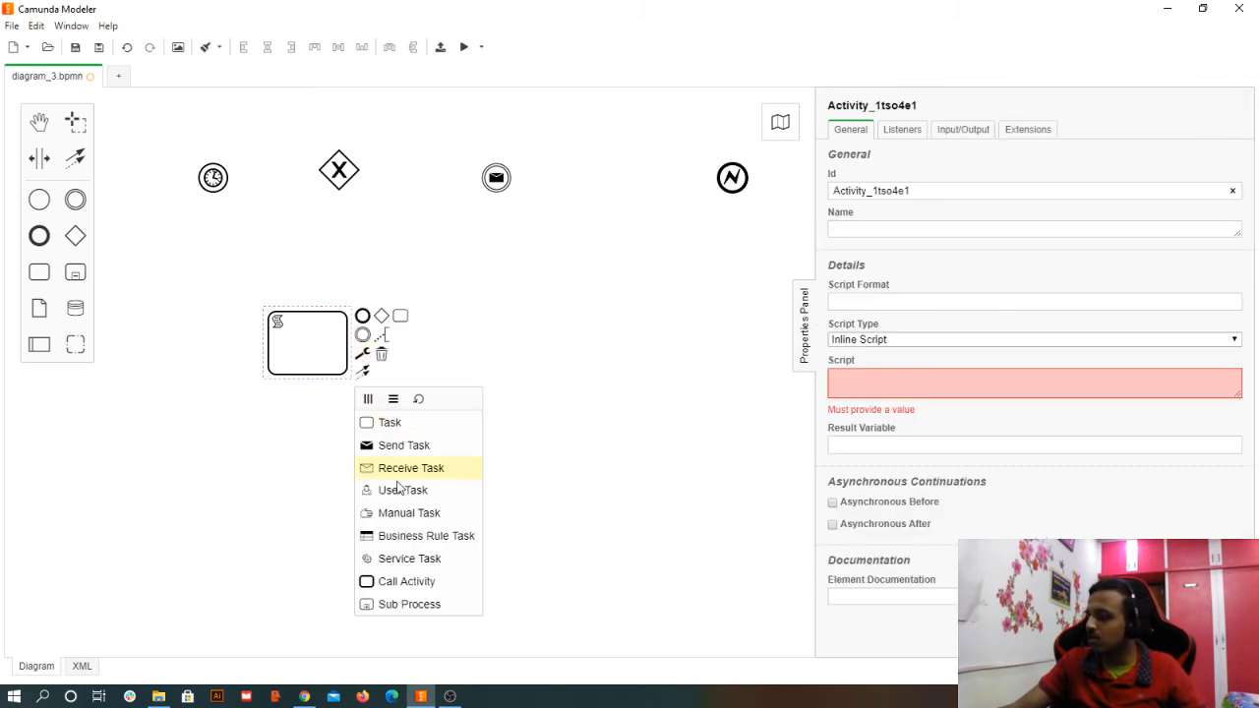
{"action": "left_click", "coordinate": [429, 582]}
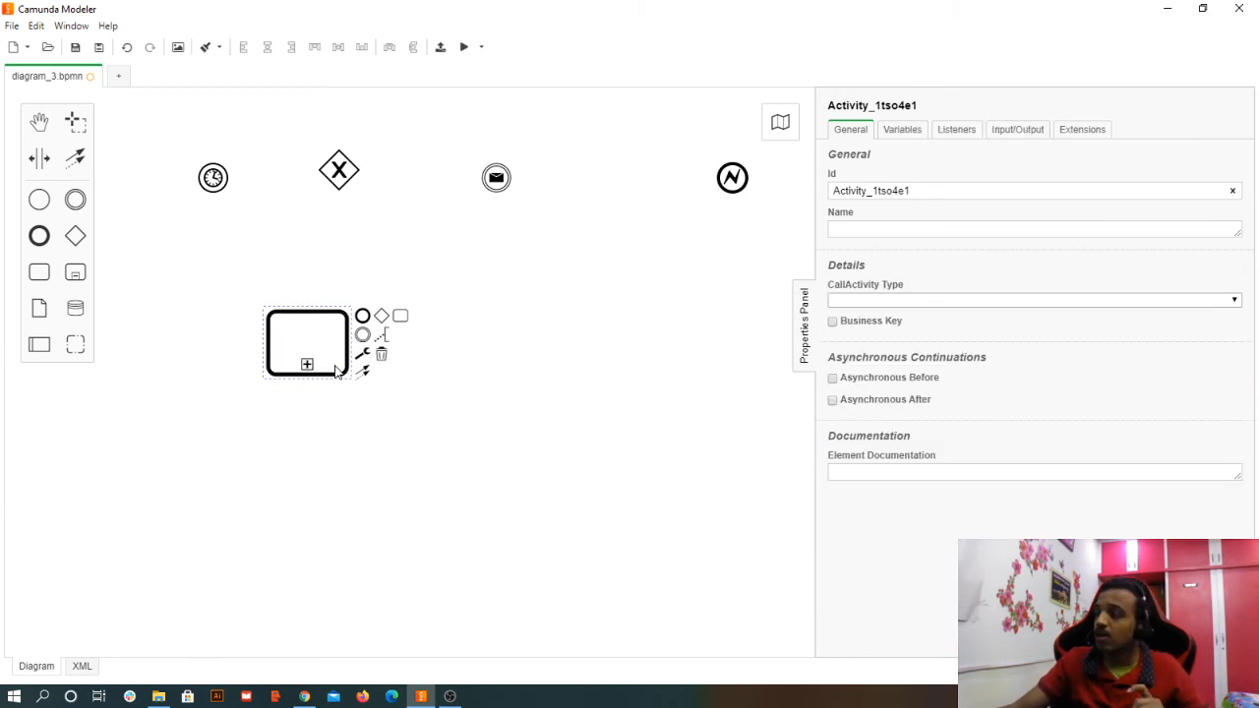
- Convert the call activity into a business rule task with DMN as its implementation
{"action": "left_click", "coordinate": [363, 356]}
{"action": "left_click", "coordinate": [425, 536]}
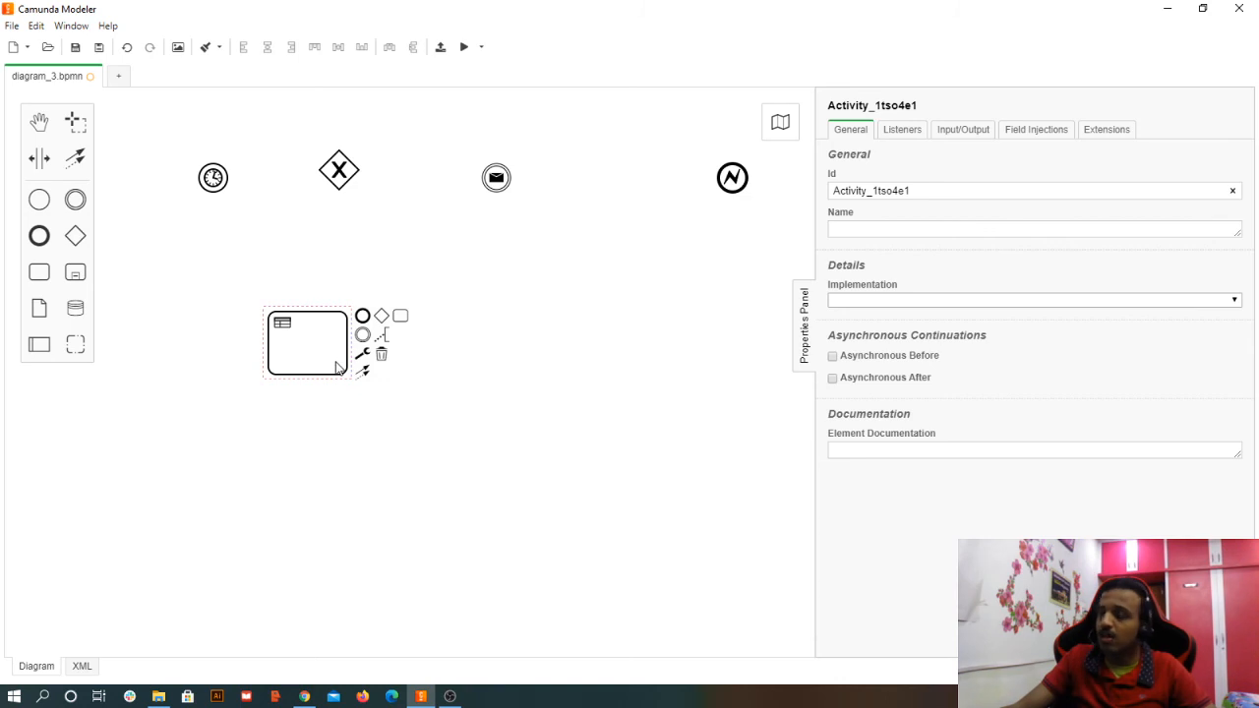
{"action": "left_click", "coordinate": [857, 301]}
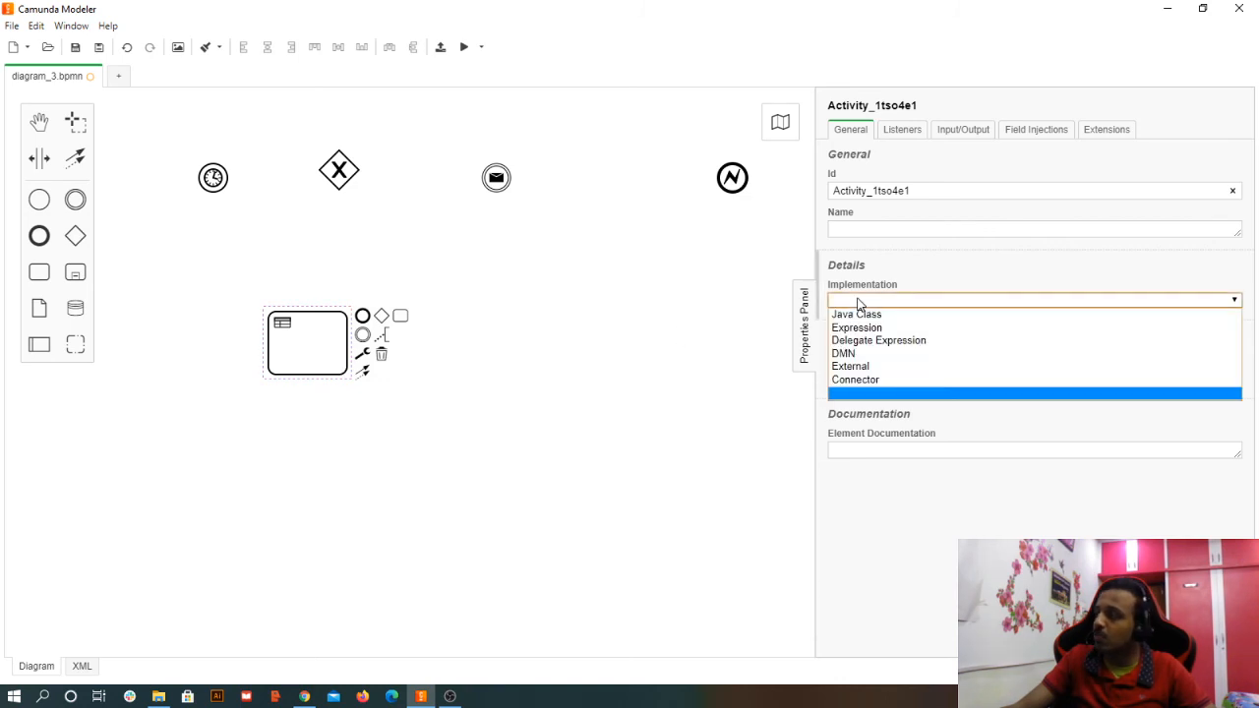
{"action": "left_click", "coordinate": [869, 358]}
{"action": "left_click", "coordinate": [875, 335]}
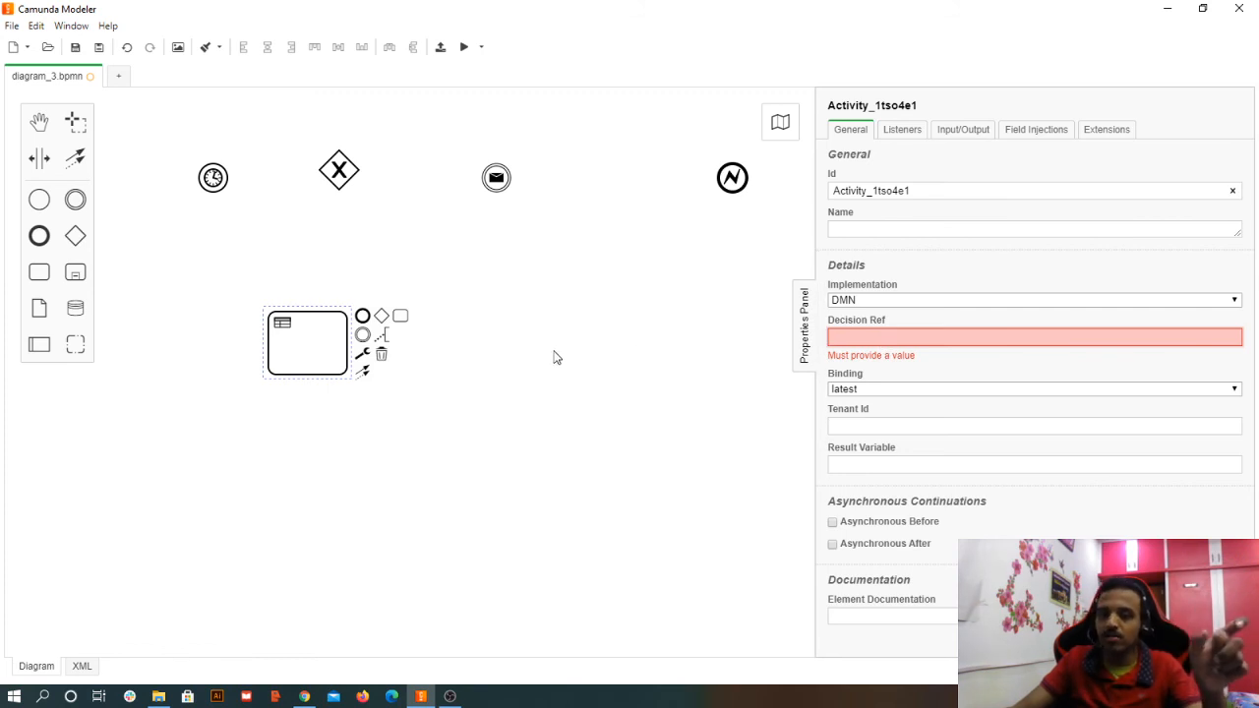
- Create a new DMN diagram and view the decision table of Decision 1
{"action": "left_click", "coordinate": [13, 26]}
{"action": "mouse_move", "coordinate": [30, 46]}
{"action": "left_click", "coordinate": [217, 84]}
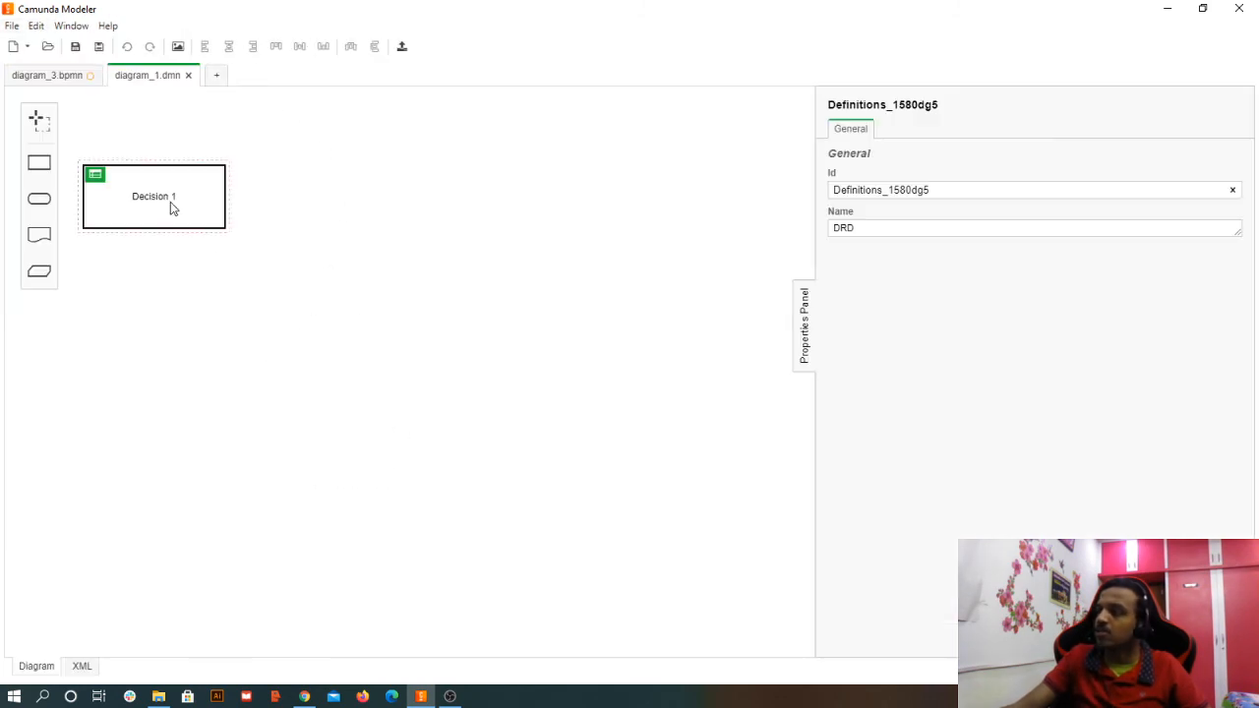
{"action": "left_click", "coordinate": [94, 174]}
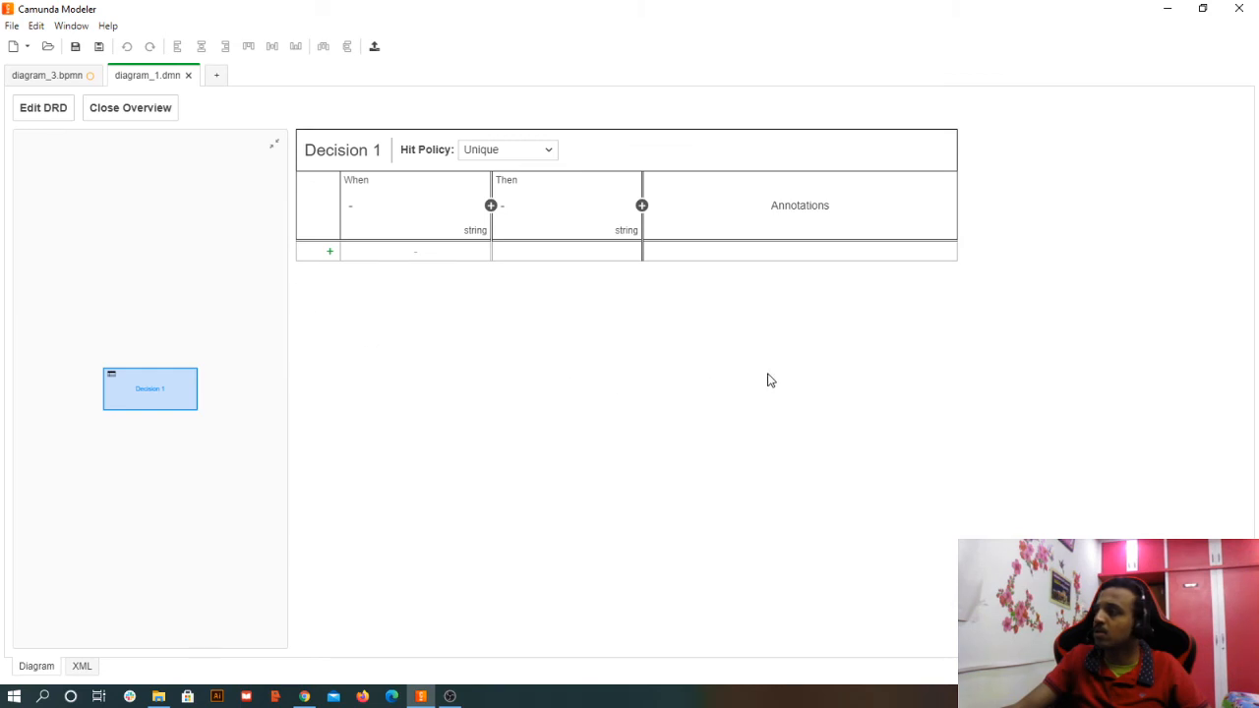
{"action": "left_click", "coordinate": [62, 110]}
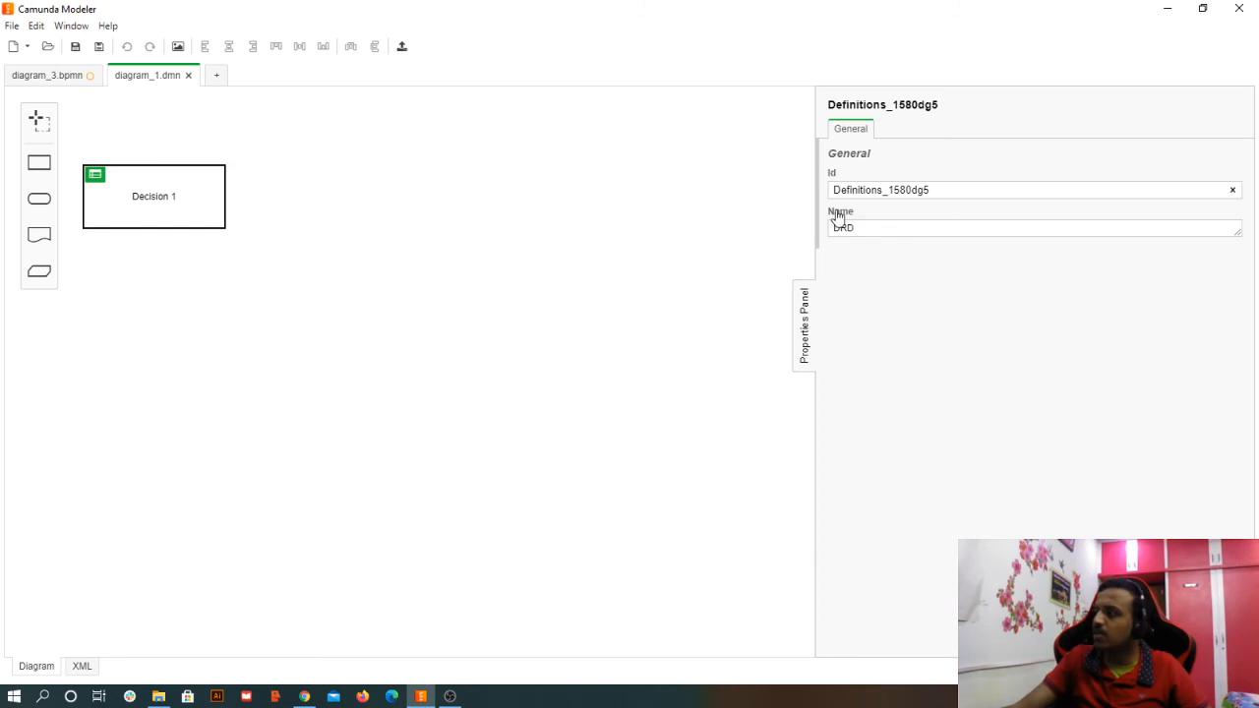
- Select the DMN diagram's Id and examine the business rule task's Decision Ref, Tenant Id and Result Variable settings in diagram_3.bpmn
{"action": "left_click", "coordinate": [941, 188]}
{"action": "left_click_drag", "start_coordinate": [941, 187], "coordinate": [831, 189]}
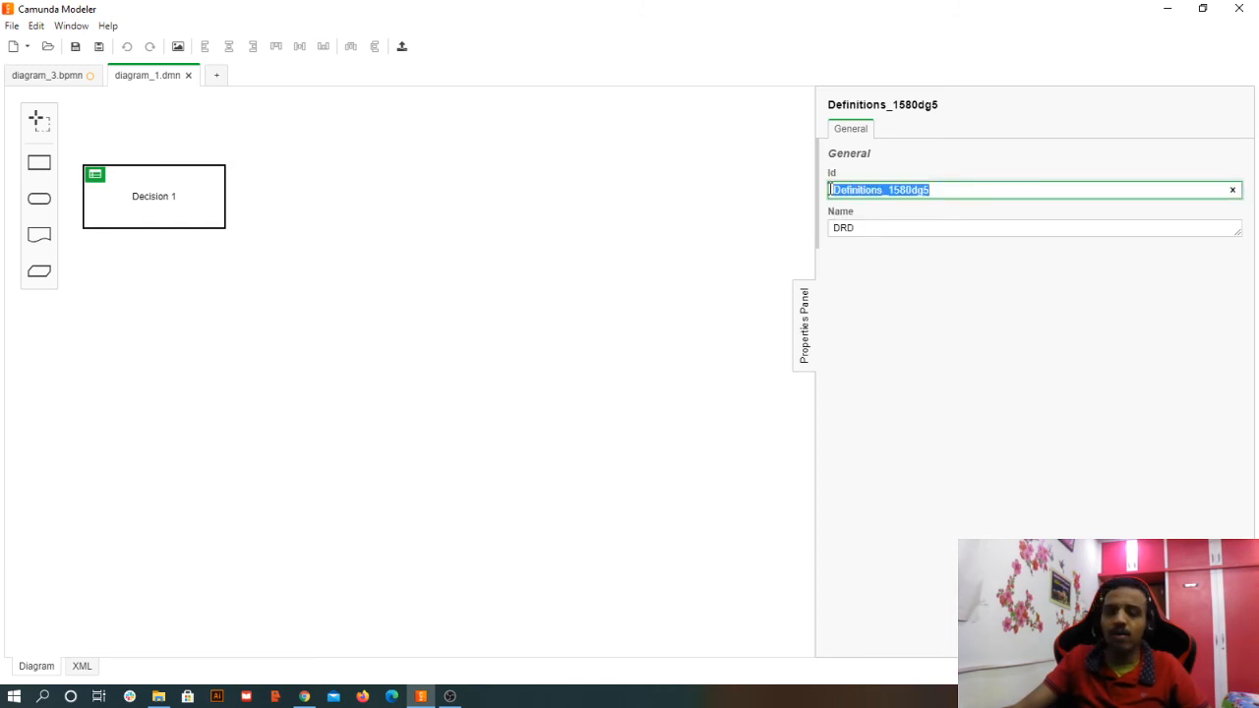
{"action": "left_click", "coordinate": [77, 78]}
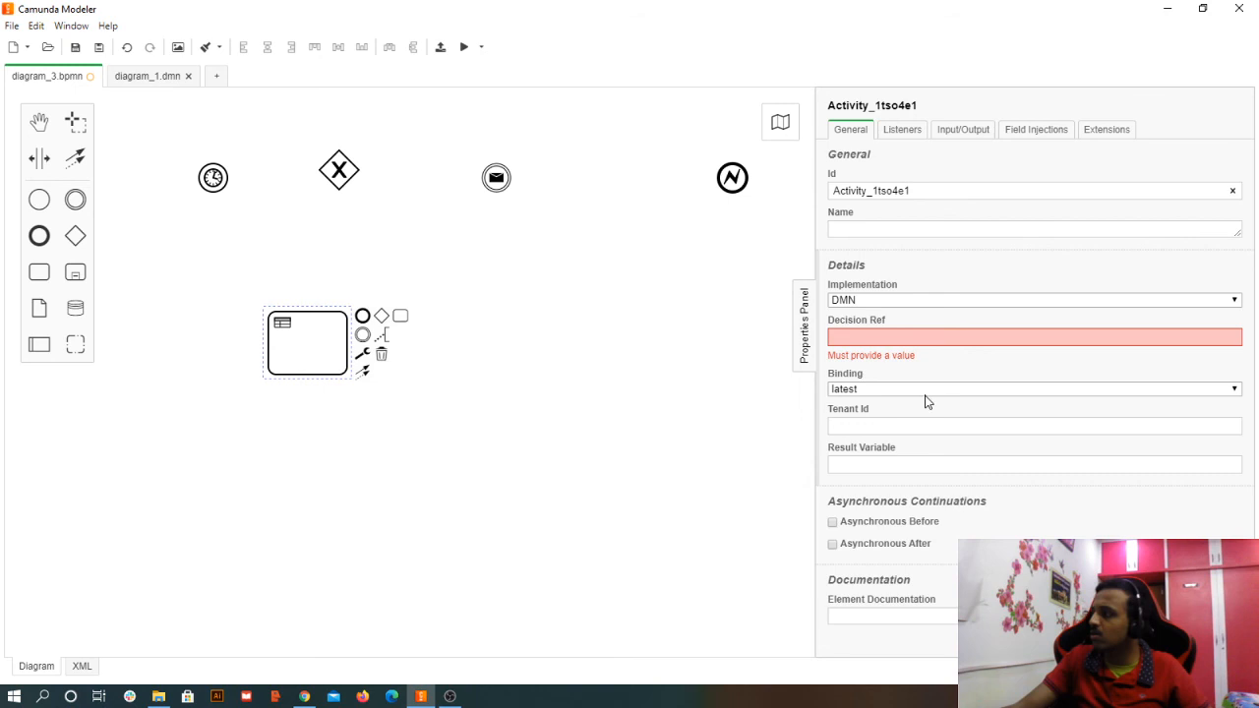
{"action": "left_click", "coordinate": [937, 336]}
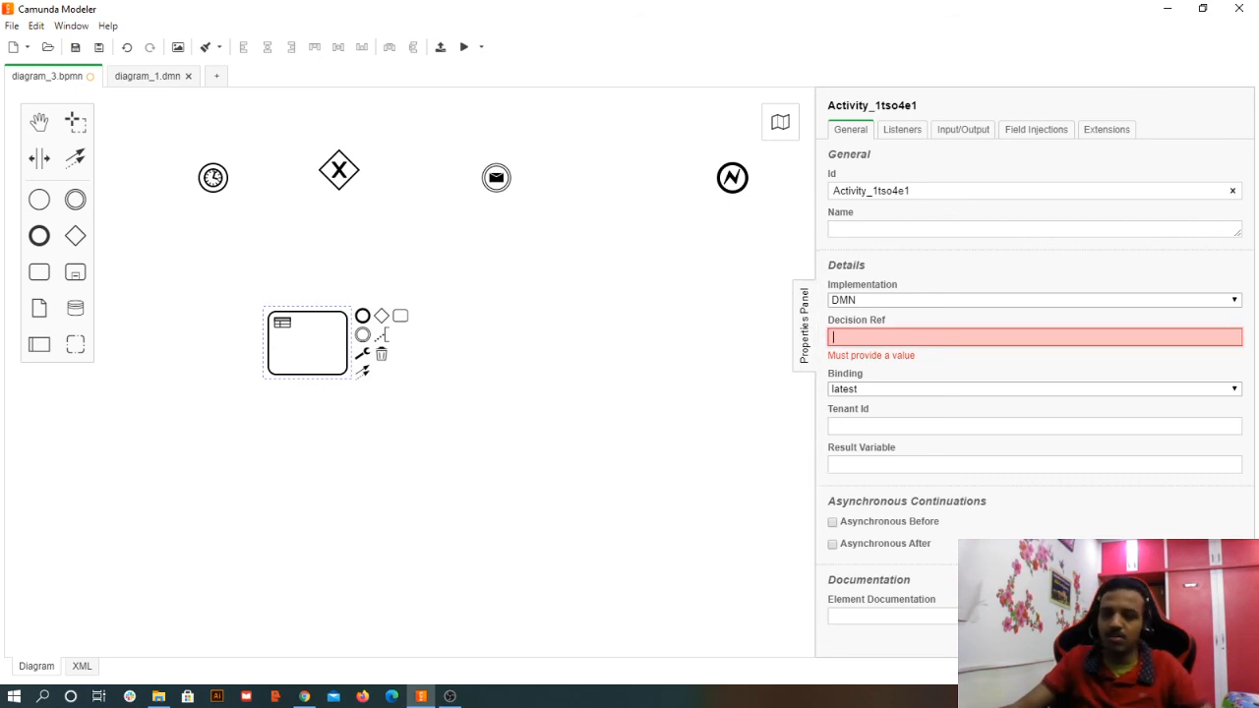
{"action": "key", "text": "alt+Tab"}
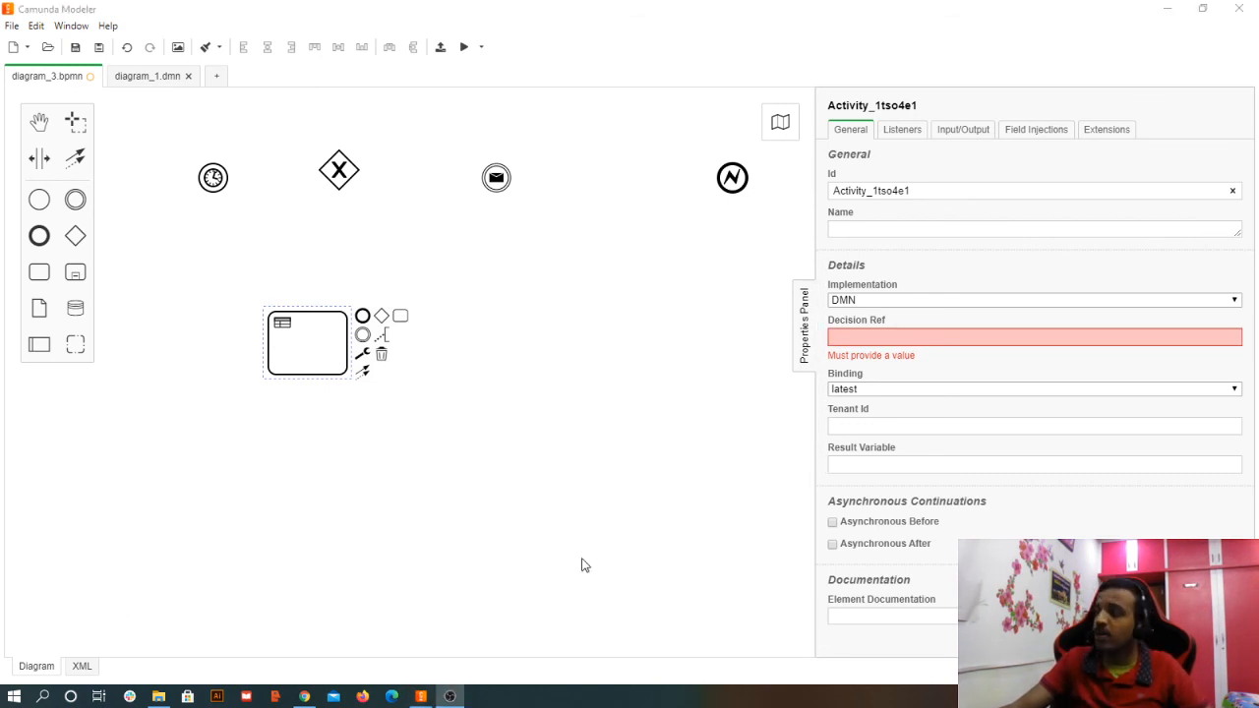
{"action": "left_click", "coordinate": [898, 430]}
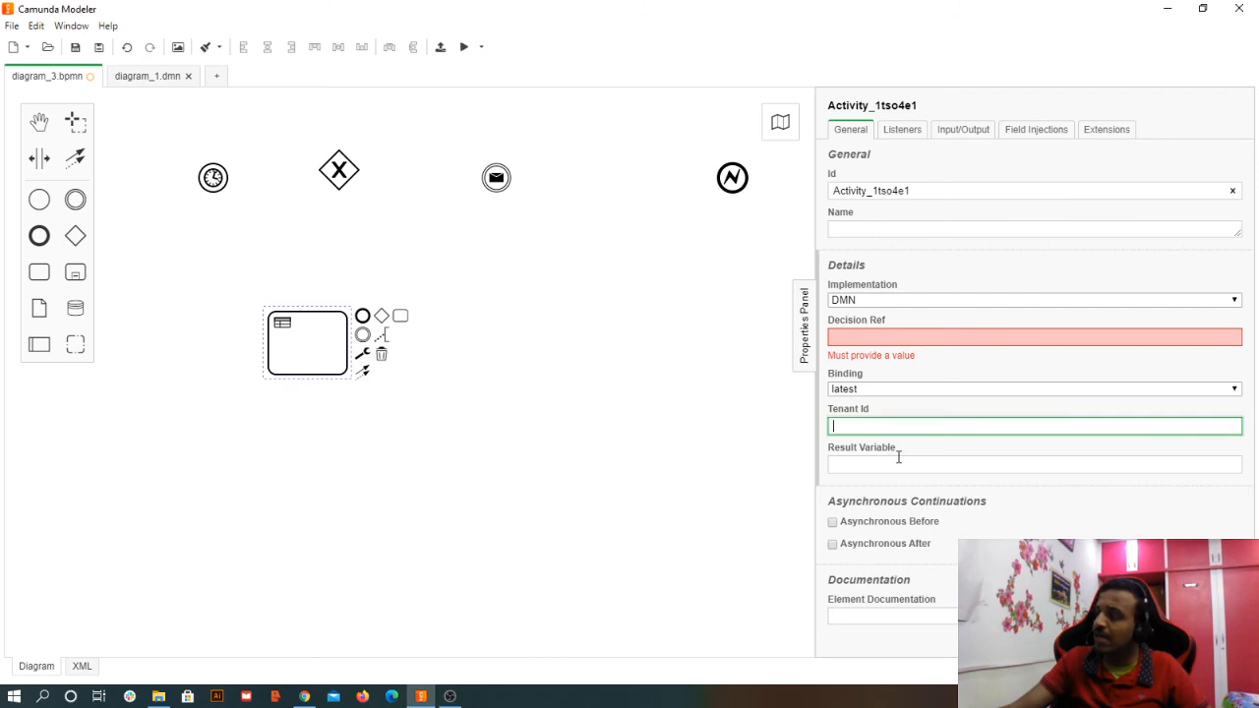
{"action": "left_click", "coordinate": [896, 463]}
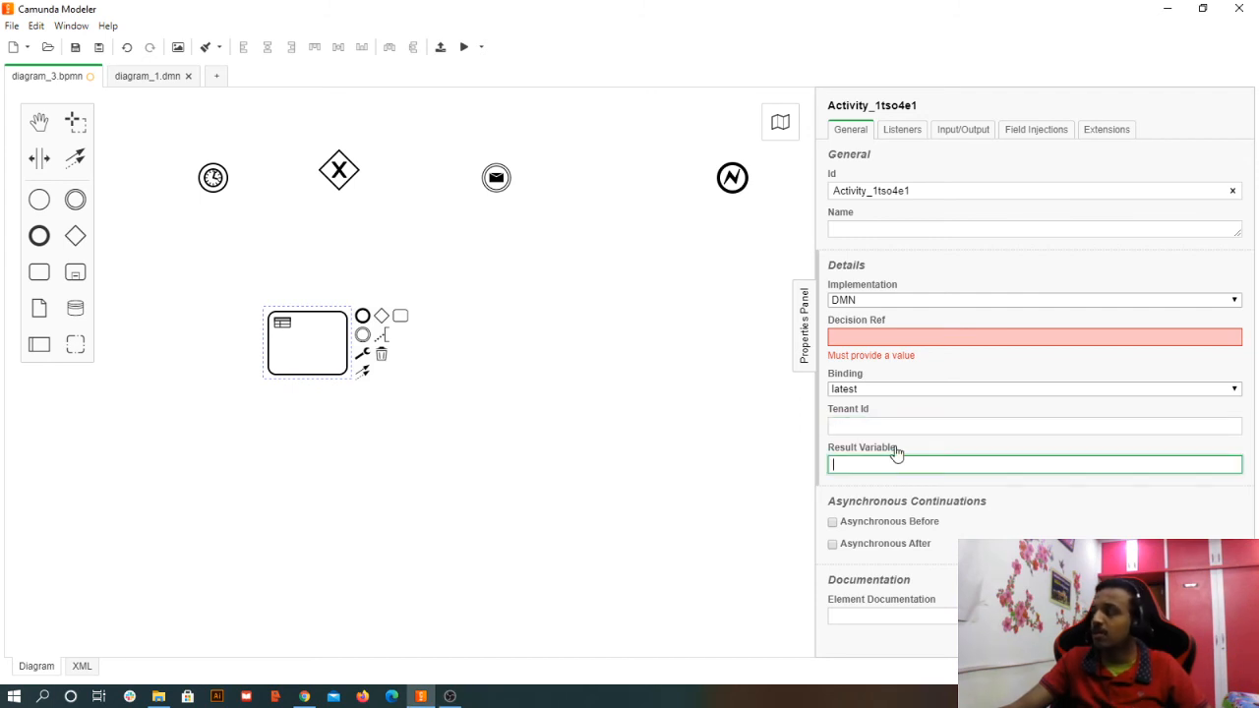
{"action": "left_click", "coordinate": [887, 426]}
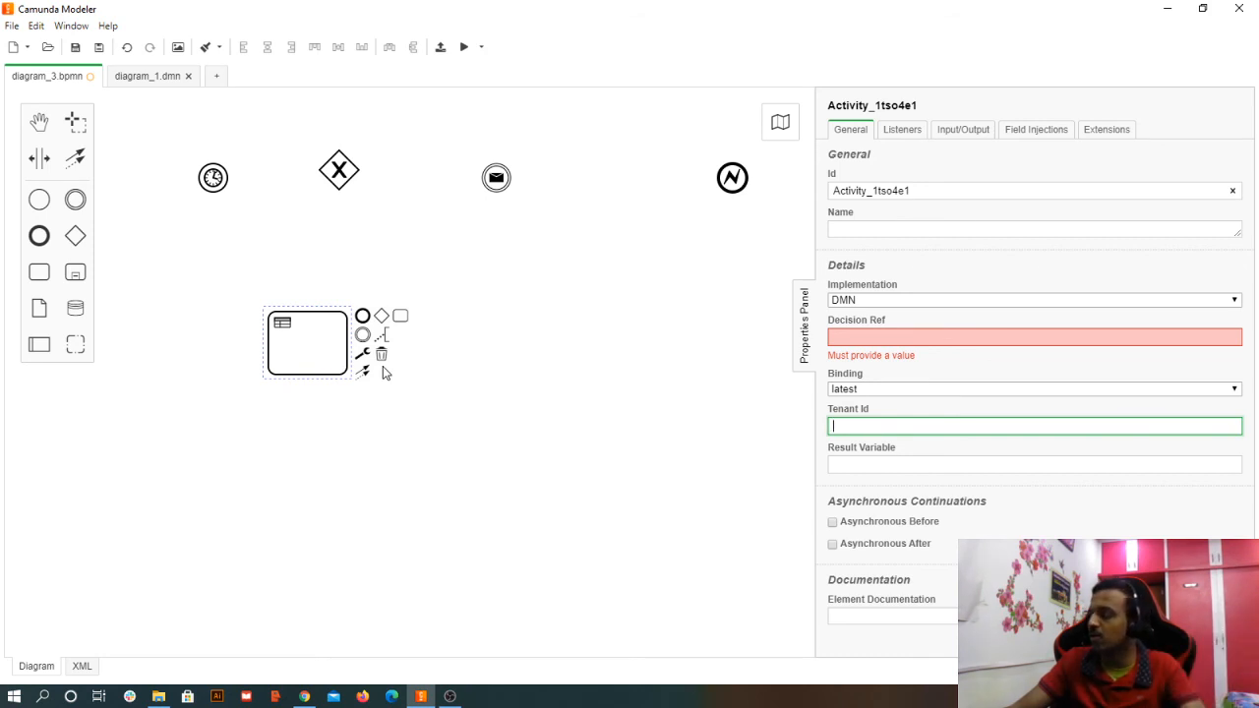
{"action": "left_click", "coordinate": [935, 464]}
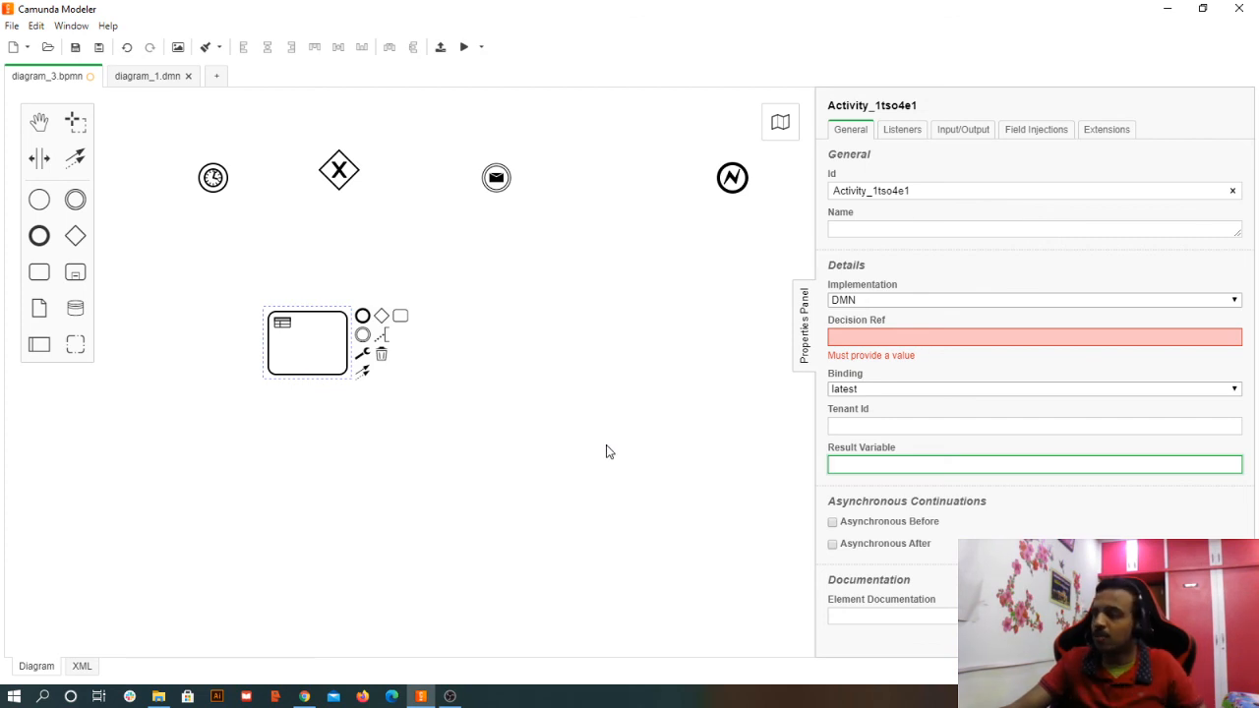
- Convert the business rule task into a call activity of type BPMN and look at its input and output parameters
{"action": "left_click", "coordinate": [361, 353]}
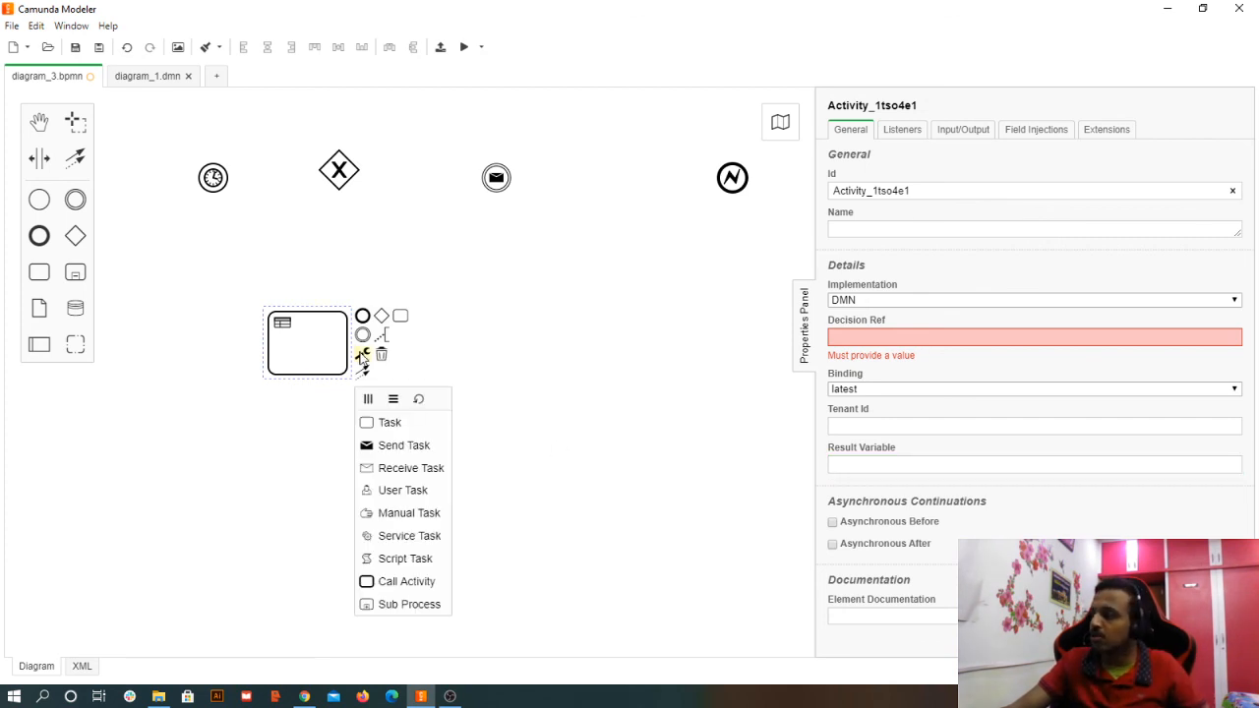
{"action": "left_click", "coordinate": [413, 581]}
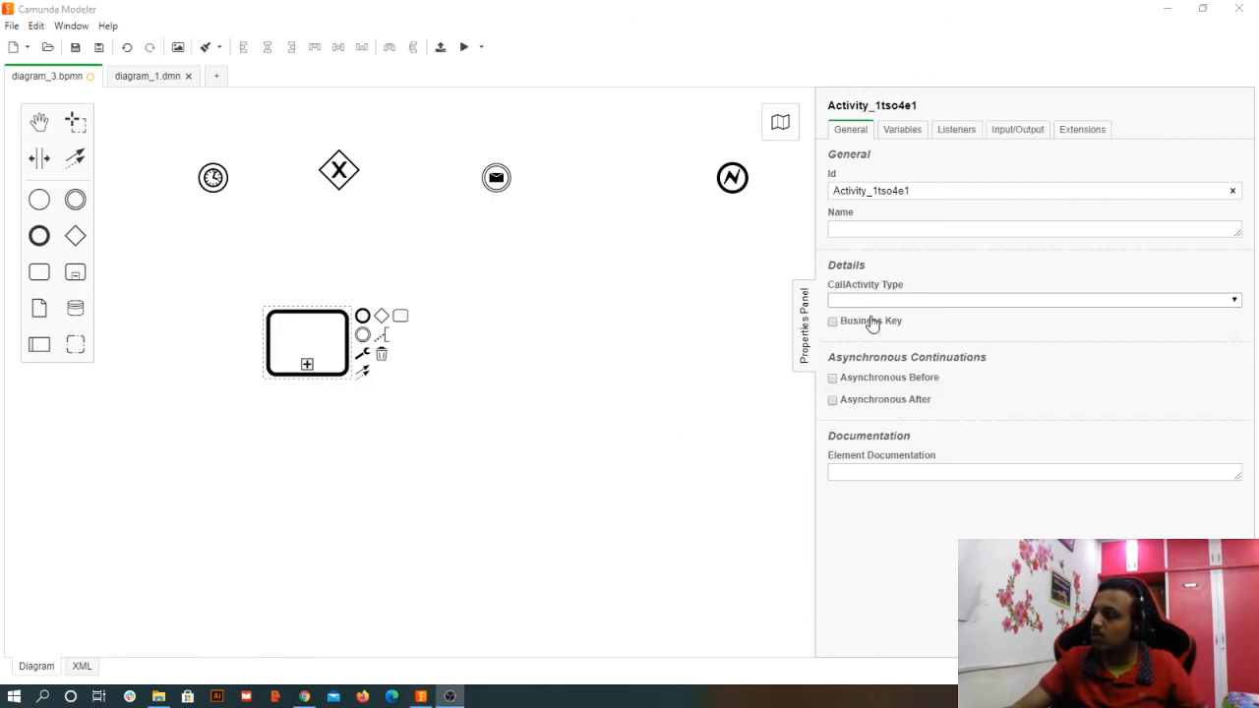
{"action": "left_click", "coordinate": [894, 300]}
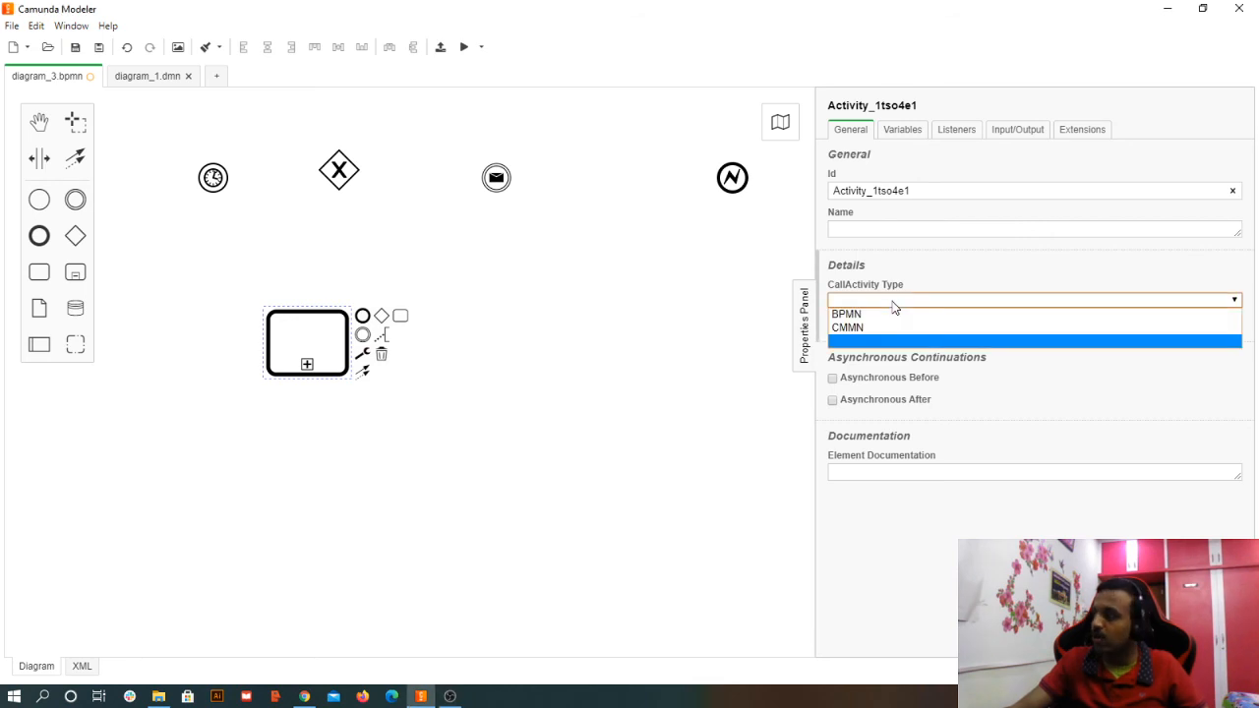
{"action": "left_click", "coordinate": [888, 314]}
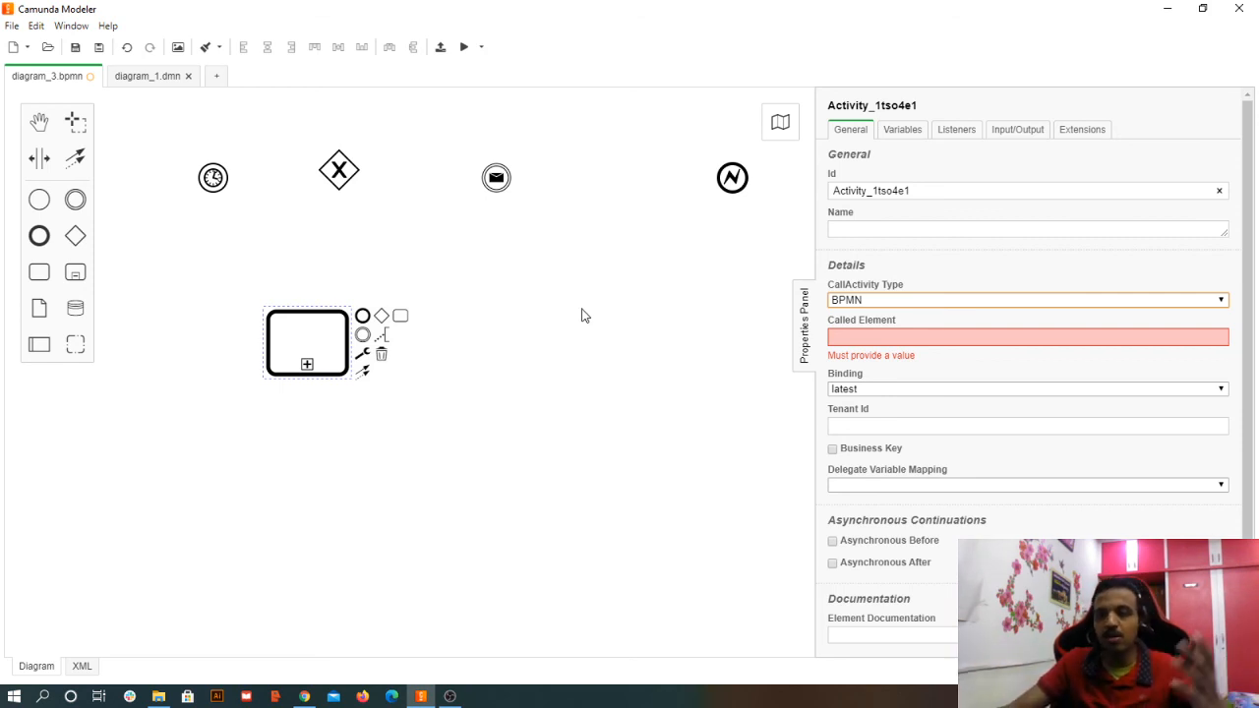
{"action": "left_click", "coordinate": [1004, 135]}
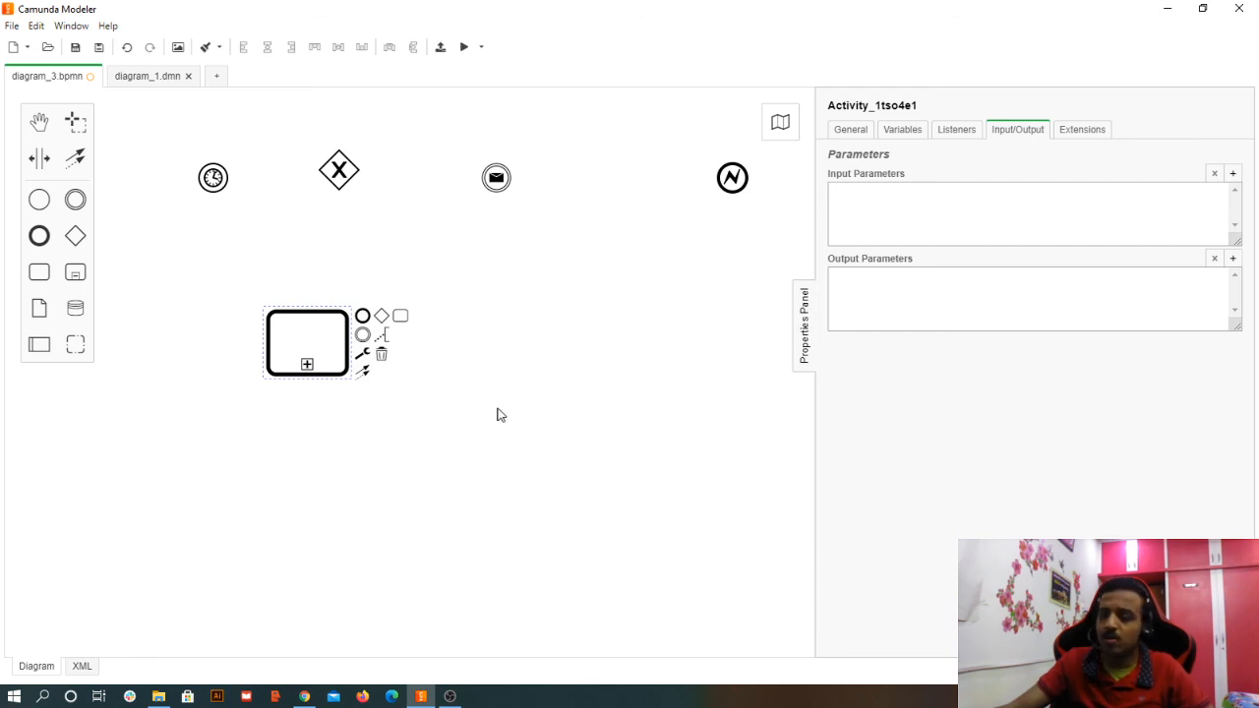
- Convert the call activity into a collapsed sub process
{"action": "left_click", "coordinate": [363, 357]}
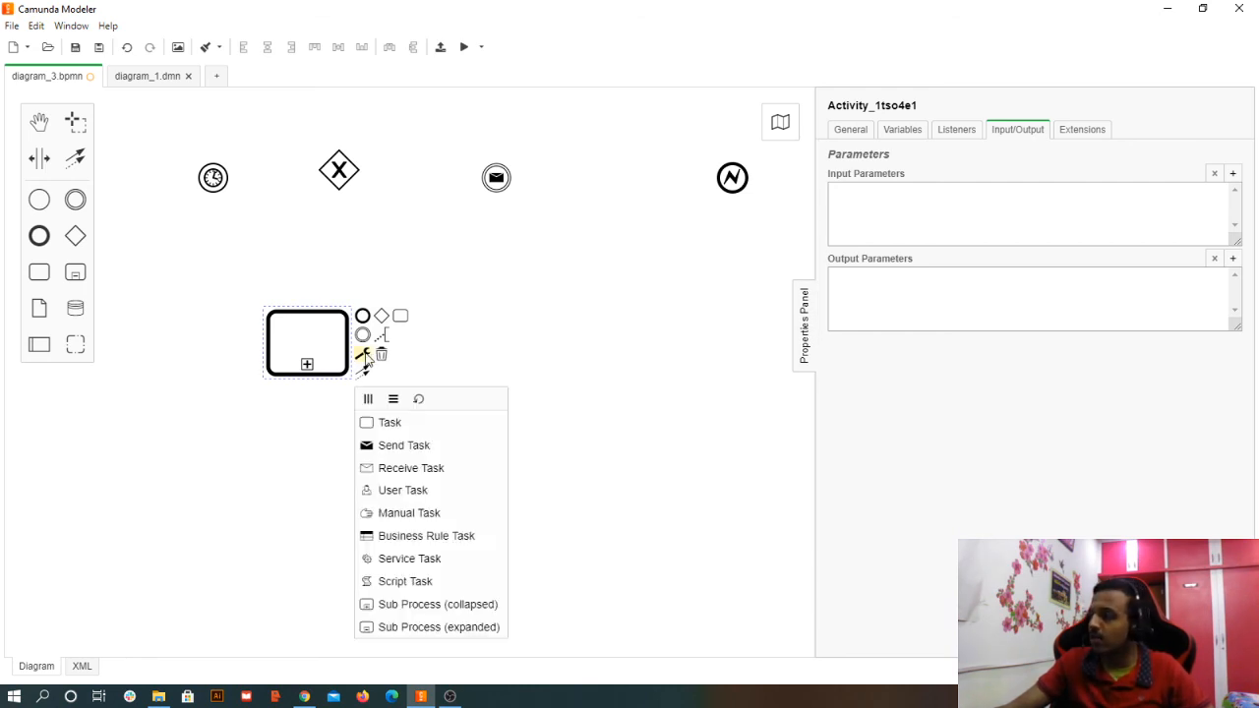
{"action": "left_click", "coordinate": [447, 606]}
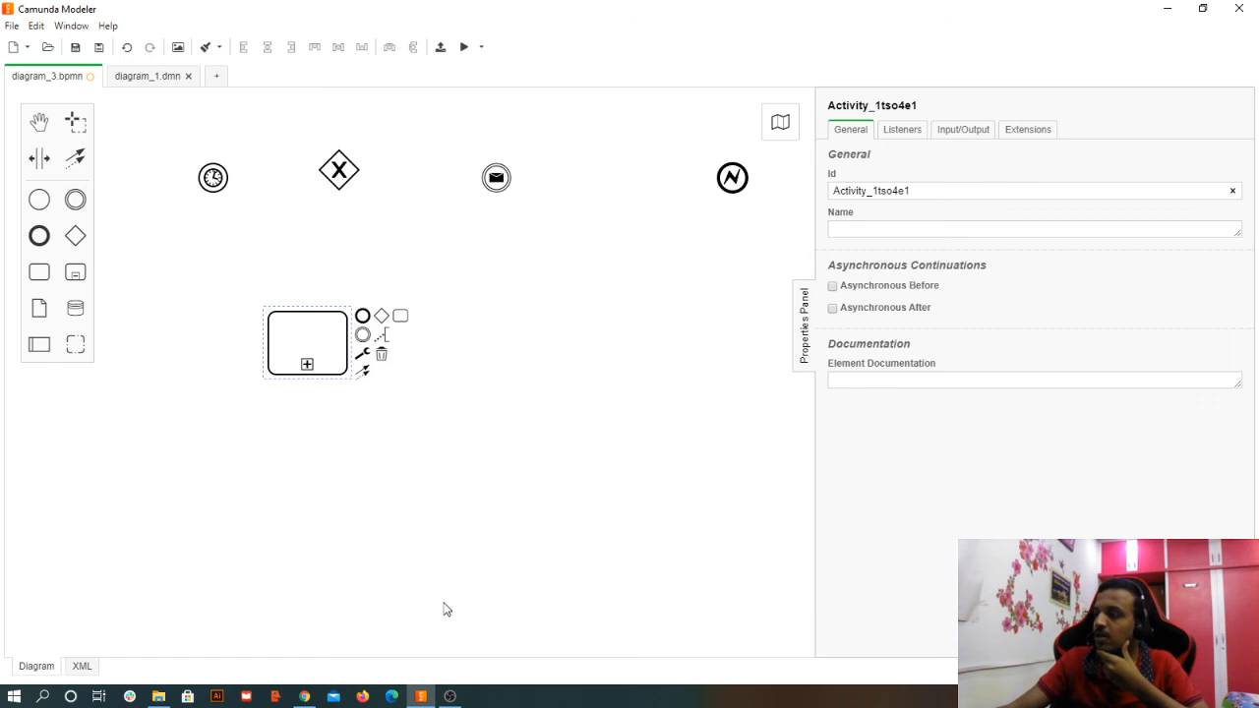
{"action": "left_click", "coordinate": [503, 440]}
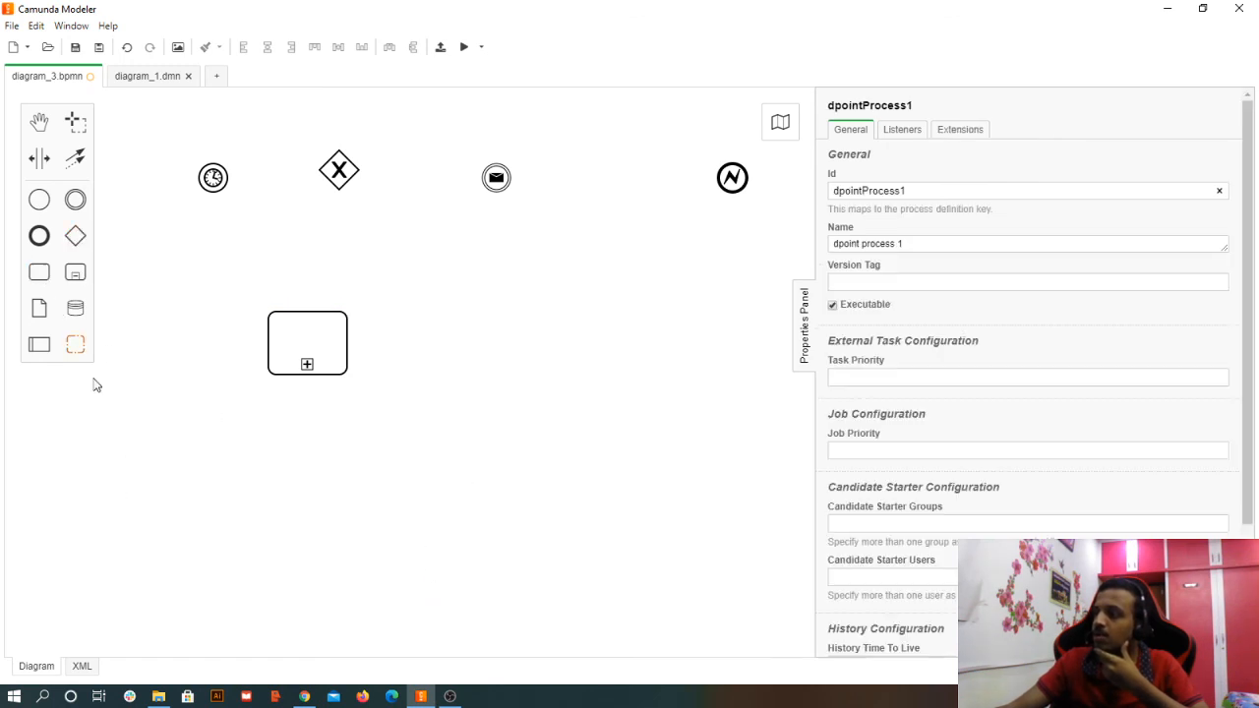
- Add a task at the canvas's lower left and convert it into a collapsed sub process
{"action": "left_click", "coordinate": [135, 497]}
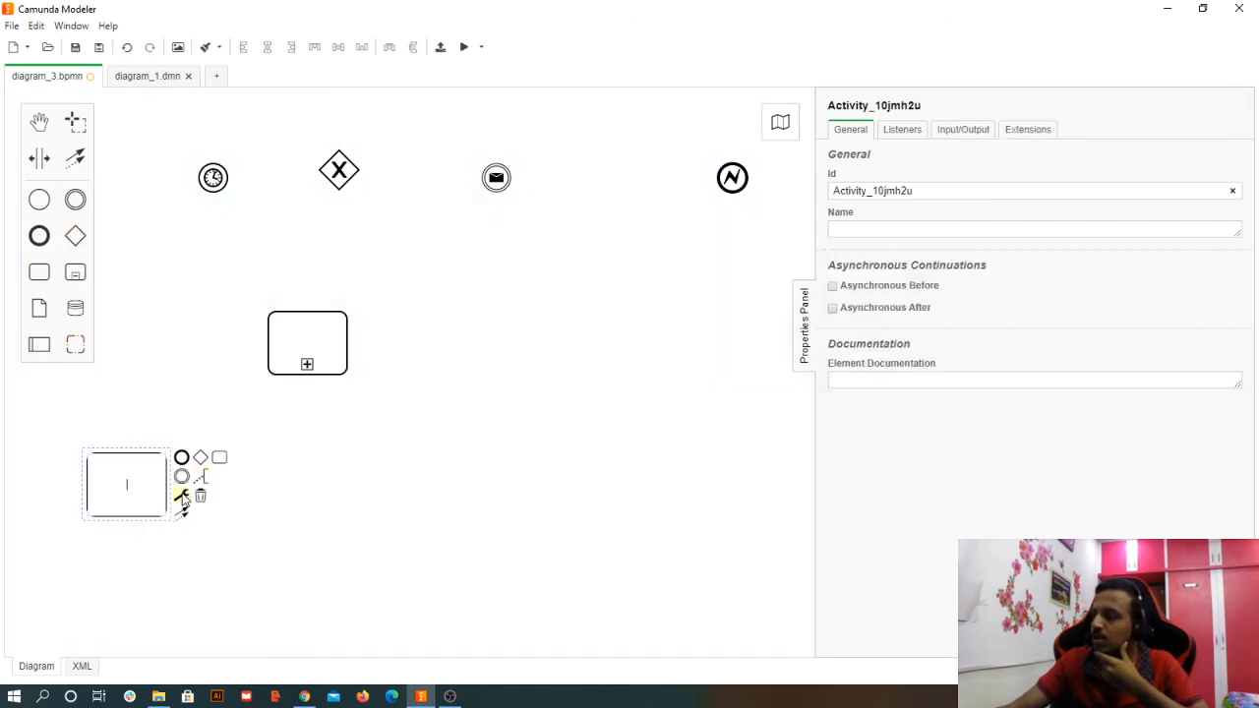
{"action": "left_click", "coordinate": [183, 499]}
{"action": "left_click", "coordinate": [244, 482]}
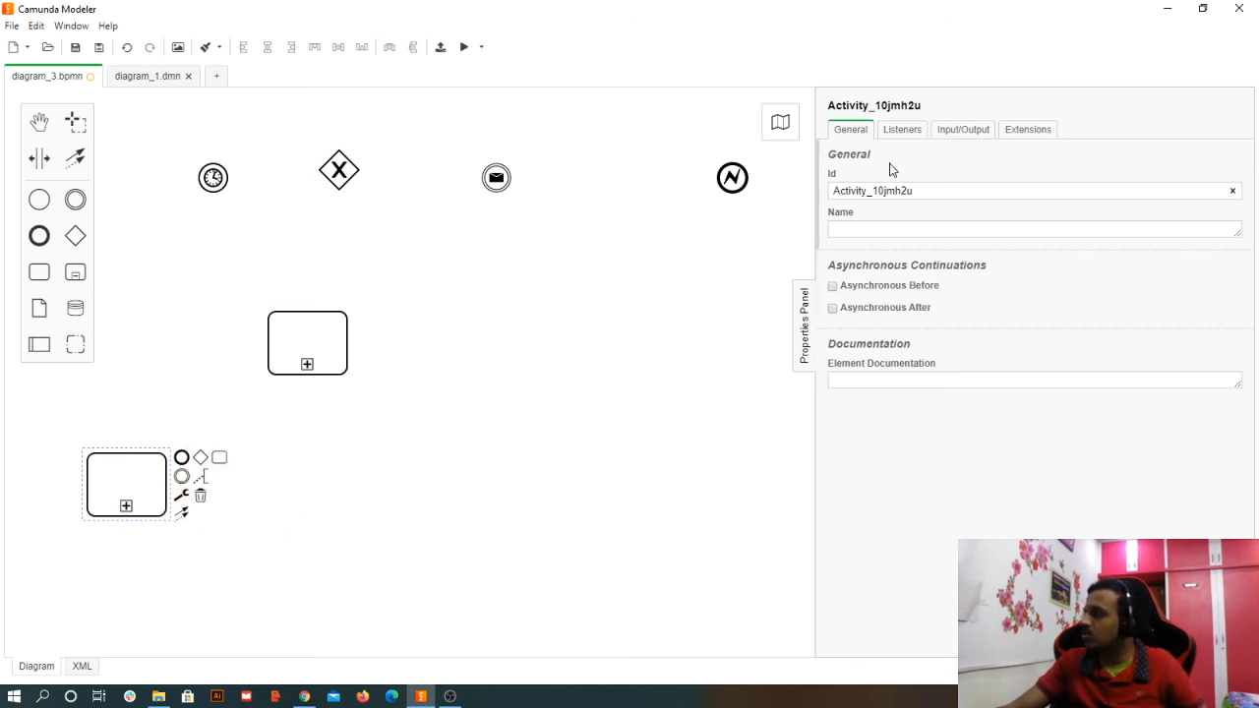
{"action": "left_click", "coordinate": [189, 492]}
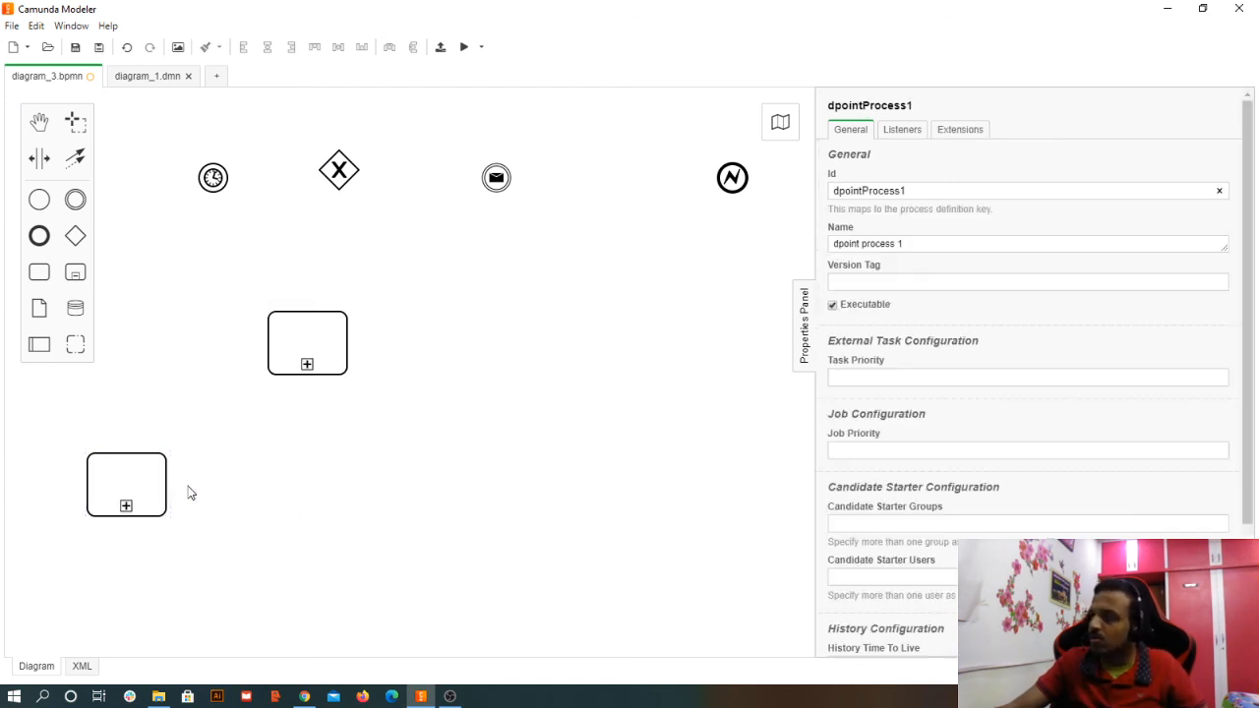
{"action": "left_click", "coordinate": [127, 495]}
{"action": "left_click", "coordinate": [180, 504]}
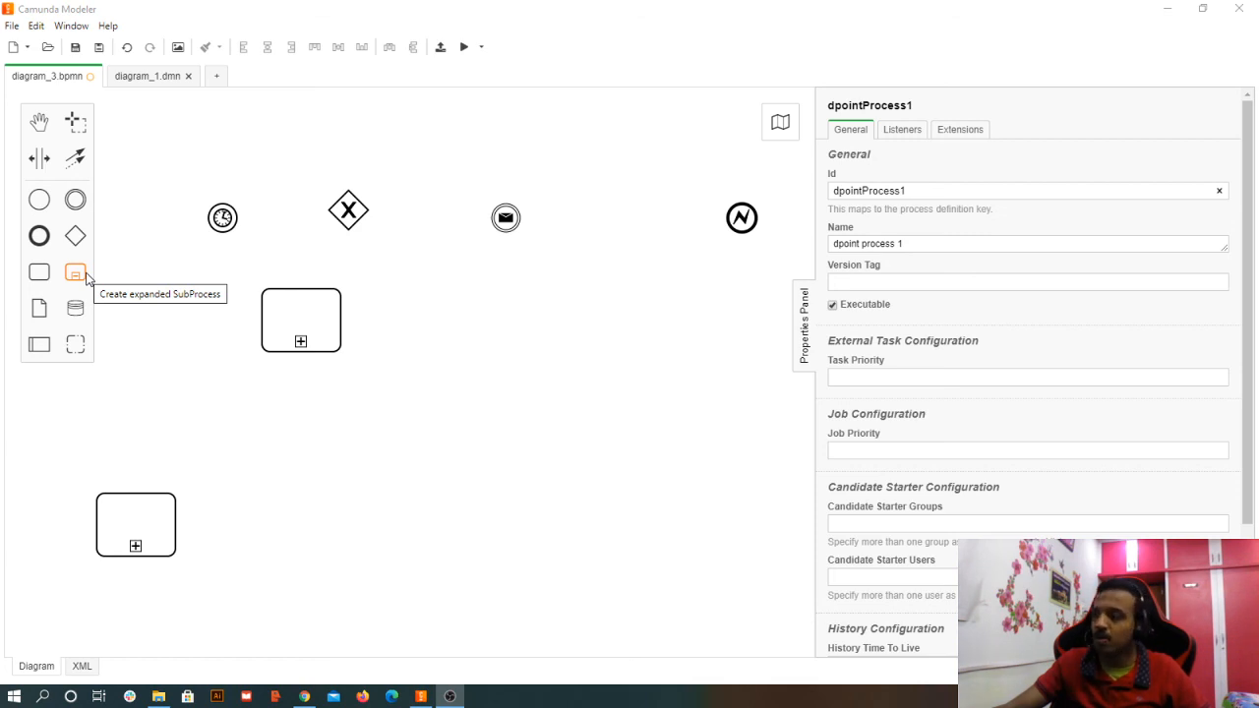
- Add an expanded sub process between the two collapsed sub processes' rows, beside the lower one, and select its Id text
{"action": "left_click_drag", "start_coordinate": [76, 273], "coordinate": [425, 499]}
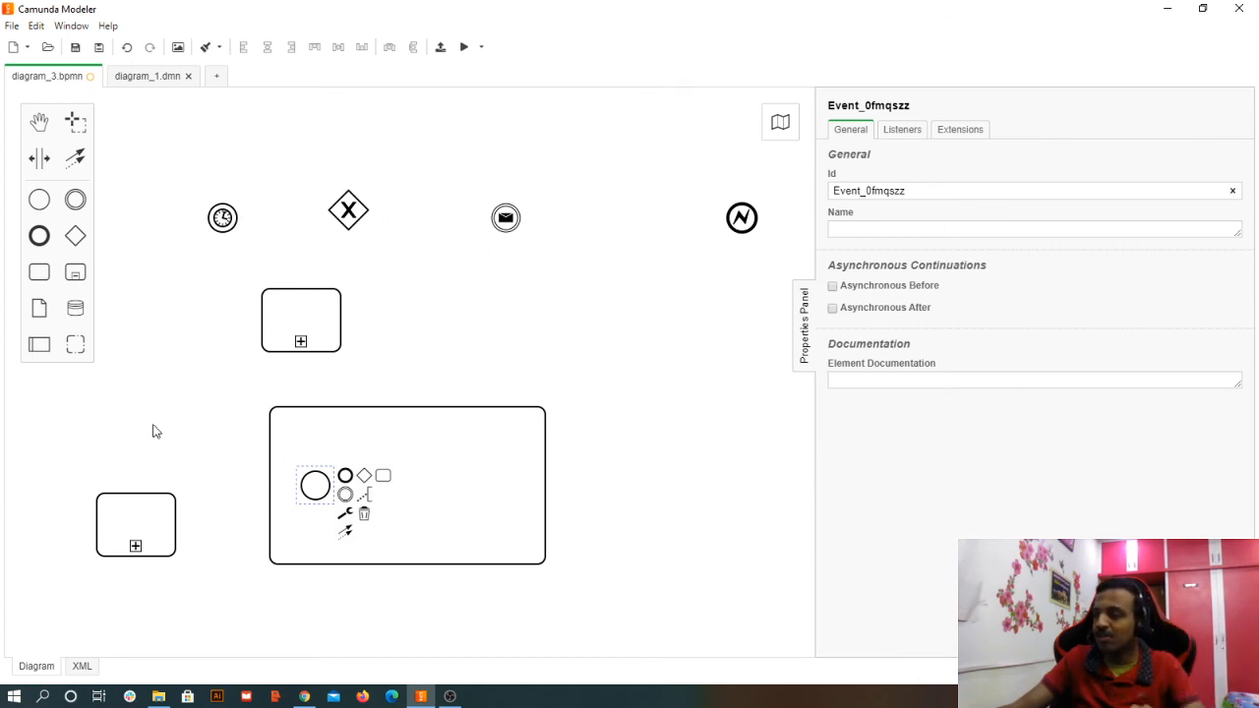
{"action": "left_click", "coordinate": [482, 512]}
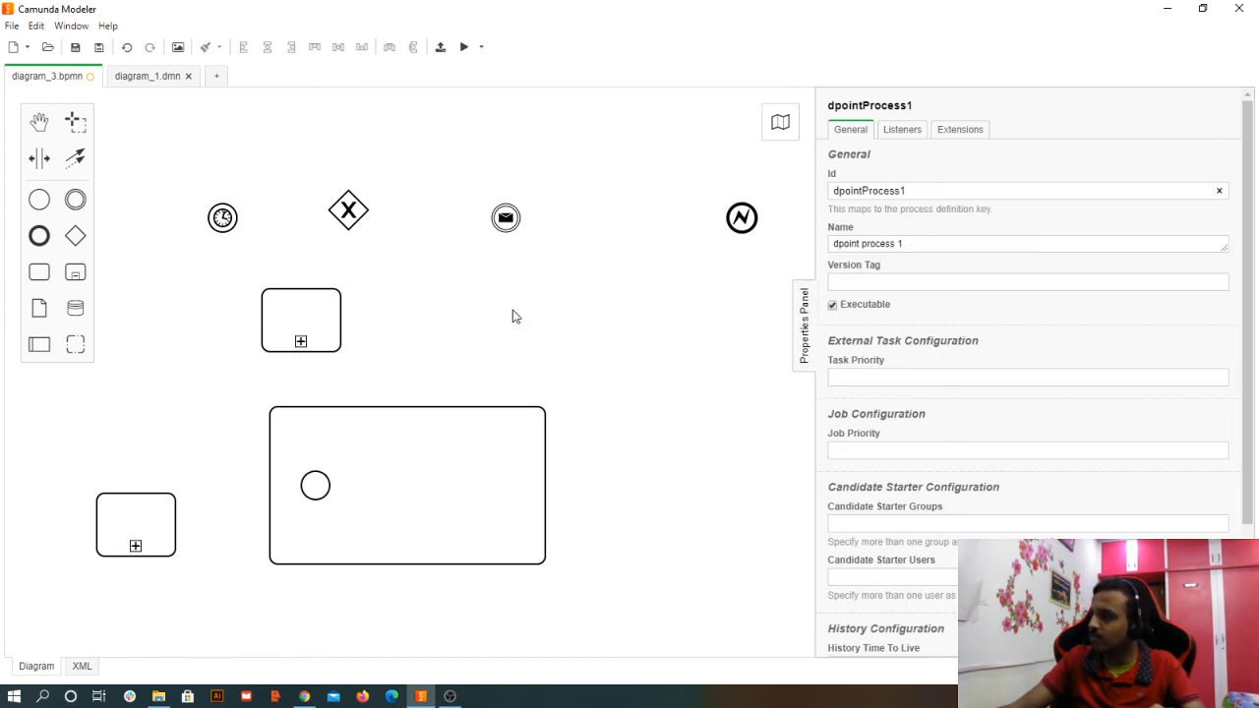
{"action": "left_click", "coordinate": [528, 426]}
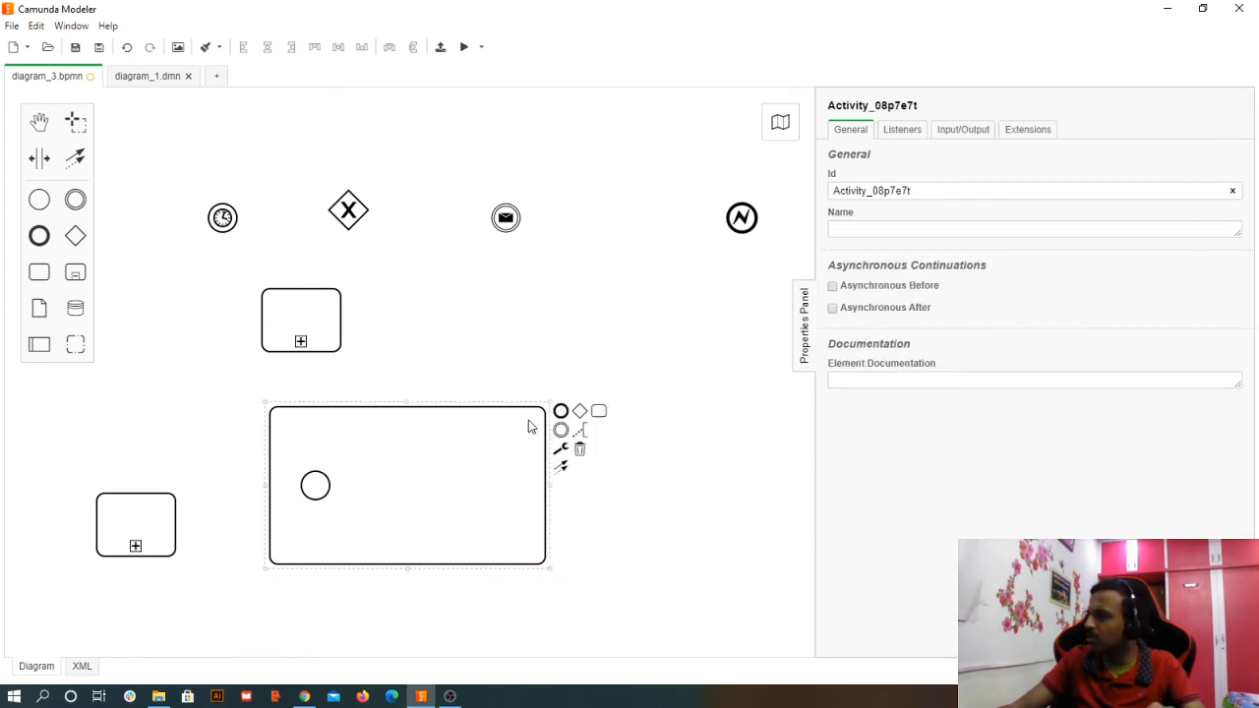
{"action": "left_click_drag", "start_coordinate": [914, 190], "coordinate": [824, 192]}
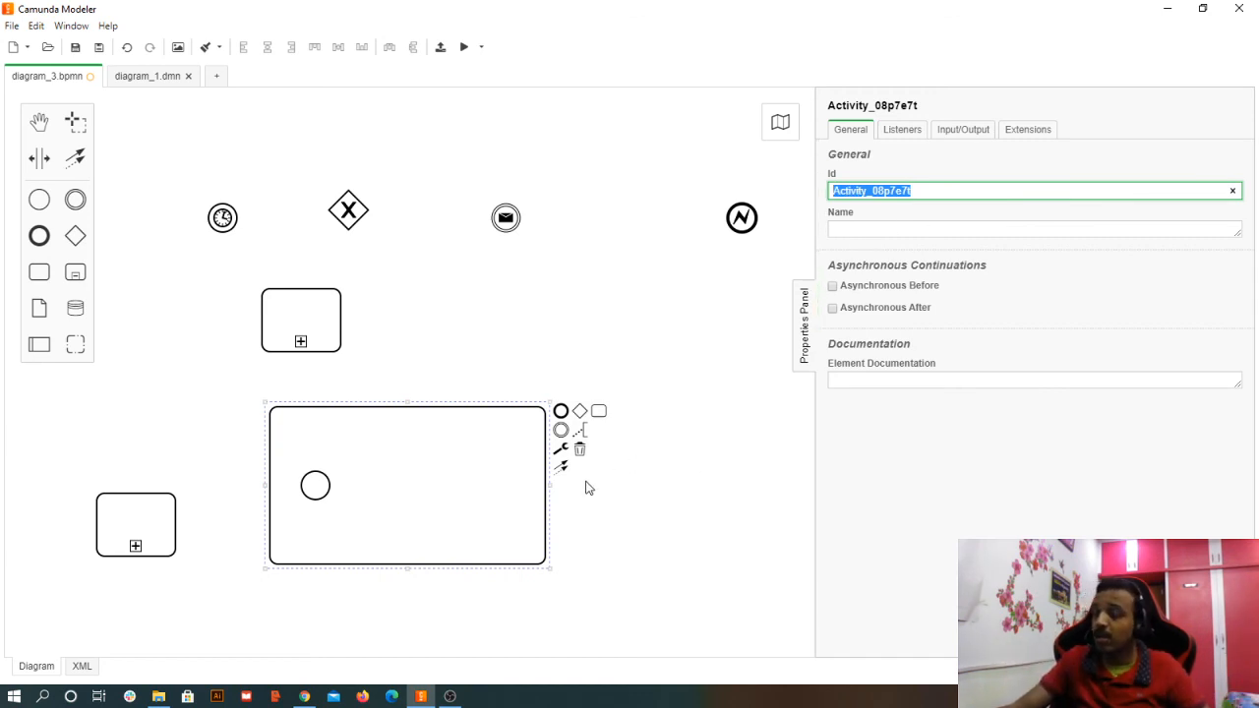
- Move the expanded sub process with its start event up beside the upper collapsed sub process
{"action": "left_click", "coordinate": [509, 401]}
{"action": "left_click_drag", "start_coordinate": [510, 401], "coordinate": [635, 300]}
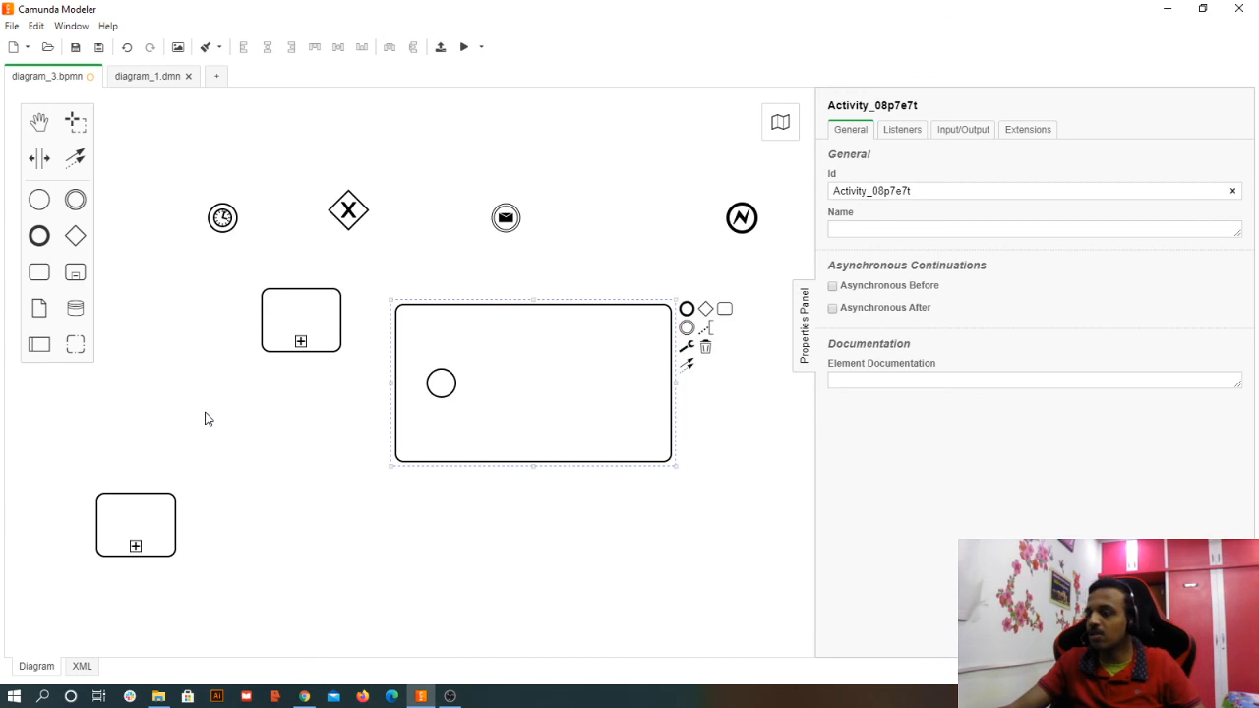
{"action": "left_click", "coordinate": [77, 349]}
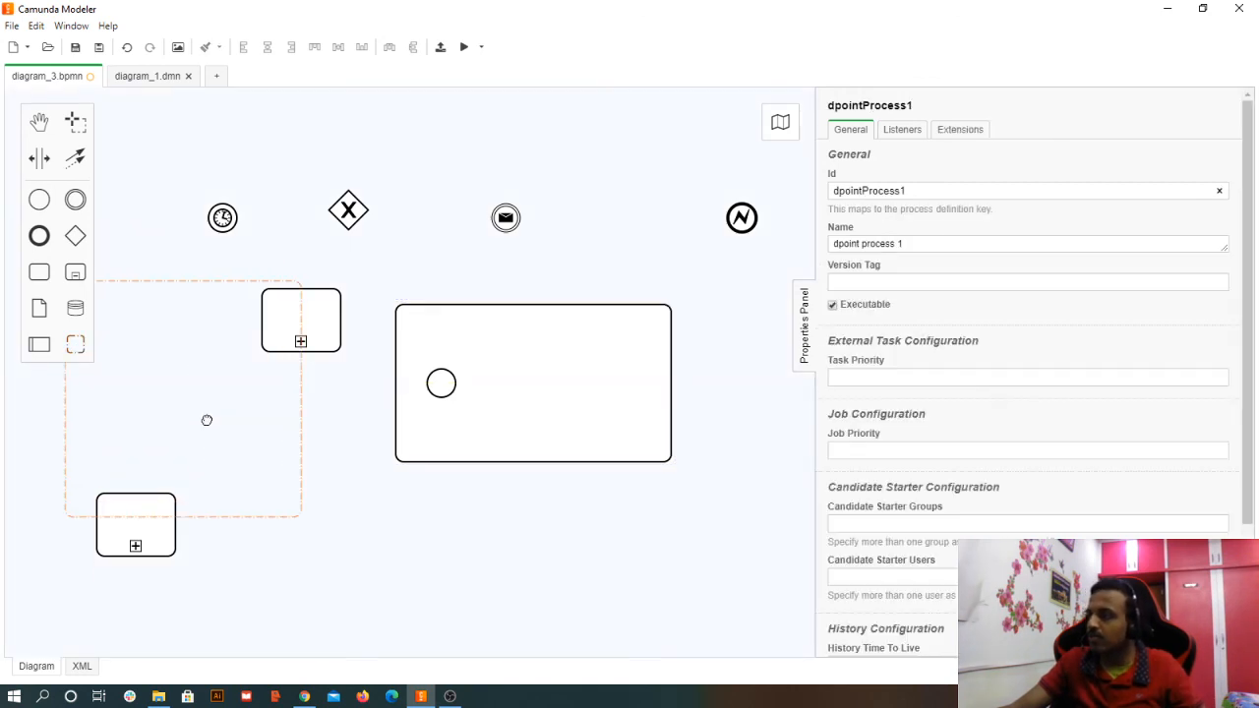
{"action": "left_click", "coordinate": [346, 524]}
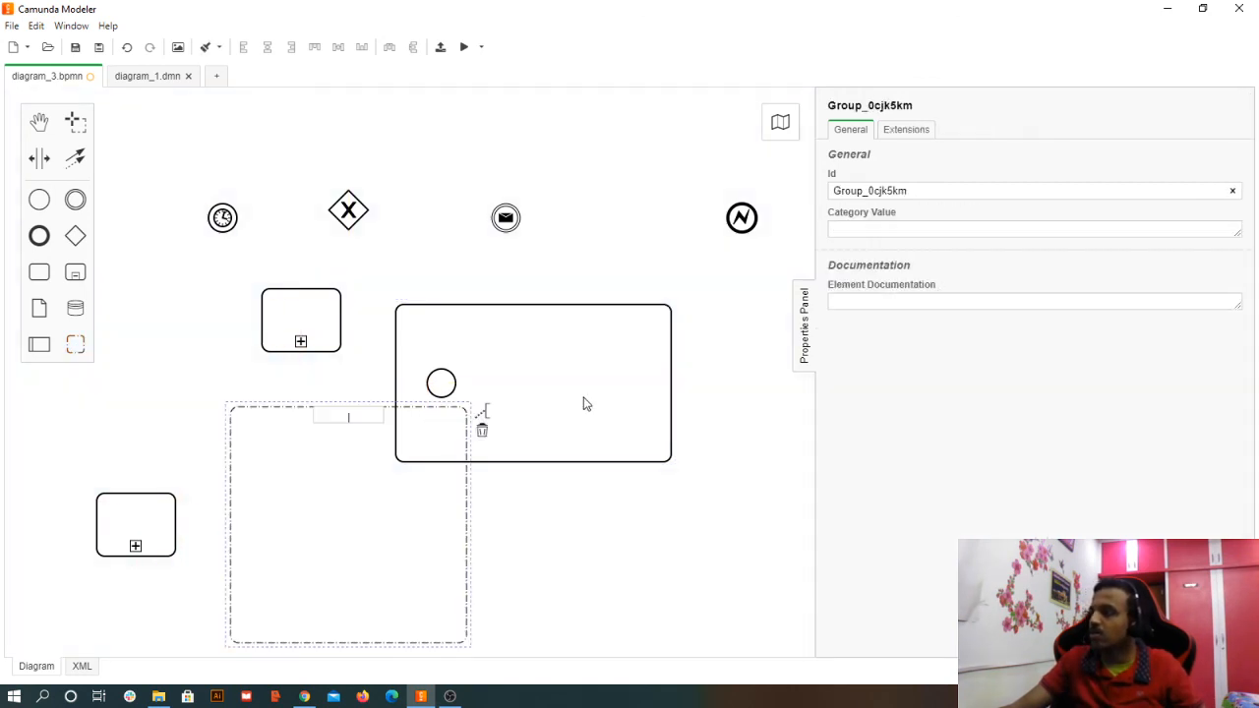
{"action": "left_click_drag", "start_coordinate": [601, 383], "coordinate": [659, 367]}
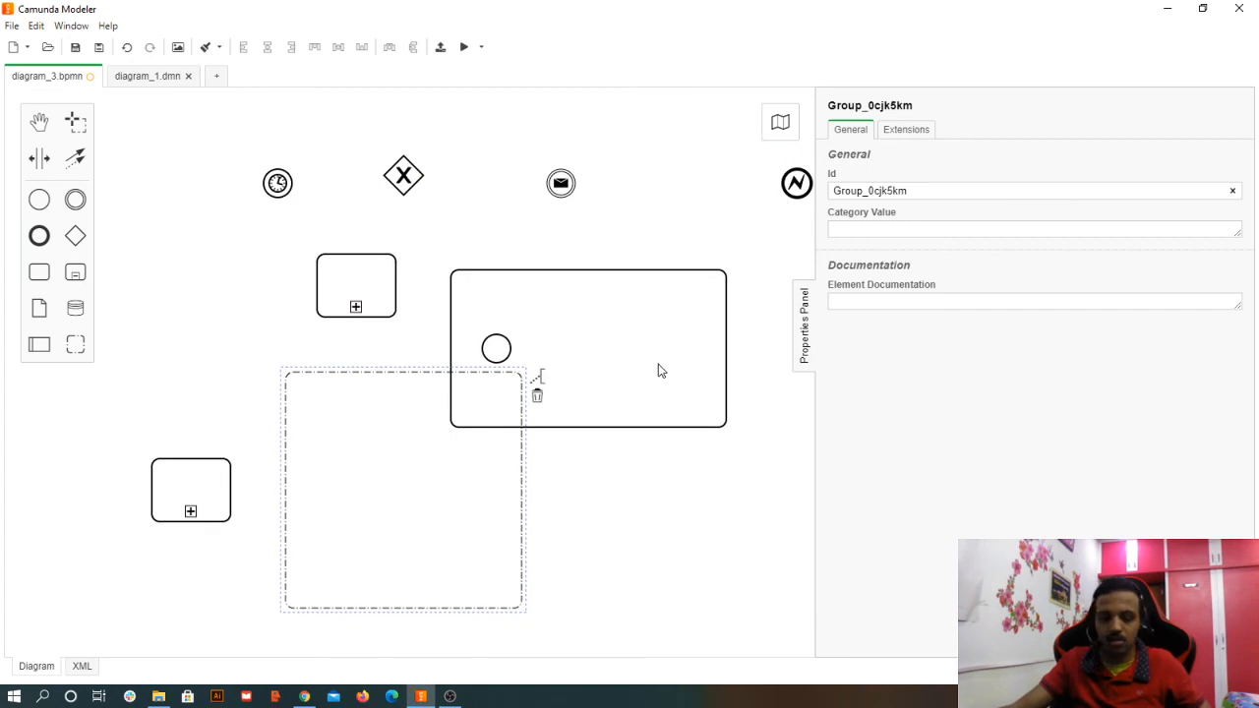
{"action": "key", "text": "ctrl+z"}
{"action": "key", "text": "ctrl+z"}
- Create a group in the empty area below the sub processes, leaving its category label blank
{"action": "scroll", "coordinate": [722, 360], "scroll_direction": "down", "scroll_amount": 3, "text": "ctrl"}
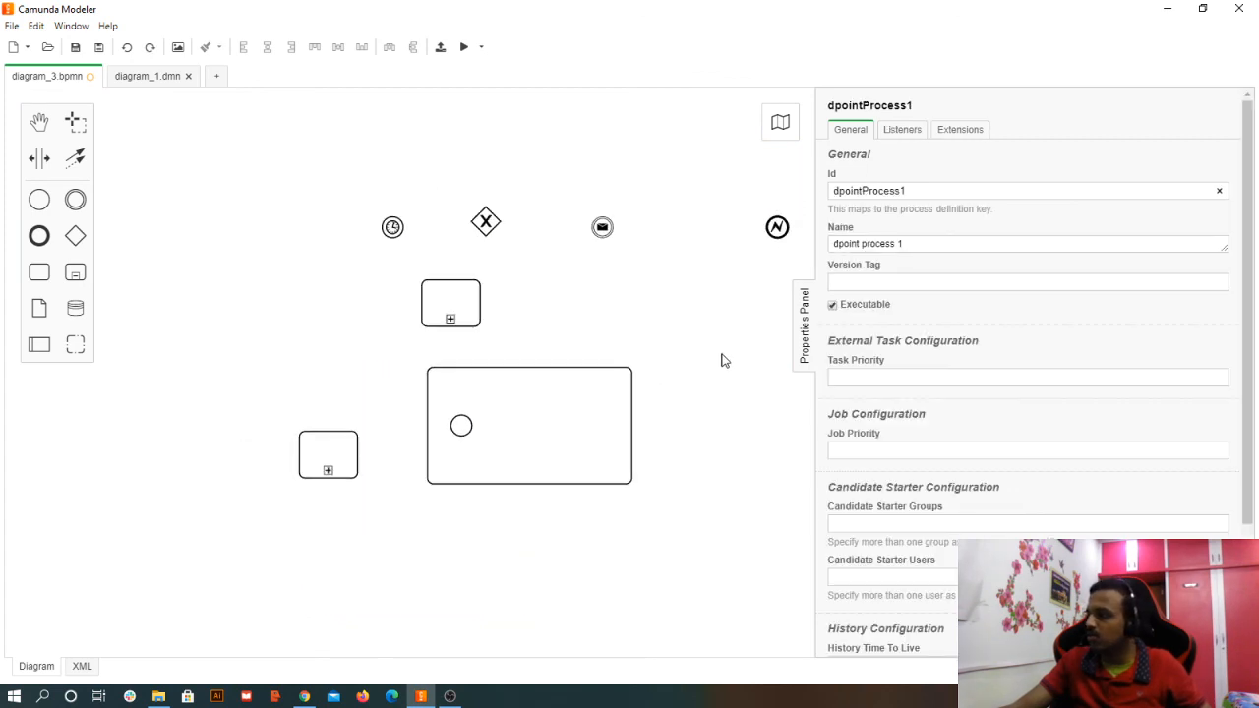
{"action": "left_click_drag", "start_coordinate": [669, 526], "coordinate": [534, 394]}
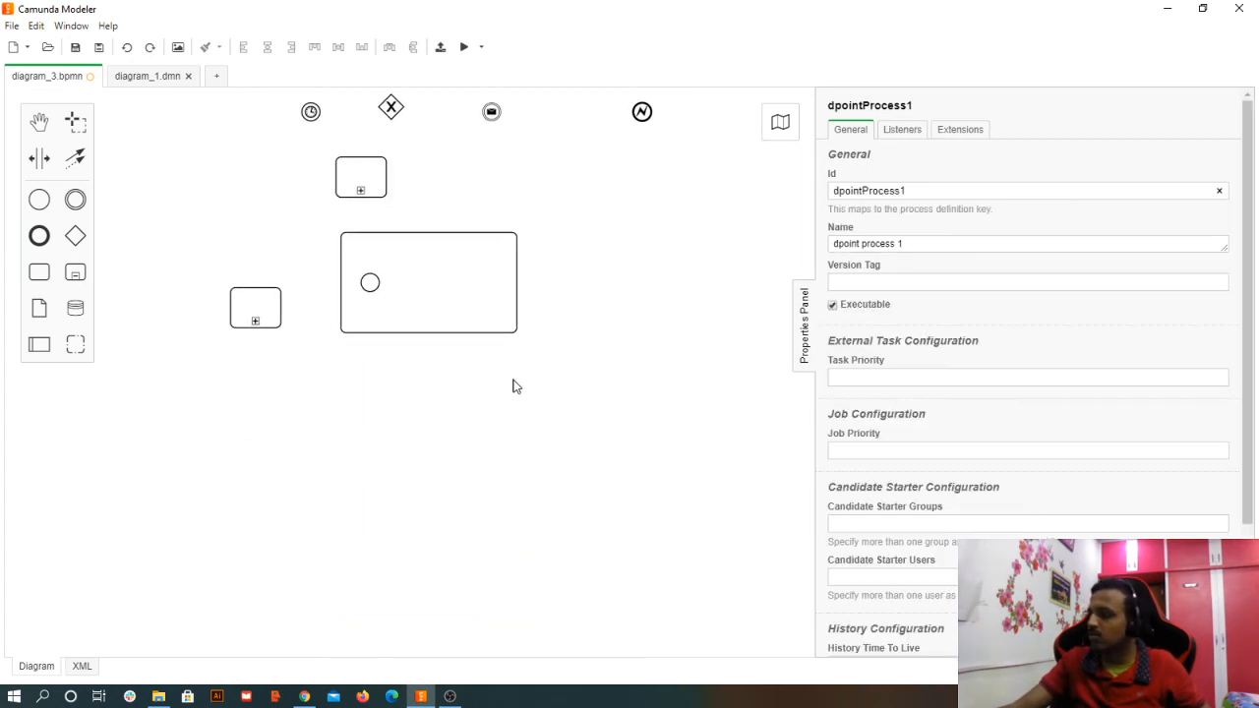
{"action": "scroll", "coordinate": [513, 385], "scroll_direction": "up", "scroll_amount": 2, "text": "ctrl"}
{"action": "left_click", "coordinate": [75, 346]}
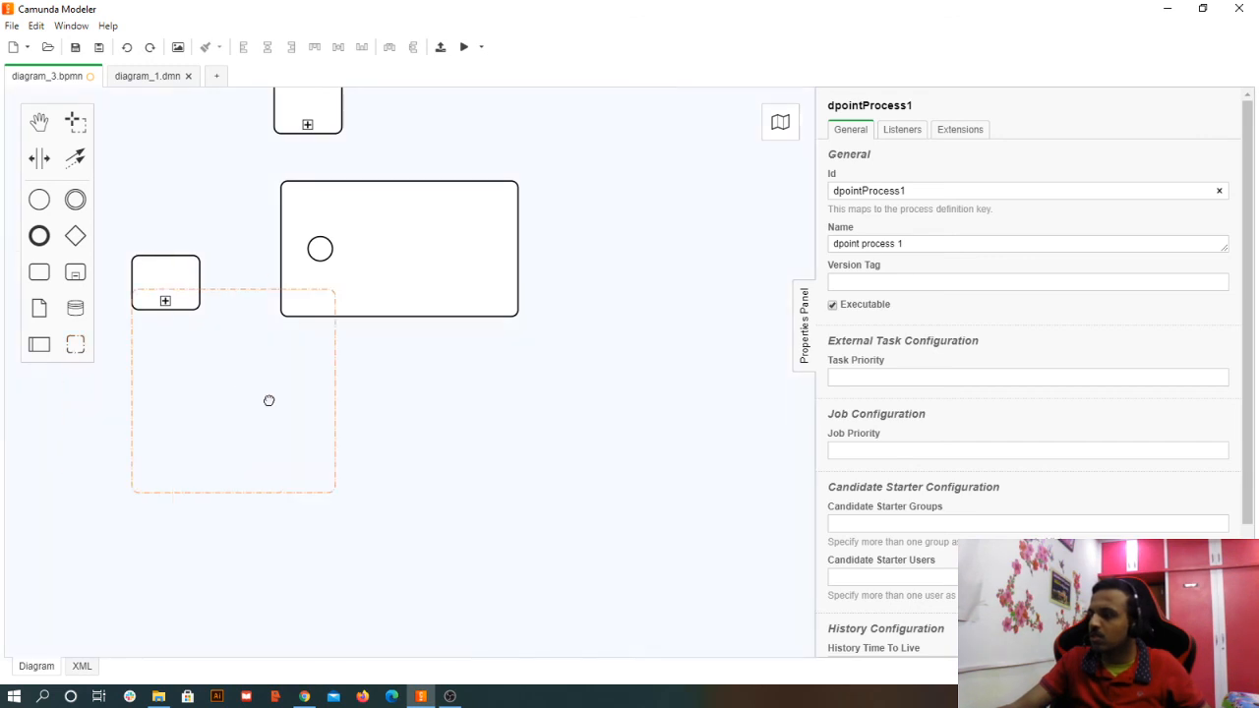
{"action": "left_click", "coordinate": [309, 475]}
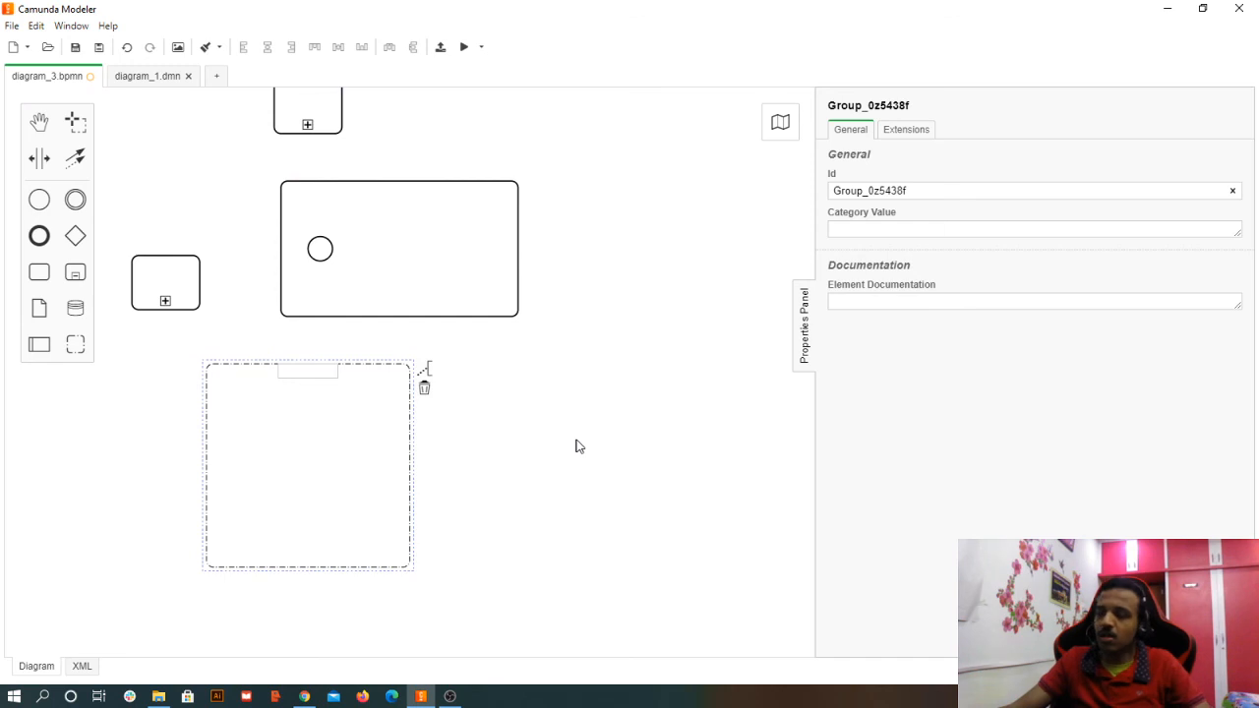
{"action": "key", "text": "Escape"}
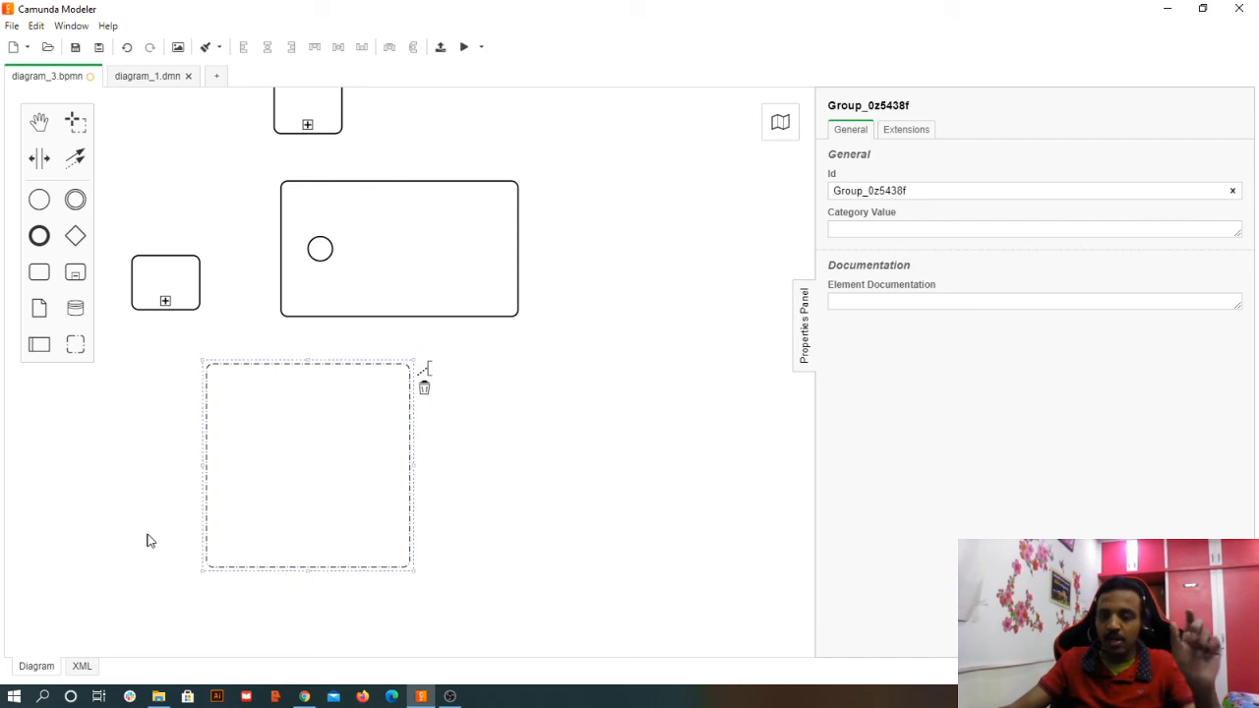
- Examine the settings of the process's start execution listener script
{"action": "left_click", "coordinate": [355, 481]}
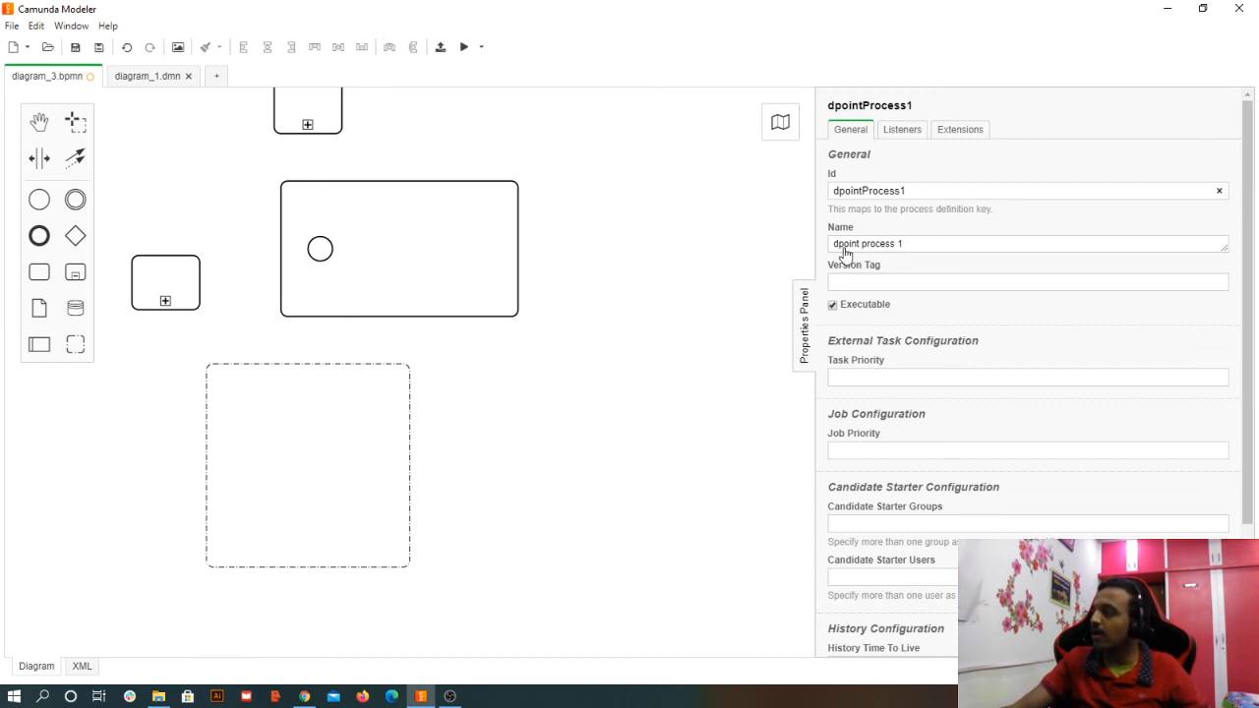
{"action": "left_click", "coordinate": [897, 134]}
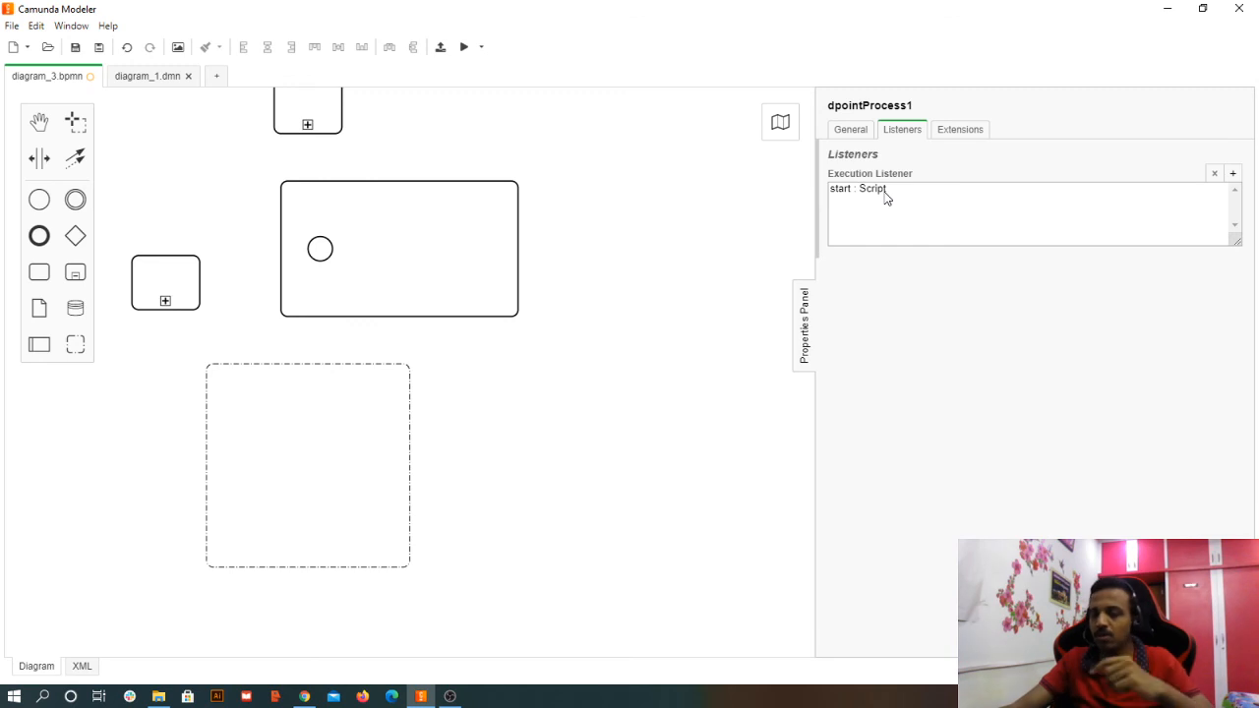
{"action": "left_click", "coordinate": [884, 194]}
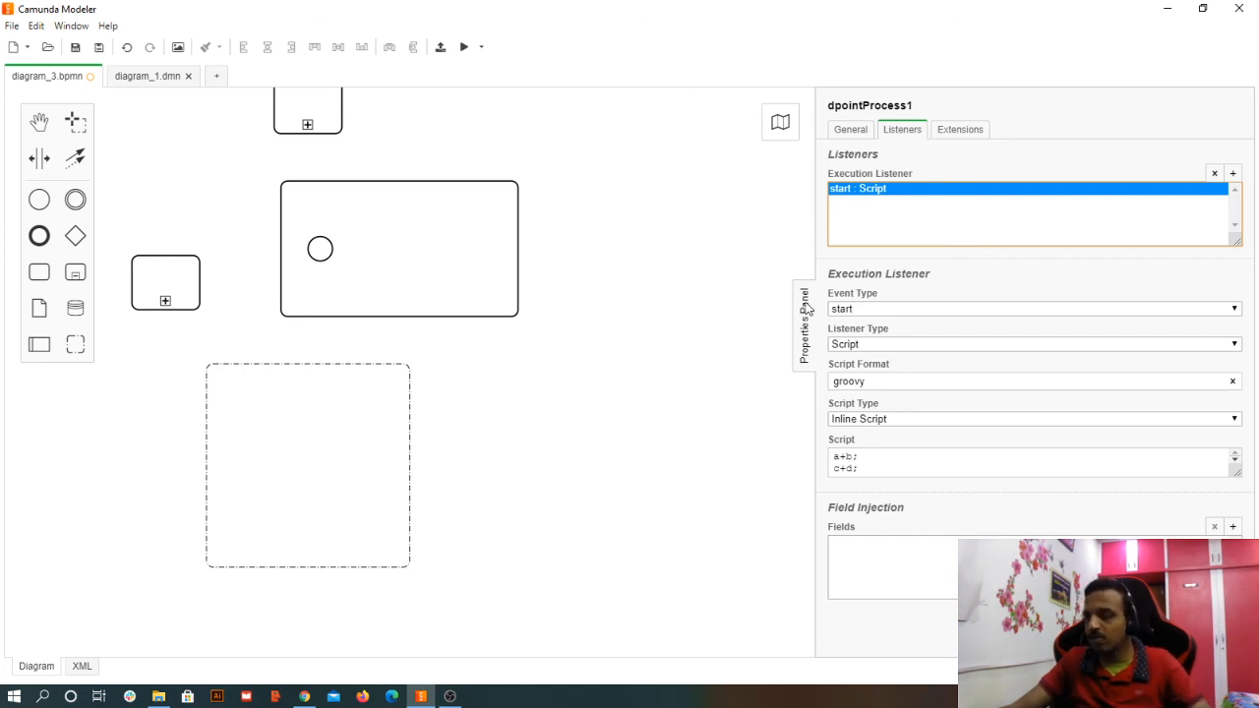
{"action": "left_click", "coordinate": [377, 442]}
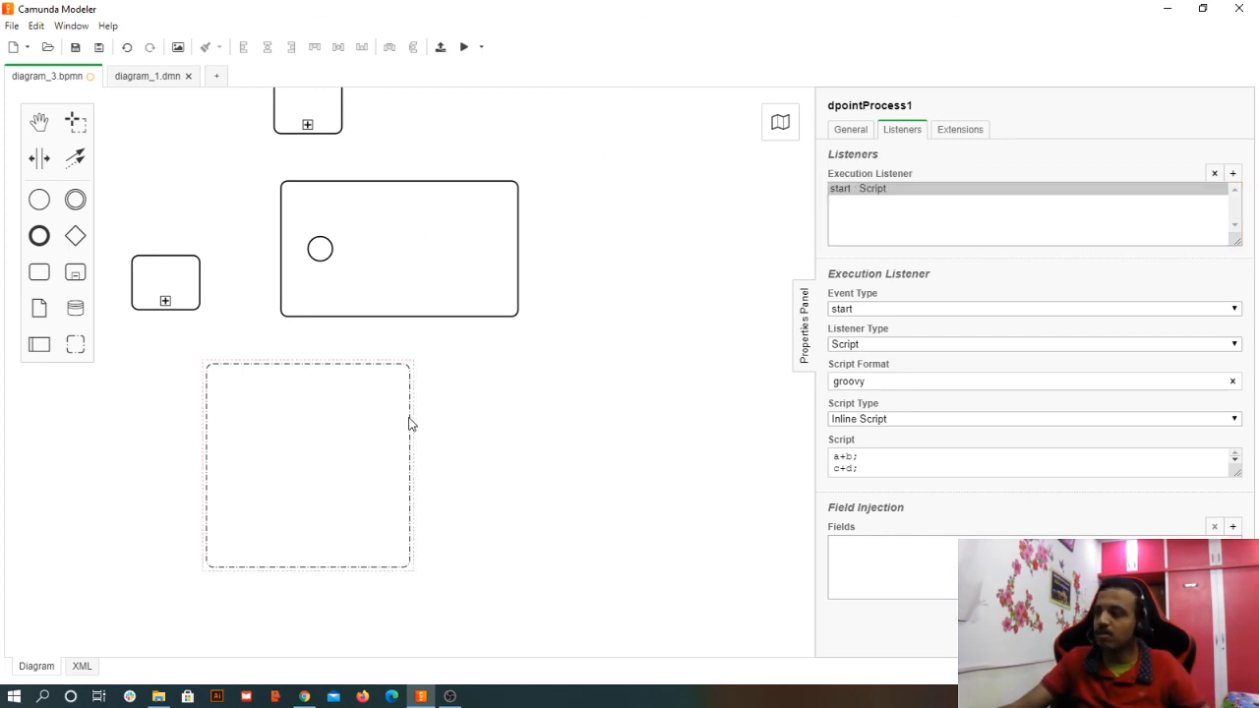
- Select the group below the expanded sub process and open the diagram minimap
{"action": "left_click", "coordinate": [411, 423]}
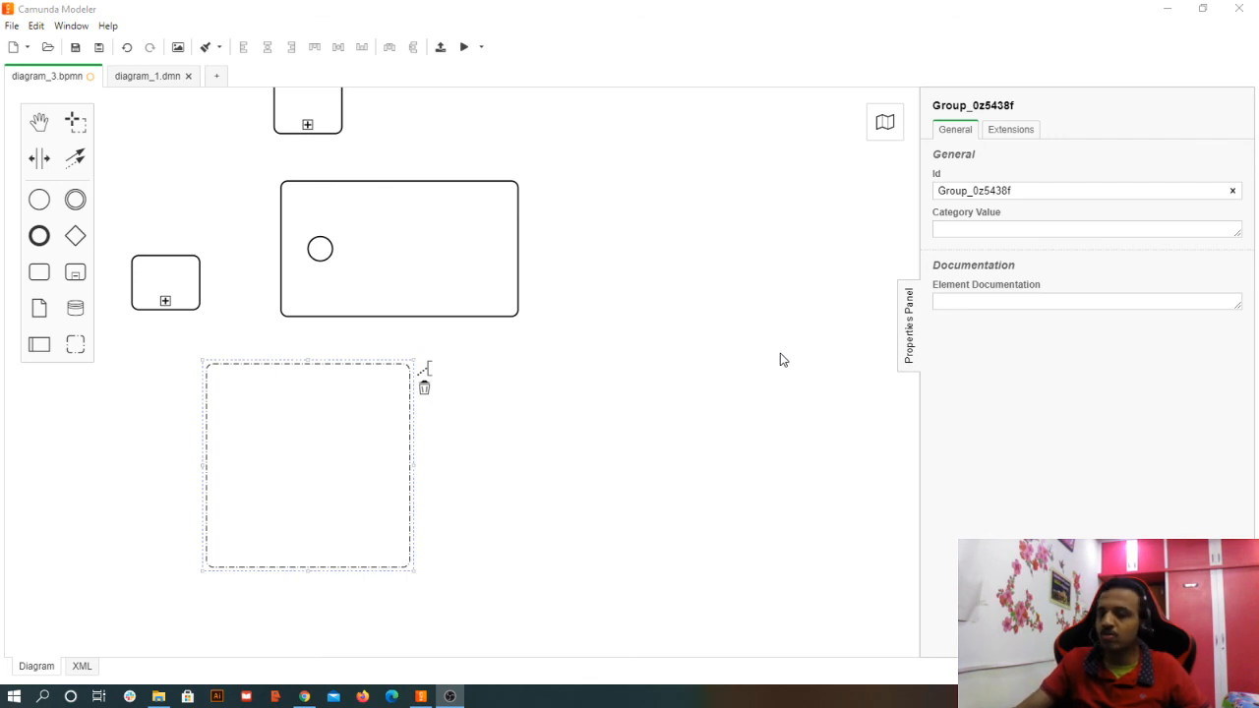
{"action": "left_click", "coordinate": [887, 130]}
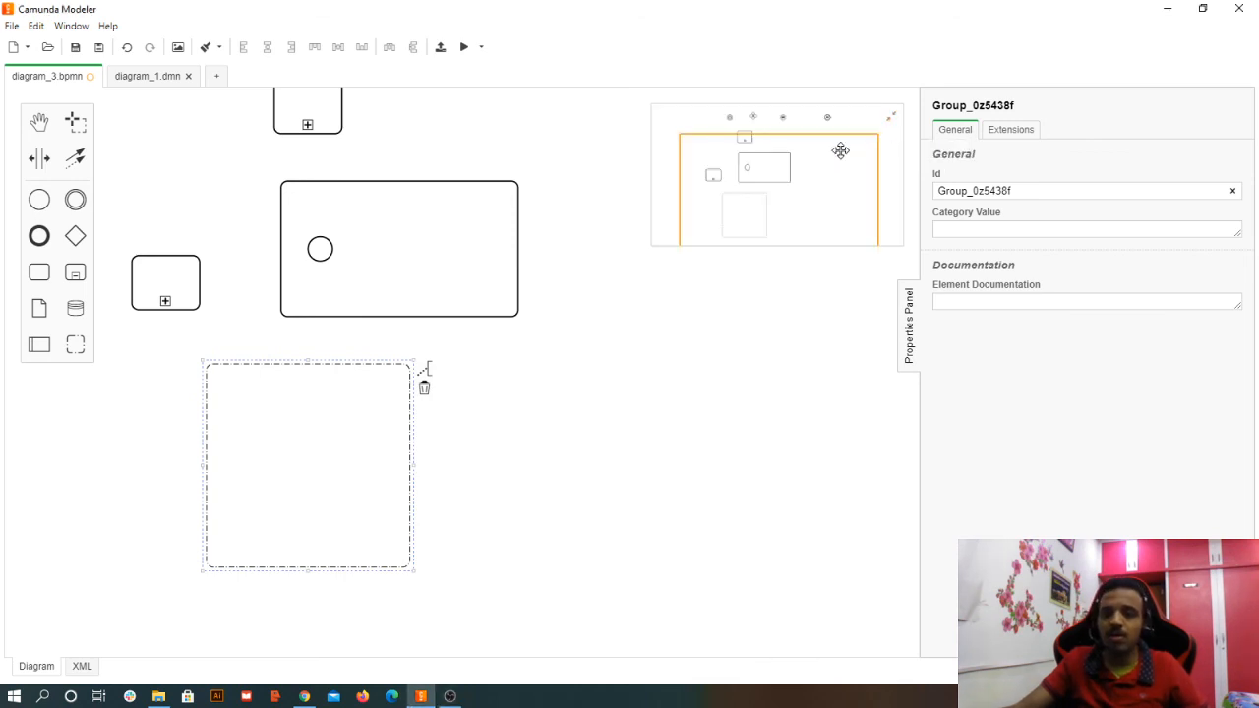